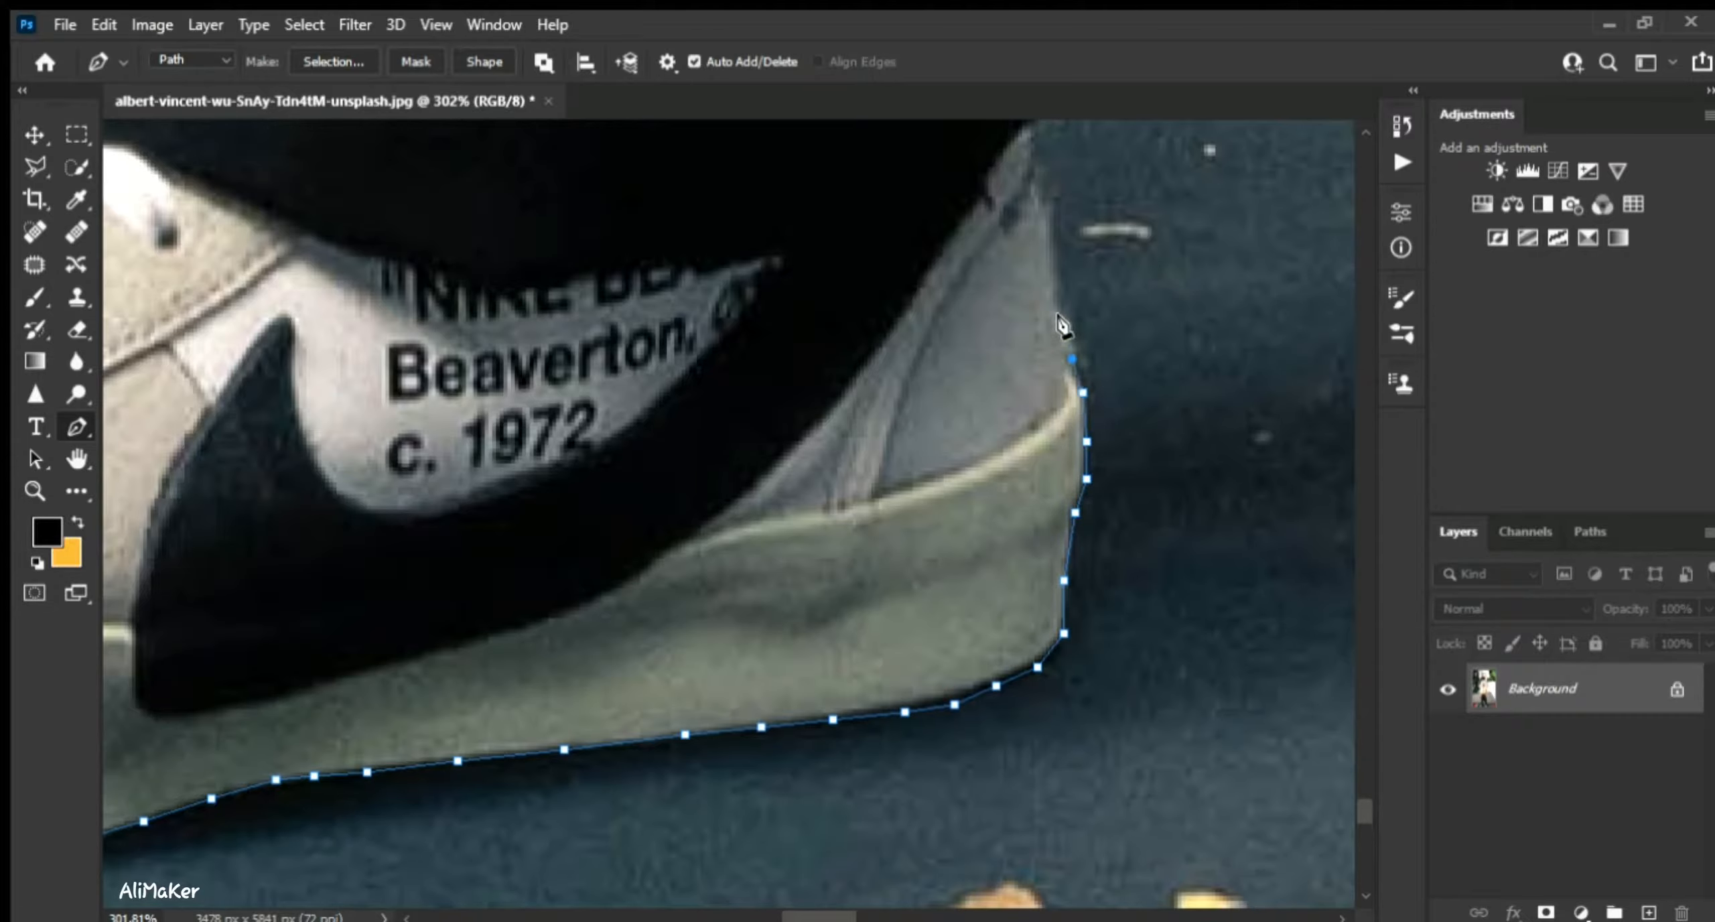
- Extend the pen path up the back of the shoe's heel to the point where it meets the black trouser hem
left_click(1065, 295)
left_click(1061, 256)
left_click(1049, 207)
left_click(1039, 171)
left_click_drag(1035, 139, 948, 548)
left_click(947, 522)
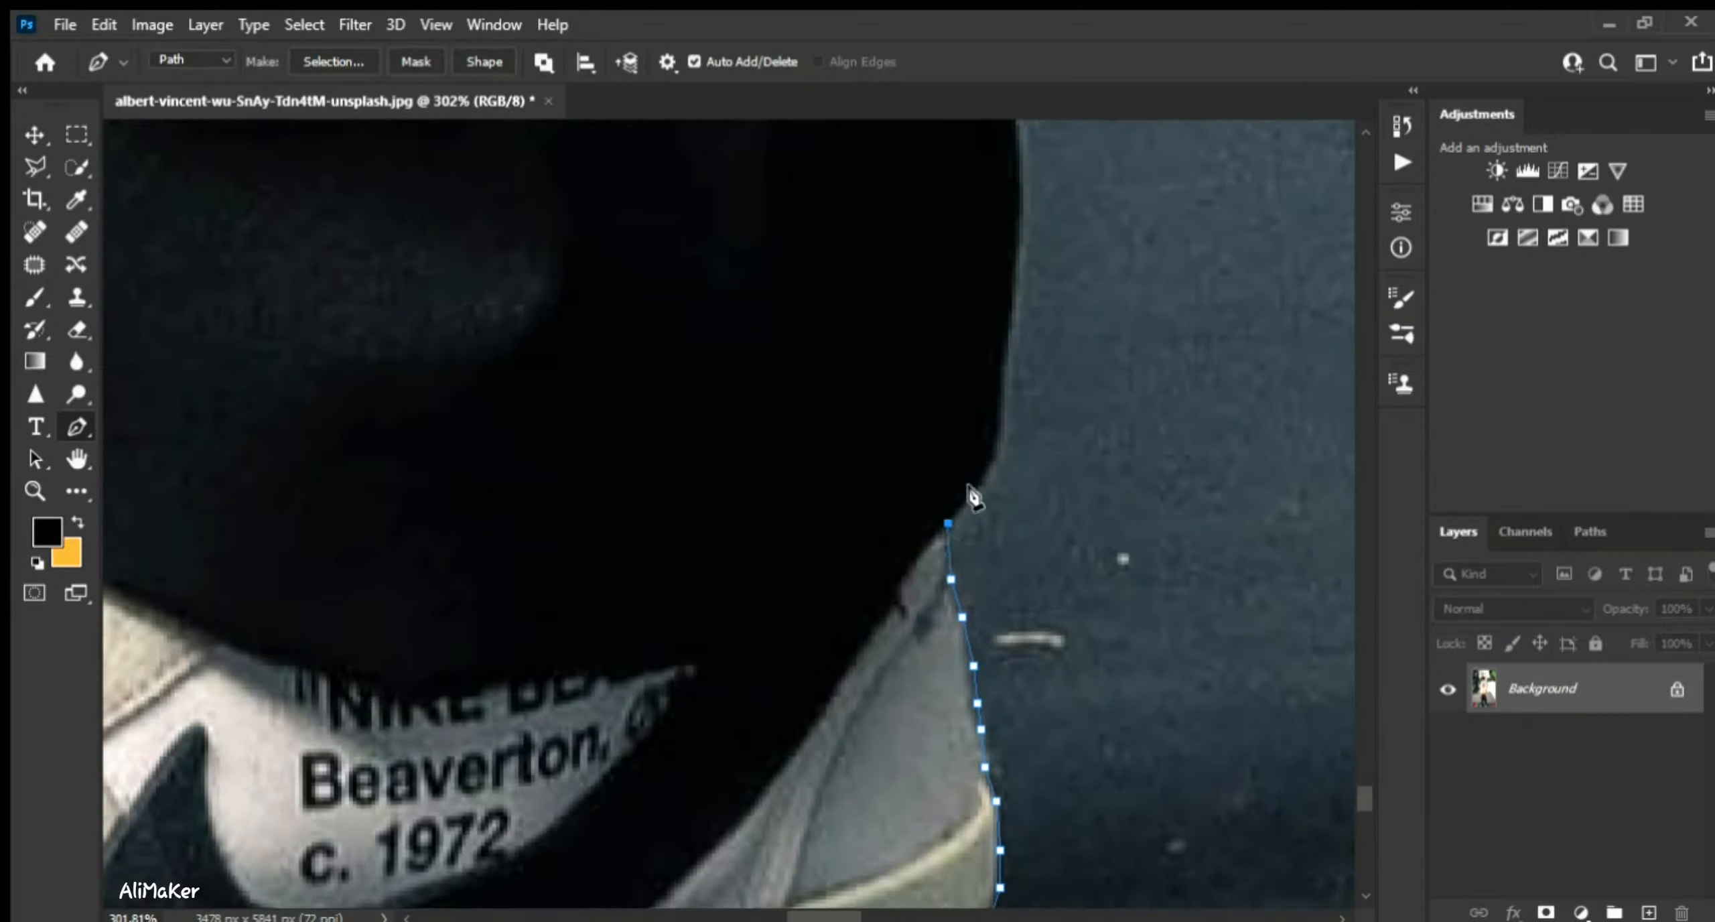
- Trace the pen path around the rounded trouser hem just above the heel
left_click(978, 492)
left_click(996, 454)
left_click(1005, 417)
left_click(1000, 387)
left_click(1012, 341)
left_click(1013, 292)
left_click(1021, 239)
- Continue the path up the lower trouser leg and through the inward bend in its edge
left_click_drag(1018, 248, 908, 613)
left_click(906, 597)
left_click(903, 516)
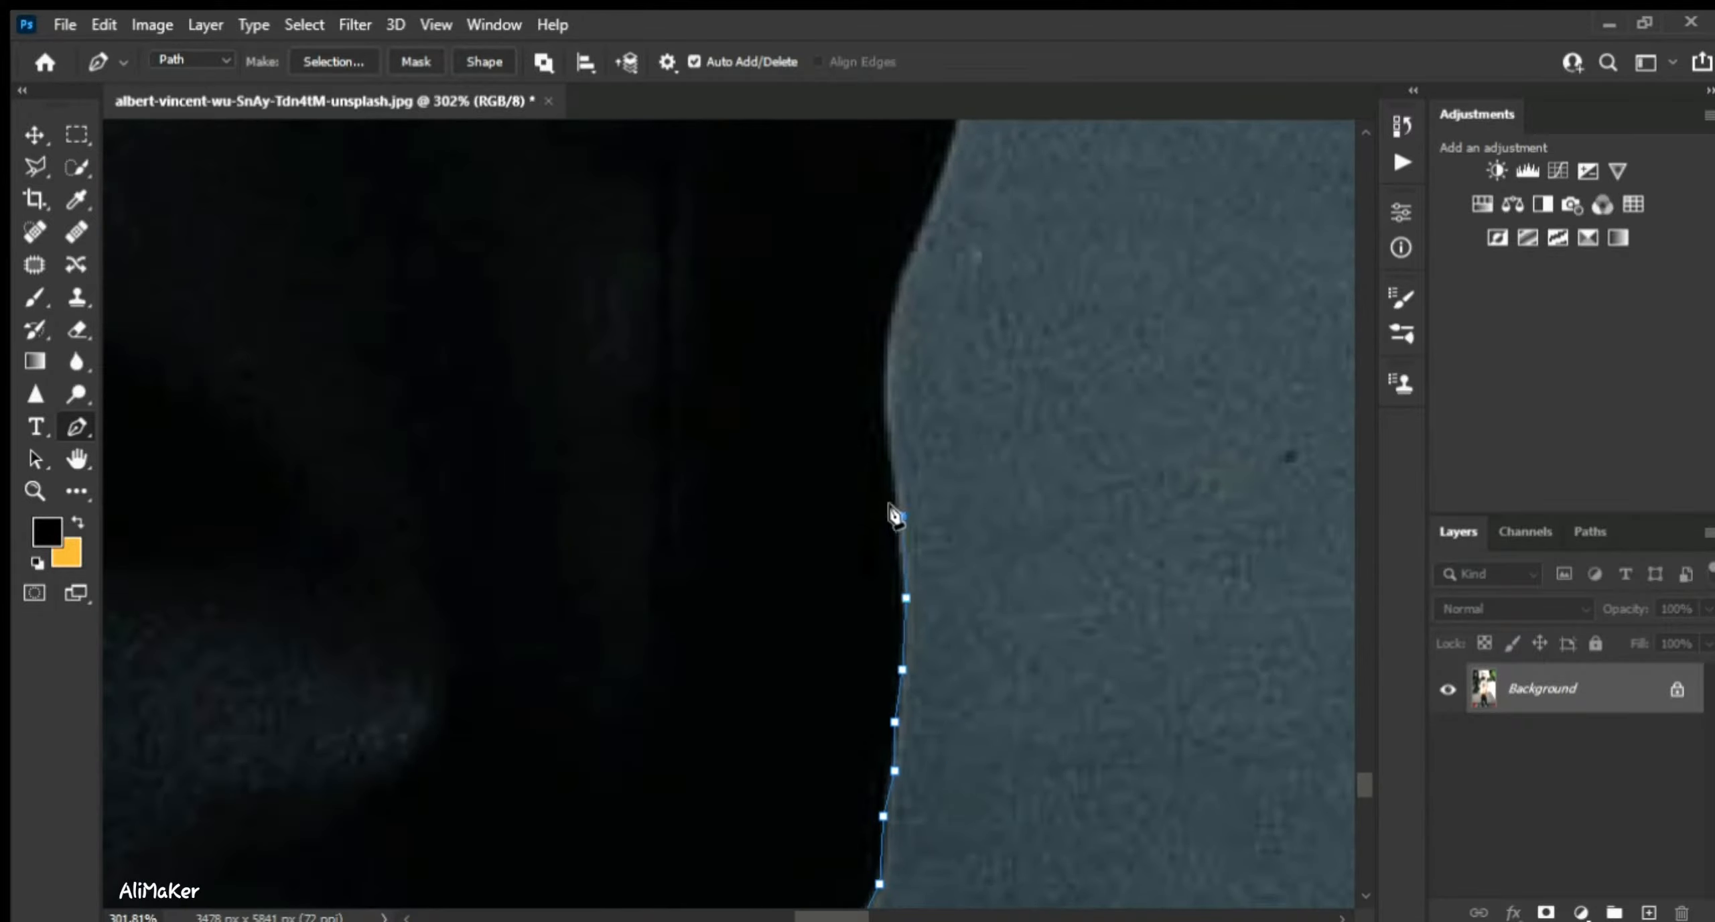
left_click(890, 467)
left_click(883, 417)
left_click(887, 379)
left_click(890, 316)
left_click(903, 263)
left_click(926, 218)
- Add anchor points along the trouser edge above the bend, up to just below the red floor stripe
left_click_drag(952, 207, 848, 670)
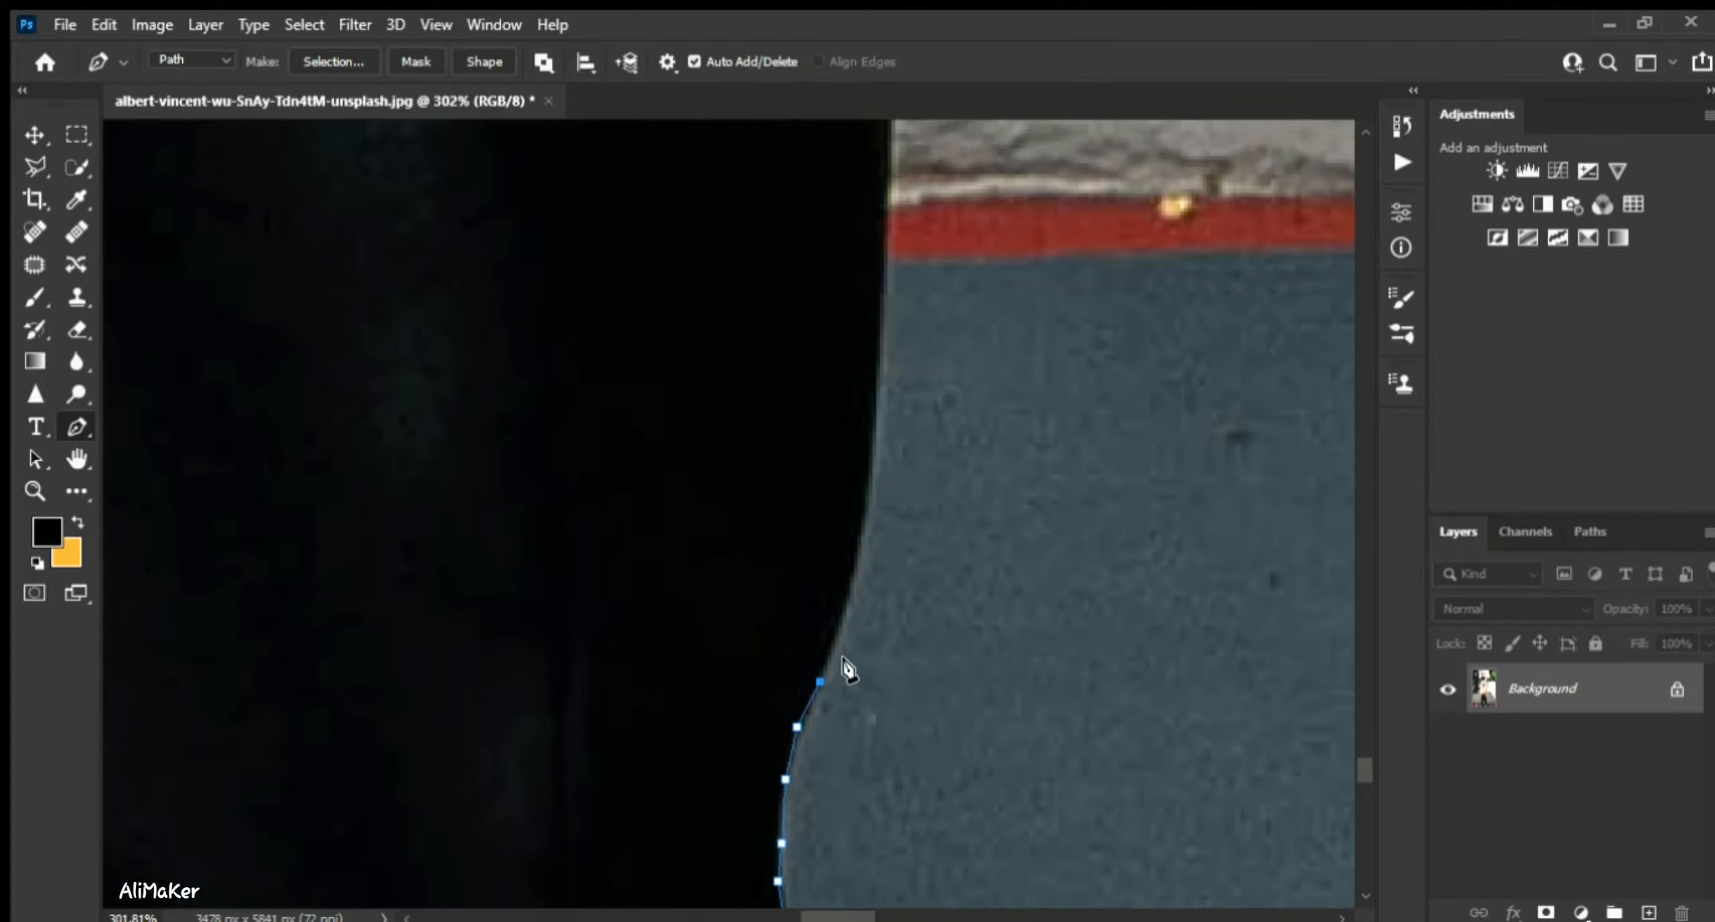
left_click(845, 621)
left_click(860, 536)
left_click(873, 446)
left_click(880, 353)
- Trace the trouser's inner edge past the red stripe and along the grey wall to the fabric fold
scroll(829, 702, "down", 6)
scroll(871, 571, "up", 2)
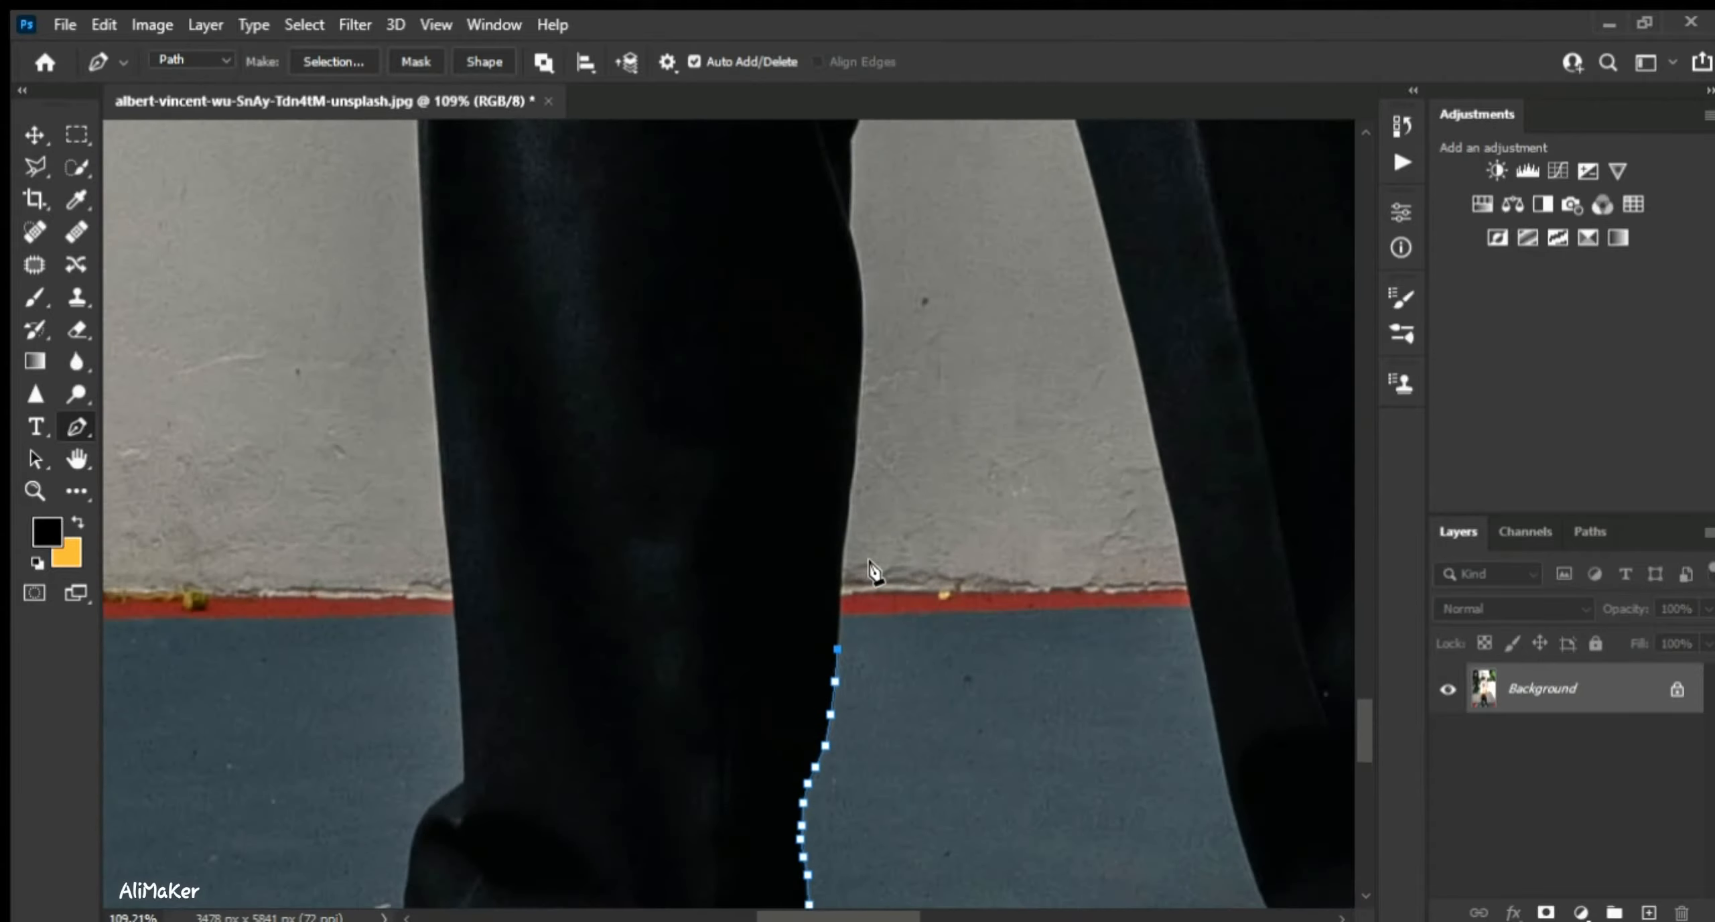
left_click(840, 597)
left_click(844, 539)
left_click(860, 372)
left_click(863, 316)
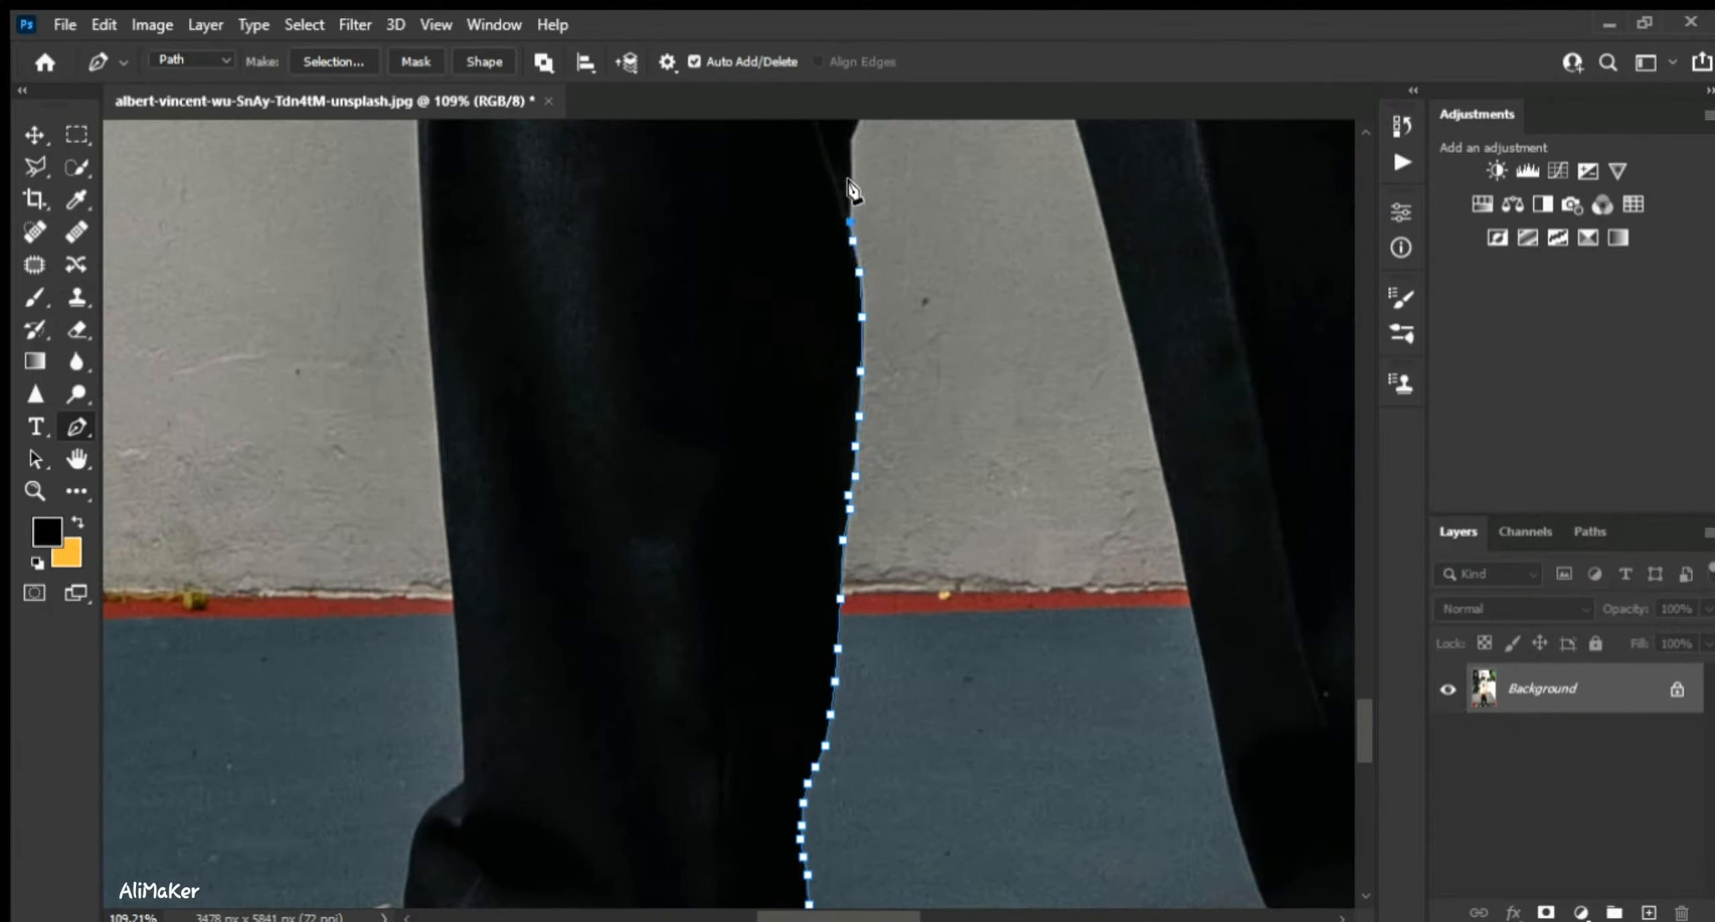
left_click(851, 148)
left_click(851, 139)
- Follow the inner trouser edge around the fold and up the narrowing wall gap between the legs
scroll(876, 690, "down", 2)
scroll(898, 469, "up", 7)
scroll(911, 395, "up", 4)
left_click(796, 660)
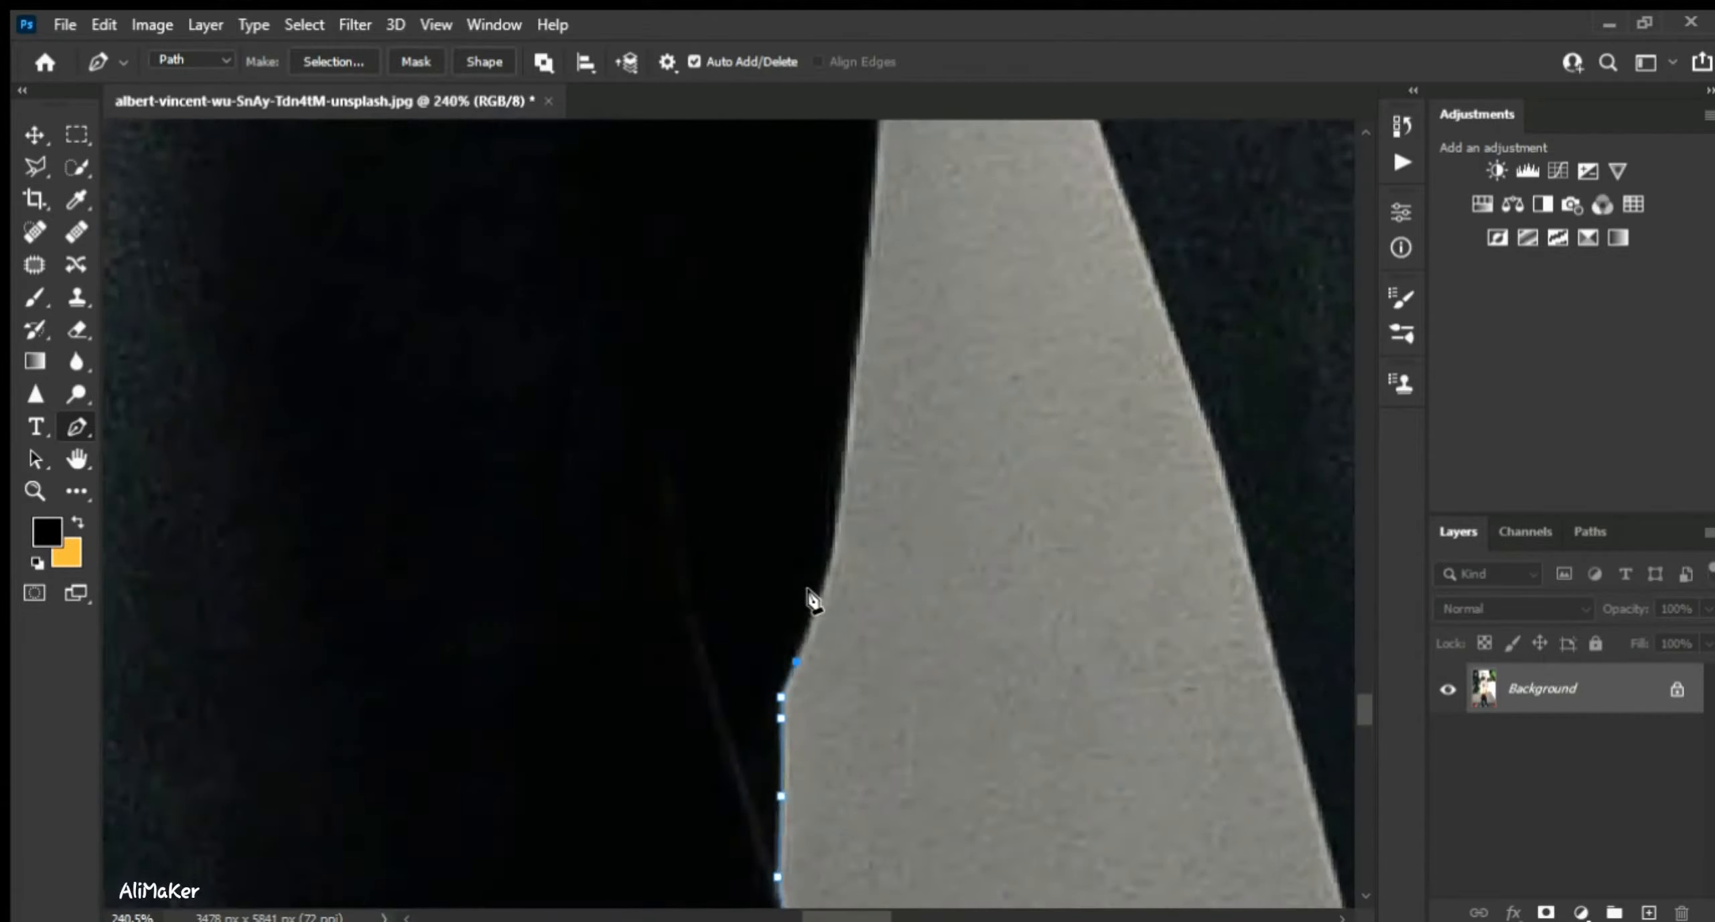
left_click(816, 594)
left_click(832, 547)
left_click(846, 449)
left_click(858, 337)
left_click(867, 259)
left_click(870, 184)
- Bring the path up to the tip of the wall gap where the two trouser legs meet
left_click_drag(1036, 348, 959, 861)
left_click(810, 548)
left_click(816, 401)
left_click(823, 278)
left_click(820, 239)
left_click(839, 189)
left_click(841, 146)
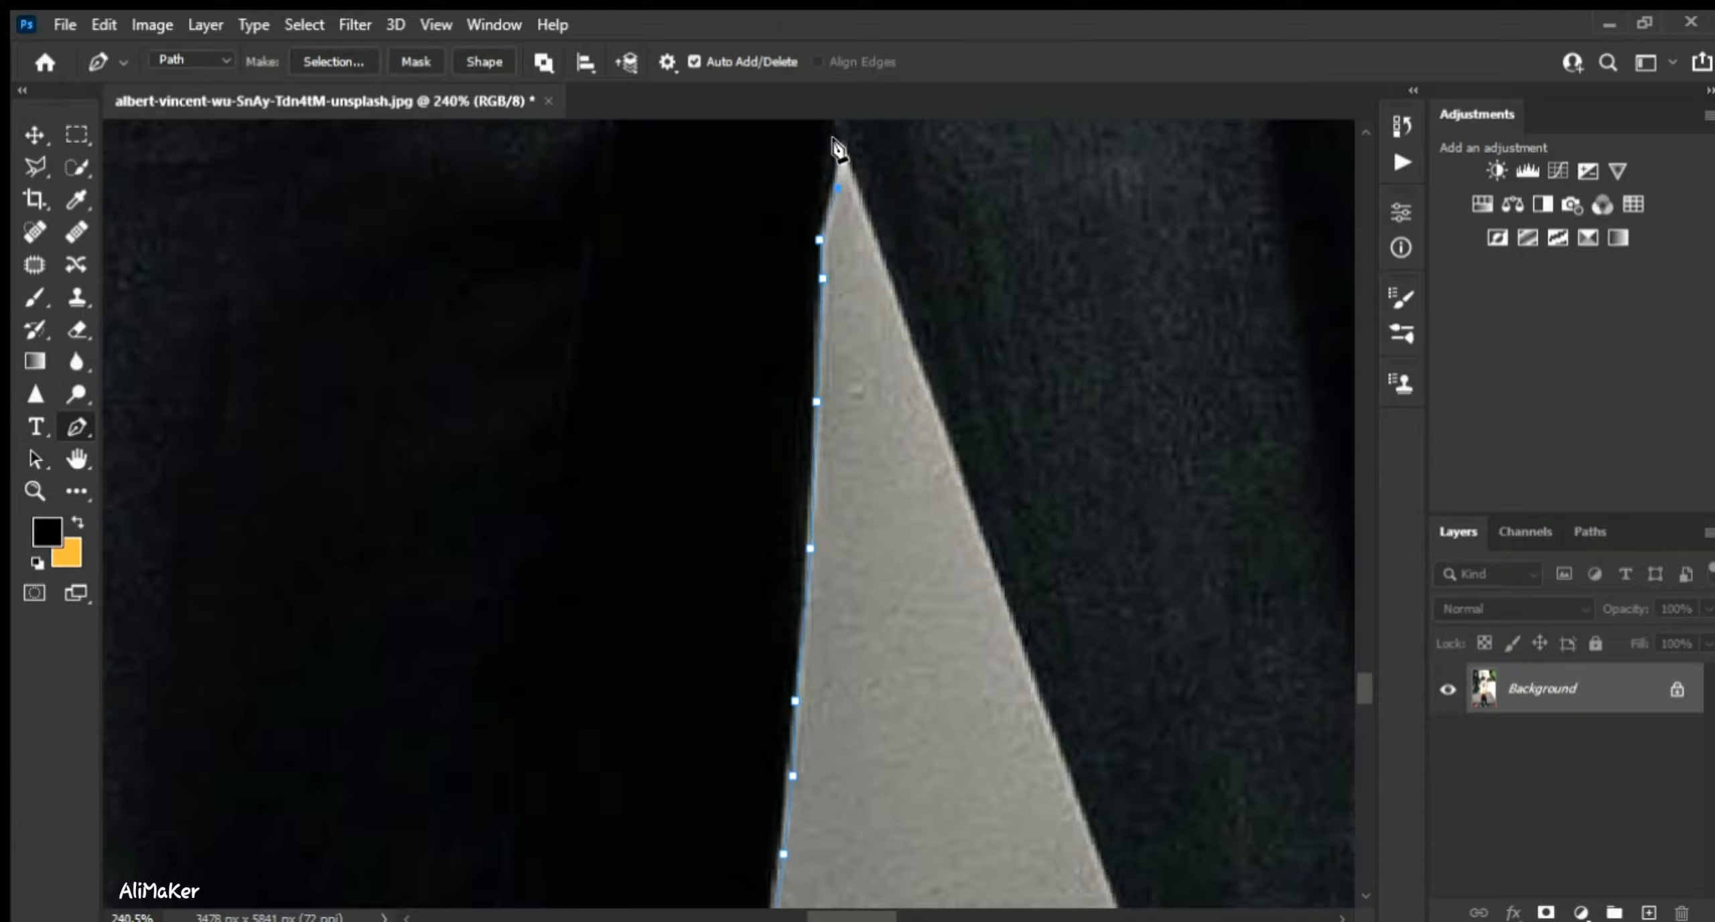
- Turn the path at the tip of the gap and trace down the upper inner edge of the other trouser leg
left_click(866, 198)
left_click(902, 309)
left_click(942, 425)
left_click(986, 540)
left_click_drag(1061, 611, 839, 229)
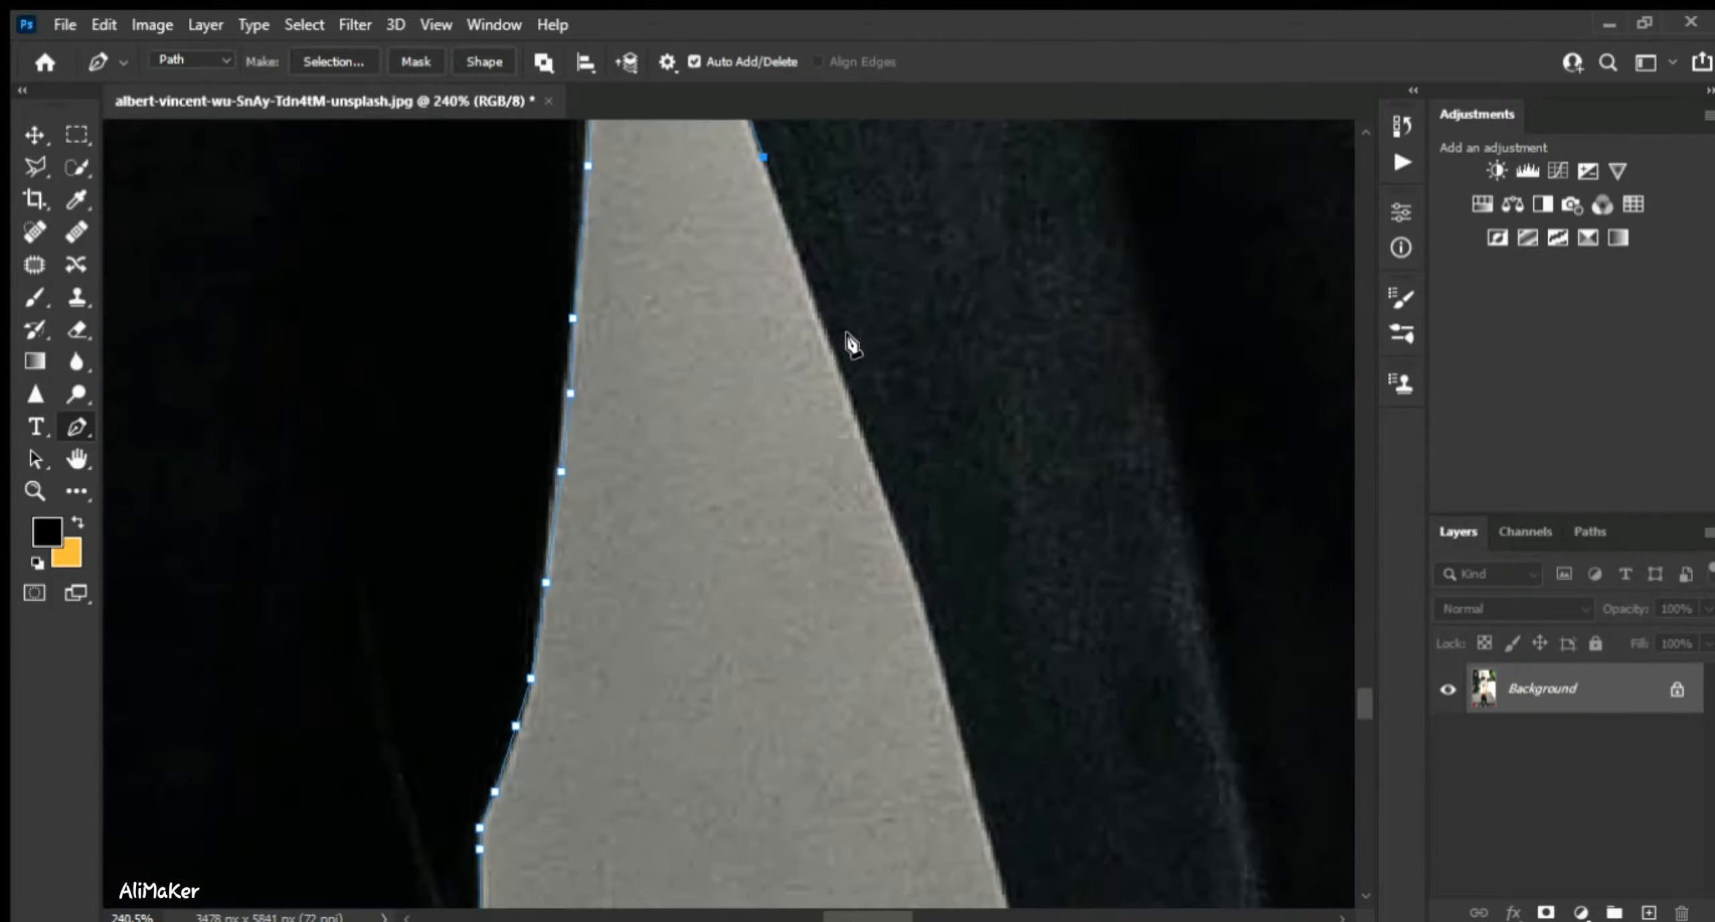
left_click(839, 358)
left_click(888, 495)
left_click(924, 603)
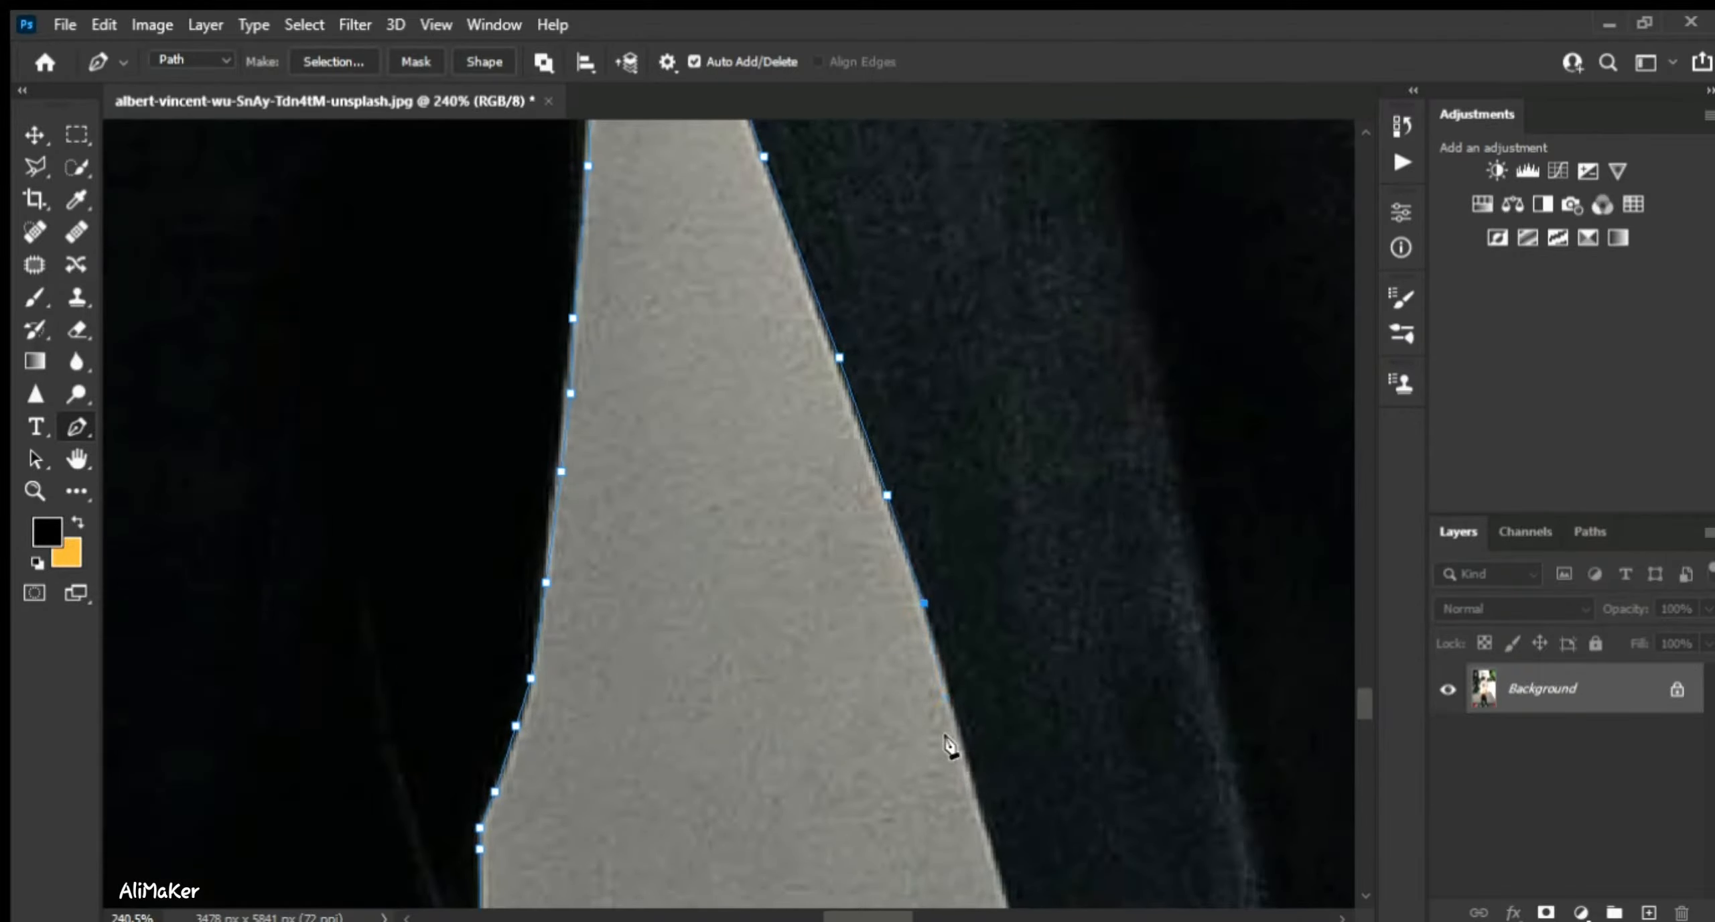
left_click(965, 748)
left_click(974, 802)
- Continue the path down the middle of the other leg's inner edge, alongside the grey wall
left_click_drag(988, 858, 745, 269)
left_click(762, 302)
left_click(786, 399)
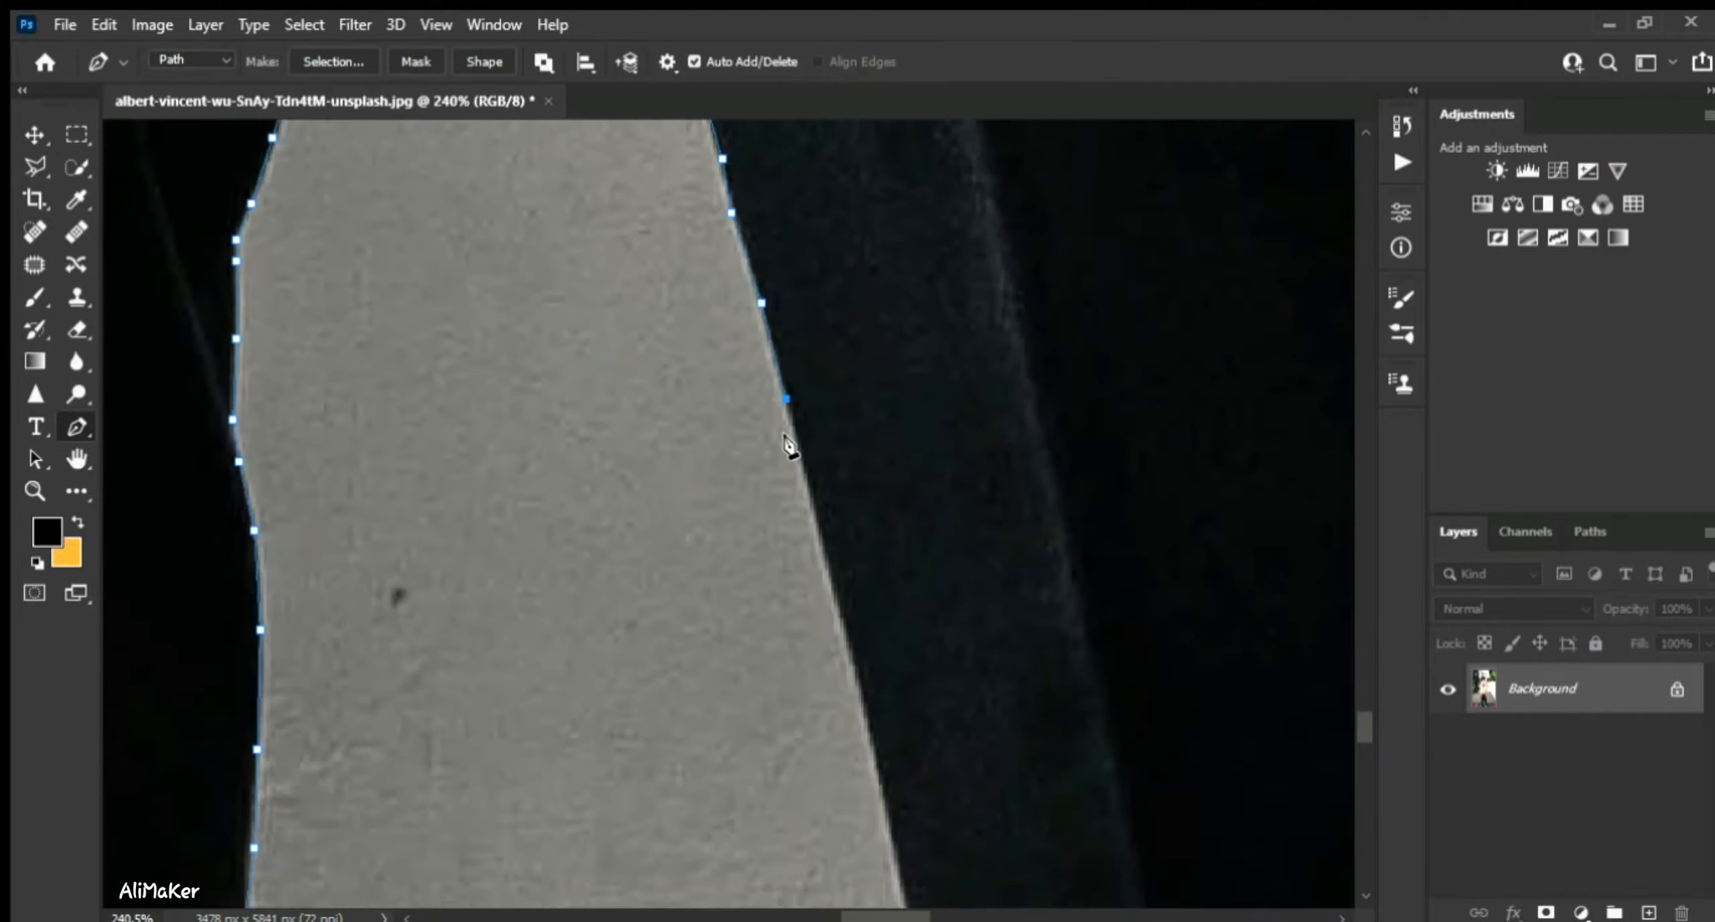
left_click(863, 704)
left_click(889, 837)
- Trace the other leg's inner edge down the lower wall and across the red stripe onto the blue floor
left_click_drag(1072, 593, 912, 24)
key("ctrl+z")
left_click(730, 271)
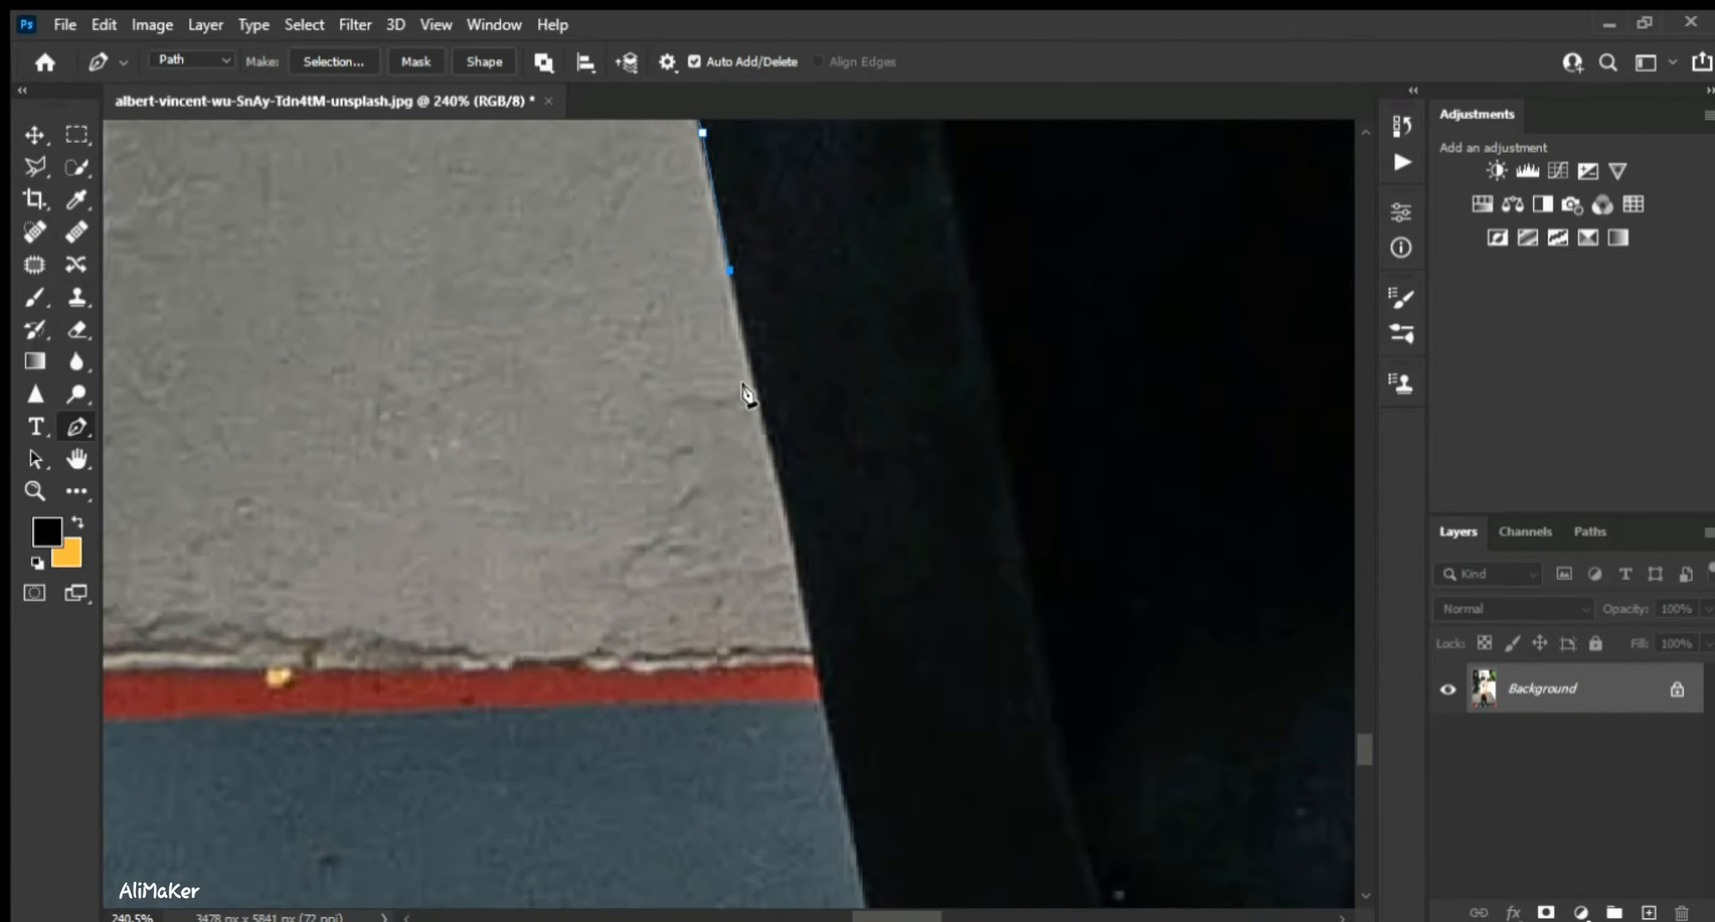
left_click(774, 491)
left_click(789, 548)
left_click(805, 622)
left_click(830, 722)
- Follow the lower part of the other trouser leg down alongside the blue floor to where its edge starts flaring
left_click_drag(858, 840, 761, 258)
left_click(758, 255)
left_click(773, 330)
left_click(792, 431)
left_click(813, 522)
left_click(834, 617)
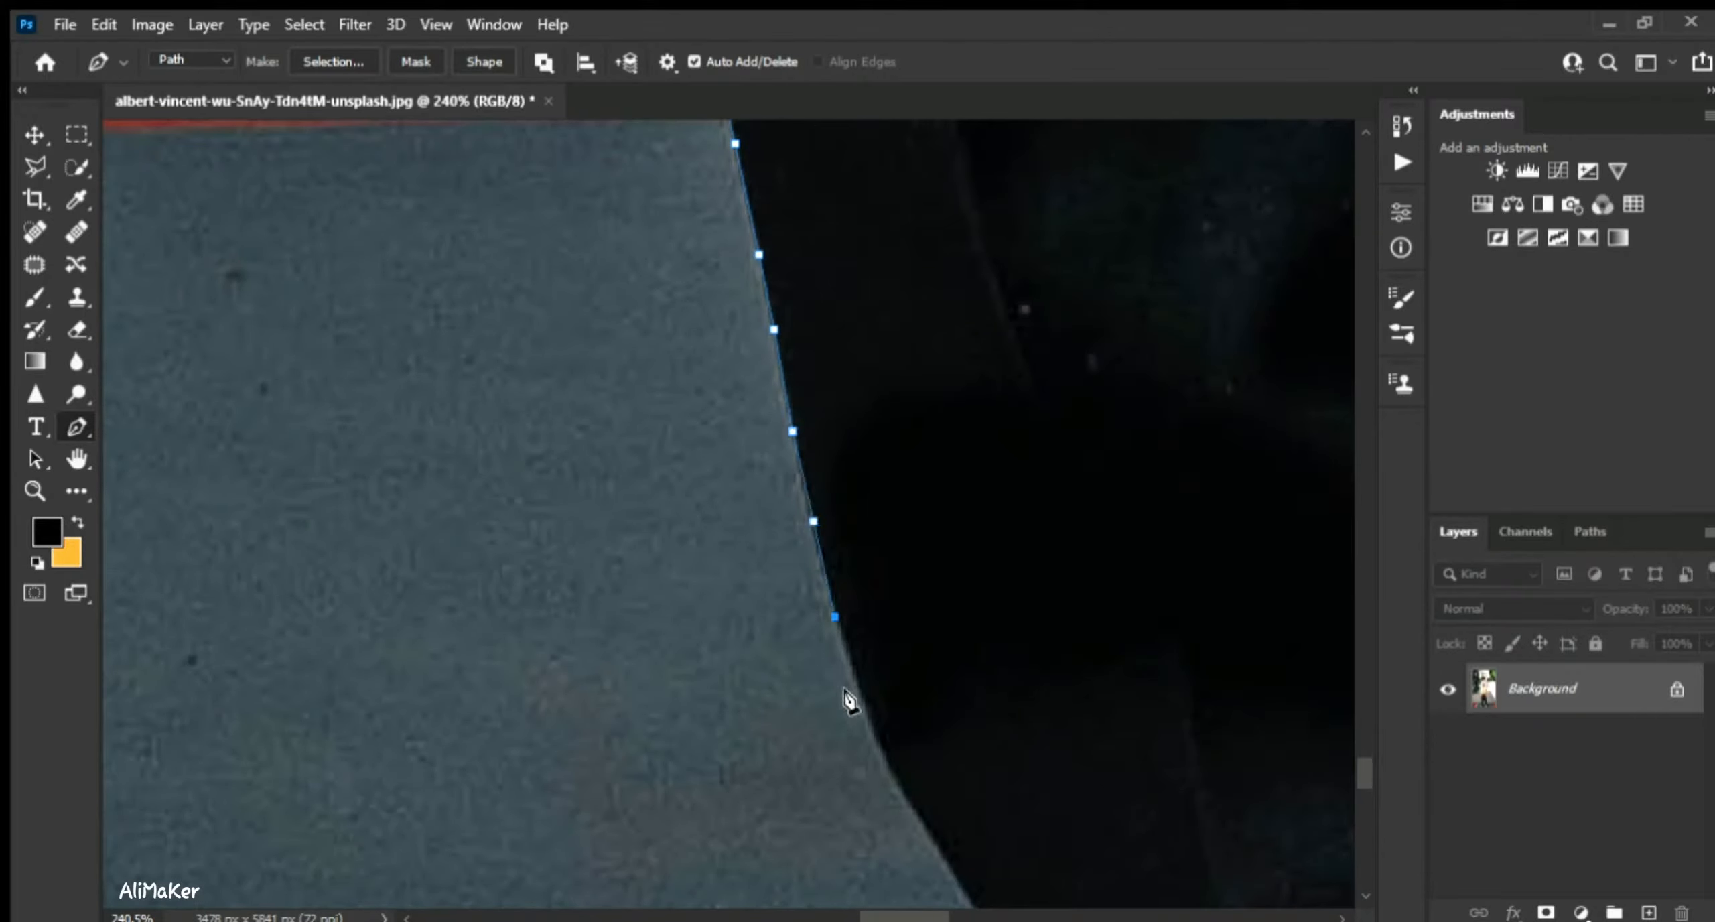
left_click(864, 700)
left_click(879, 740)
- Trace the flared trouser edge and round its hem corner to the top of the white-laced shoe
left_click_drag(886, 776, 743, 384)
left_click(755, 386)
left_click(785, 440)
left_click(828, 515)
left_click(873, 581)
left_click(912, 642)
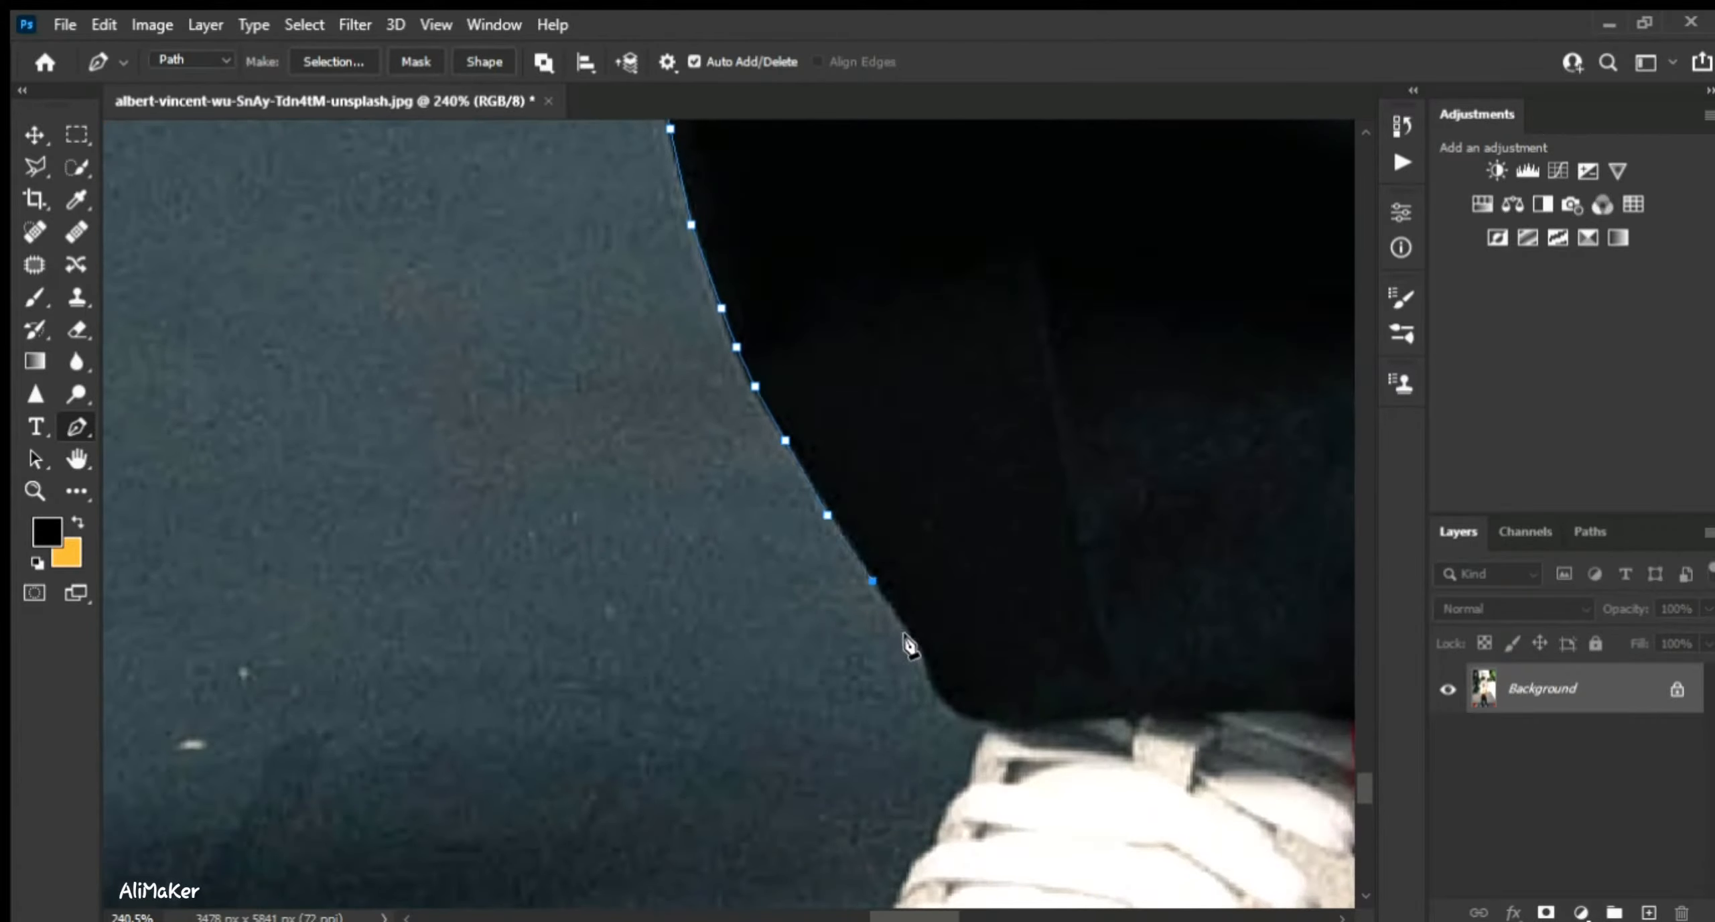
left_click(945, 701)
left_click(975, 716)
left_click(990, 722)
- Outline the upper edge of the second shoe's white laces with closely spaced anchor points
left_click(984, 734)
left_click(970, 754)
left_click(970, 767)
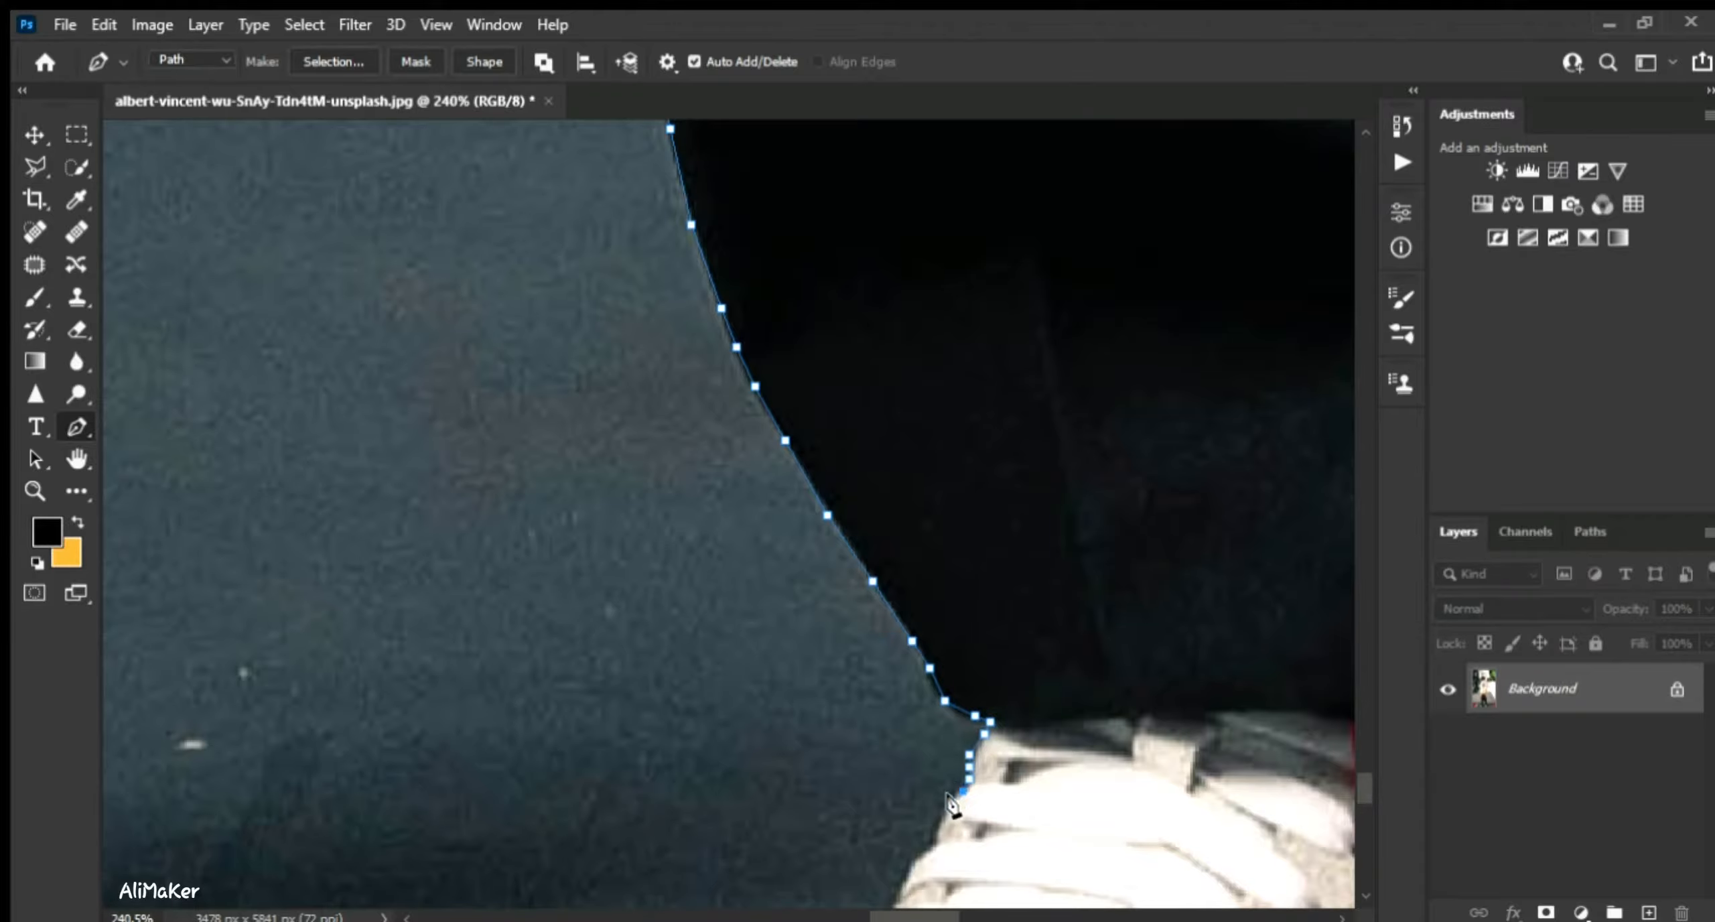
left_click(954, 801)
scroll(997, 810, "up", 4)
left_click_drag(995, 798, 888, 374)
left_click(786, 418)
left_click(766, 449)
left_click(767, 468)
left_click(748, 492)
left_click(721, 517)
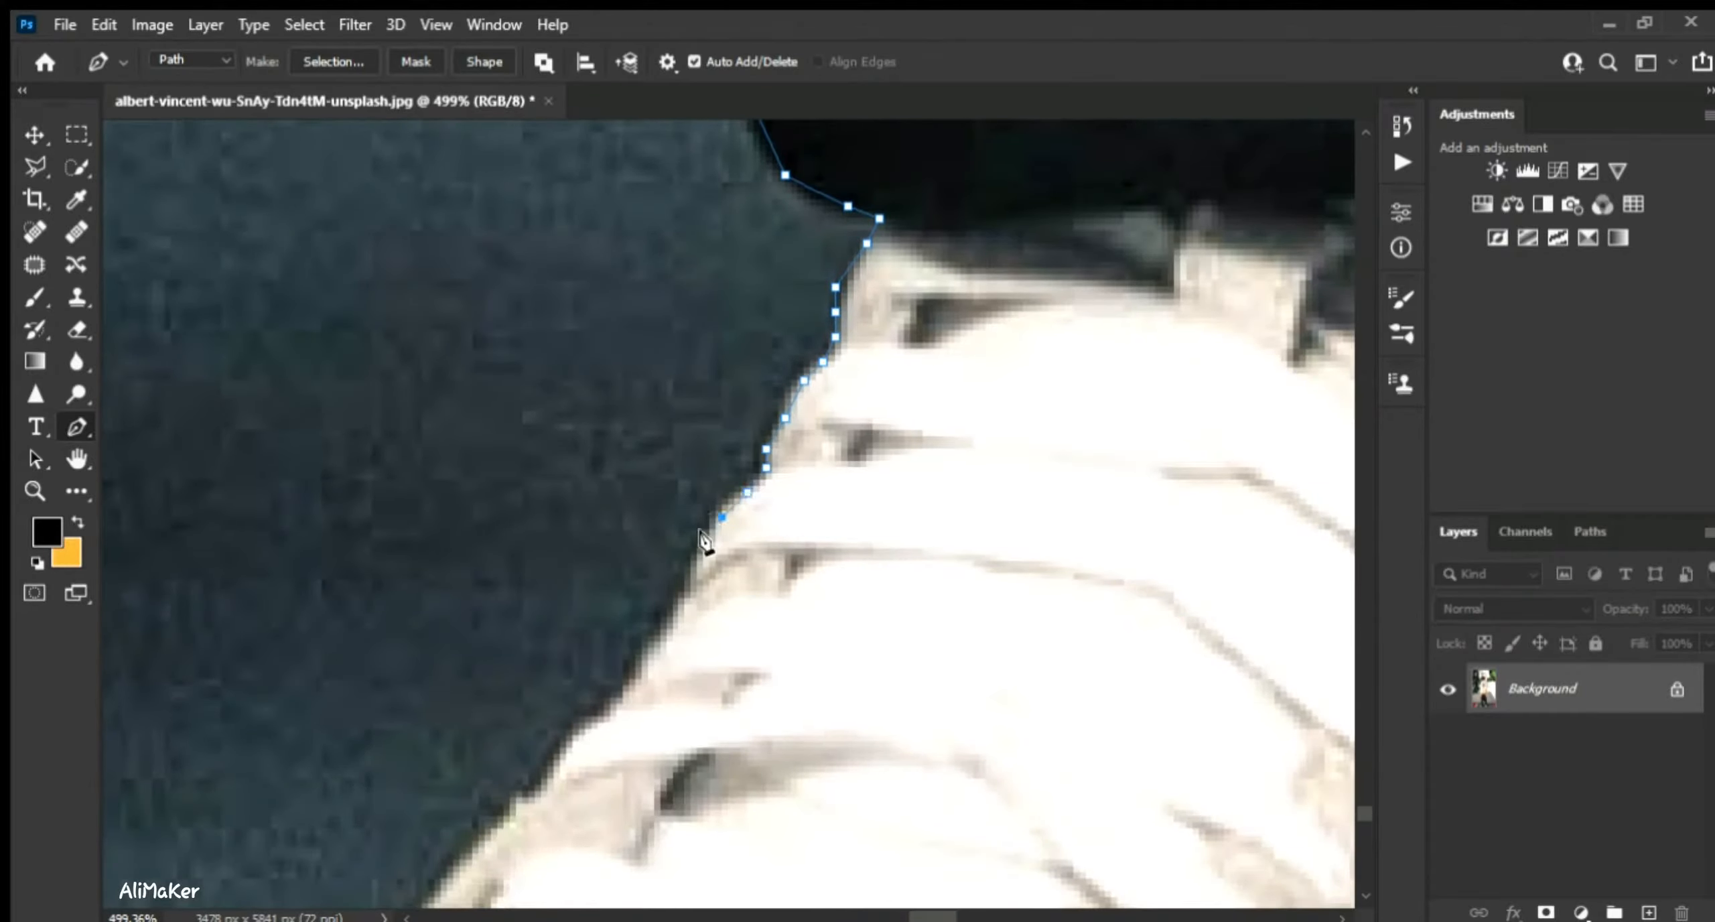
- Continue the path down past the lower laces to the front edge of the shoe's lacing panel
left_click(691, 604)
left_click(672, 636)
left_click(642, 667)
left_click_drag(530, 801, 804, 453)
left_click(695, 574)
left_click(650, 635)
left_click(625, 679)
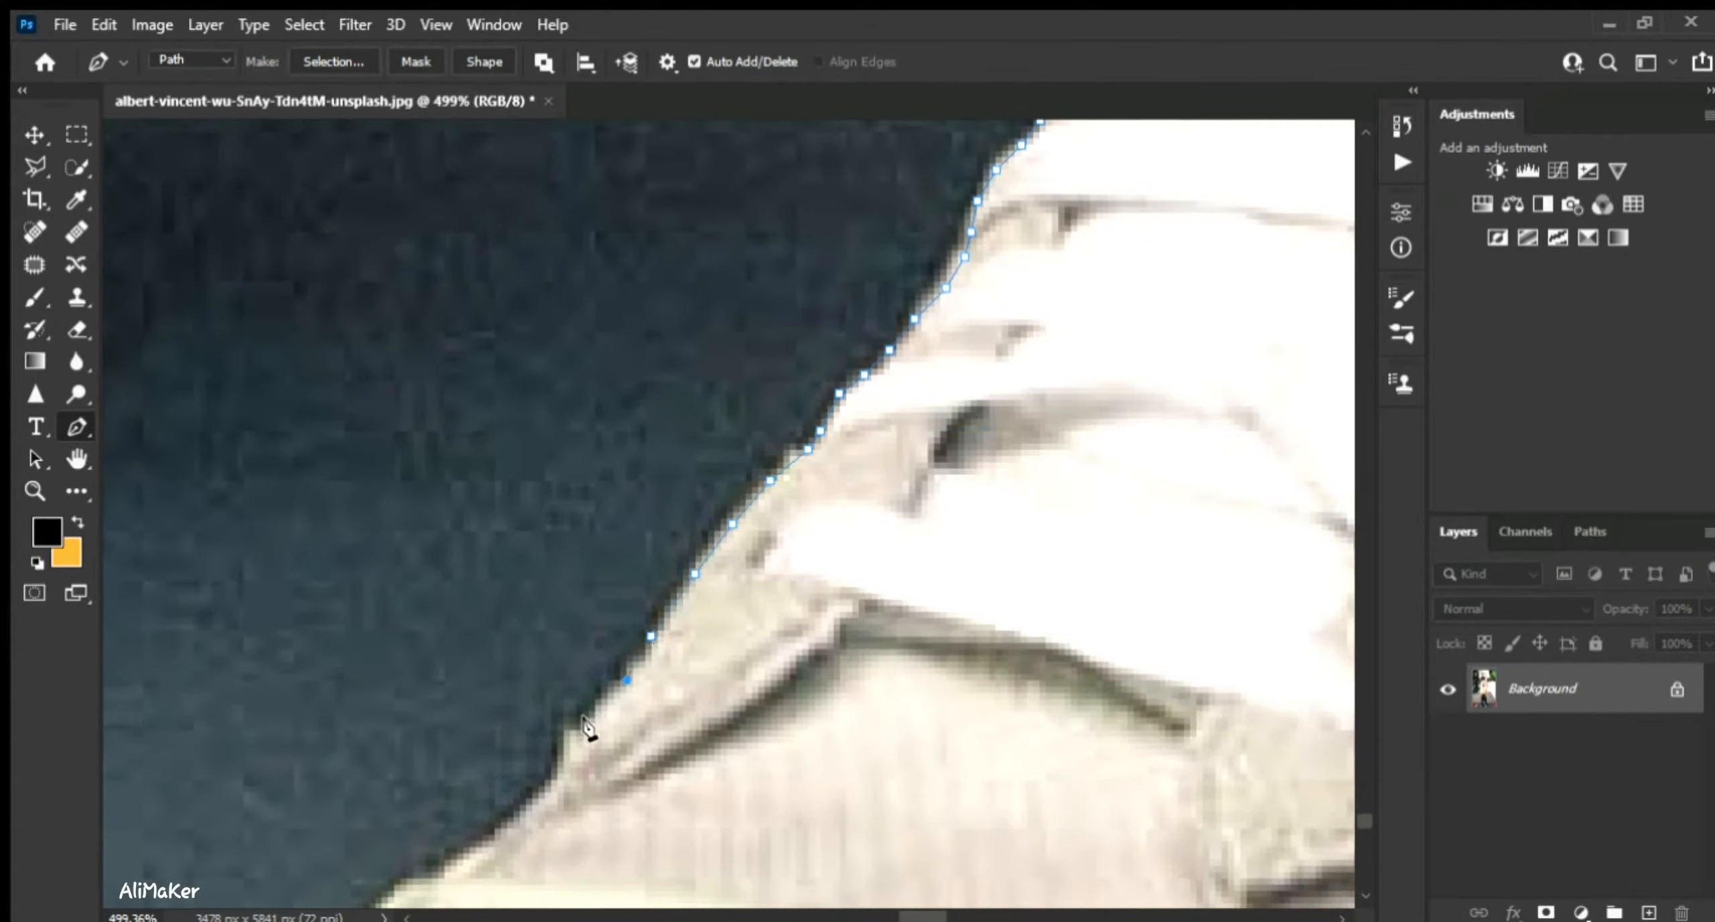
left_click(582, 729)
left_click(570, 755)
- Trace around the front of the shoe's toe cap down to its lower corner
left_click_drag(753, 779, 966, 416)
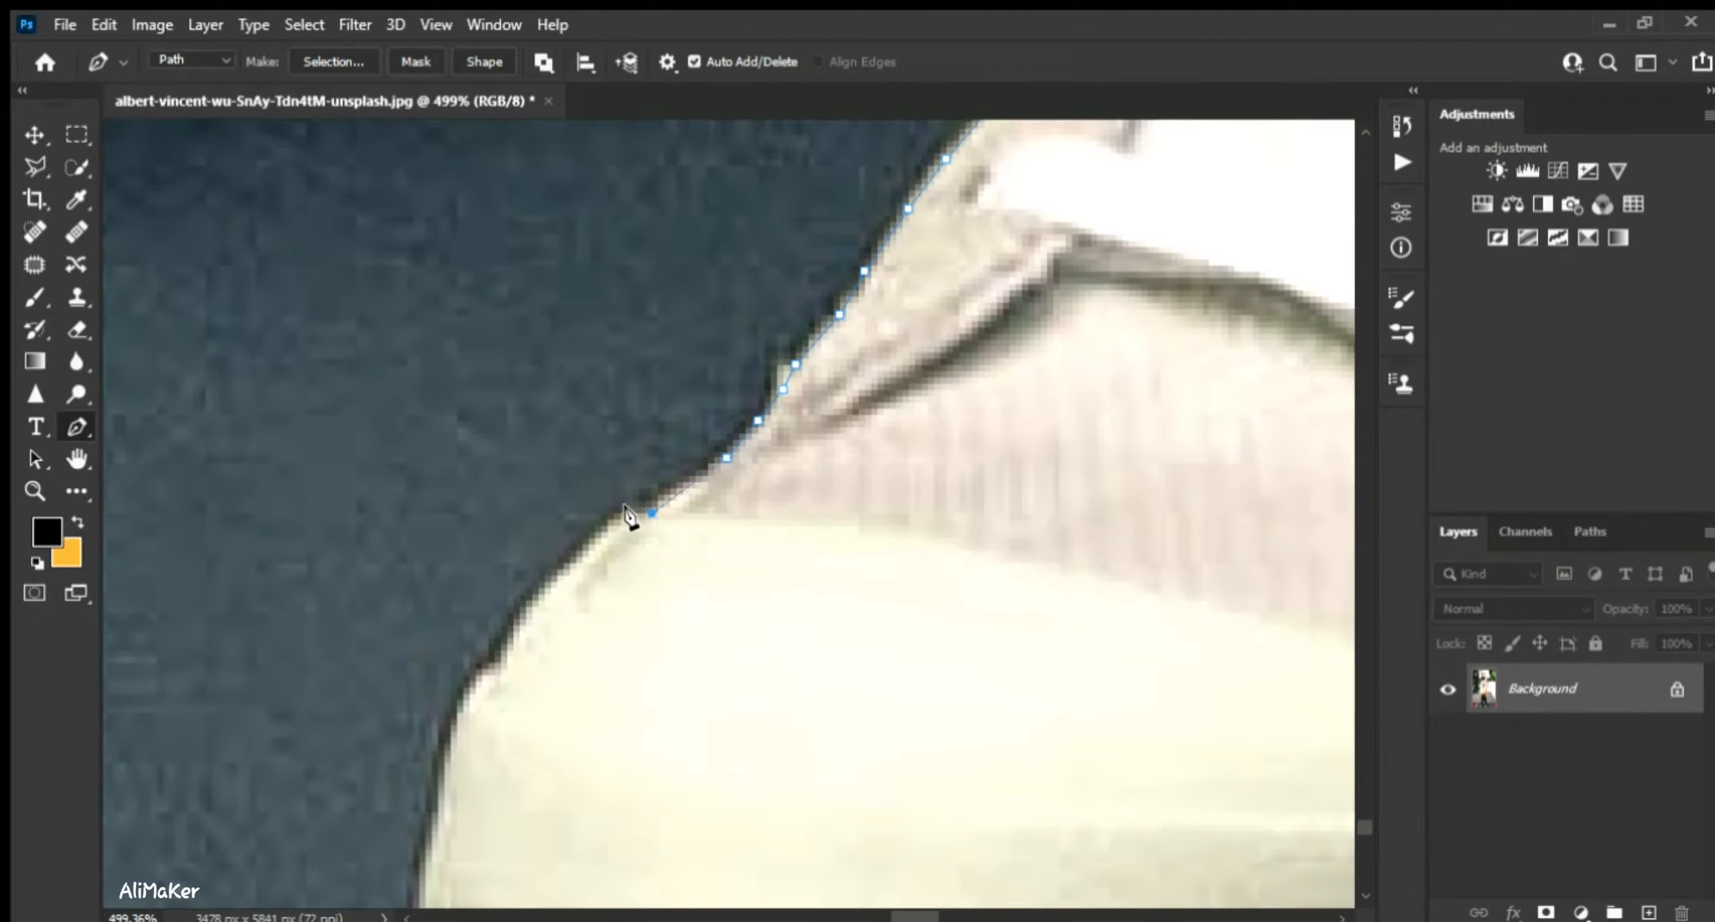
left_click_drag(601, 740, 717, 485)
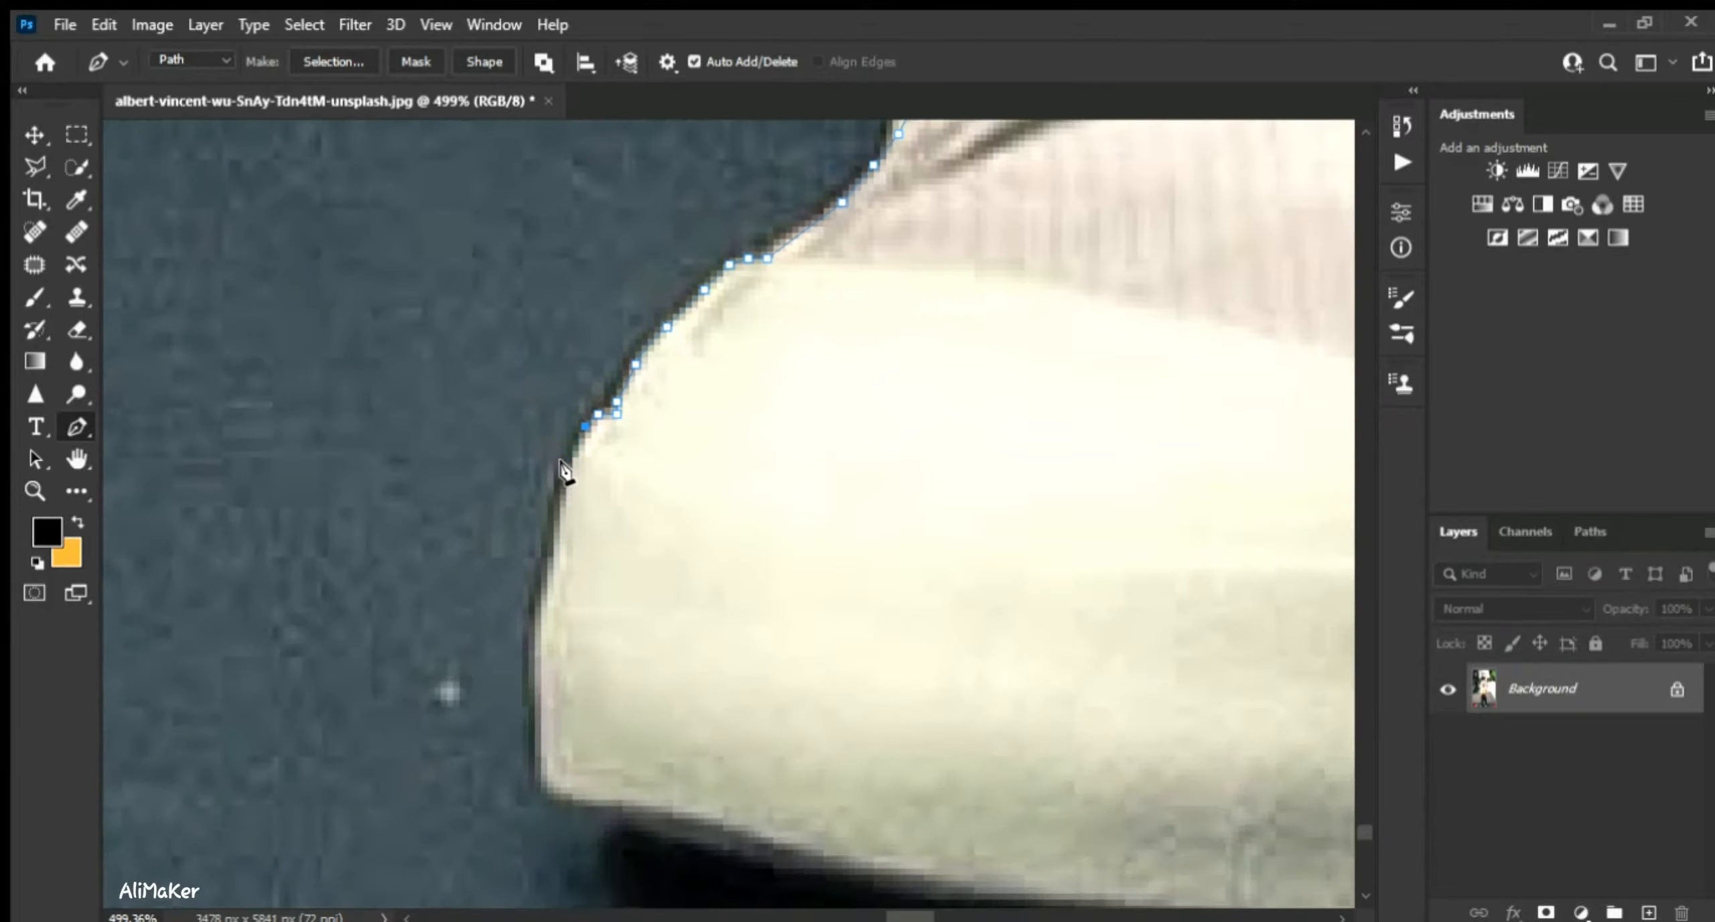
left_click(560, 514)
left_click(553, 556)
left_click(535, 756)
left_click(541, 793)
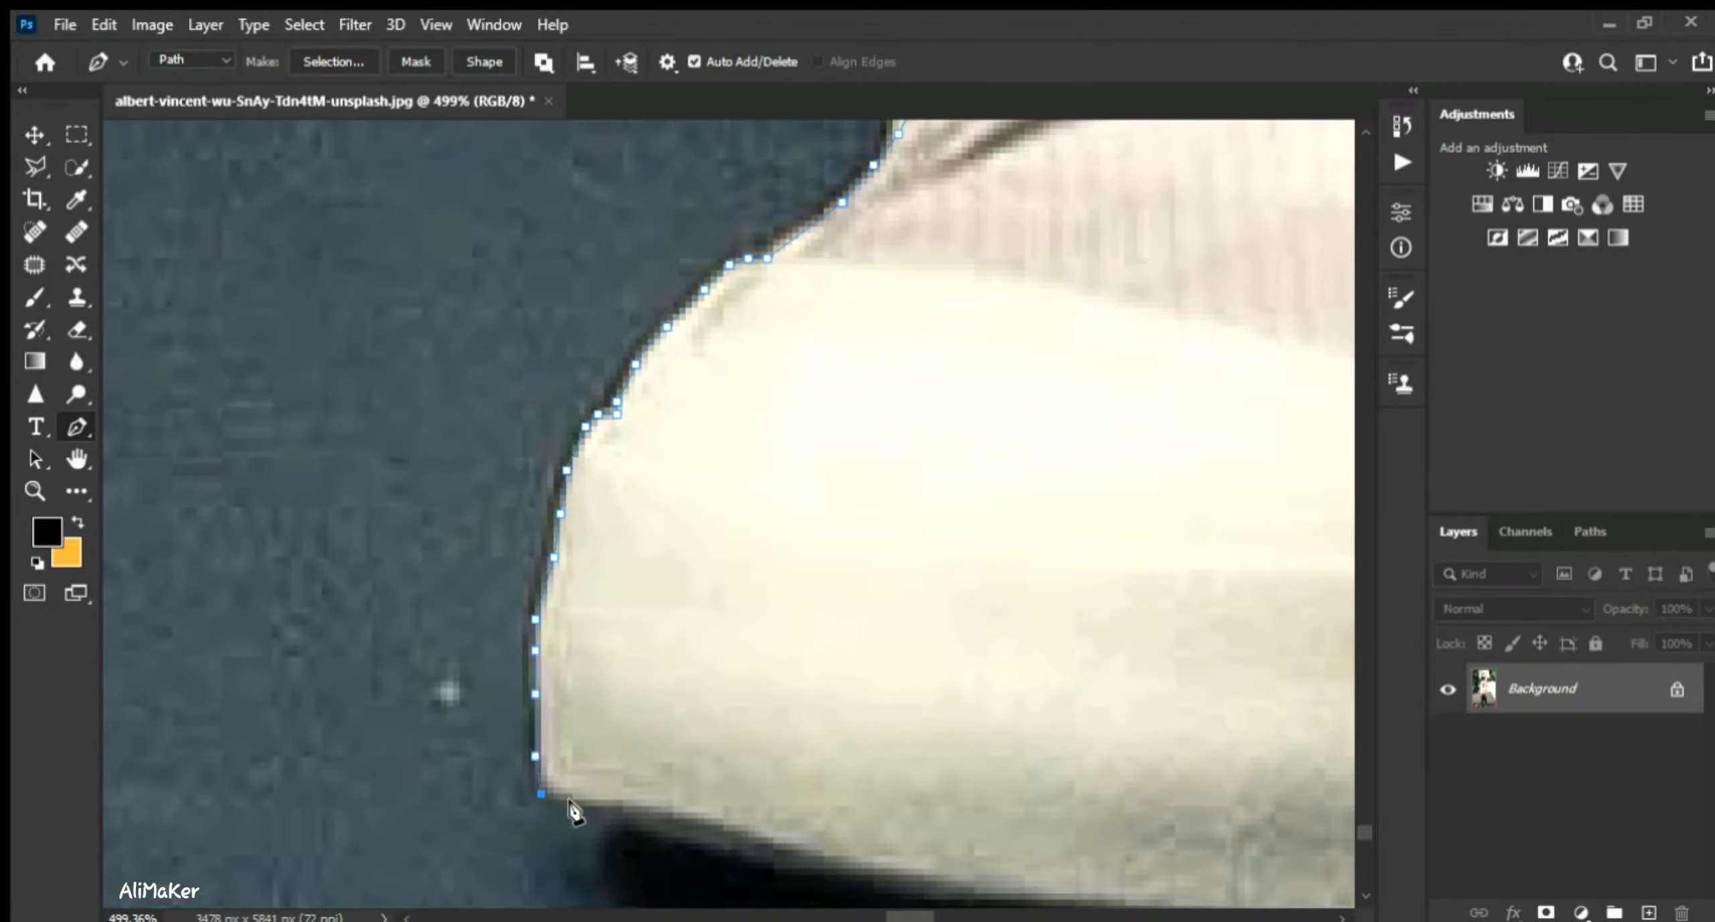
- Run the path along the underside of the toe, between the pale sole and the black outsole
left_click(578, 805)
left_click(616, 805)
left_click_drag(716, 697, 499, 397)
left_click_drag(454, 512, 461, 513)
left_click(546, 543)
left_click(615, 561)
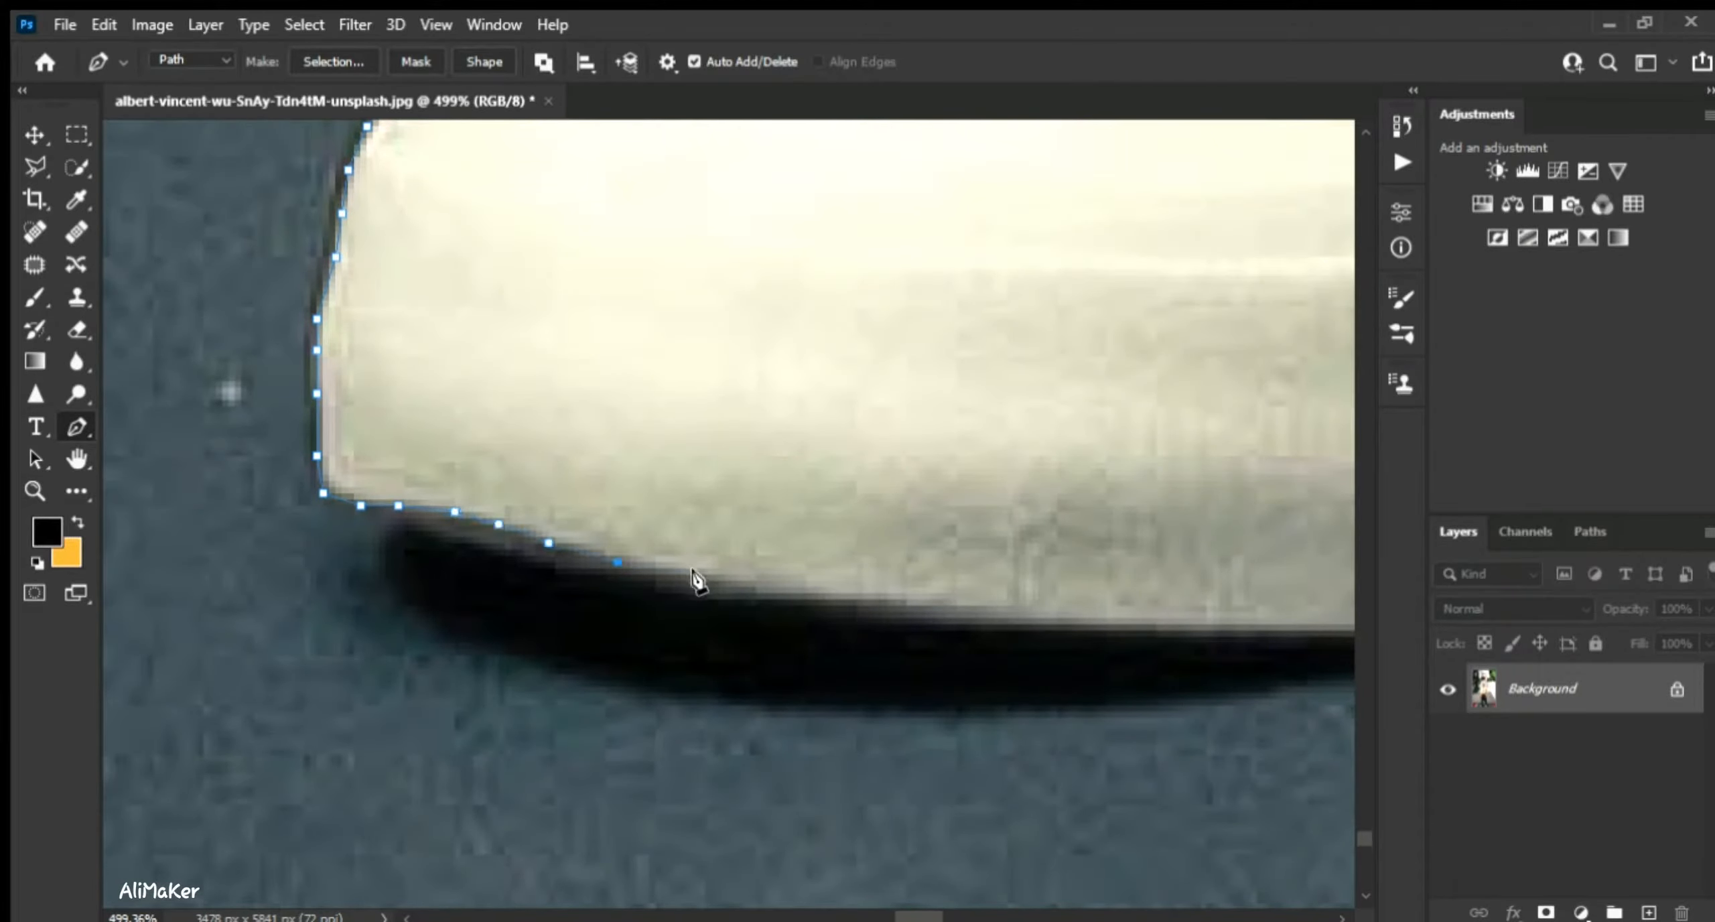
left_click(697, 579)
left_click(786, 594)
left_click(884, 607)
left_click(971, 625)
- Trace the lower edge of the pale sole as it curves upward beneath the forefoot
left_click_drag(1079, 590, 365, 687)
left_click(497, 758)
left_click(633, 756)
left_click(745, 752)
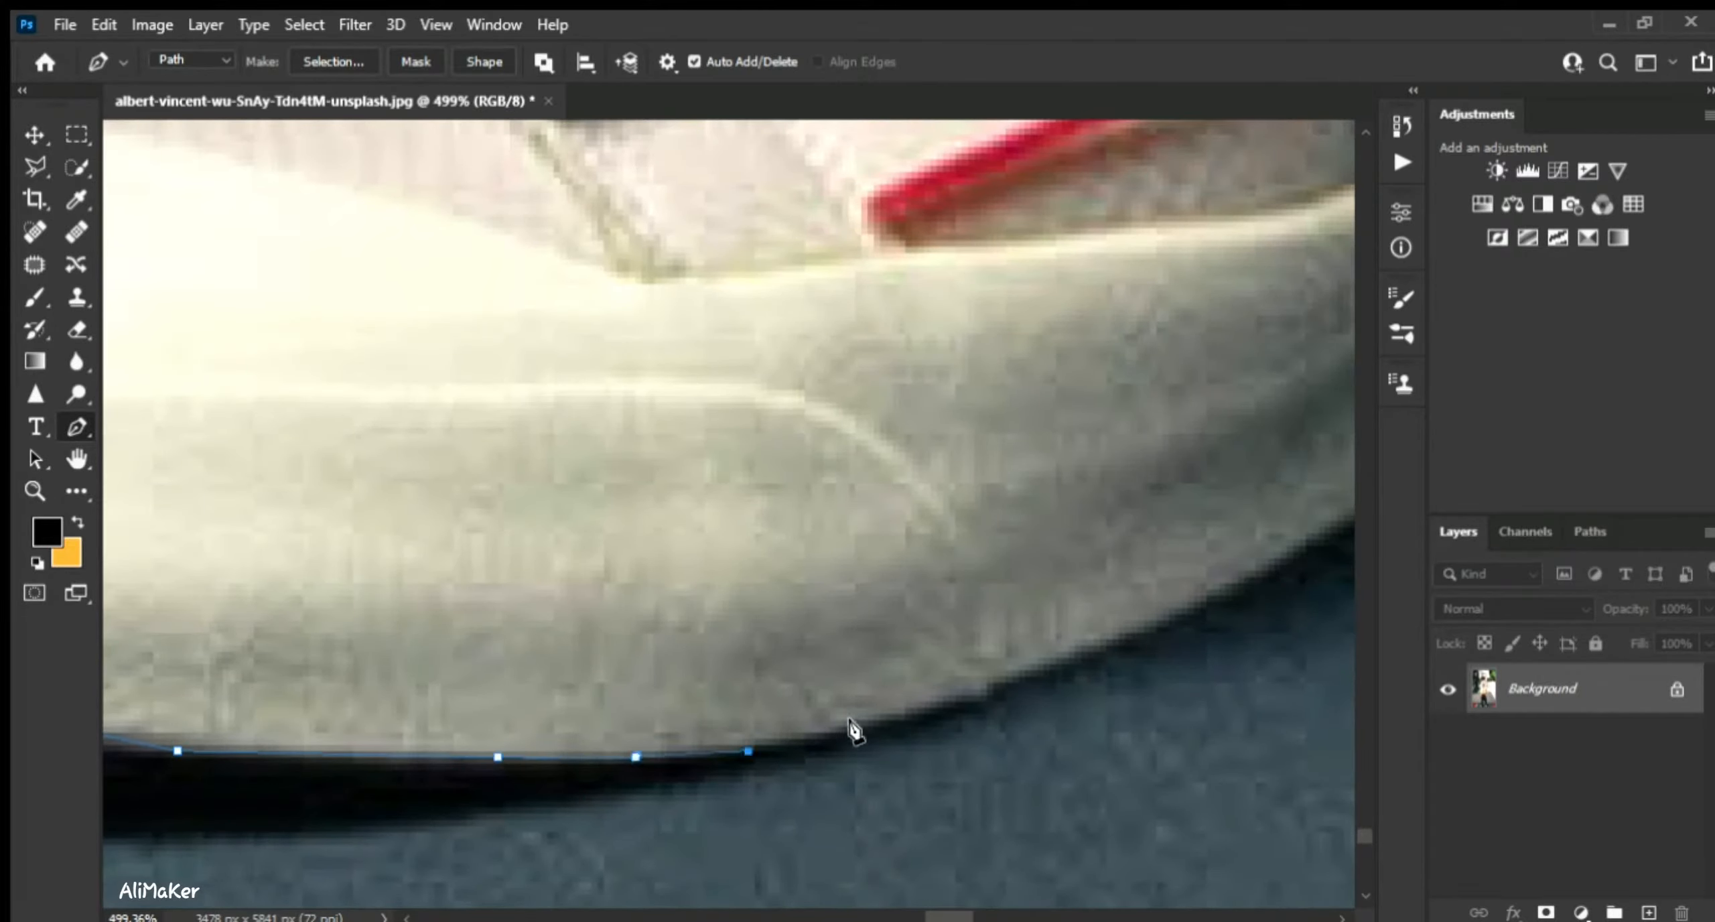
left_click(851, 728)
left_click(990, 690)
left_click(1090, 654)
- Extend the path along the sole's straight lower edge beneath the tip of the black swoosh
left_click_drag(1220, 647, 644, 781)
left_click(678, 718)
left_click(773, 650)
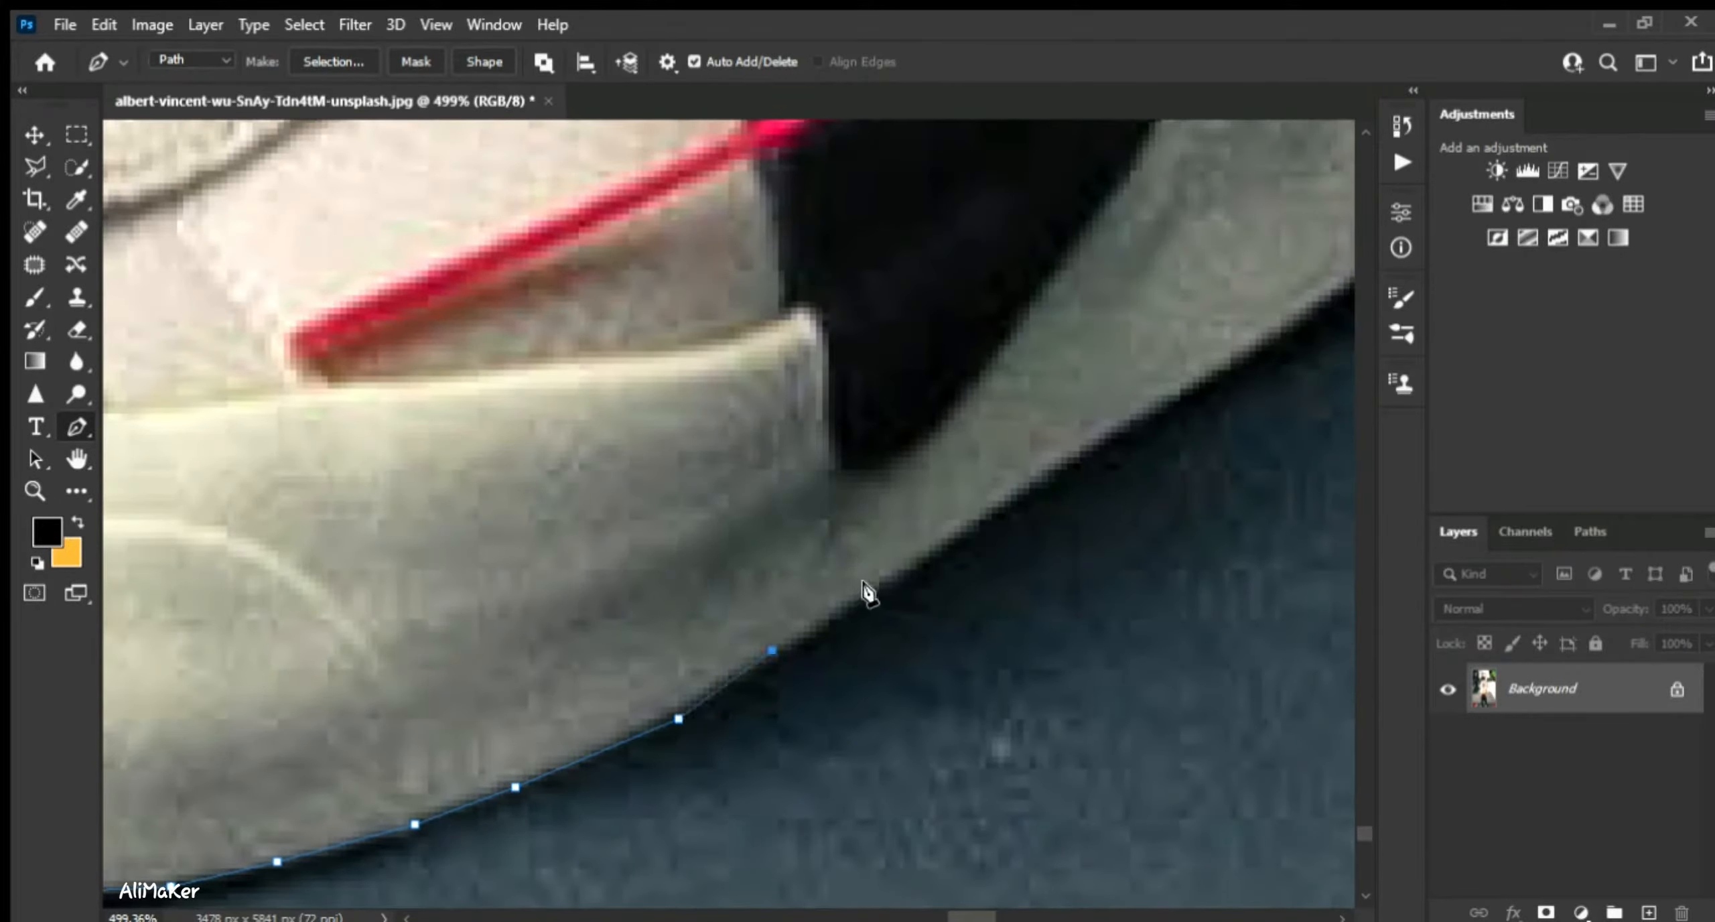
left_click(879, 588)
left_click(998, 507)
left_click(1079, 458)
left_click(1180, 401)
- Trace the rest of the sole edge up to the red tag and start around the tag's lower corner
left_click_drag(1196, 548, 784, 795)
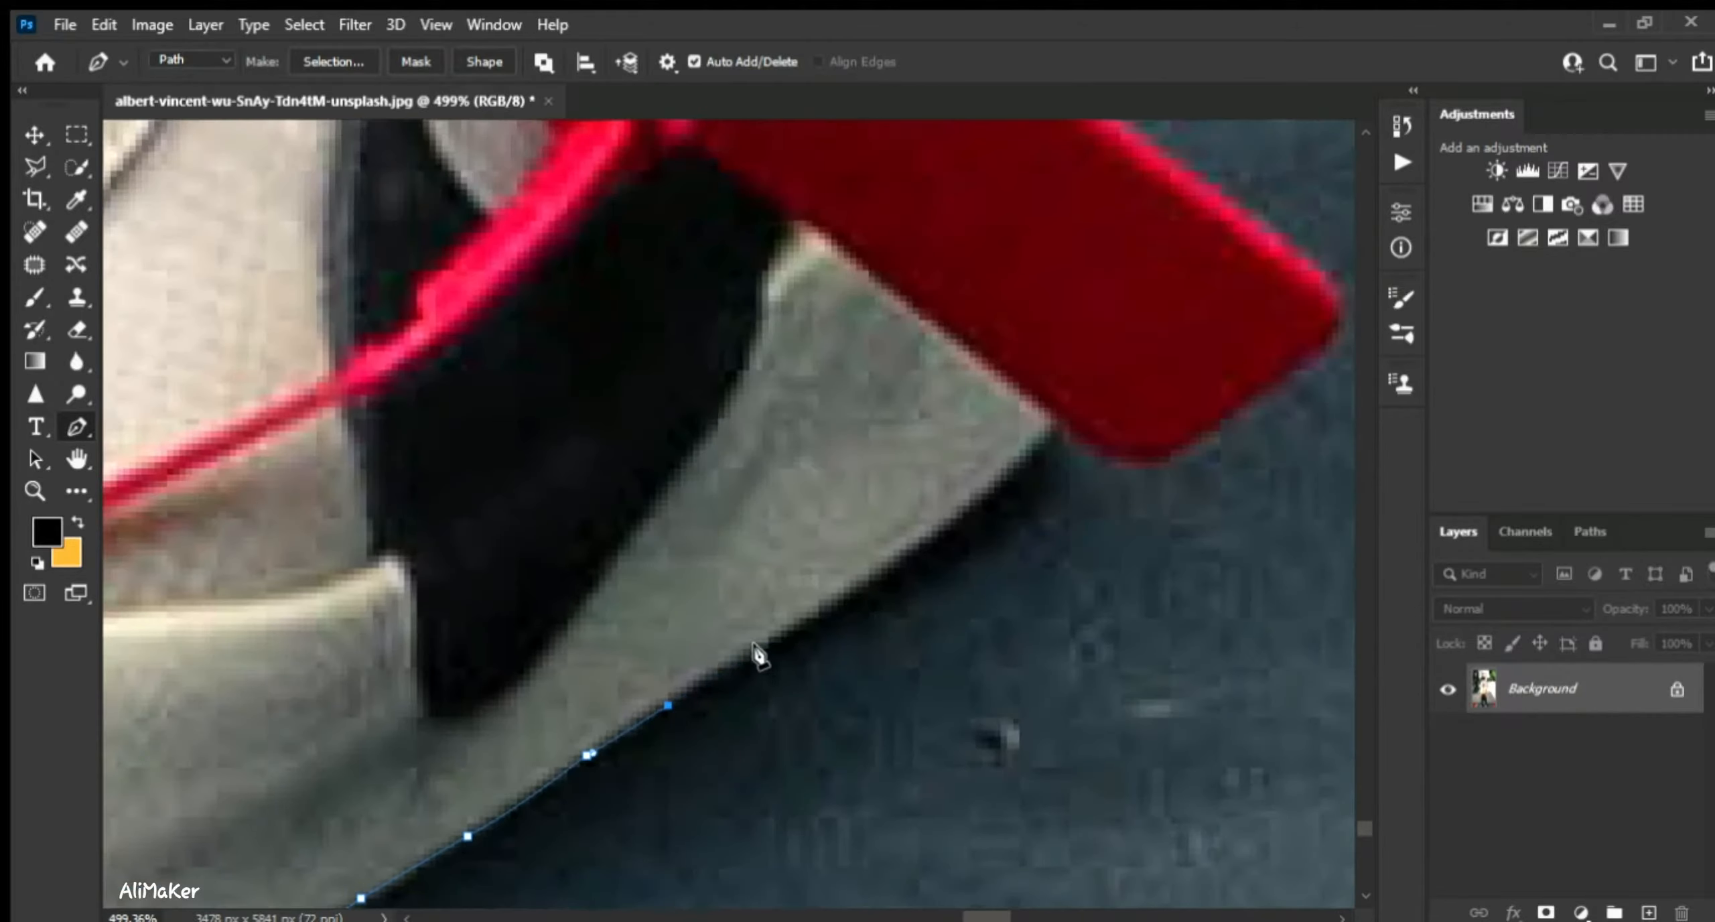
left_click(868, 587)
left_click(956, 519)
left_click(1025, 457)
left_click(1064, 424)
left_click(1095, 443)
left_click(1127, 461)
- Continue the path around the red tag's lower corner and along its short end, undoing misplaced anchor points
scroll(636, 808, "down", 5)
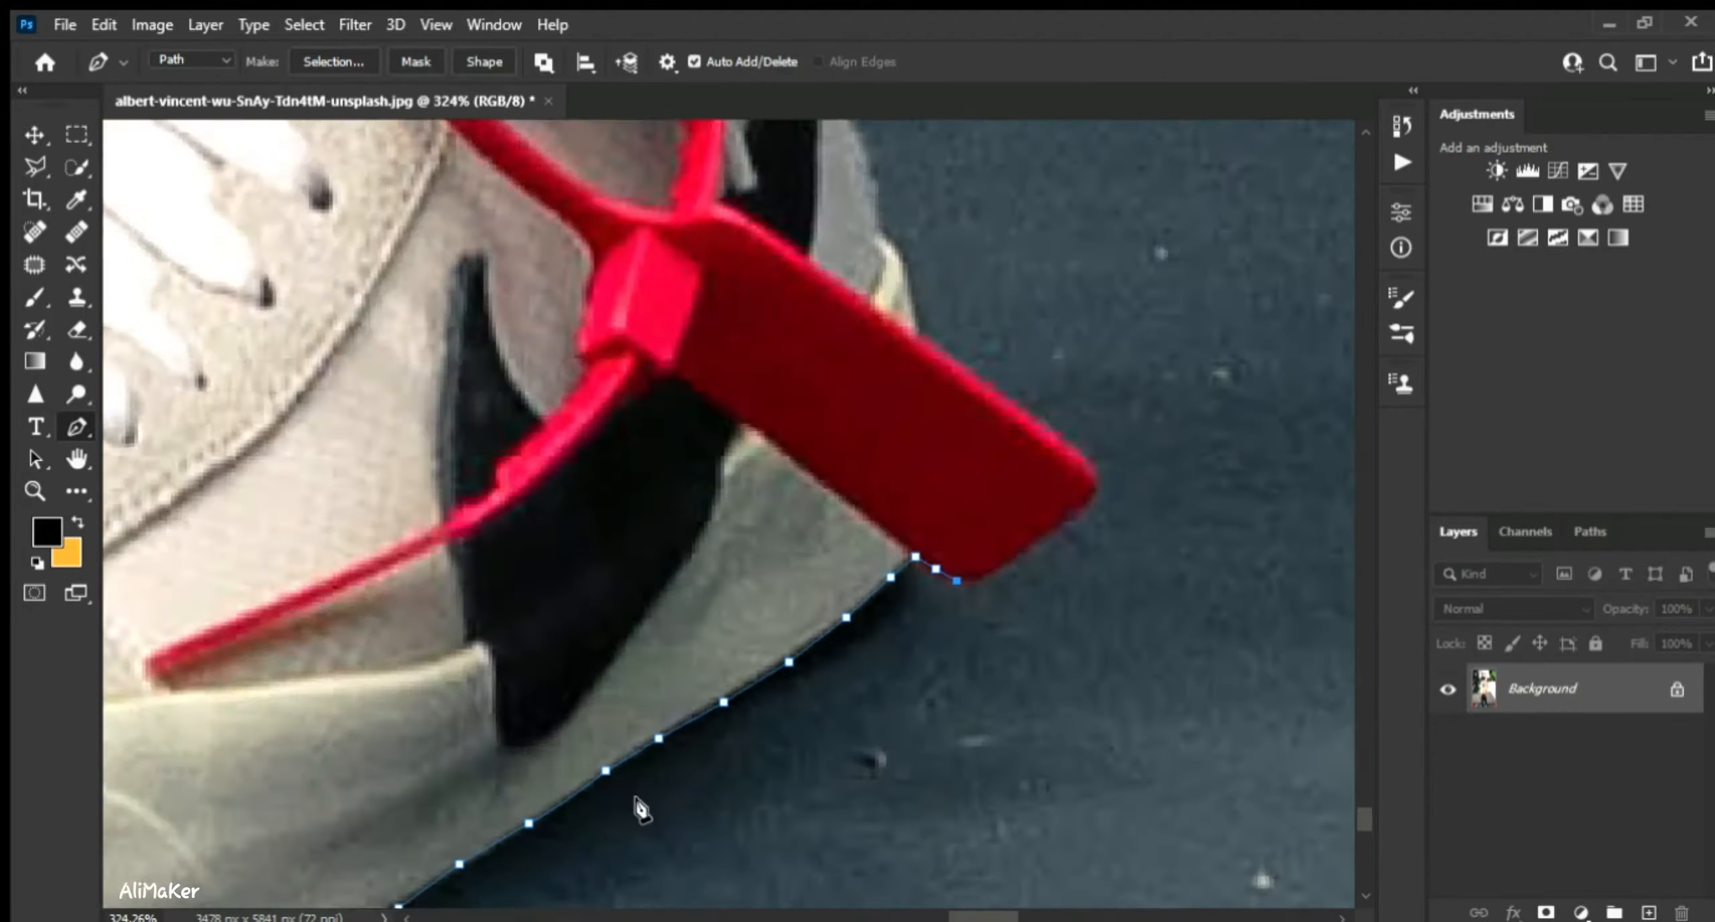
scroll(895, 637, "up", 7)
scroll(787, 745, "down", 2)
left_click(765, 756)
left_click(796, 738)
left_click(855, 702)
key("ctrl+z")
key("ctrl+z")
left_click(885, 673)
left_click(920, 643)
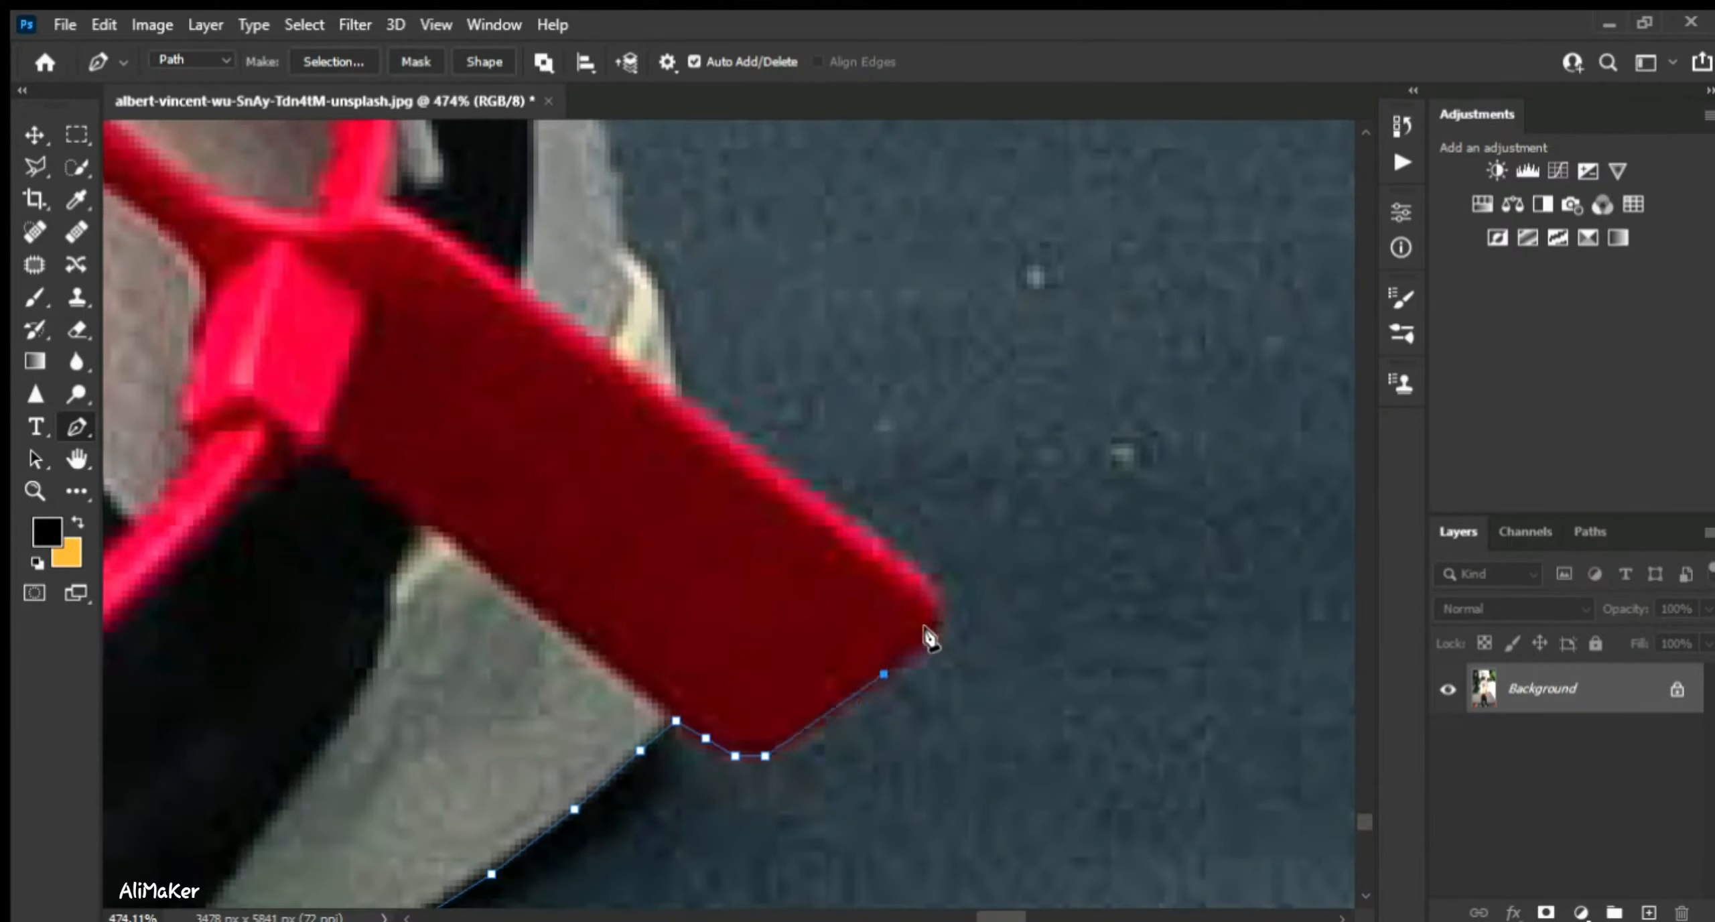
- Trace around the red tag's outer corner, along its long upper edge and up the pale heel tab with the Pen tool
left_click(937, 621)
left_click(932, 585)
left_click(902, 562)
left_click(849, 520)
left_click(705, 414)
left_click(669, 325)
left_click(664, 290)
left_click(654, 278)
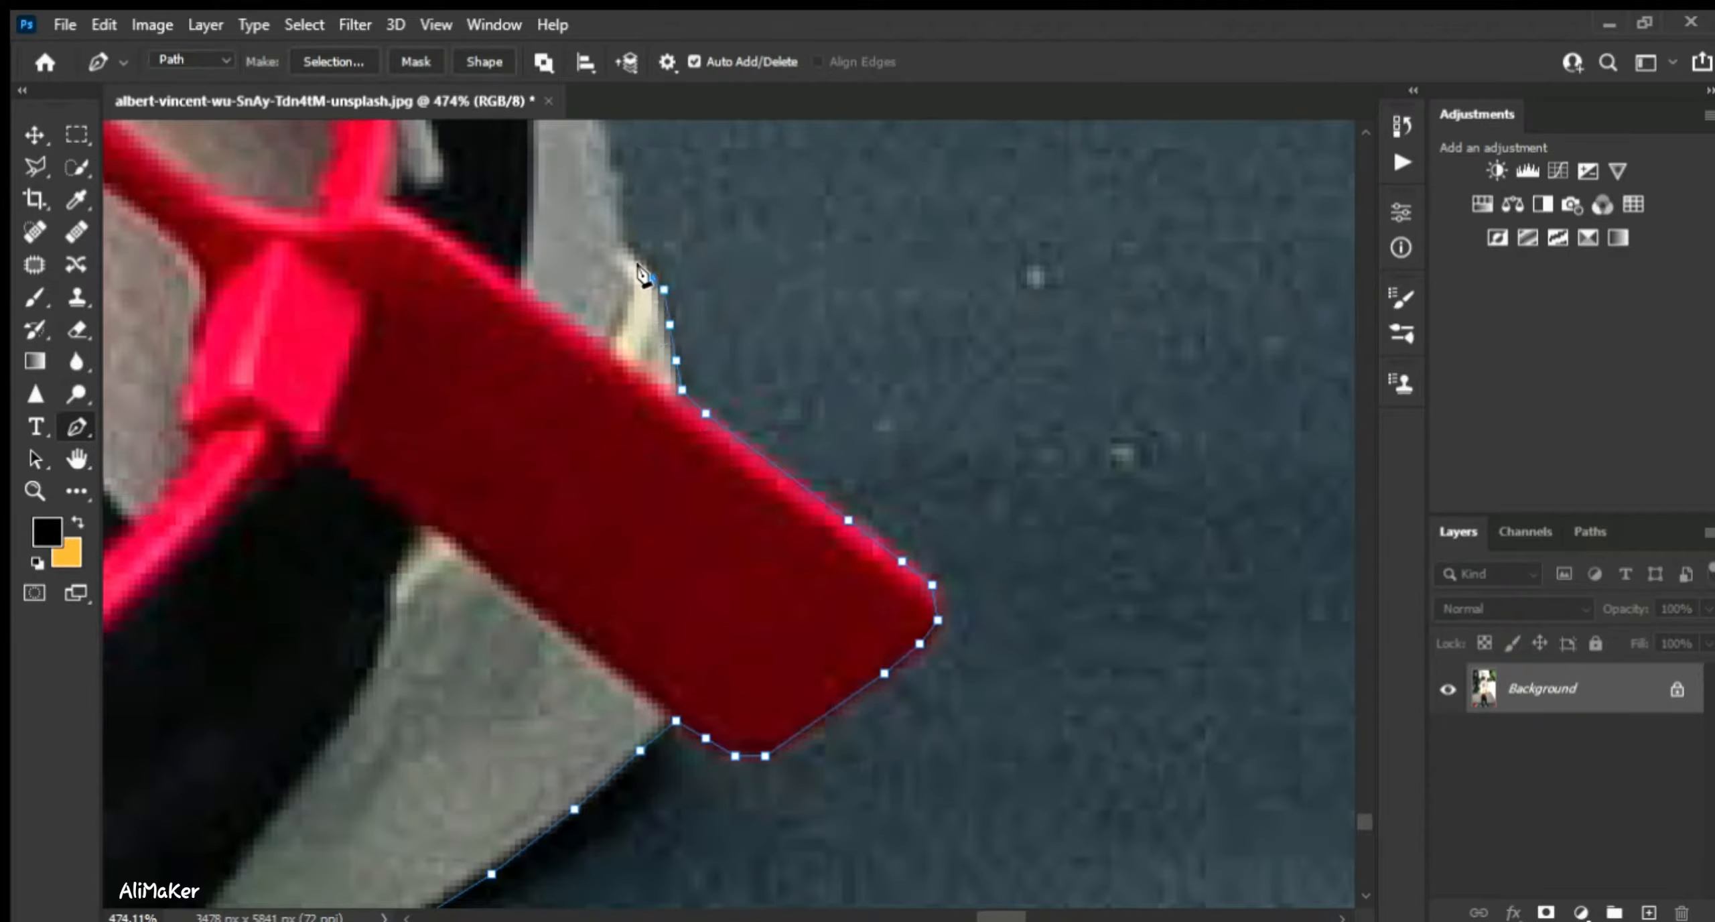
- Continue the path up the grey back edge of the heel to the black stripe
left_click_drag(846, 300, 977, 862)
left_click(755, 733)
left_click(737, 691)
left_click(714, 638)
left_click(697, 609)
left_click(684, 567)
left_click(672, 532)
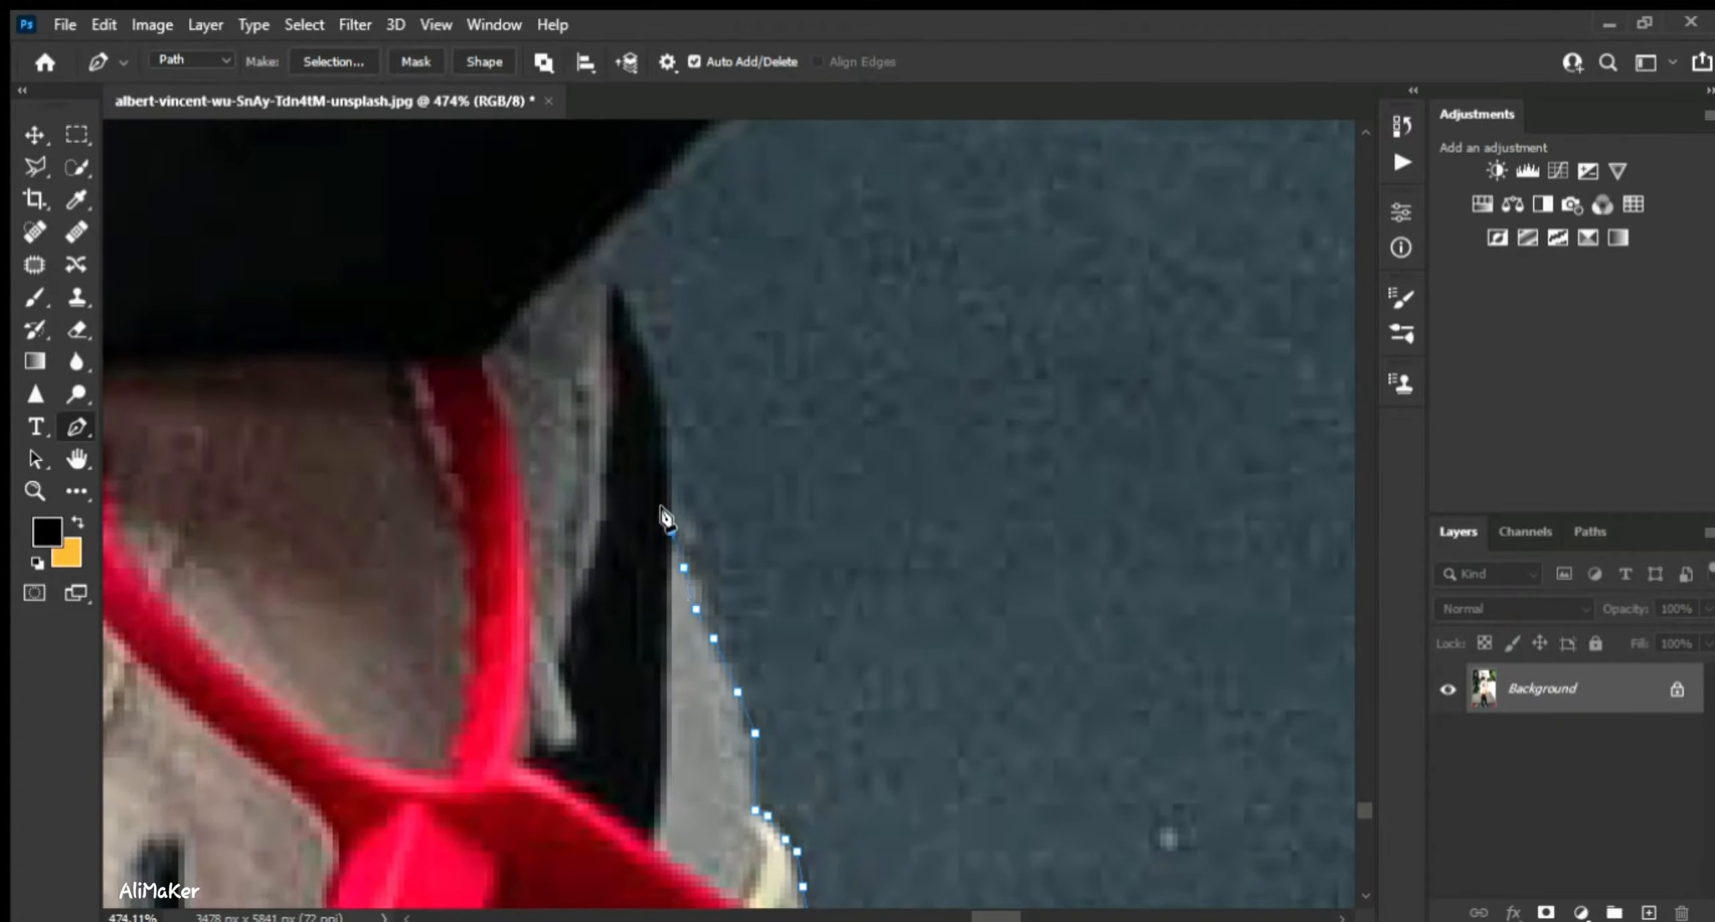
- Trace the outer edge of the heel's black stripe up to the underside of the trouser hem
left_click(672, 480)
left_click(664, 406)
left_click(653, 377)
left_click(641, 347)
left_click(622, 317)
left_click(611, 288)
left_click(593, 282)
left_click(575, 258)
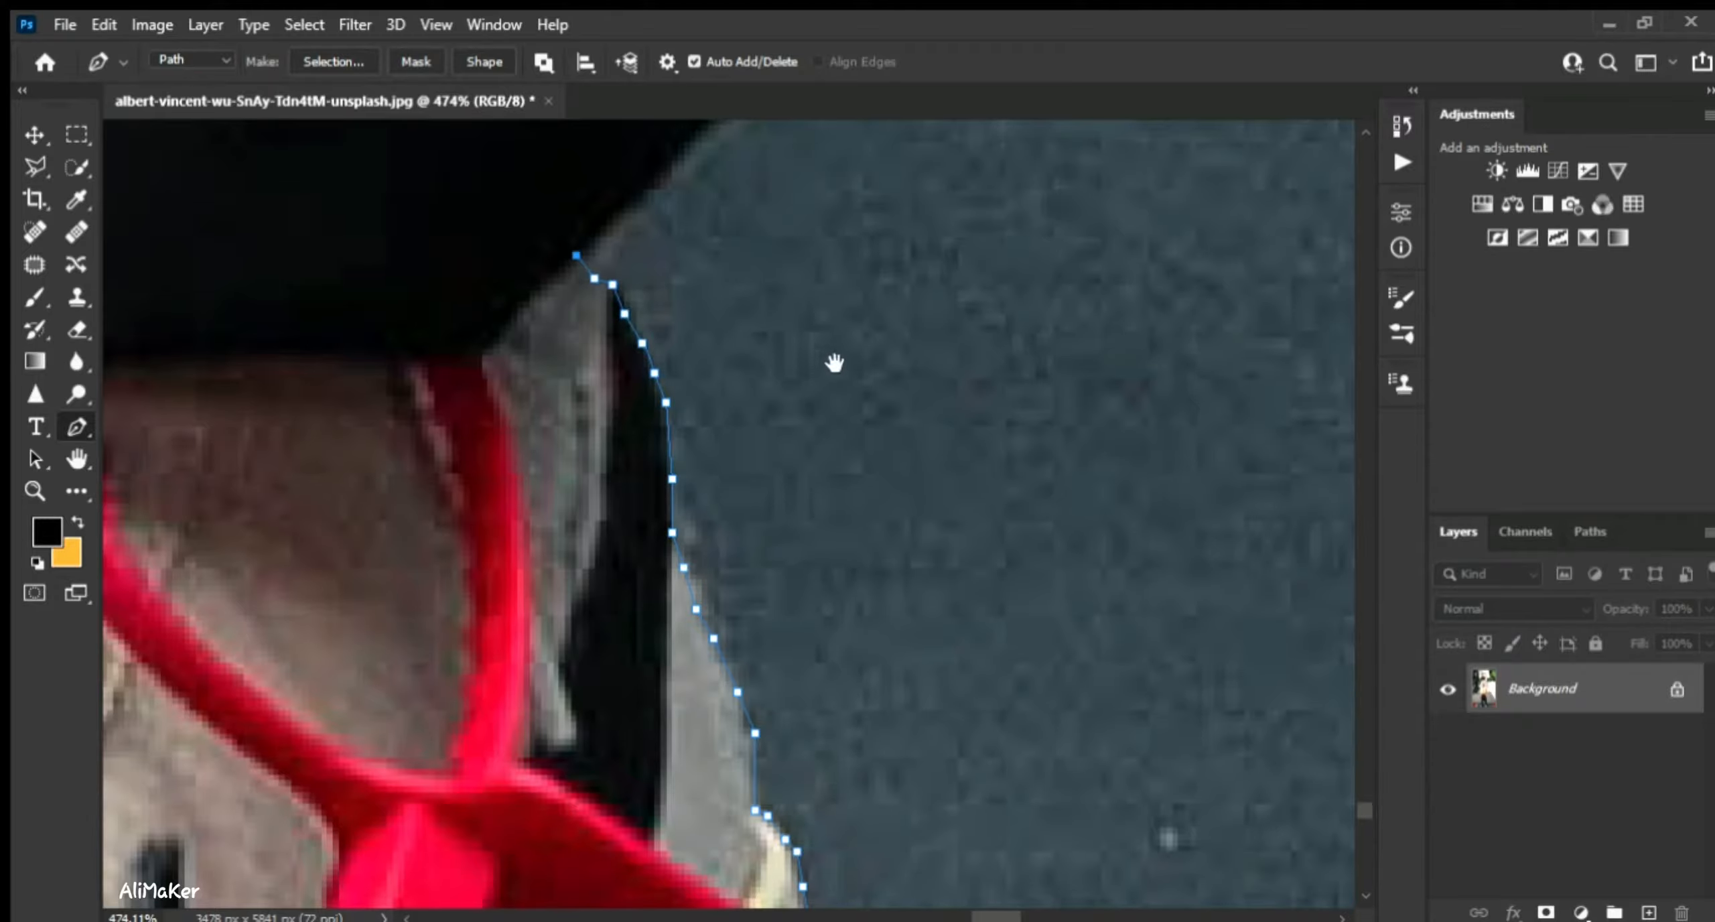
- Extend the path along the trouser hem's lower edge and around its protruding corner
left_click_drag(834, 363, 847, 806)
left_click(724, 565)
left_click(771, 517)
left_click(813, 441)
left_click(855, 376)
left_click(867, 323)
left_click(854, 275)
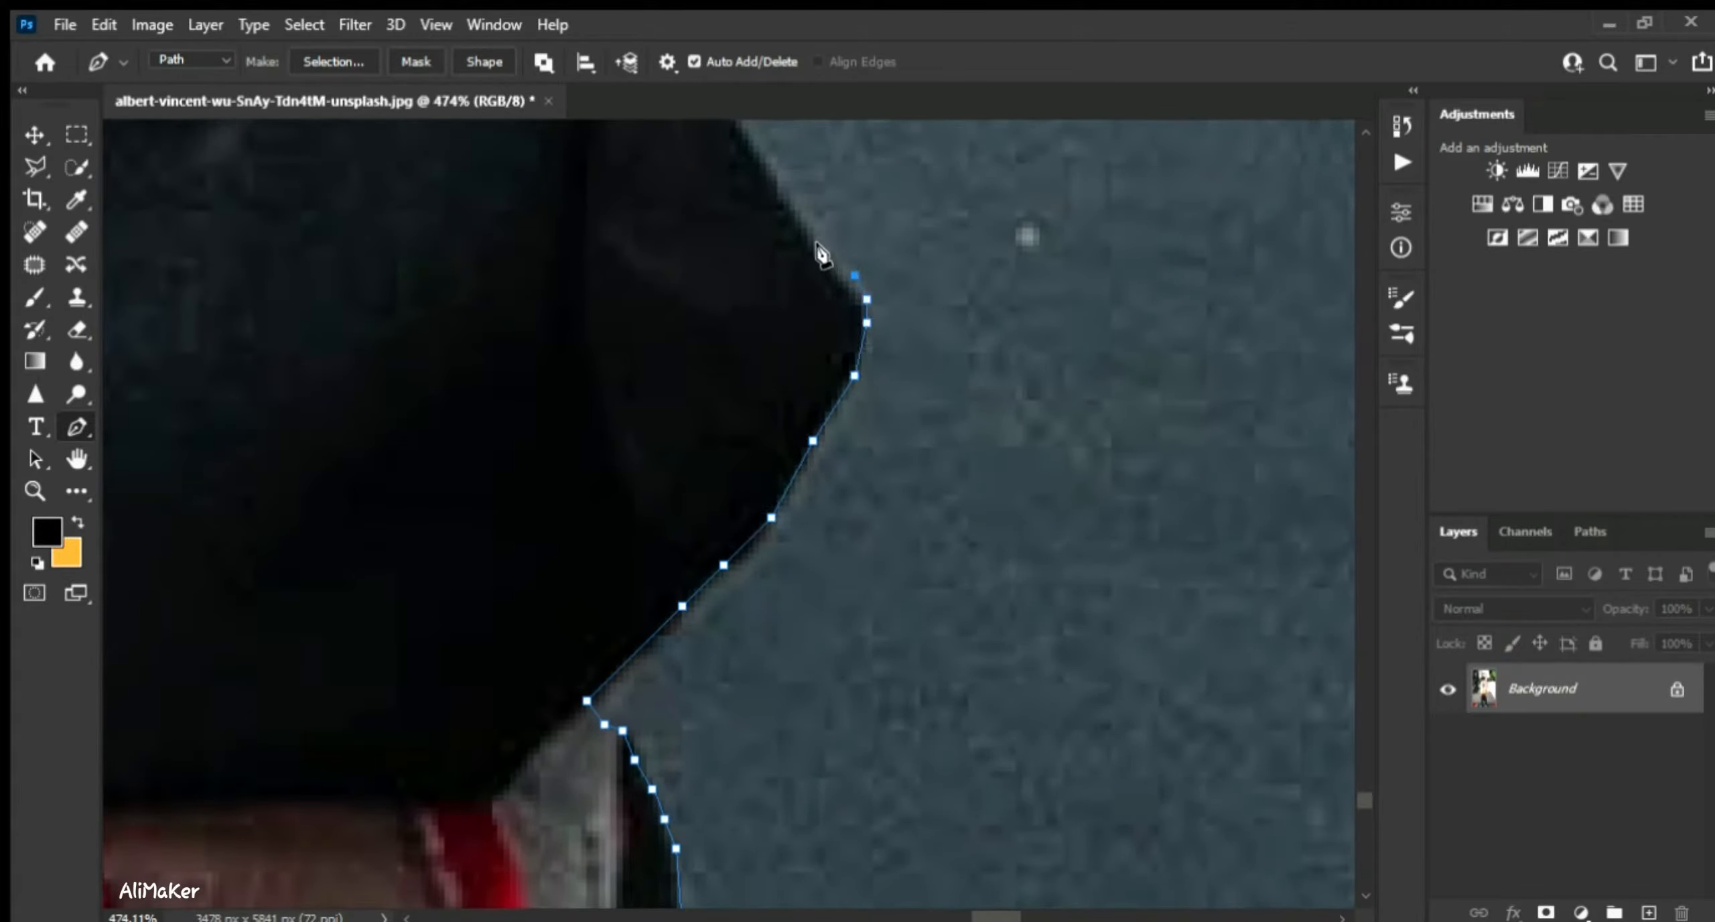
left_click(825, 252)
left_click(776, 181)
key("ctrl+z")
key("ctrl+z")
key("ctrl+z")
key("ctrl+z")
- Trace the slanted trouser edge upward from the protruding hem corner with closely spaced anchor points
left_click(836, 270)
left_click(813, 240)
left_click(788, 210)
left_click(778, 181)
left_click(760, 152)
- Continue the path up the rest of the slanted fold to where the trouser edge turns vertical
left_click_drag(895, 287, 1030, 757)
left_click(847, 556)
left_click(800, 485)
left_click(770, 444)
left_click(757, 426)
left_click(752, 390)
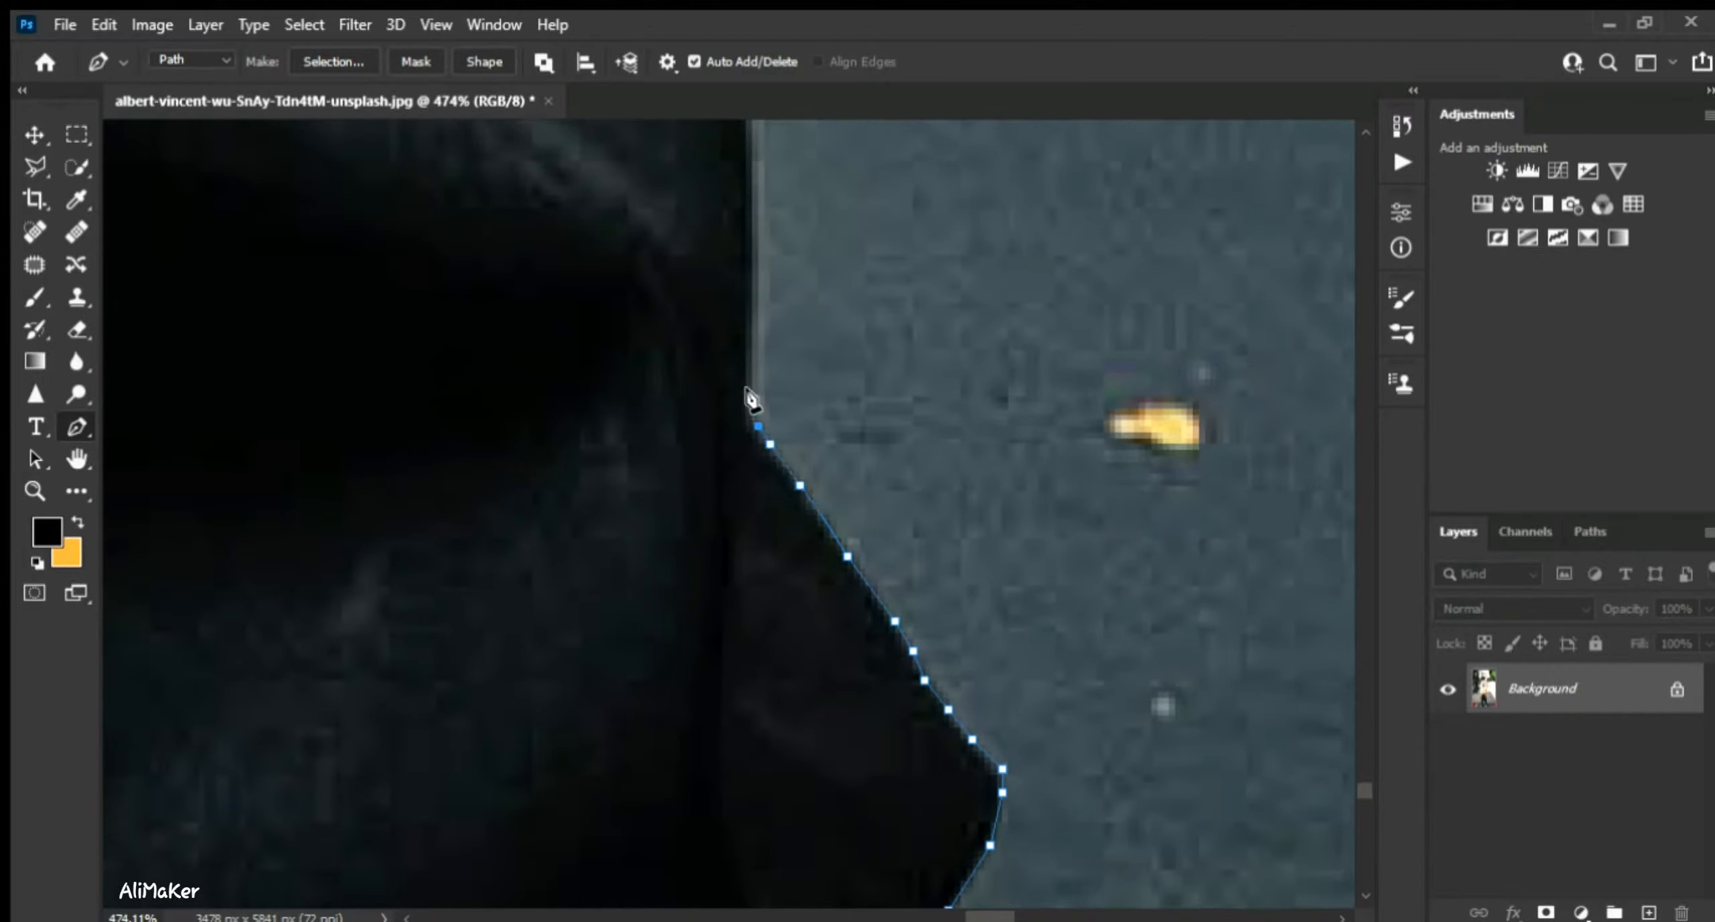
- Trace the trouser leg's nearly vertical outer edge above the fold against the blue floor
left_click(752, 349)
left_click(752, 284)
left_click(753, 236)
scroll(838, 467, "up", 6)
left_click(747, 621)
left_click(734, 497)
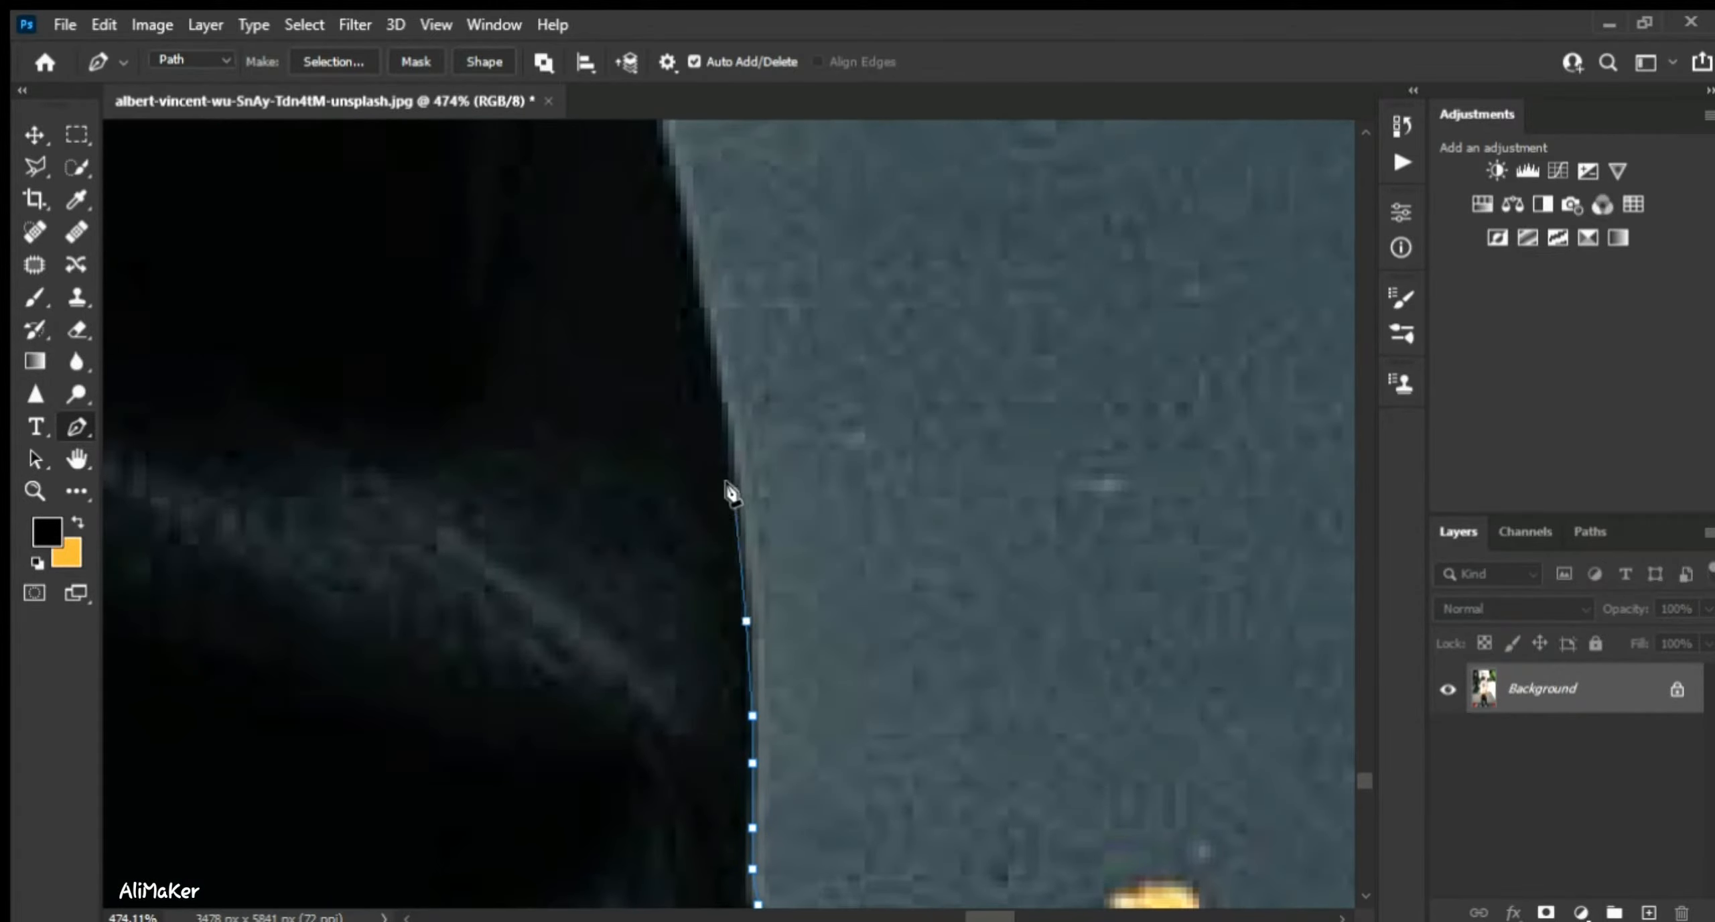
left_click(717, 379)
left_click(699, 274)
left_click(681, 191)
left_click(669, 138)
- Continue the path up the trouser leg past the red floor stripe and along the grey wall
scroll(789, 638, "up", 7)
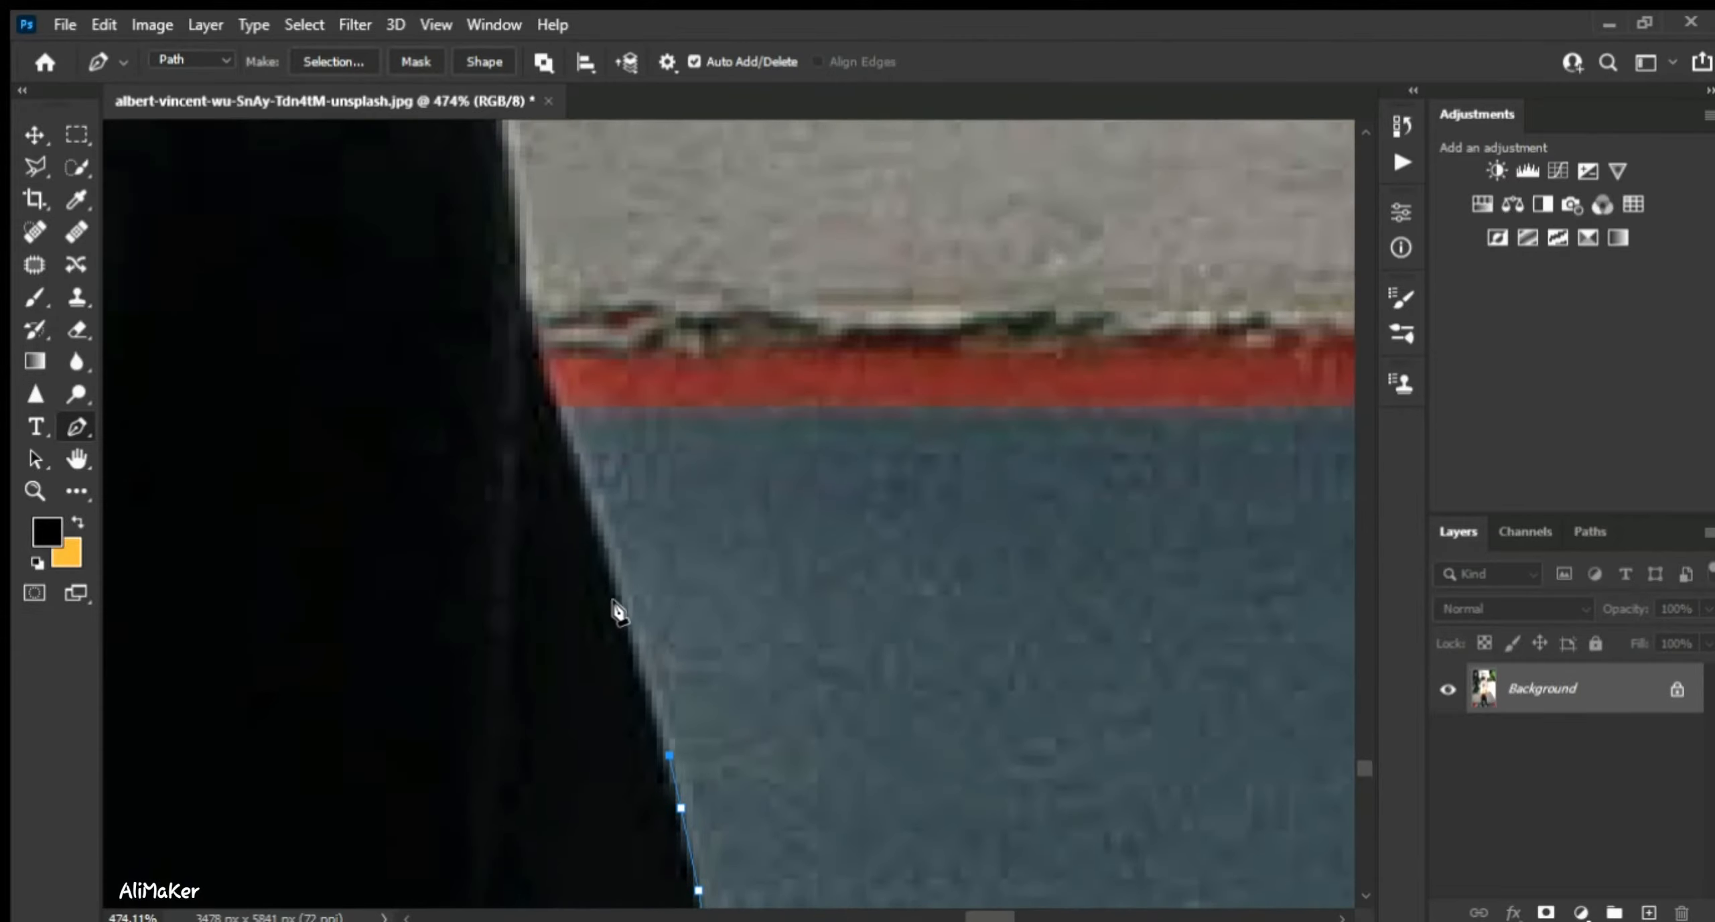
left_click(621, 601)
left_click(591, 508)
left_click(554, 417)
left_click(534, 341)
left_click(528, 289)
left_click_drag(783, 350, 1104, 845)
left_click(830, 631)
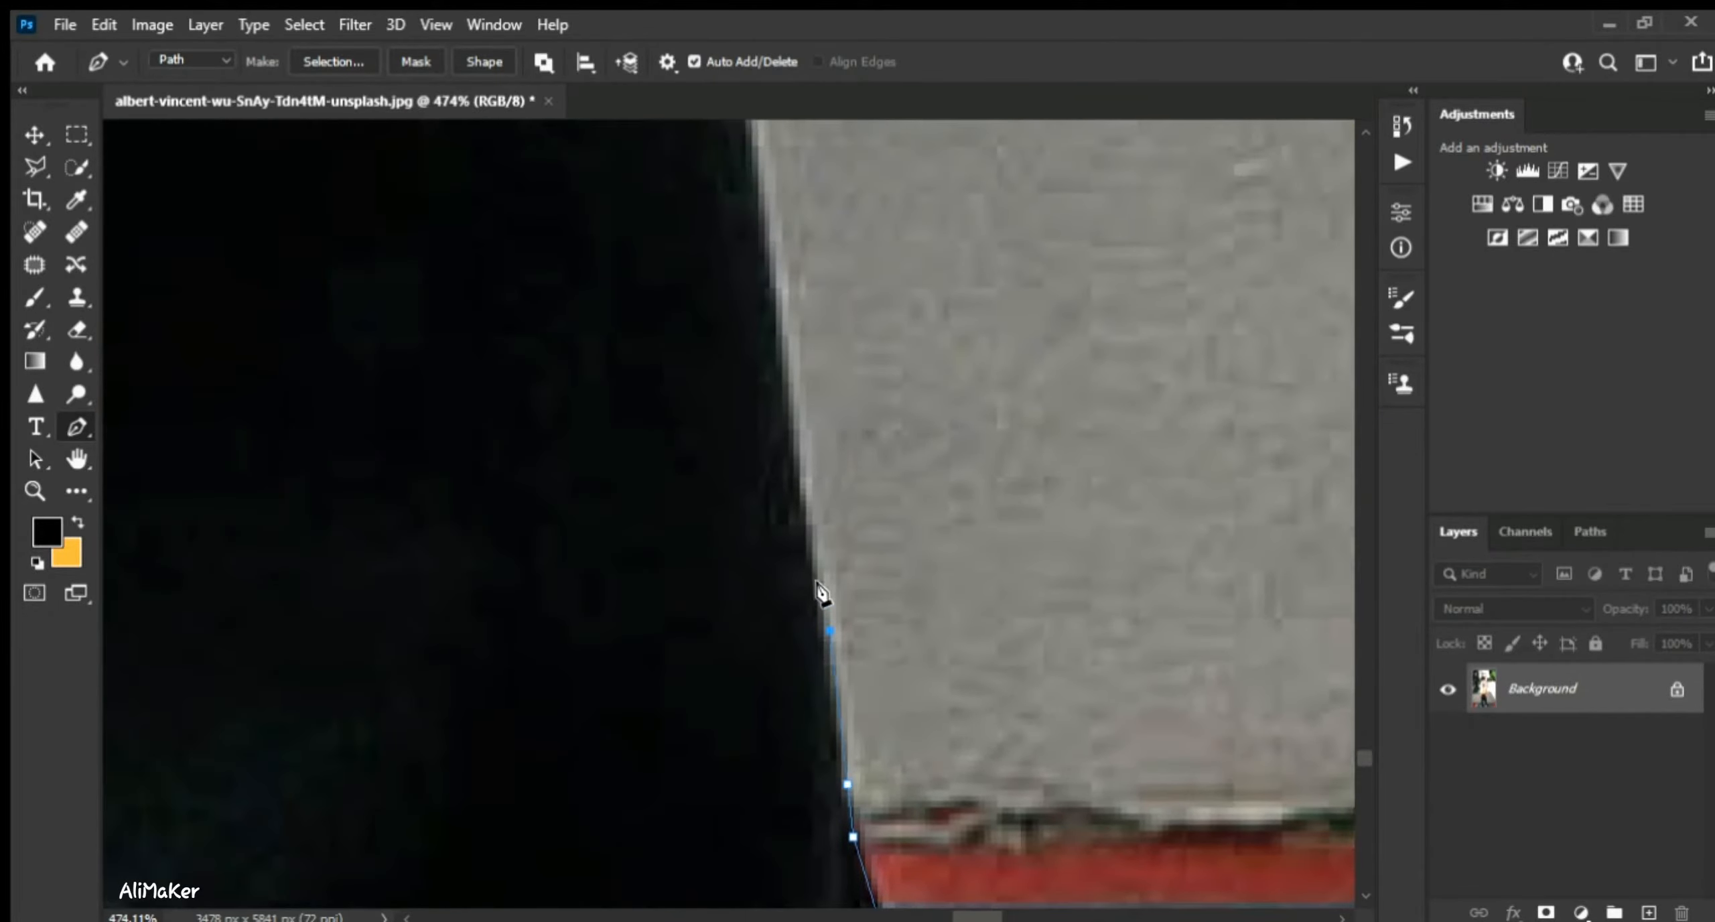
left_click(784, 306)
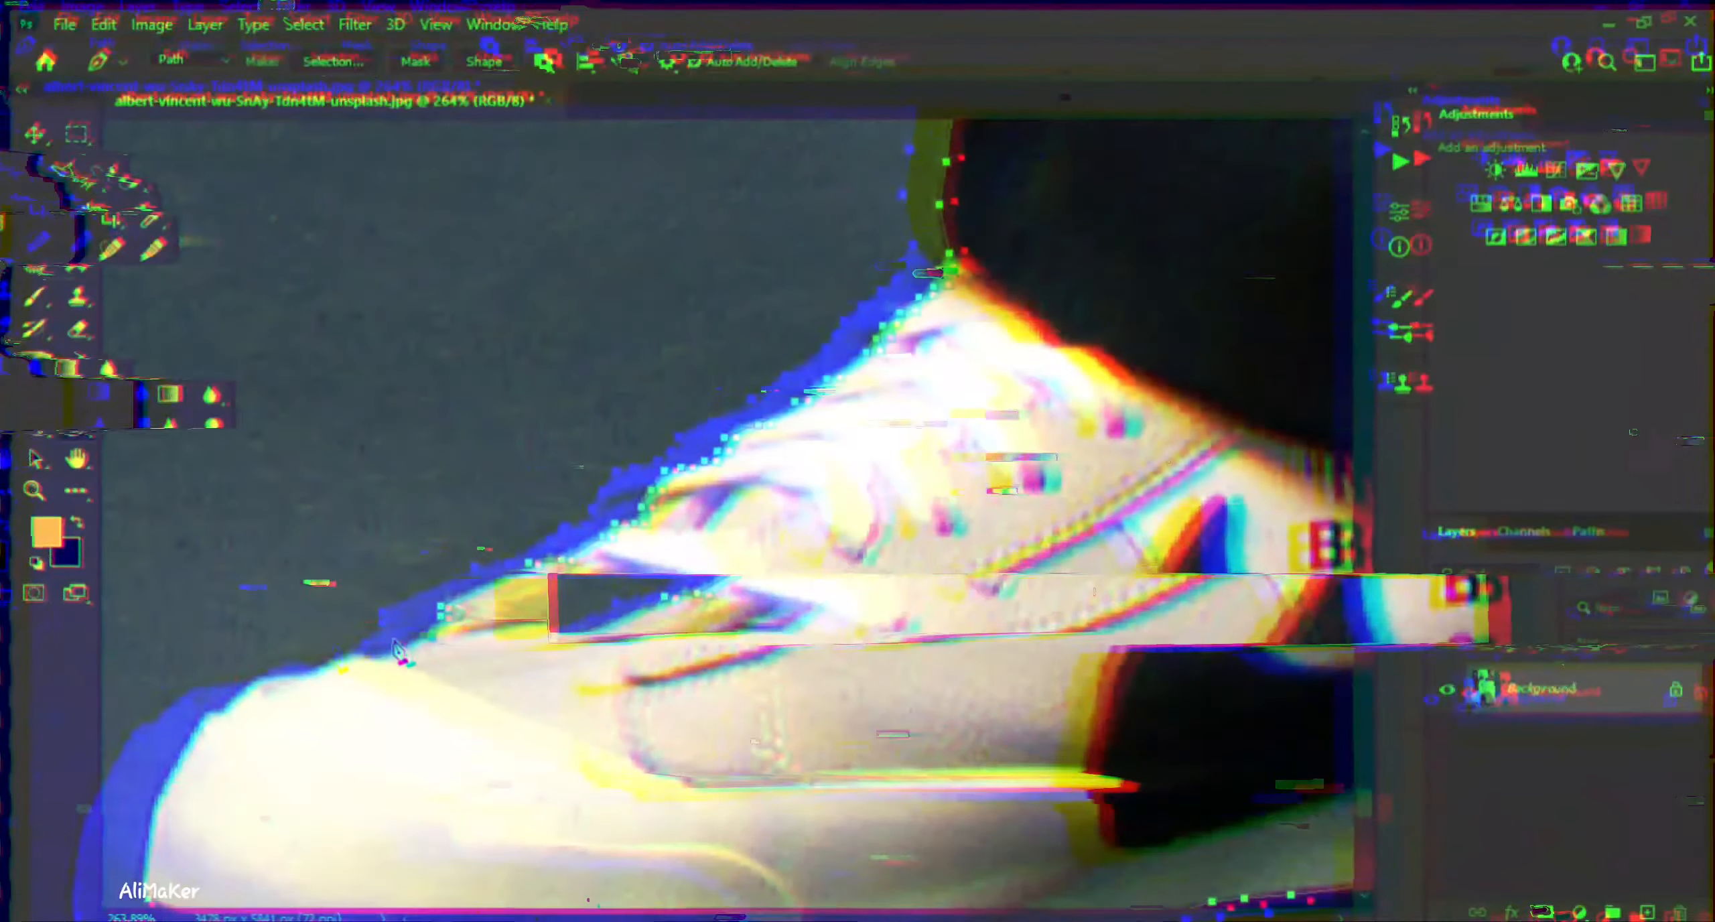
- Trace the rounded front of the sneaker's toe cap and close the path at the sole's front end
left_click(195, 731)
left_click_drag(701, 676, 777, 525)
key("ctrl+z")
left_click_drag(850, 597, 1312, 74)
left_click(628, 257)
left_click(611, 296)
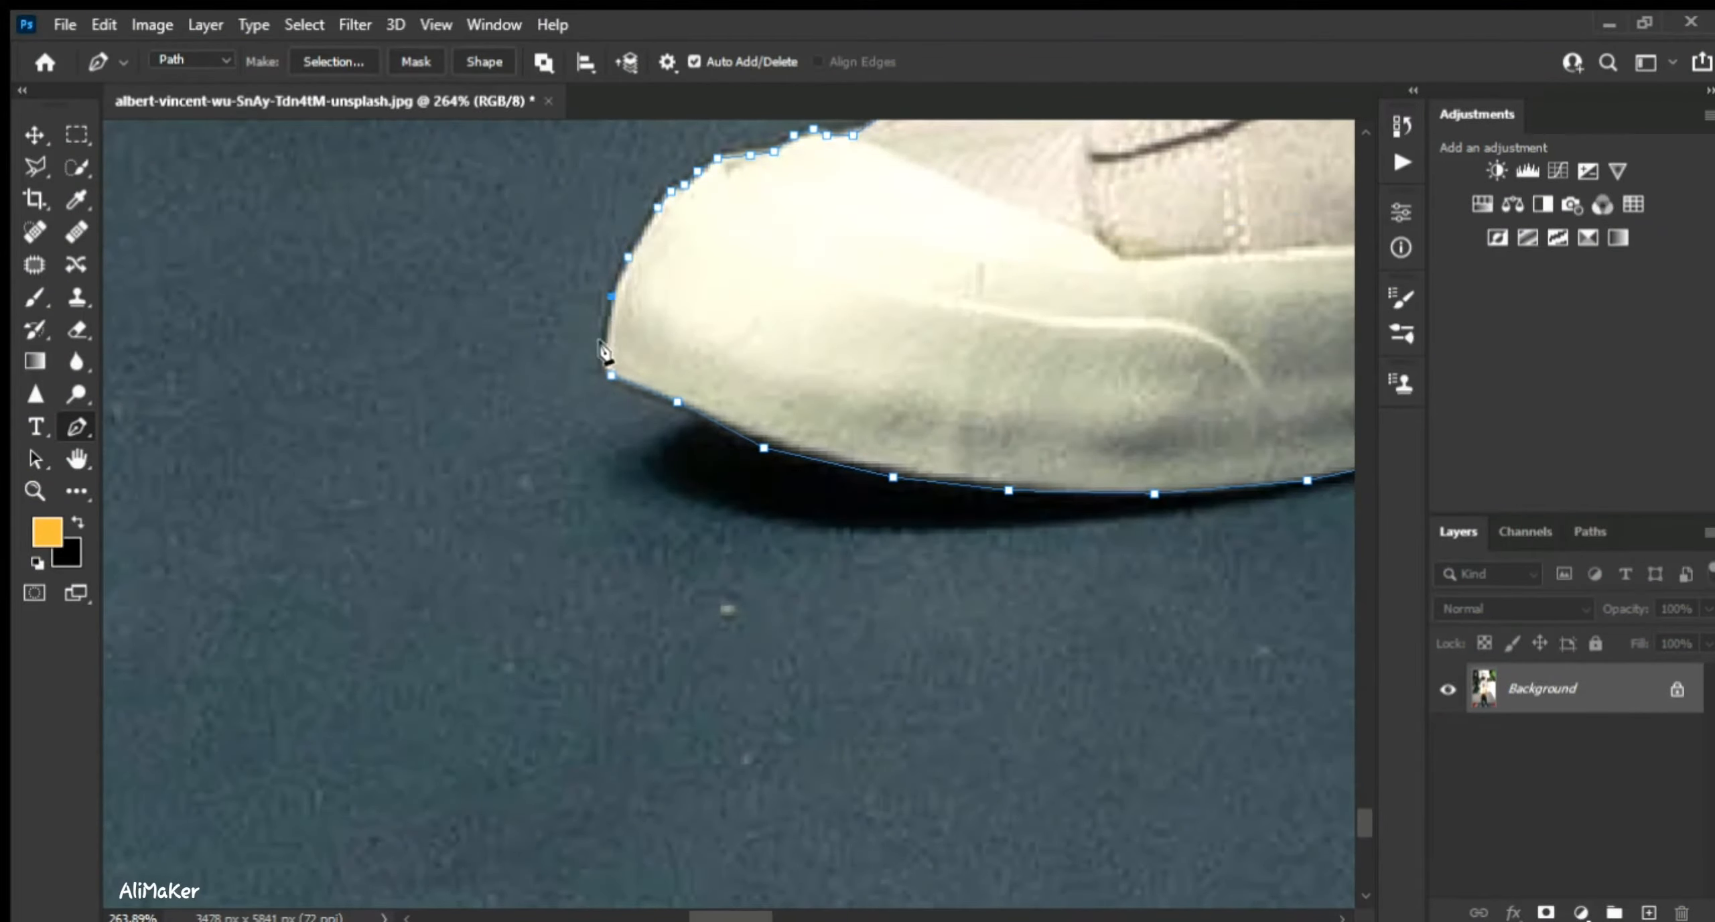
left_click(604, 350)
- Convert the Background into a regular layer and create a mask on it from the closed path
scroll(279, 547, "down", 5)
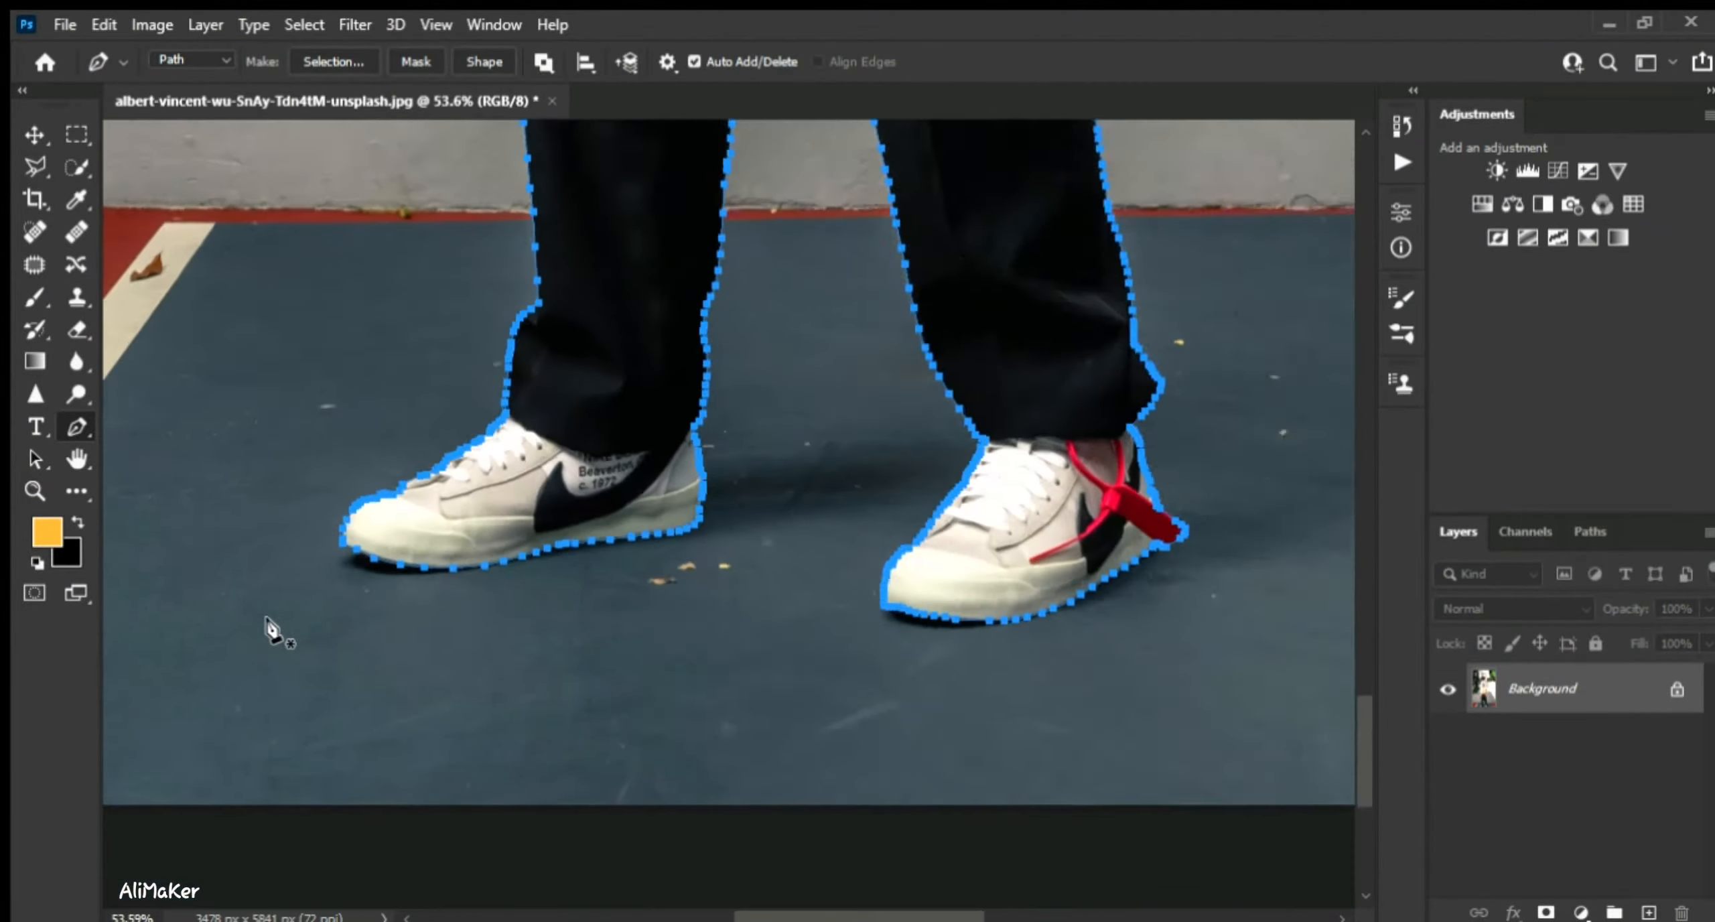
scroll(268, 624, "down", 3)
scroll(802, 353, "up", 4)
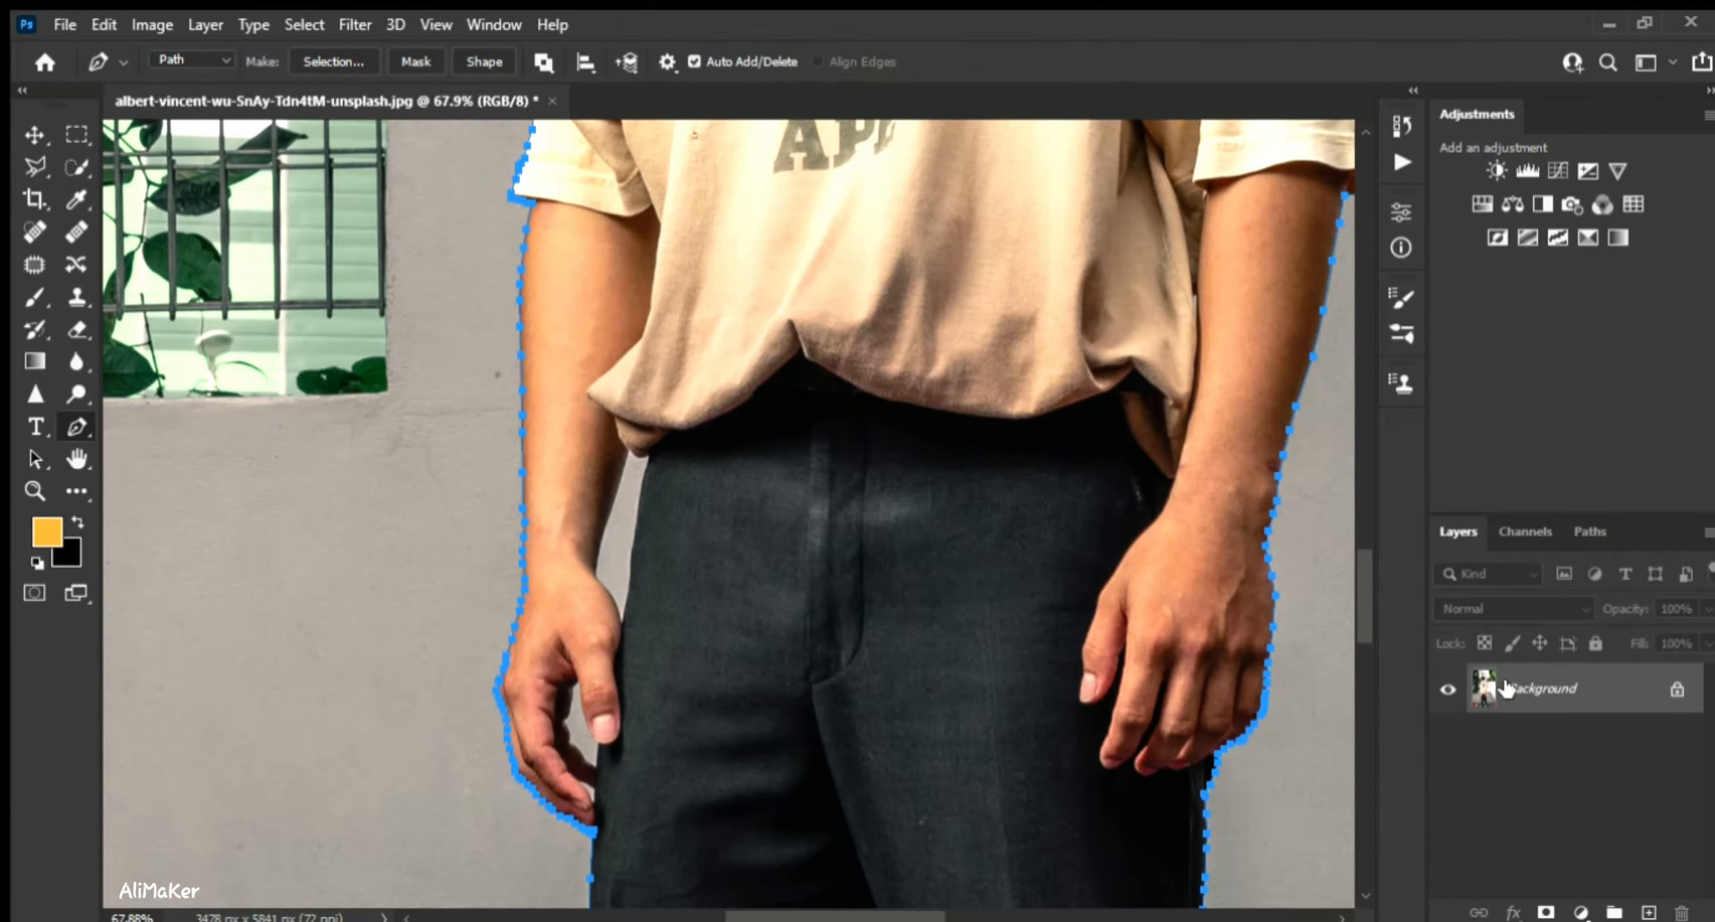
double_click(1504, 688)
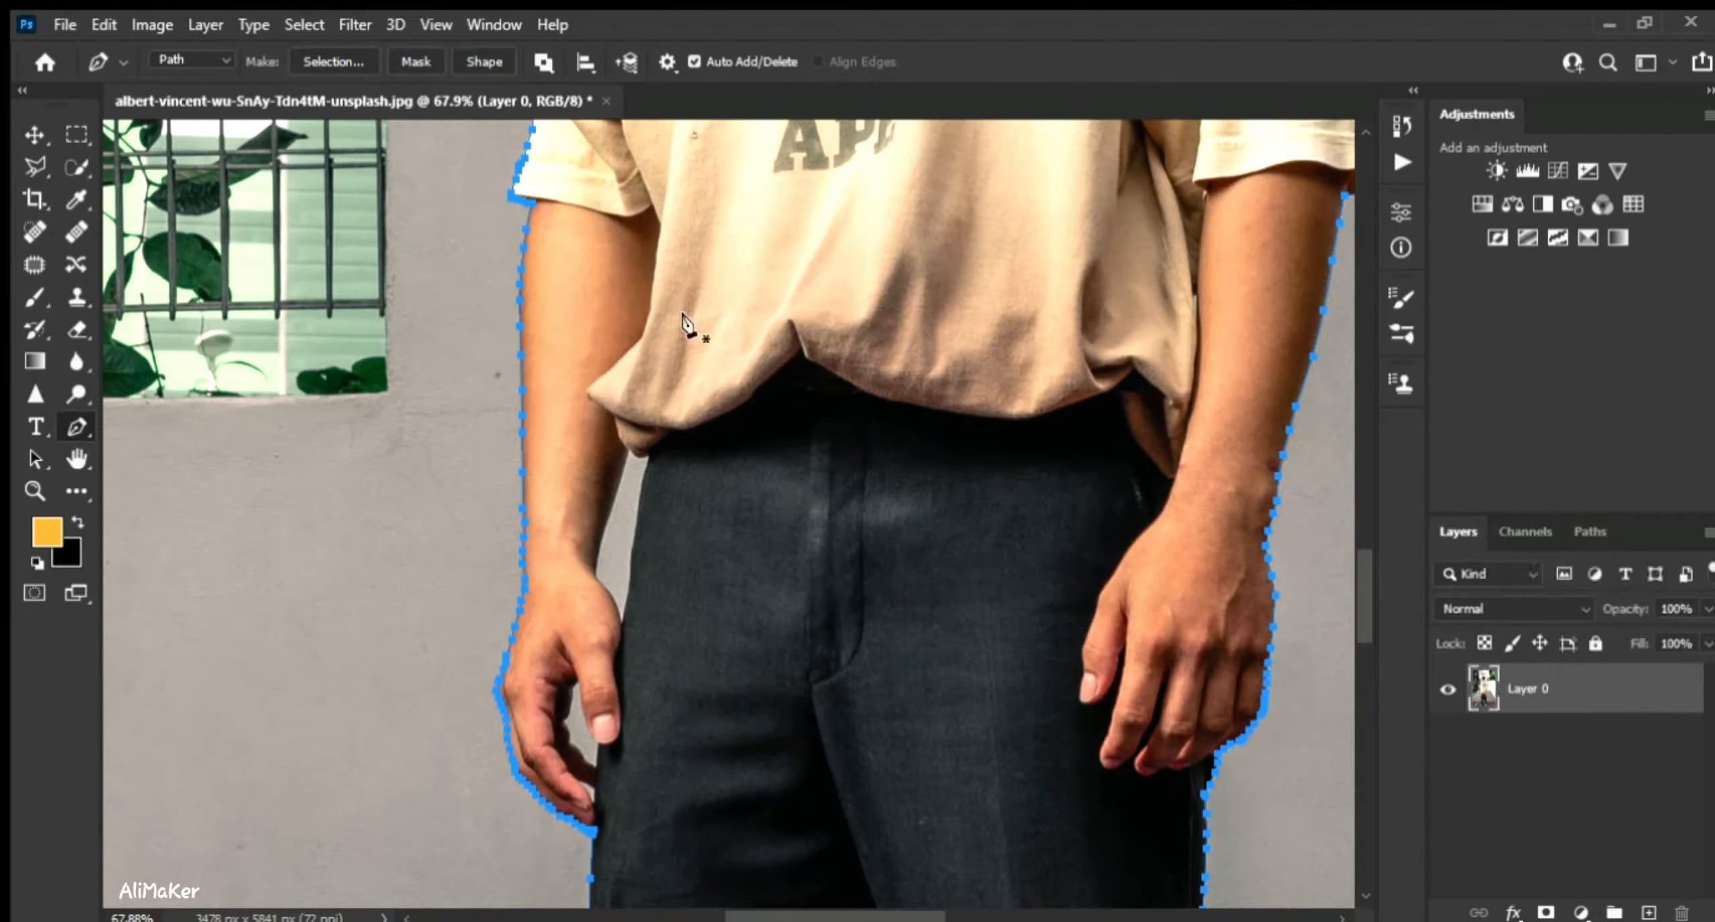
left_click(415, 61)
- Cut out the small background gap between the fingertip and the trousers with a closed Pen path
scroll(579, 675, "up", 3)
scroll(546, 898, "up", 4)
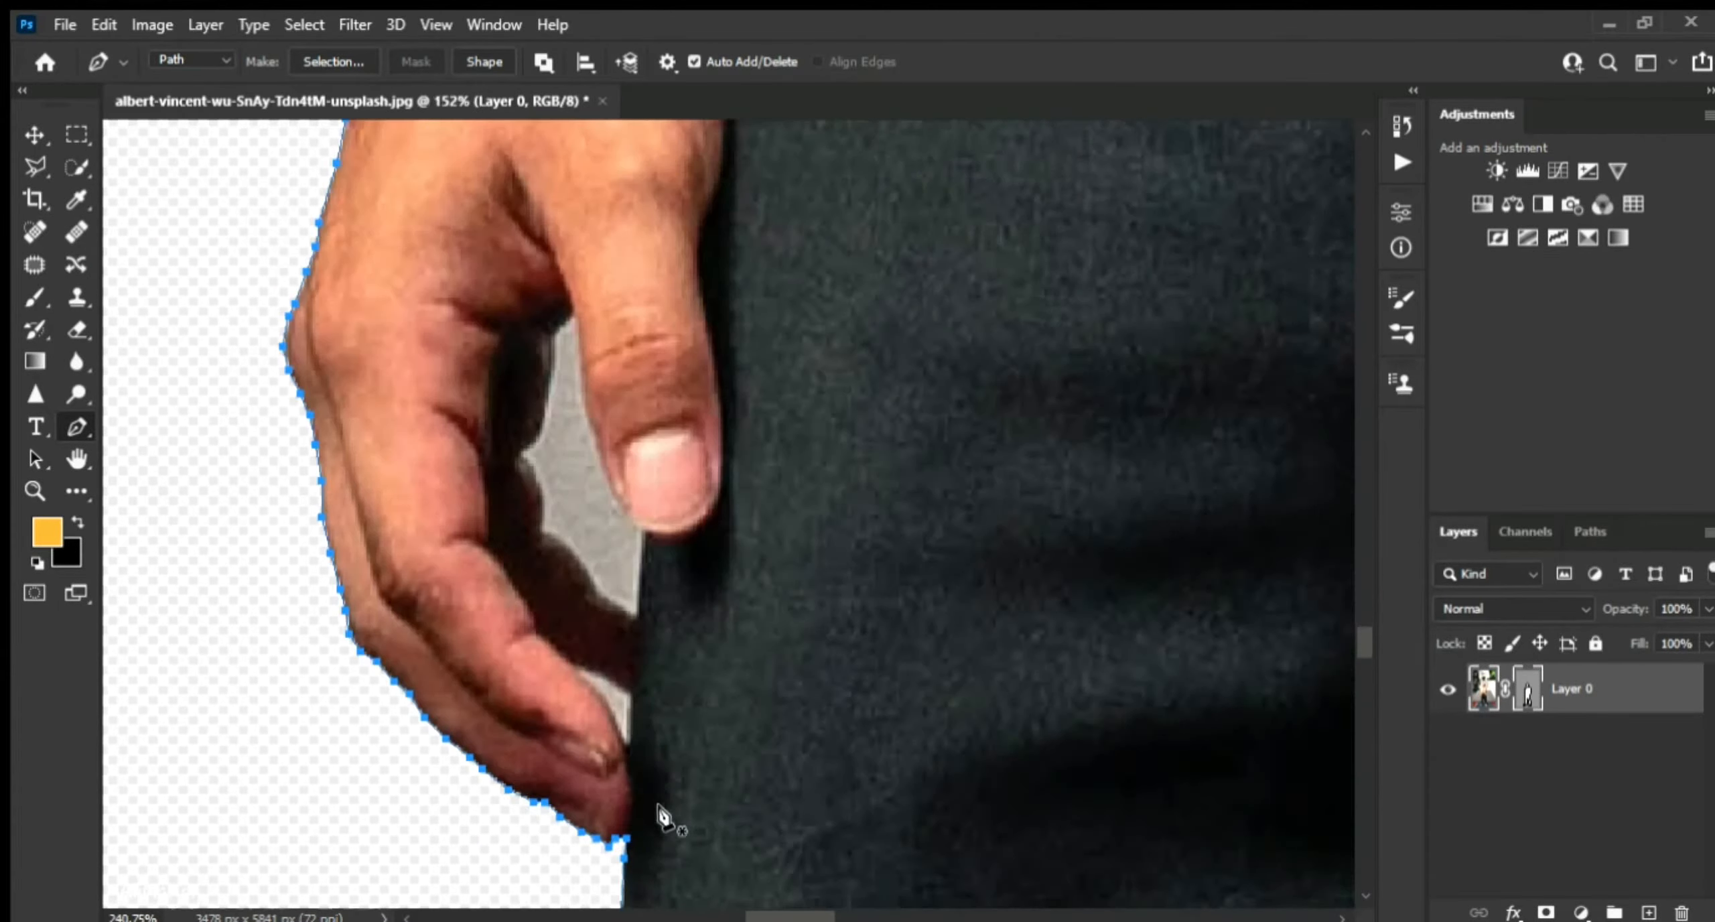
left_click(546, 621)
left_click(582, 651)
left_click(598, 690)
left_click(617, 730)
left_click(622, 660)
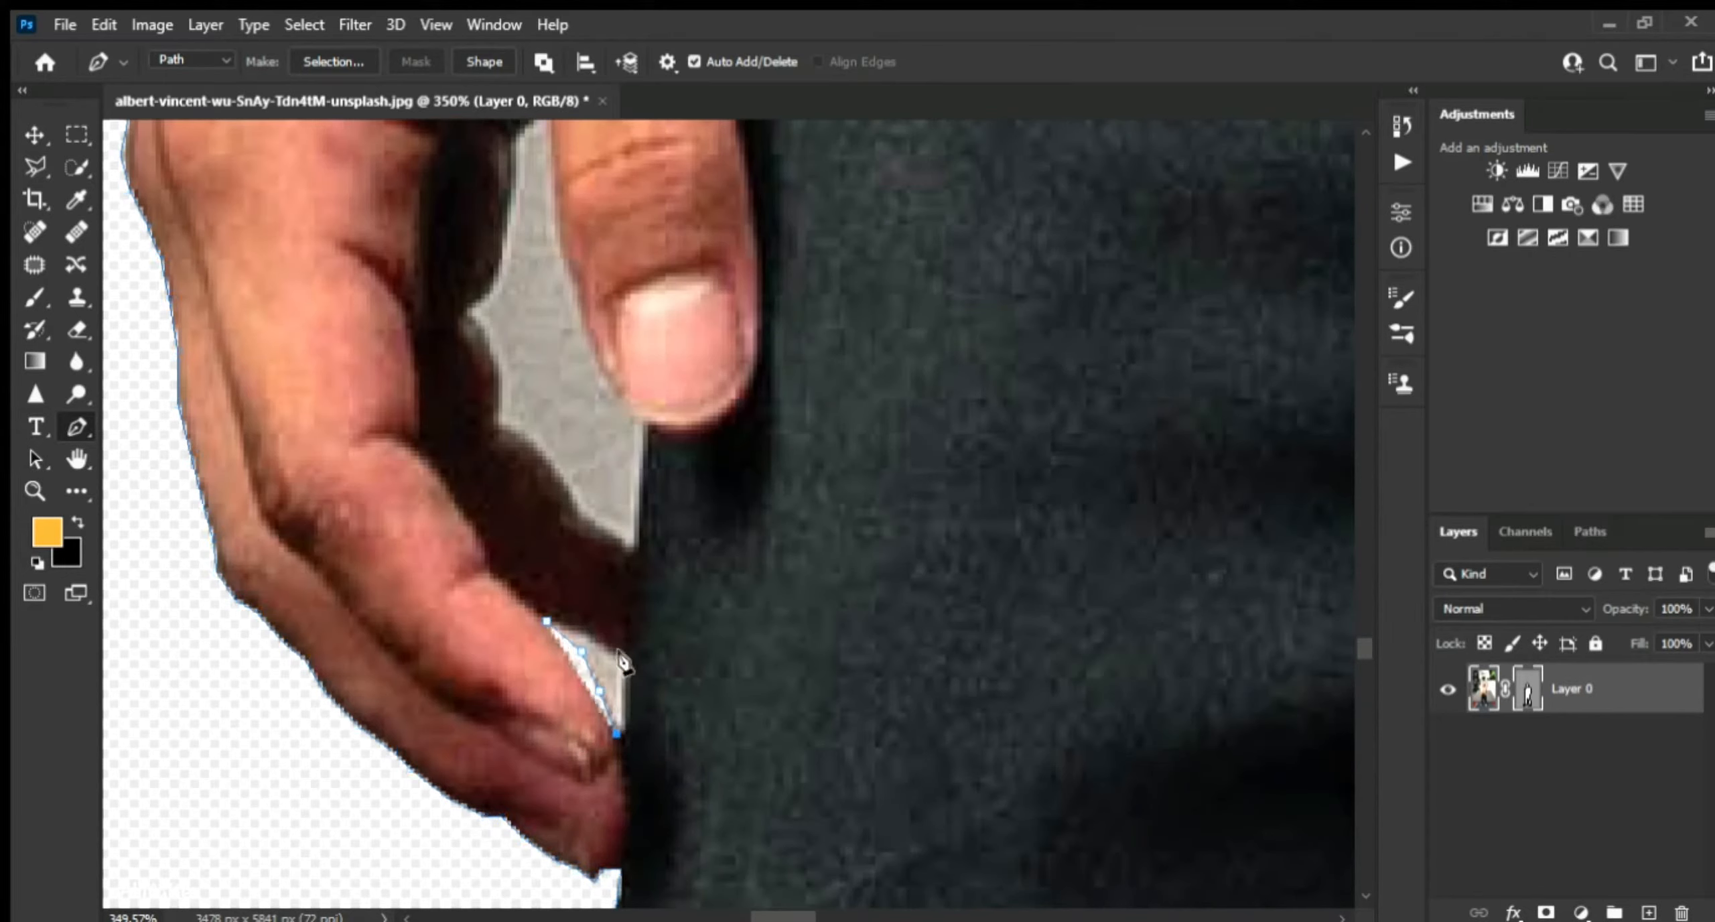
left_click(587, 633)
left_click(546, 621)
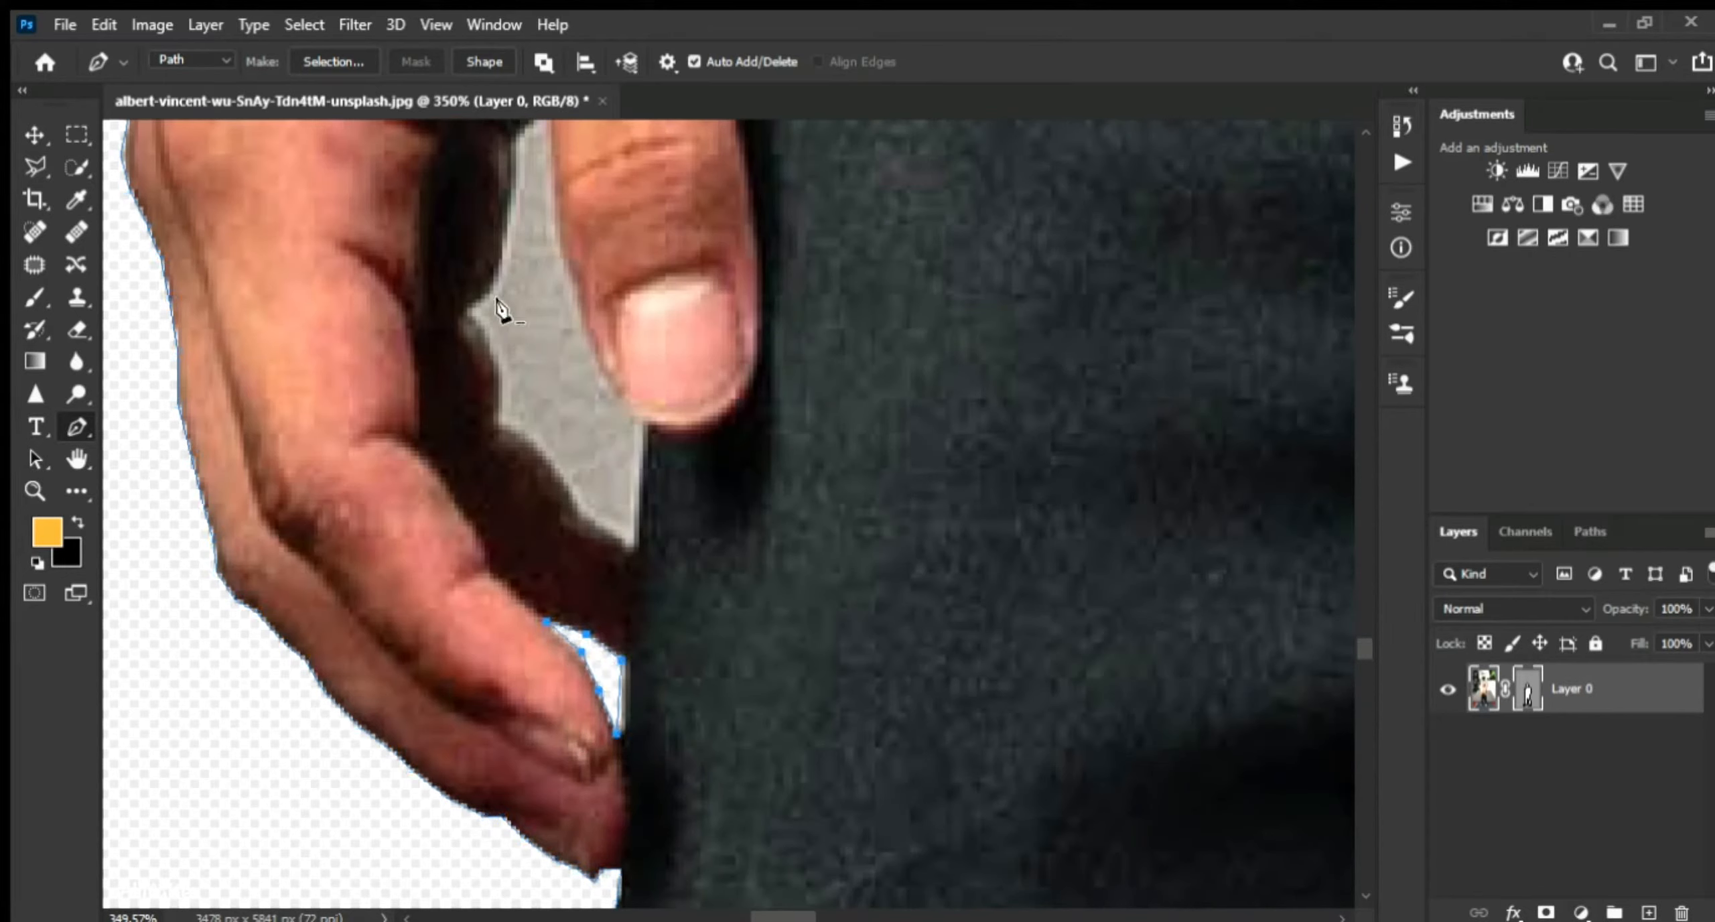
- Start a path around the larger gap inside the hand, tracing the trouser edge and the thumb's inner side
left_click(635, 544)
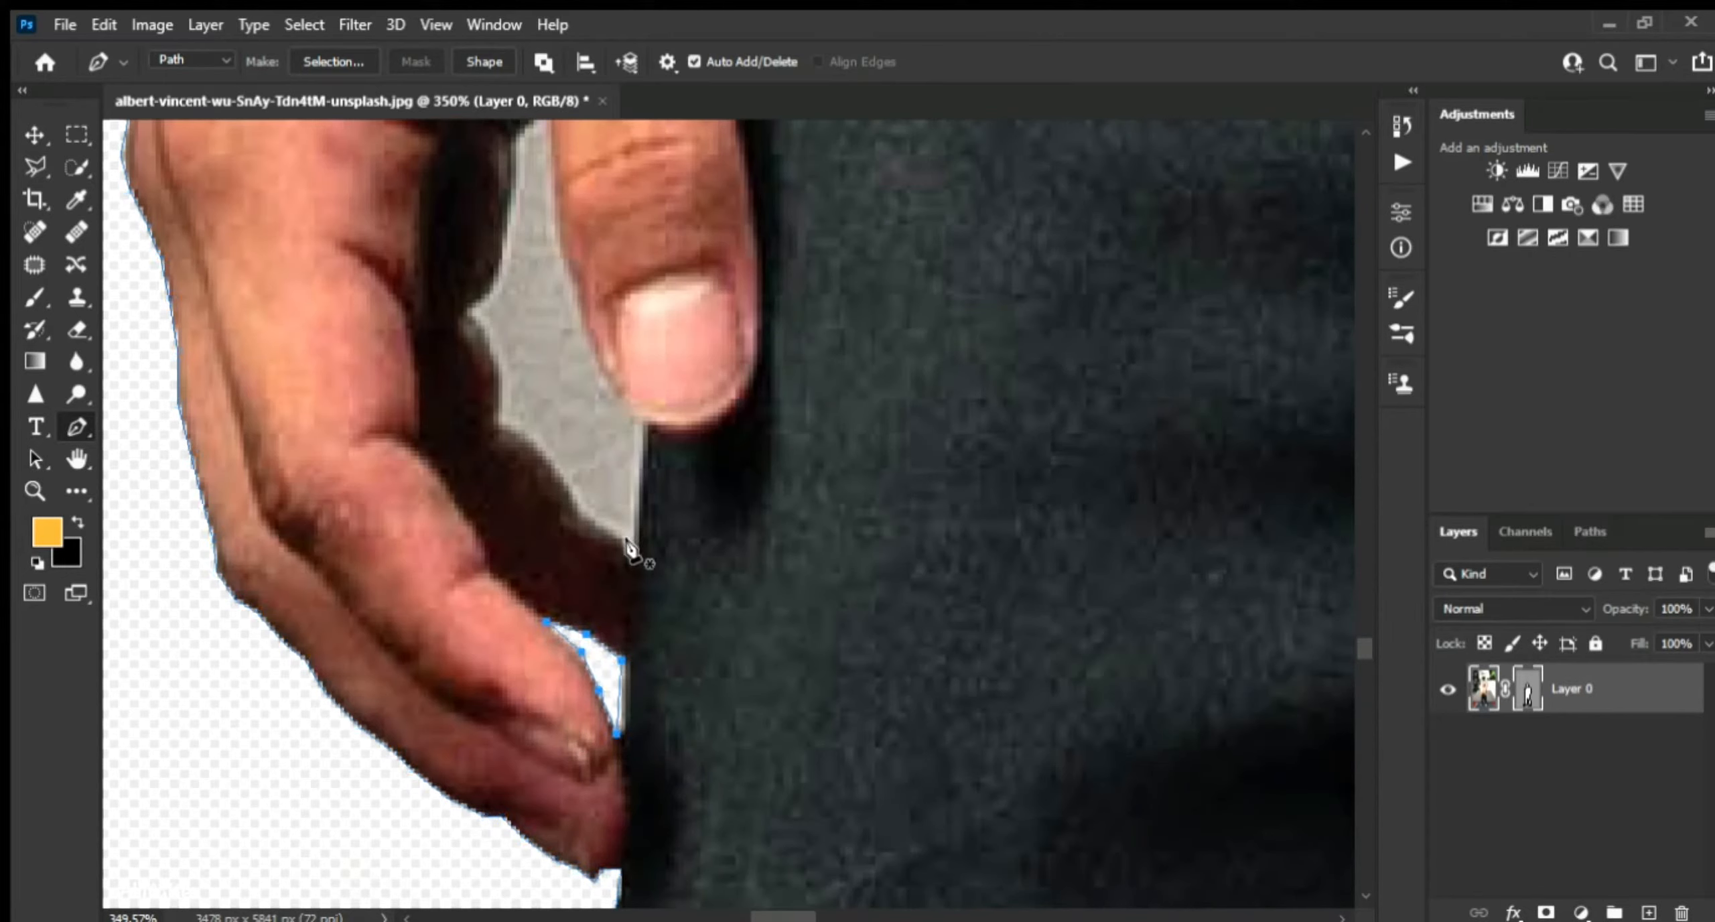
left_click(639, 425)
left_click(573, 285)
left_click_drag(554, 240, 555, 224)
scroll(485, 134, "up", 1)
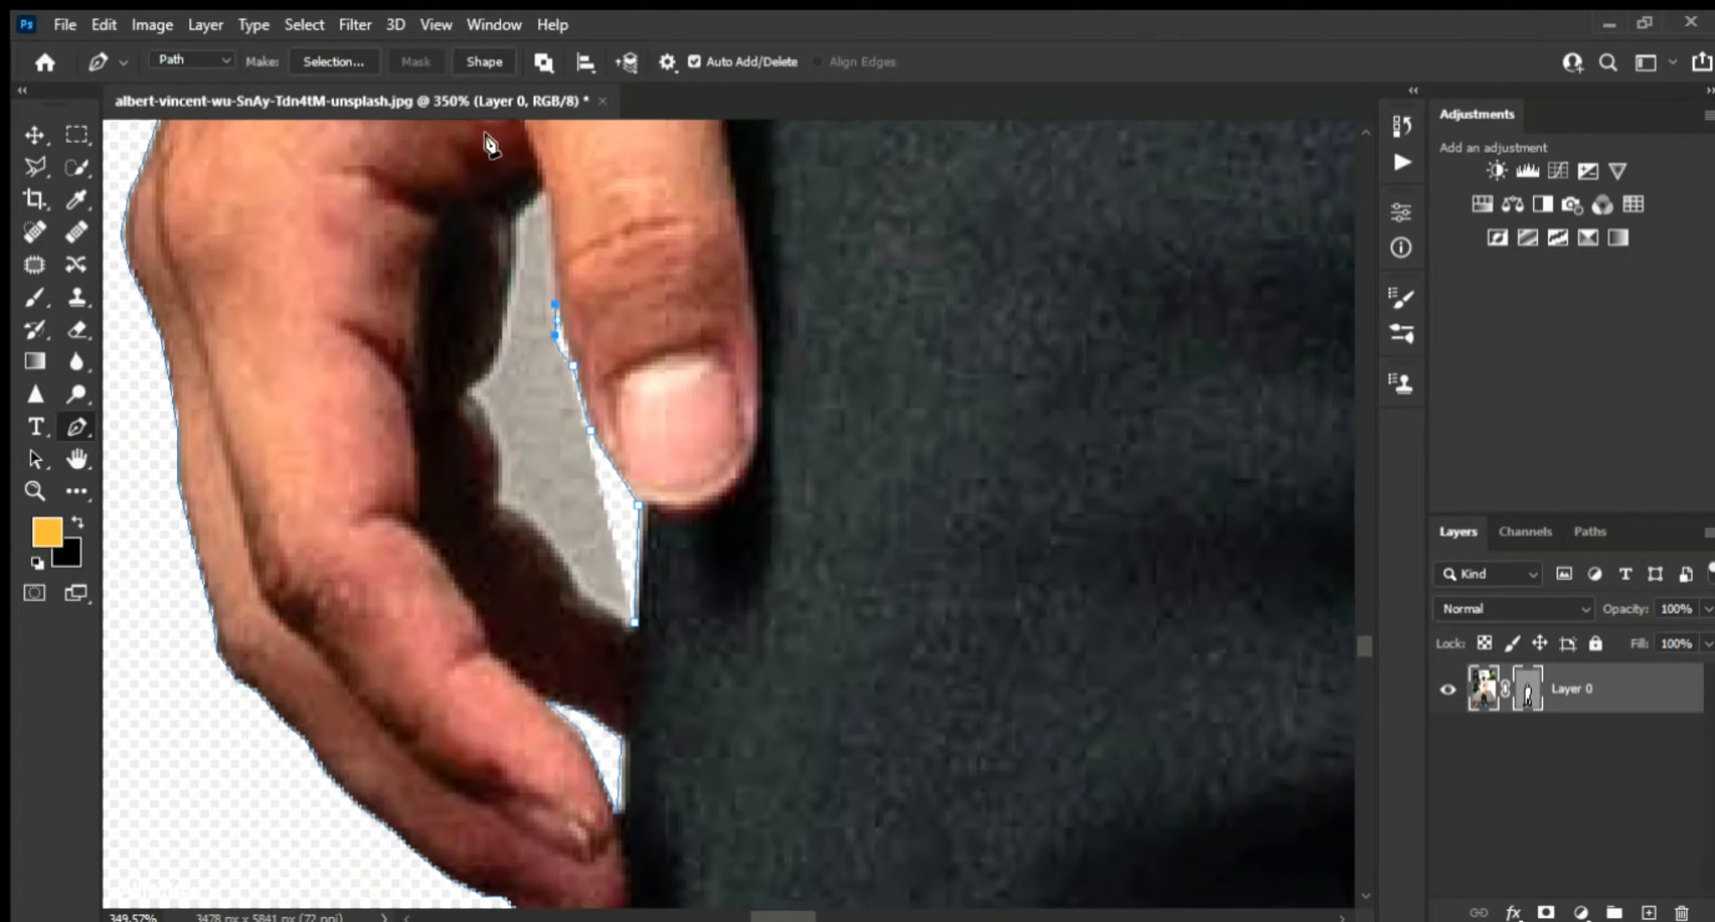
- Trace the shadowed inner edge of the fingers back to the trousers to finish cutting out the gap
left_click(514, 216)
left_click(511, 256)
left_click_drag(506, 299, 510, 324)
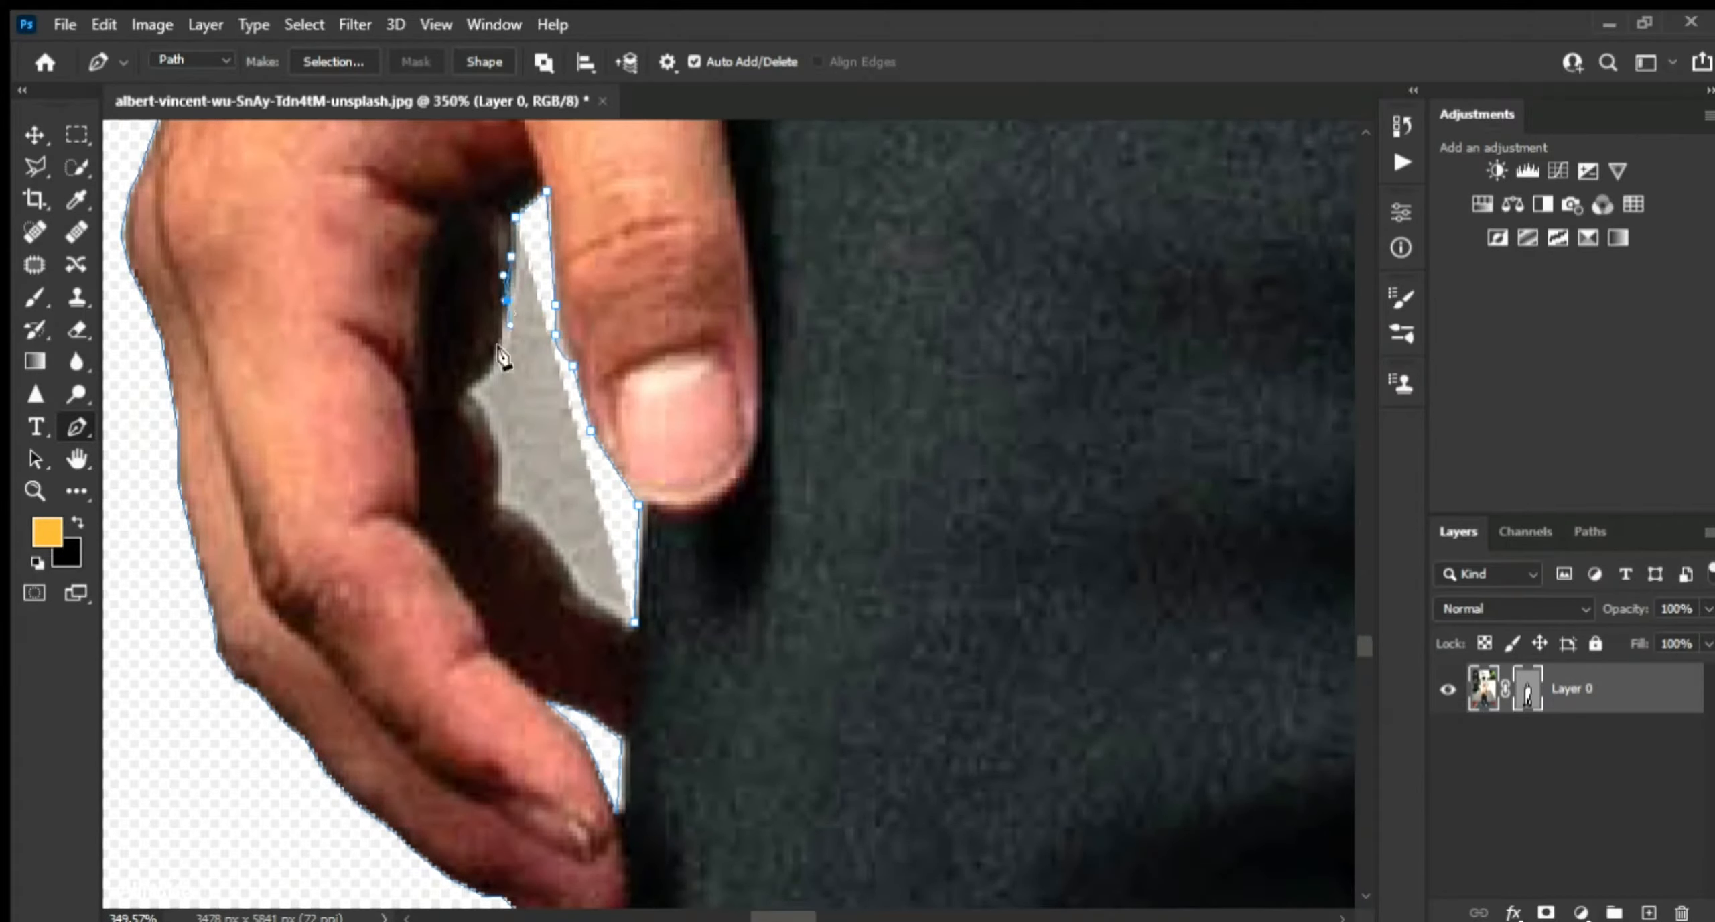
key("ctrl+z")
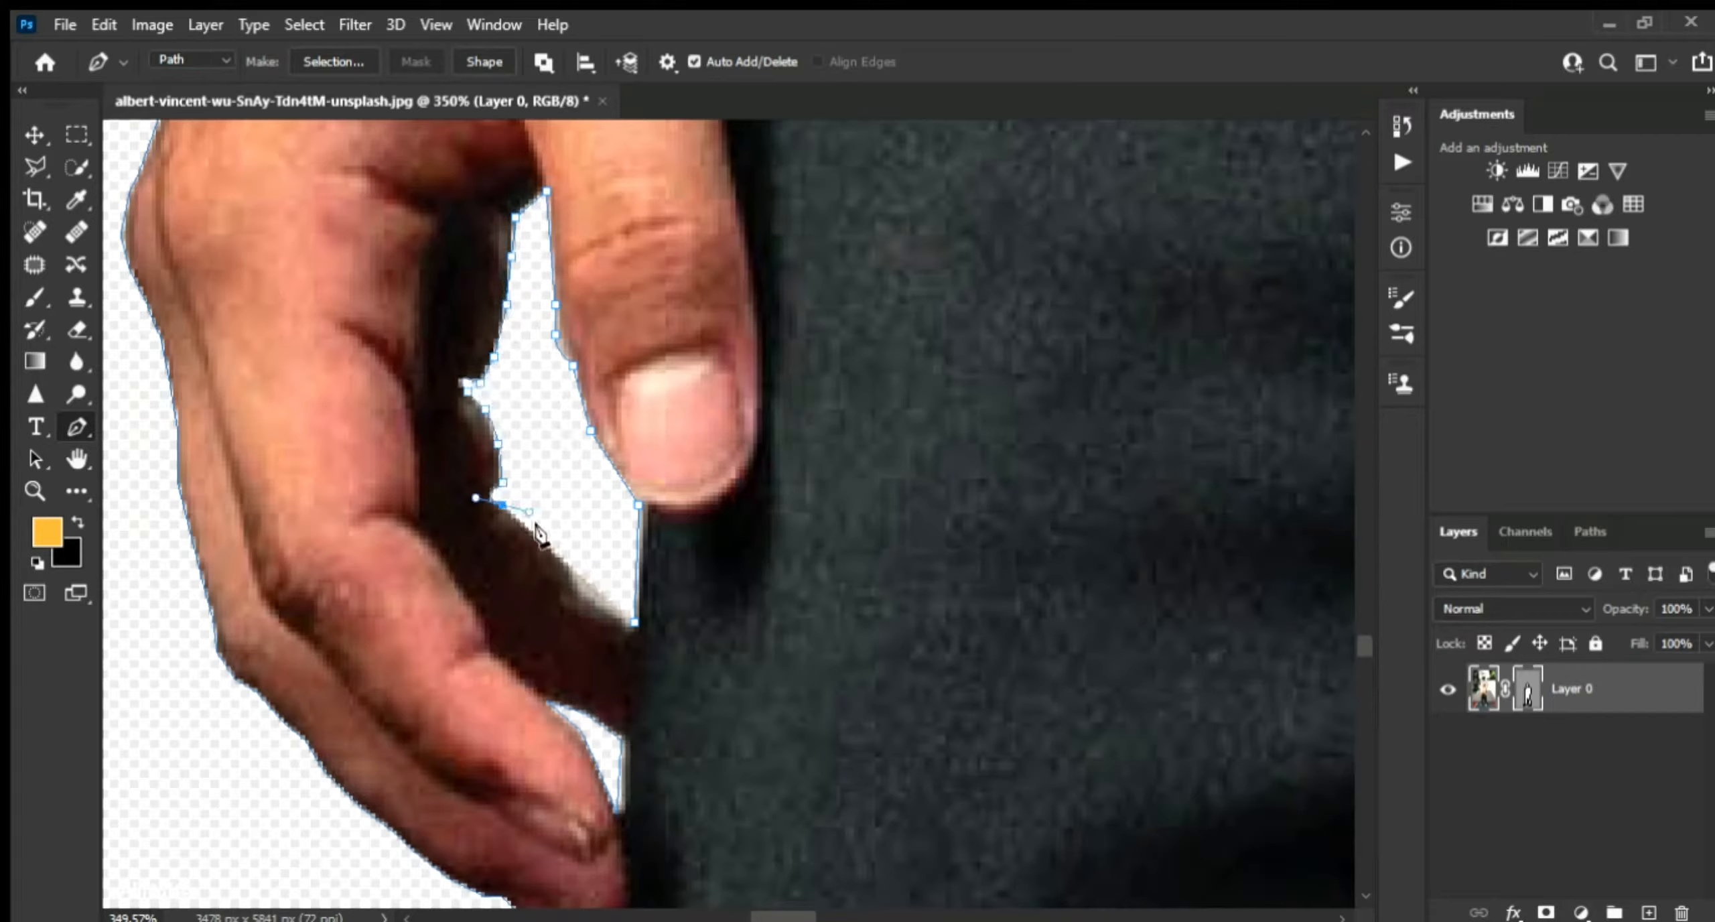
left_click(559, 553)
left_click(569, 580)
scroll(583, 606, "down", 10)
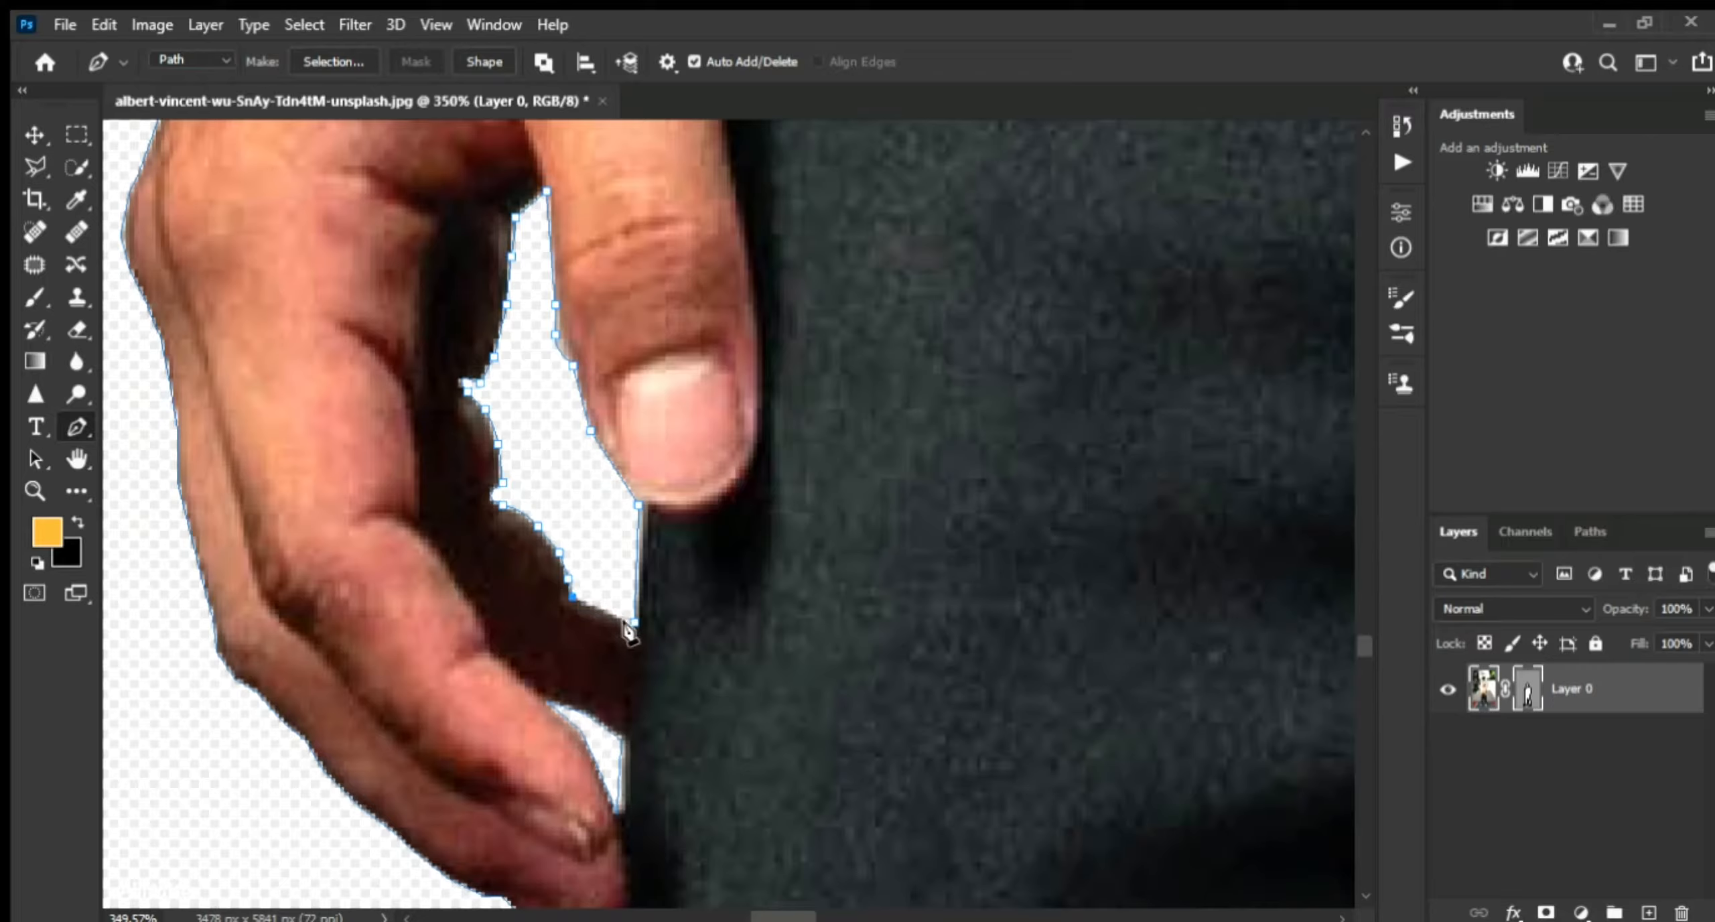
- Start a path around the gap beside the forearm, tracing the arm's inner edge from the shirt to the wrist
scroll(472, 309, "up", 5)
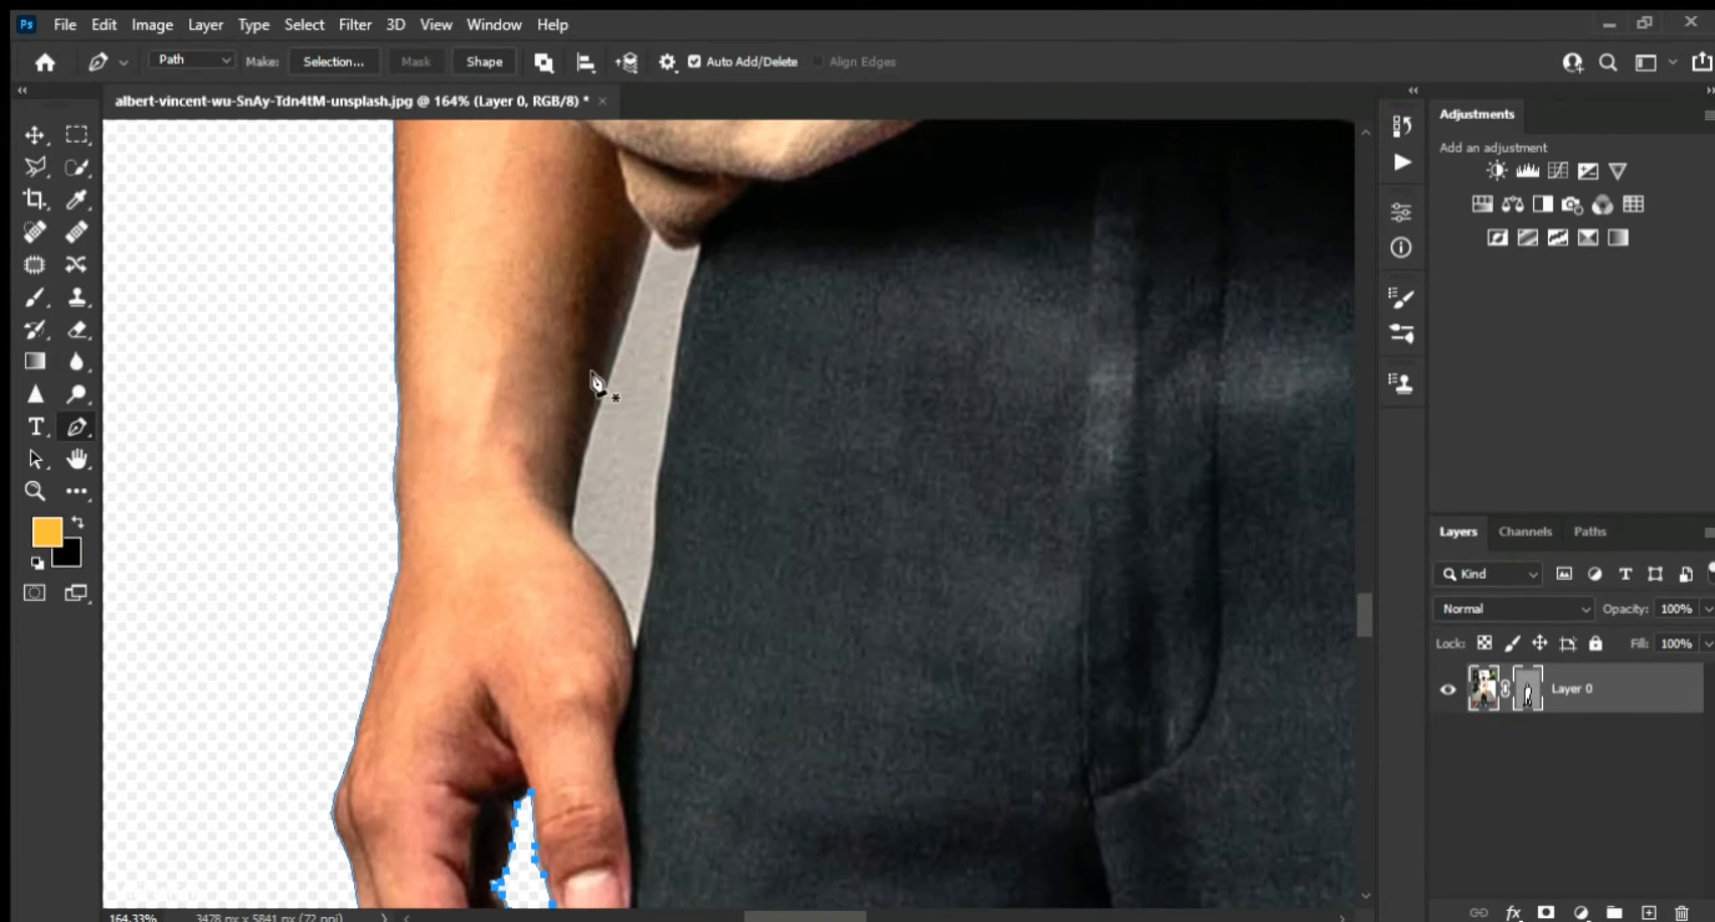
left_click(653, 232)
left_click(599, 402)
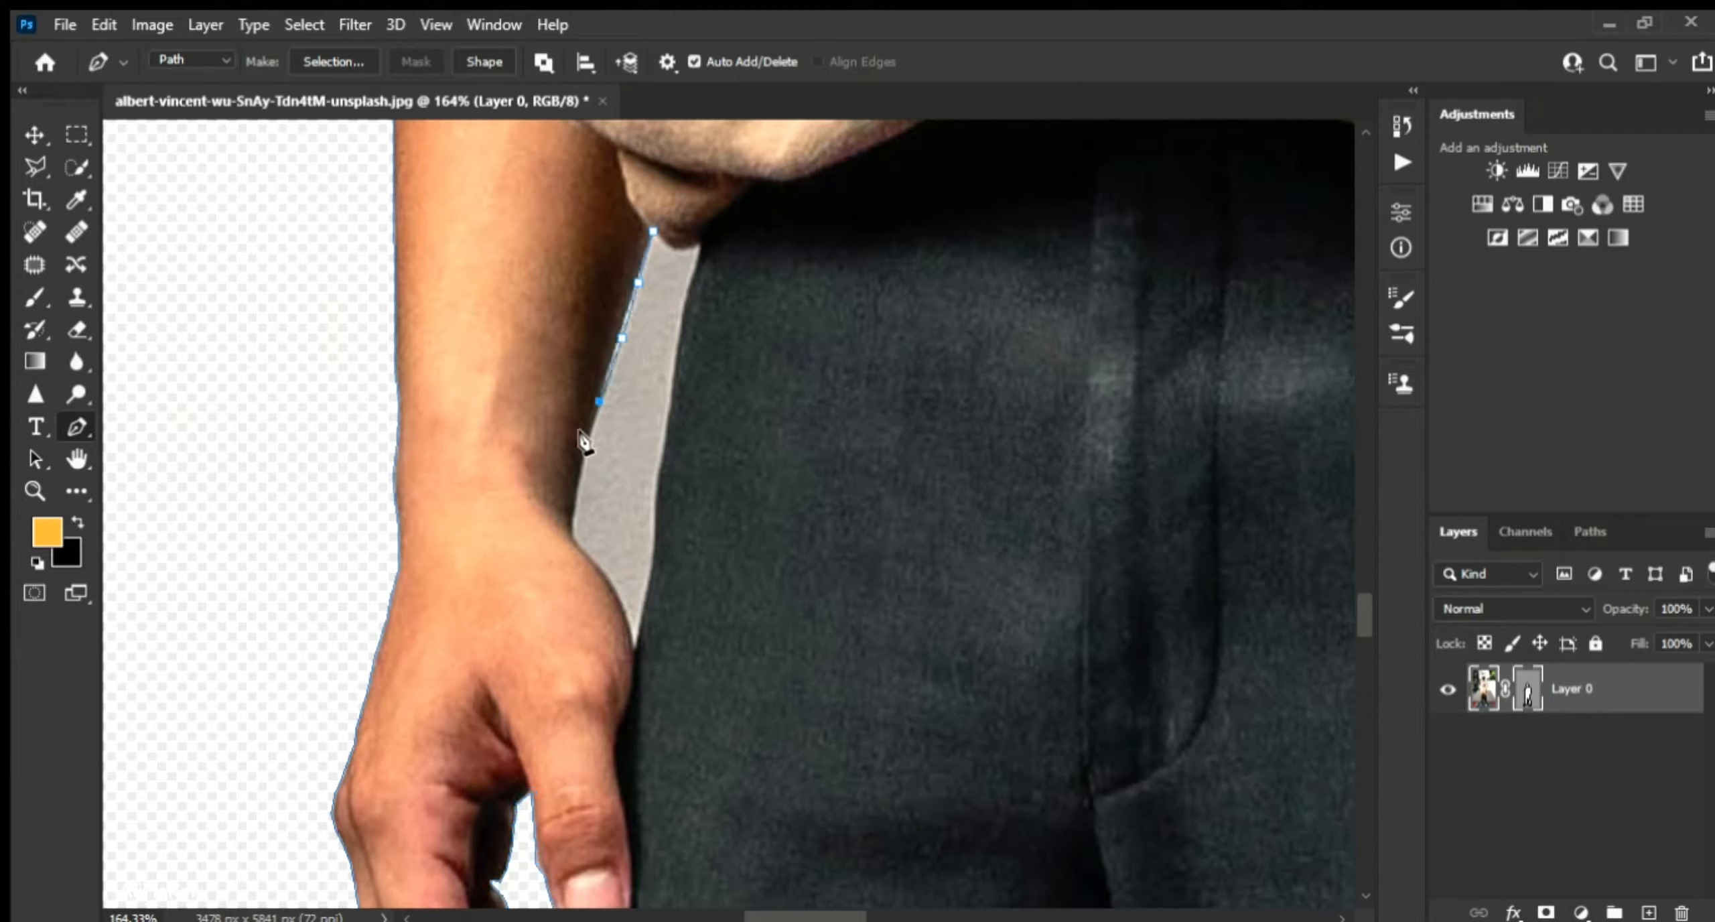
left_click(587, 437)
left_click(577, 494)
left_click(571, 530)
left_click(583, 551)
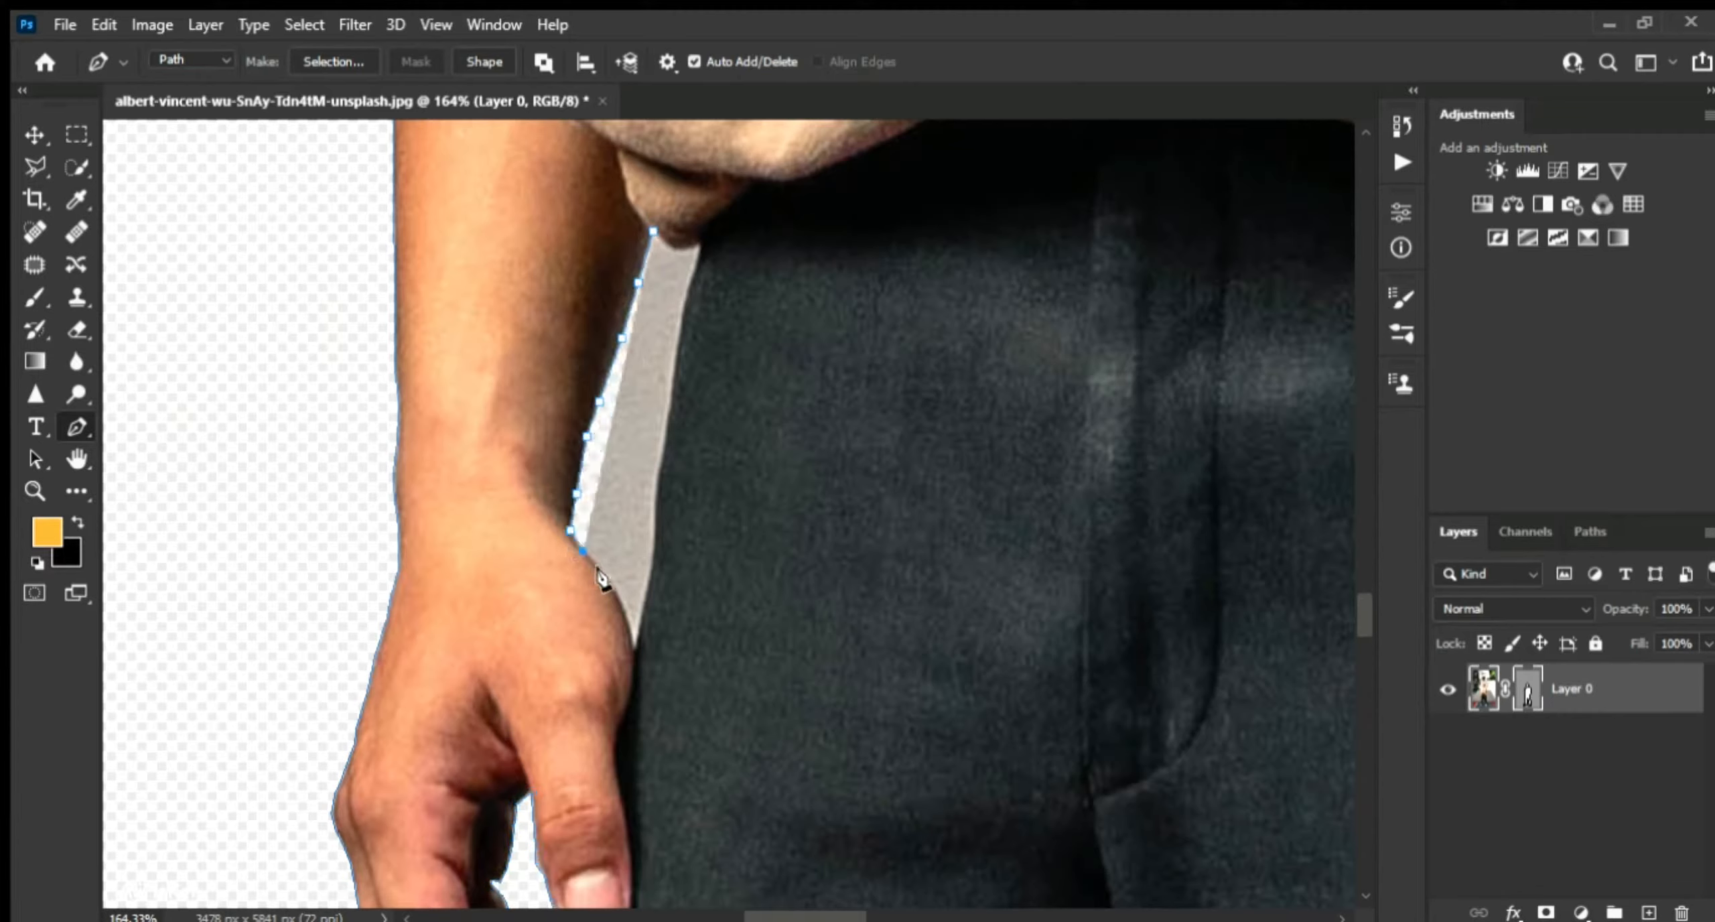
- Continue the gap's path to where the hand meets the trousers and up most of the trouser edge
left_click(637, 644)
left_click(649, 571)
left_click(653, 529)
left_click(655, 490)
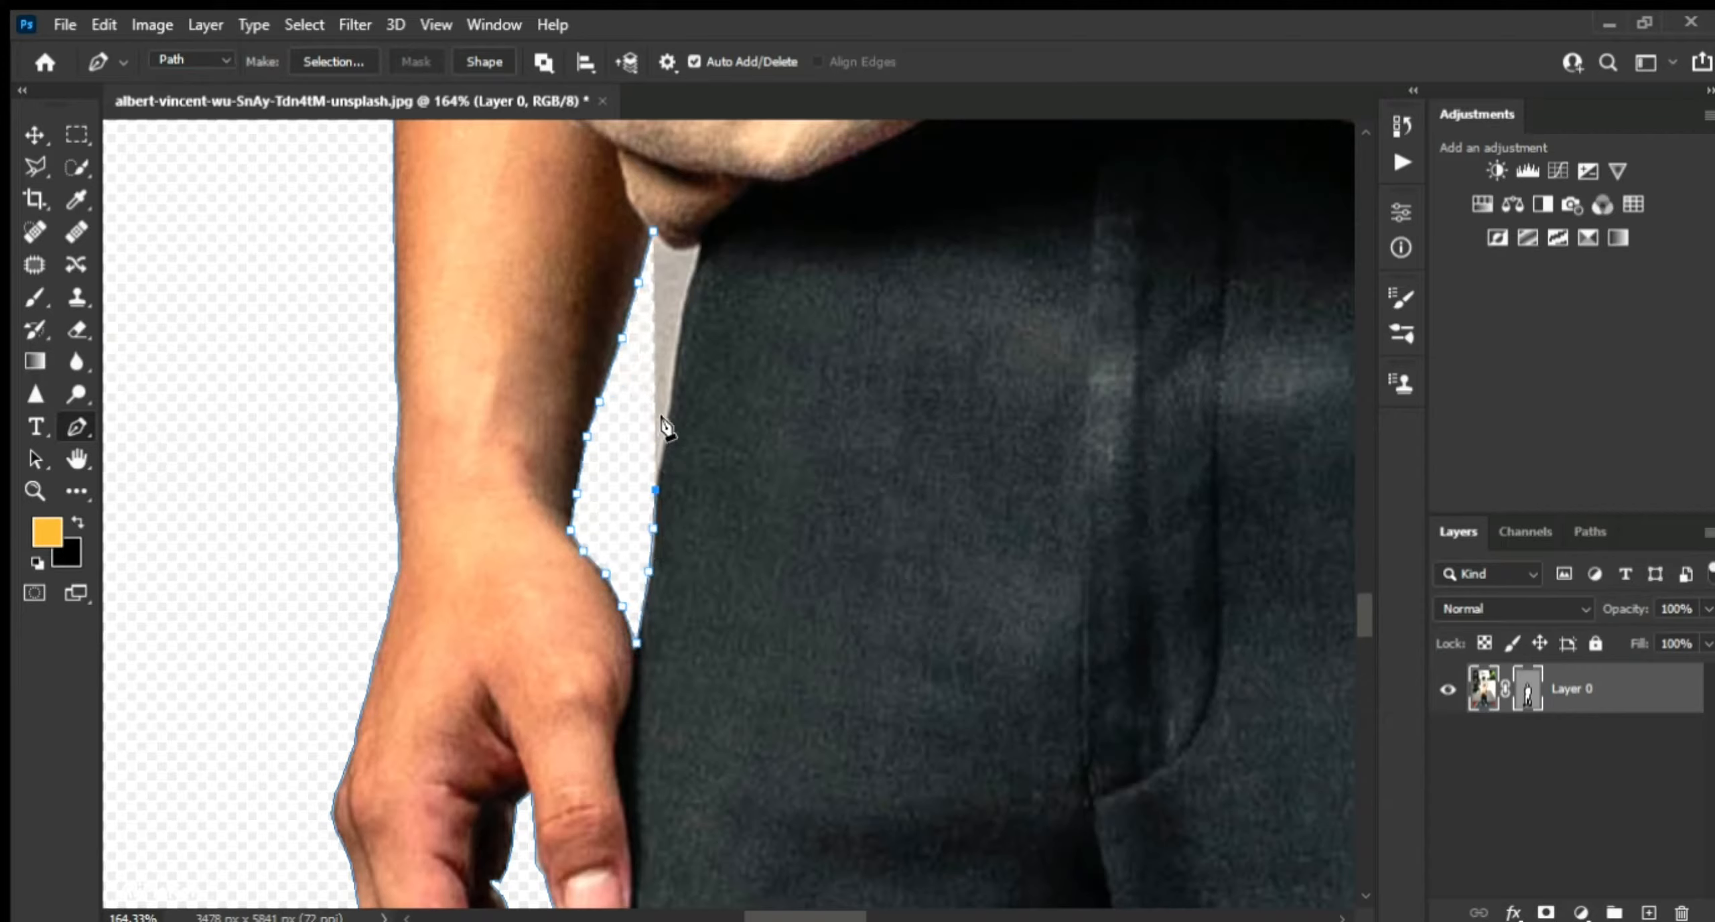
left_click(665, 448)
left_click(667, 417)
left_click(671, 376)
left_click(679, 334)
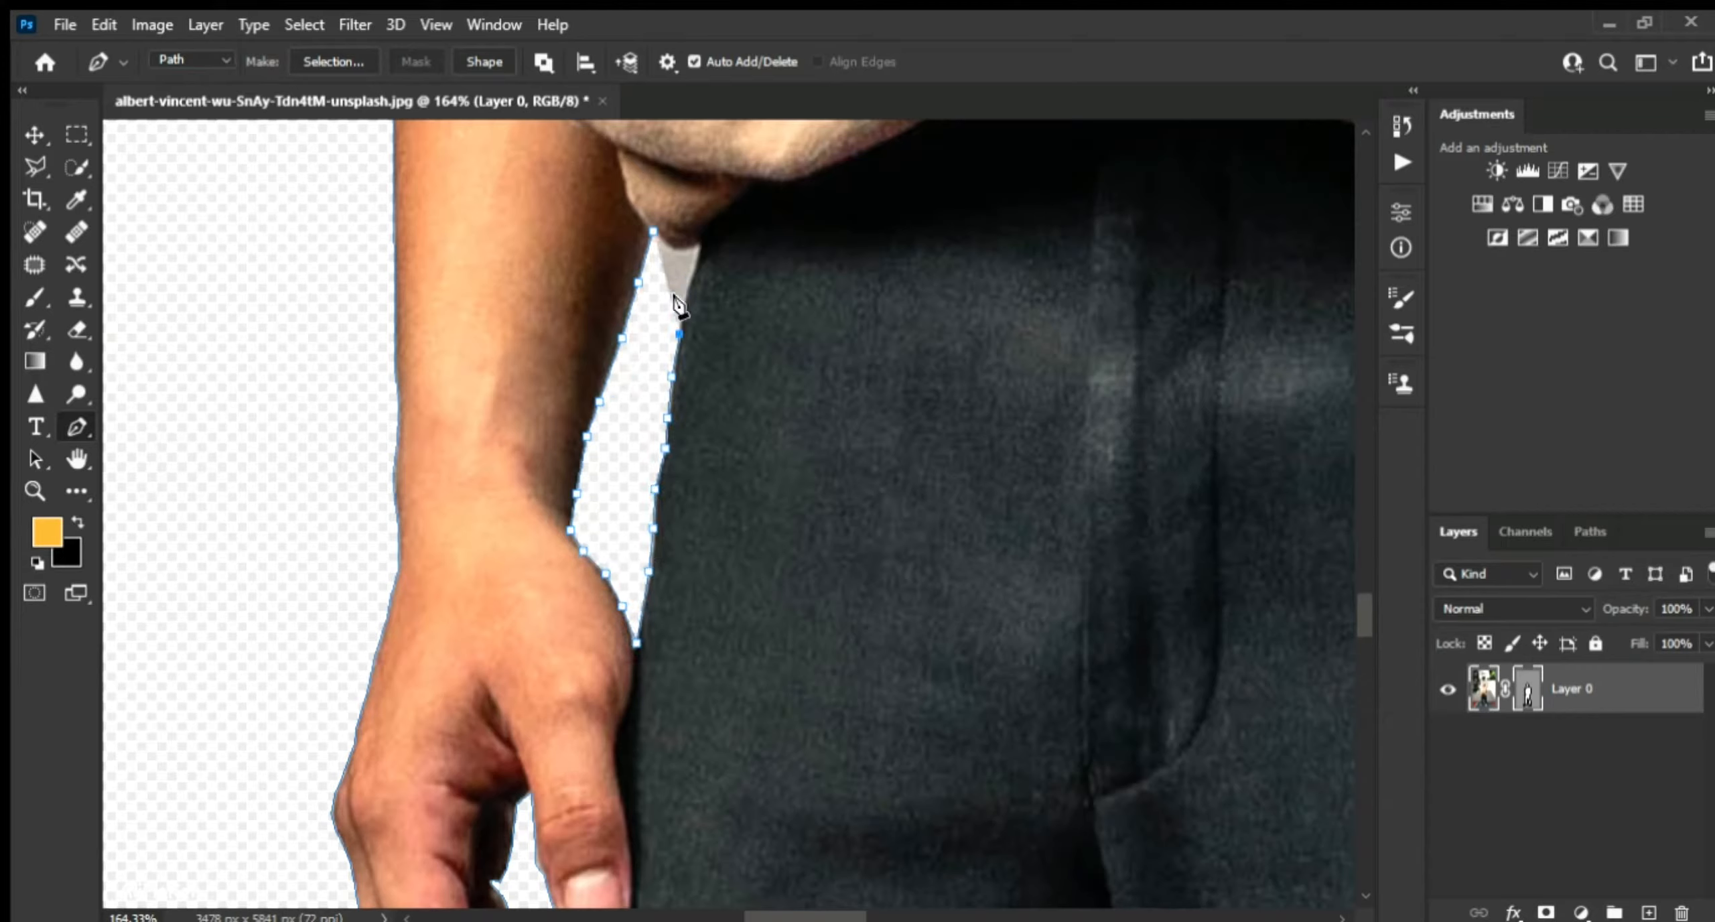
- Trace the top of the gap beneath the shirt hem and close the path to remove the remaining wall
left_click(693, 263)
left_click(698, 242)
left_click(686, 248)
left_click(653, 228)
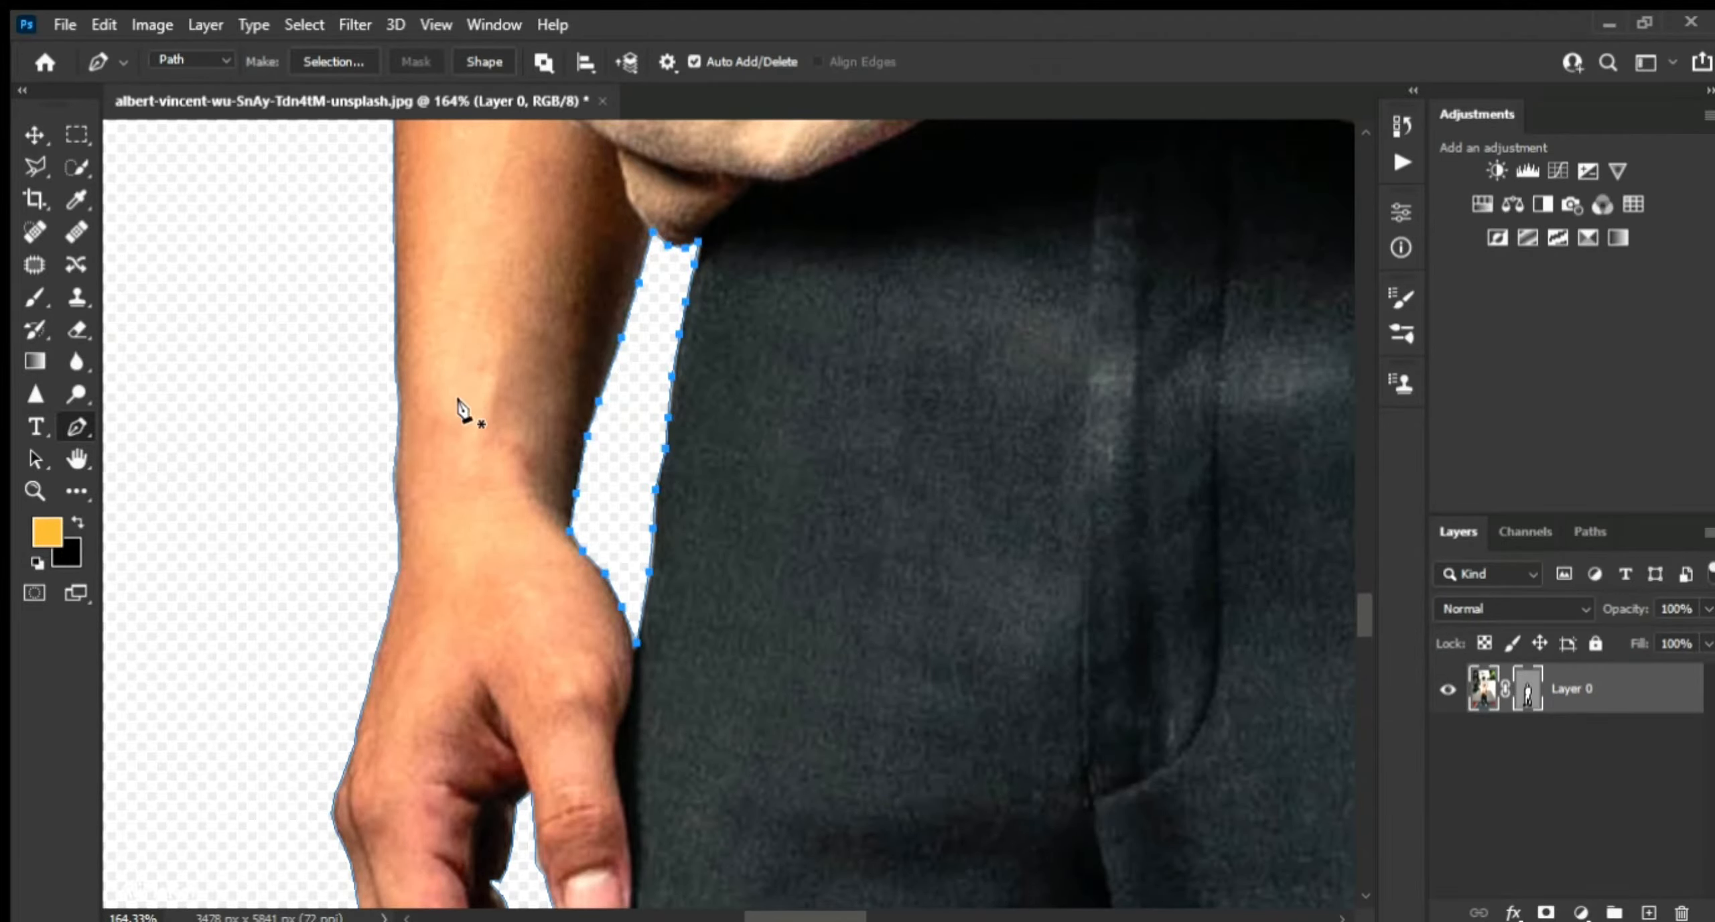
- Place the dark teal cloud image into the document at its default size
key("ctrl+0")
left_click(34, 136)
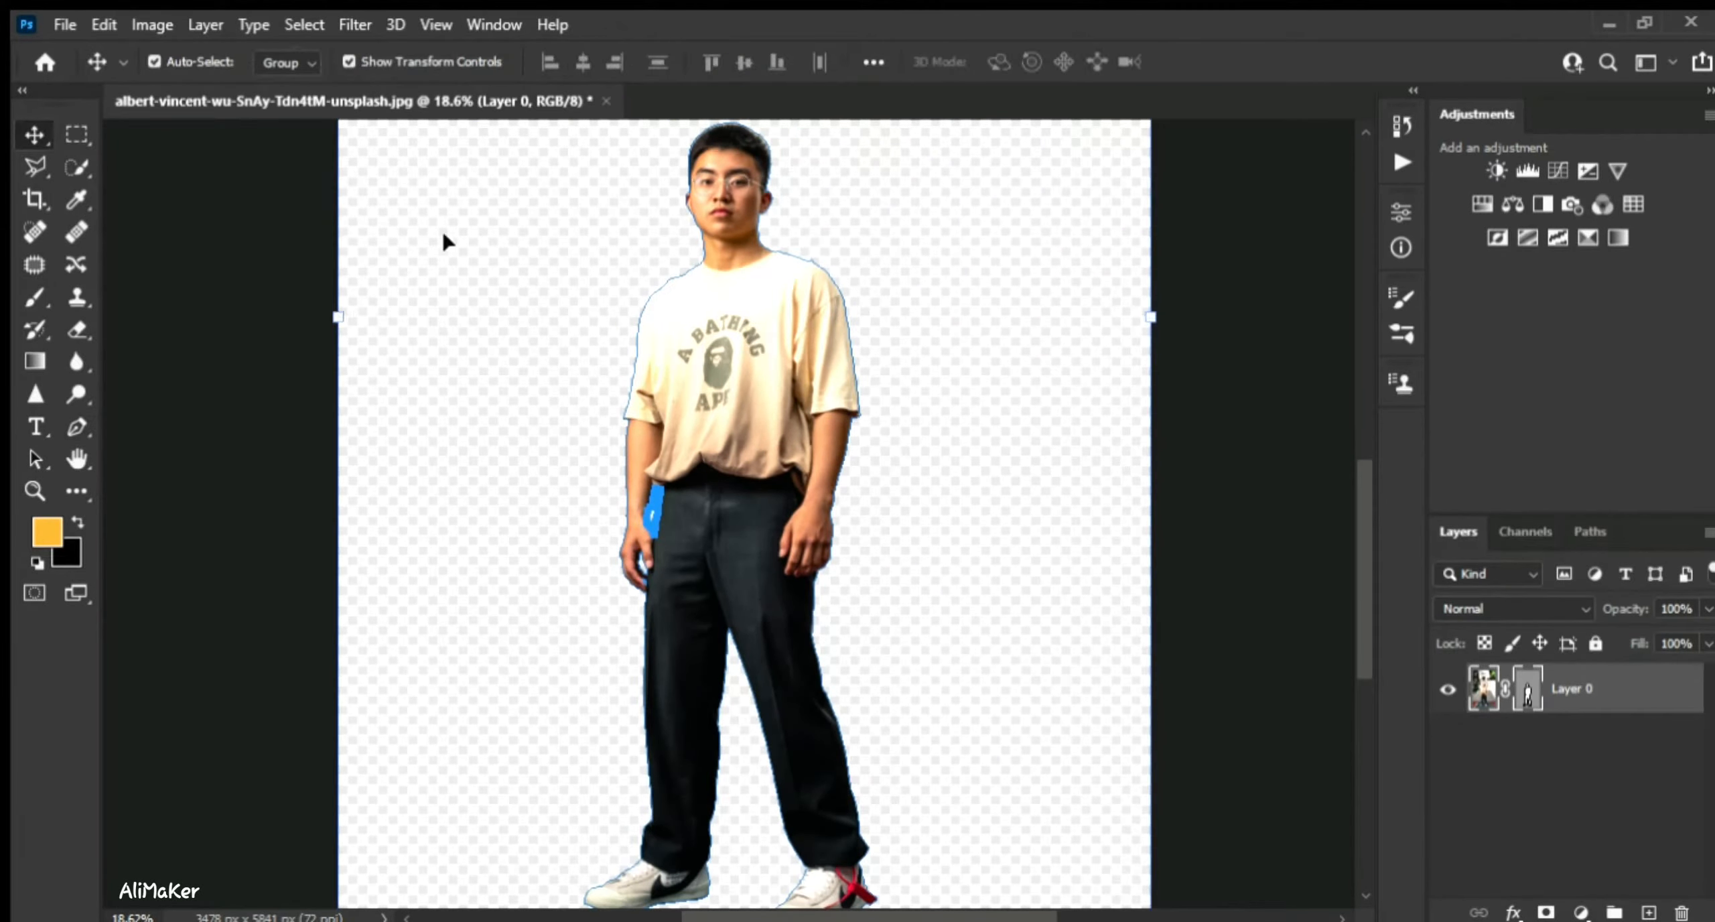
left_click(445, 236)
scroll(962, 394, "down", 6)
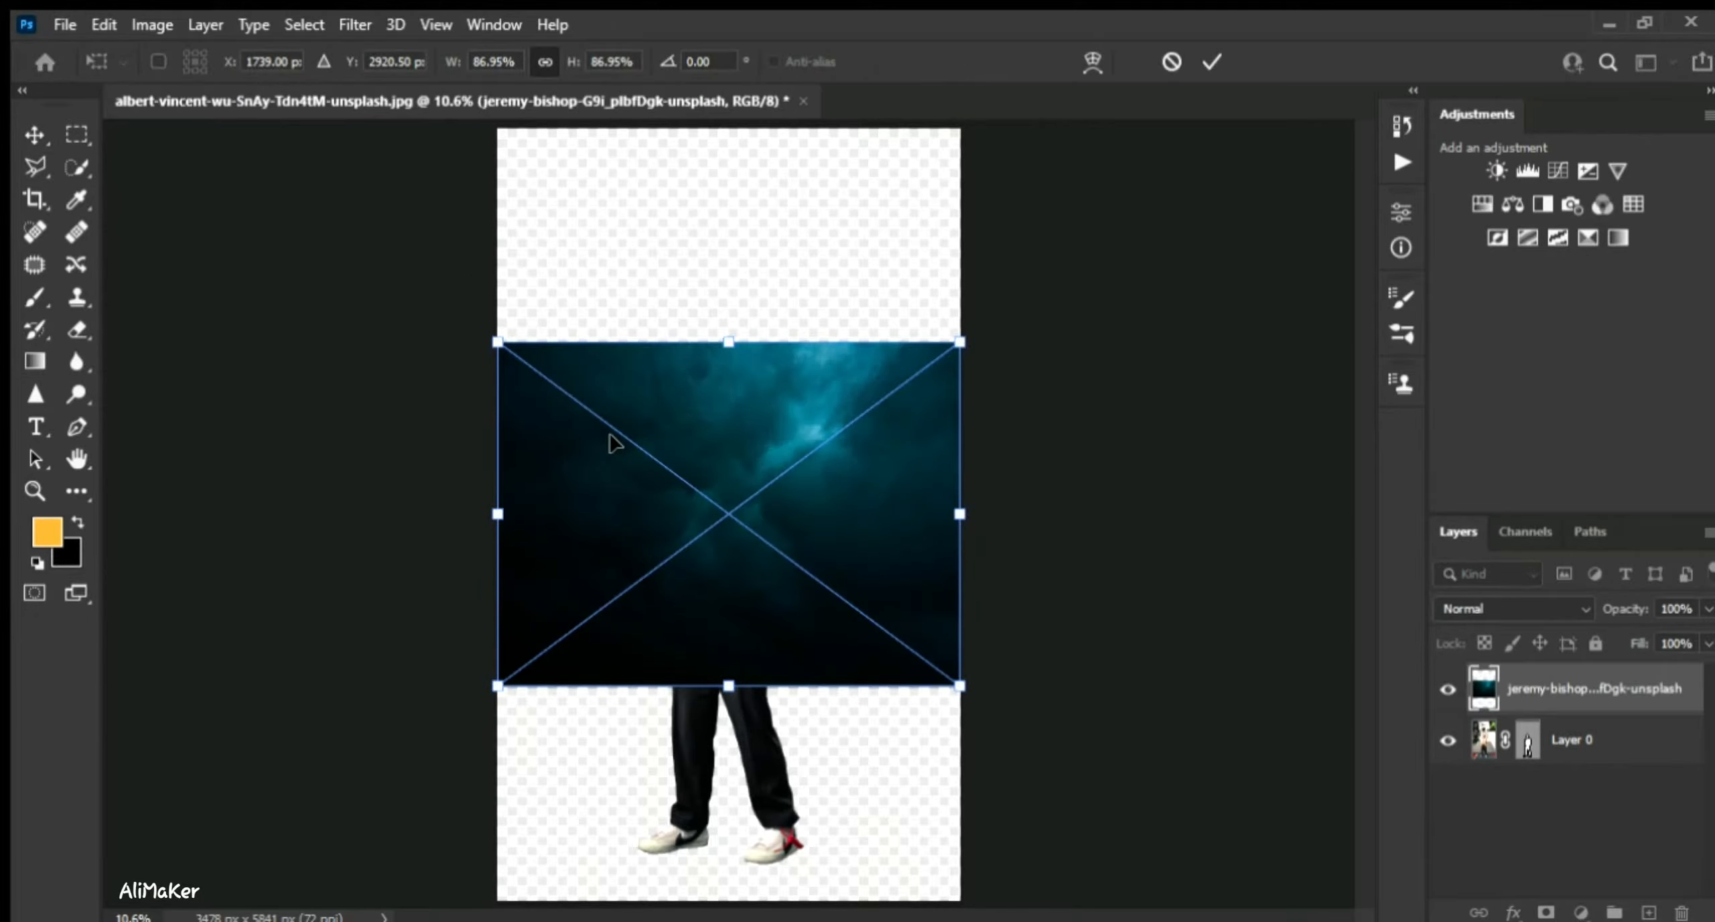
scroll(1107, 576, "down", 2)
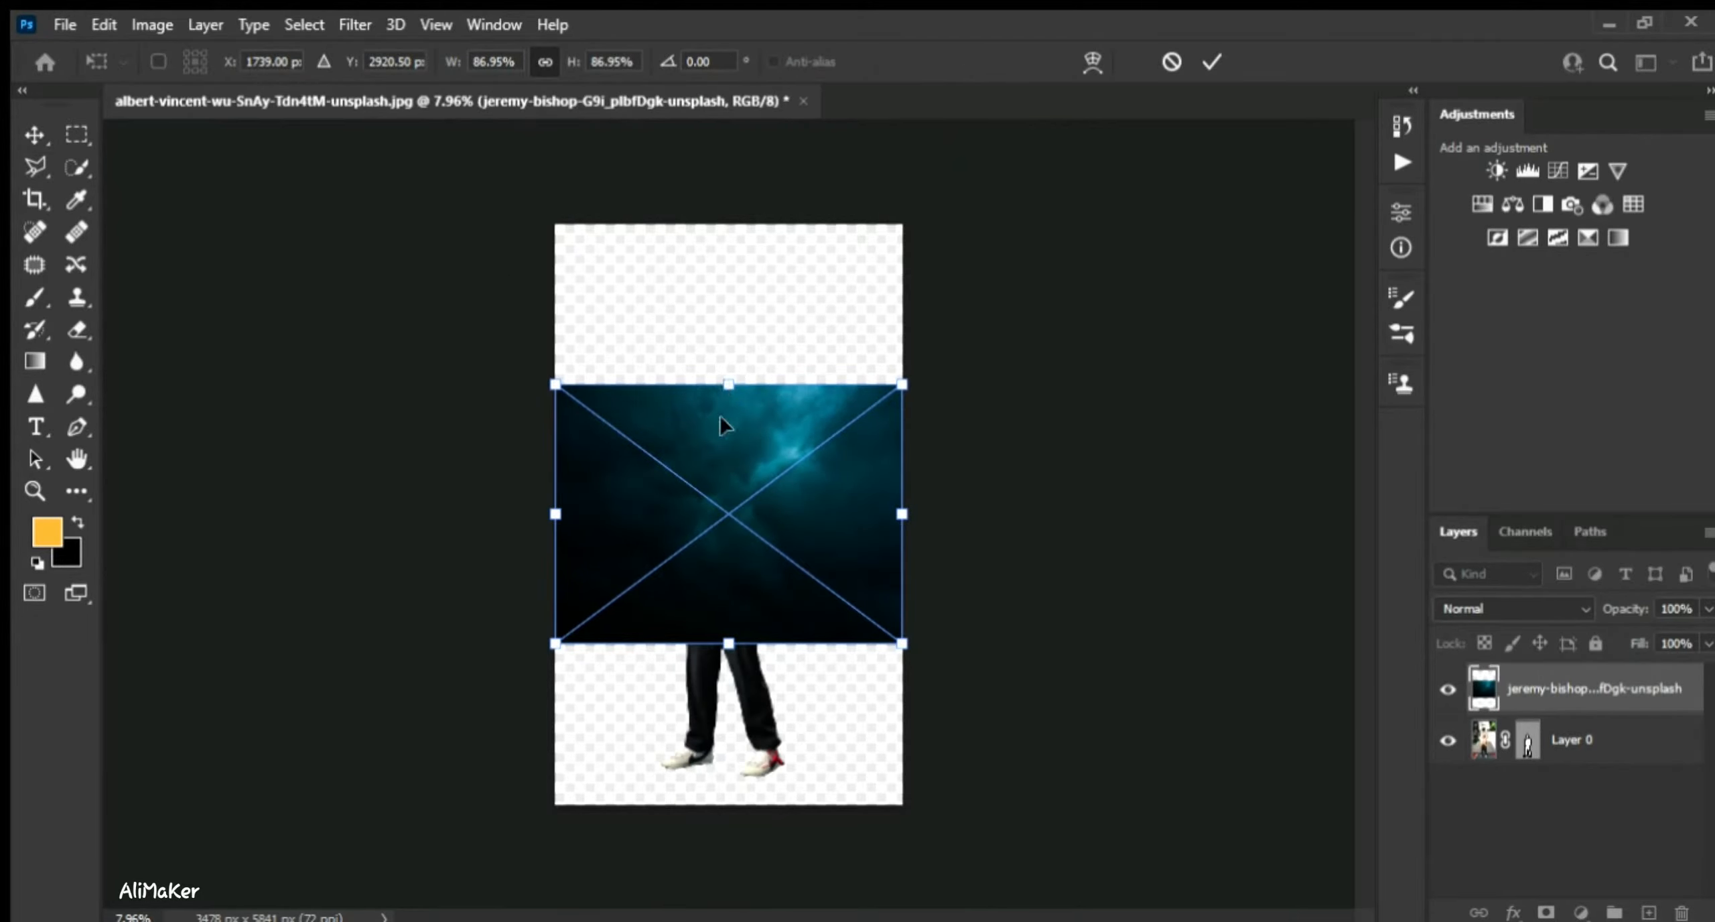
key("Return")
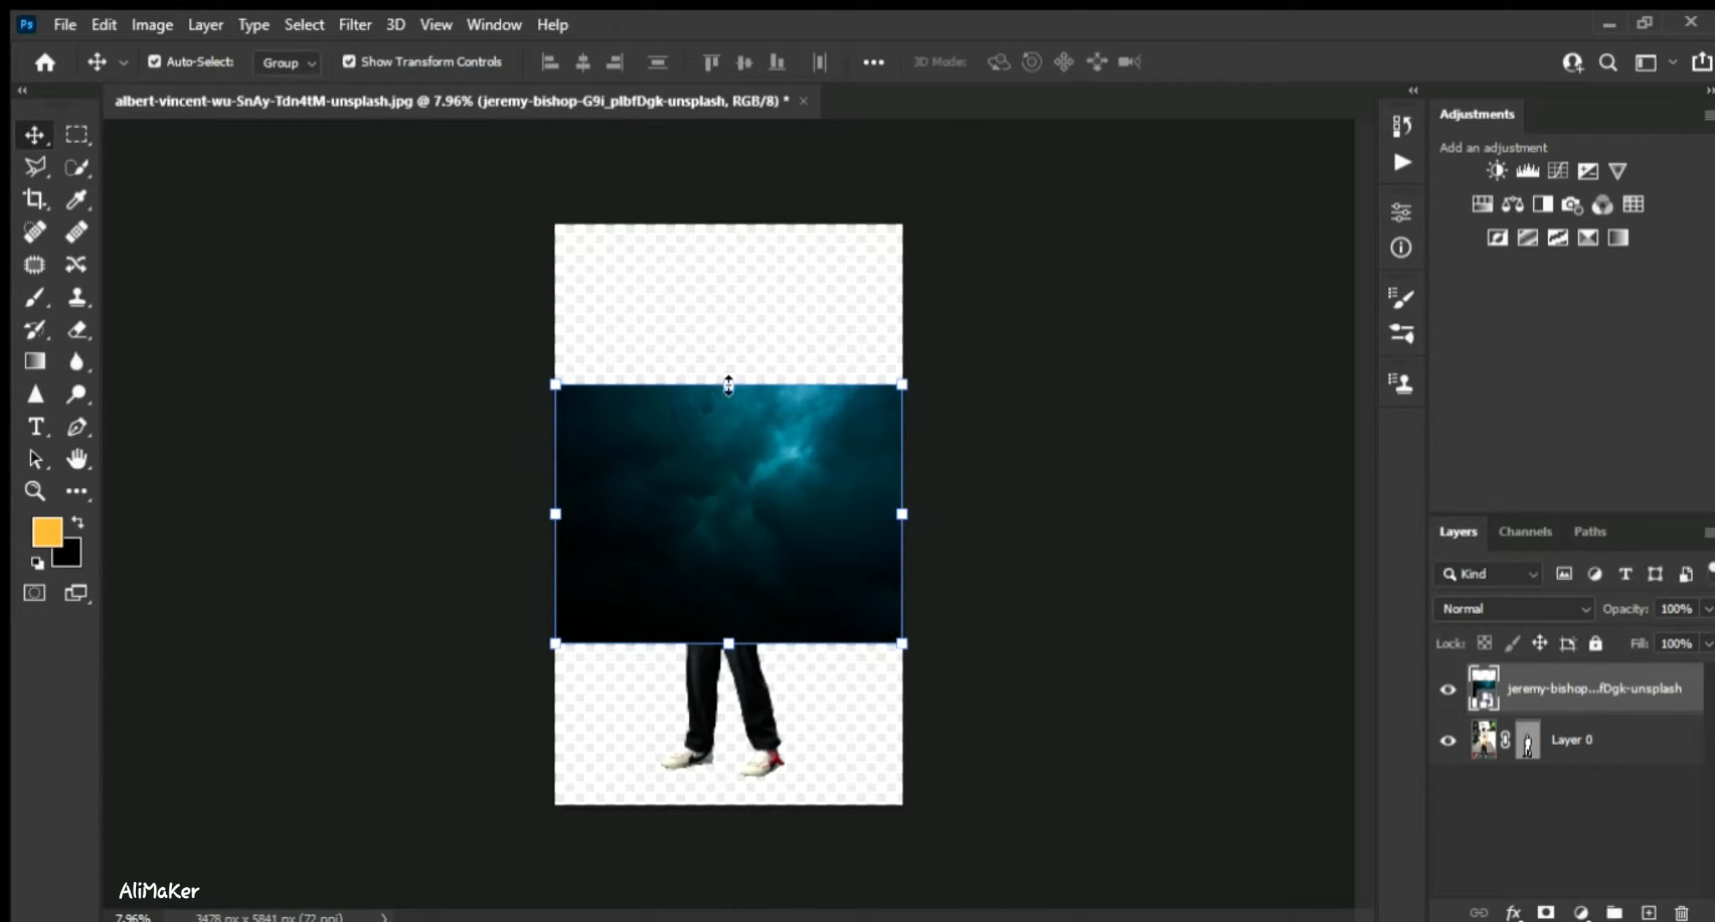
- Scale the cloud image proportionally to about 194.66% so it fills the canvas height
left_click_drag(728, 210, 727, 221)
left_click_drag(728, 644, 731, 806)
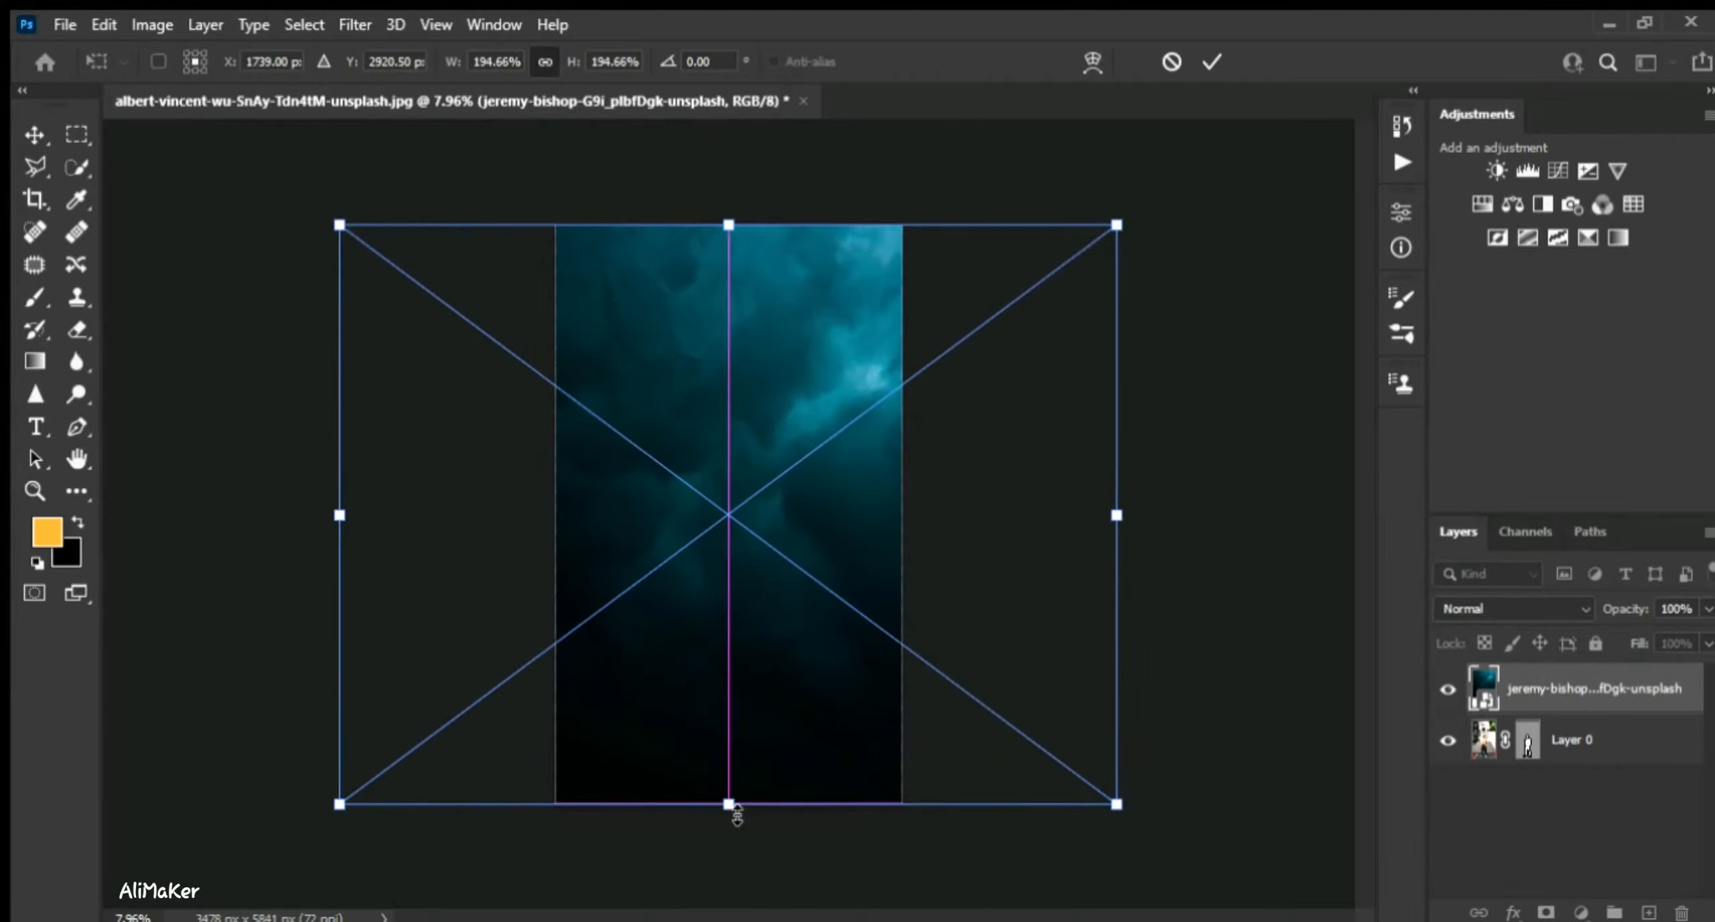
key("Return")
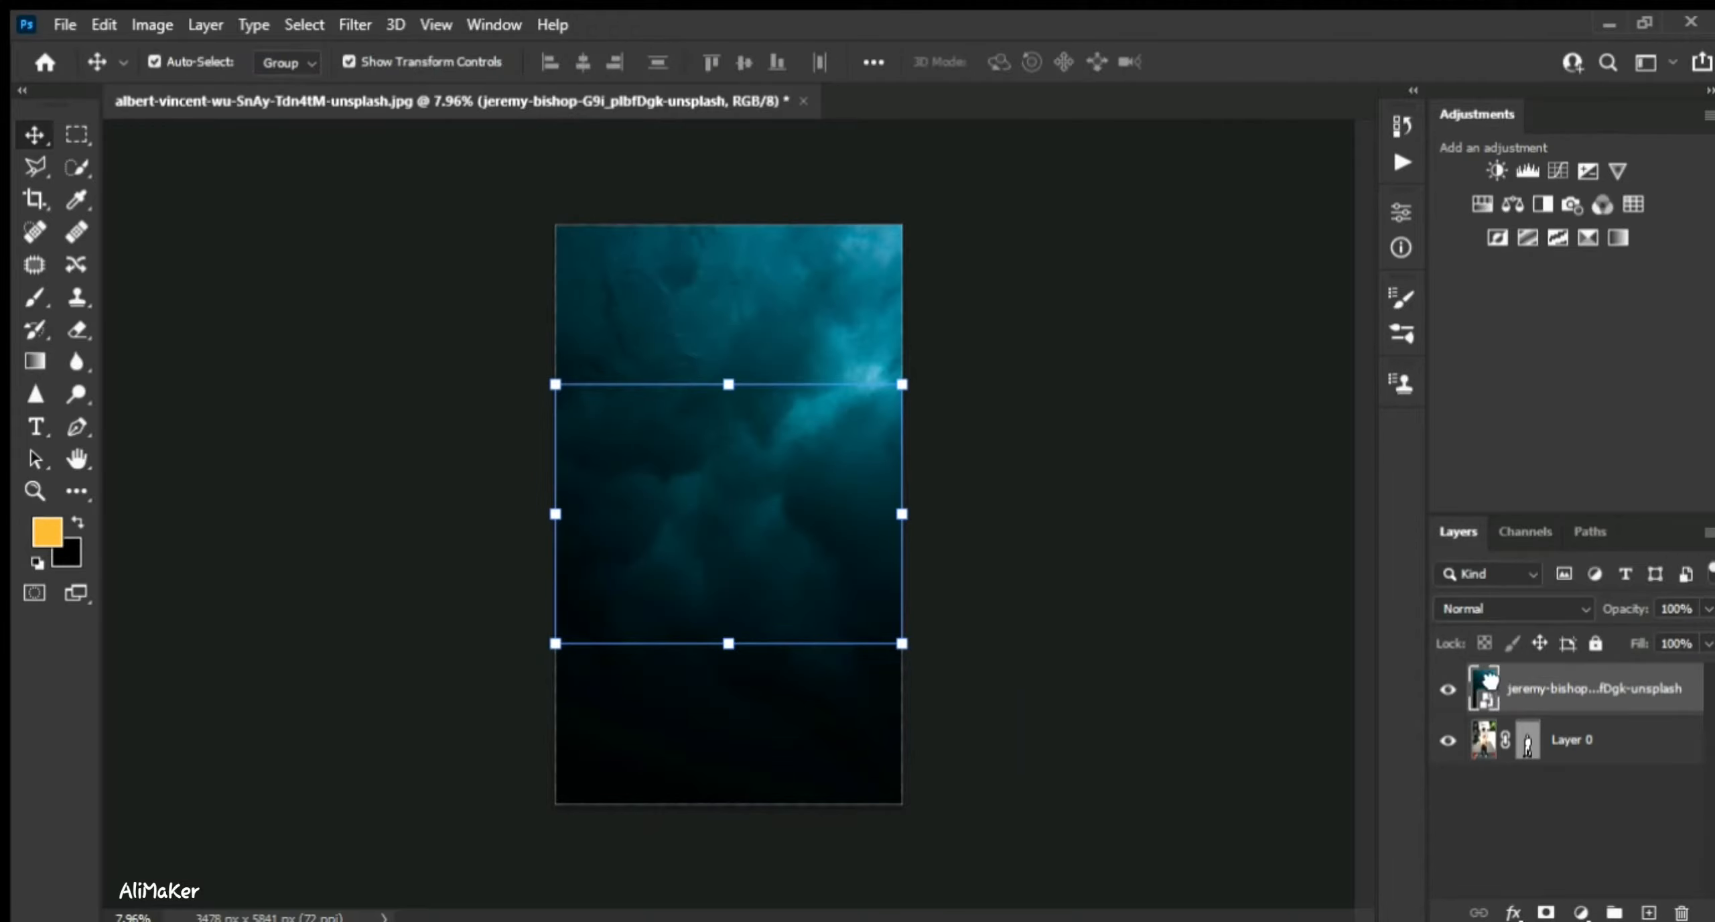
- Move the cloud layer beneath the cut-out figure and add a Brightness/Contrast adjustment layer above the clouds
left_click_drag(1489, 700, 1481, 801)
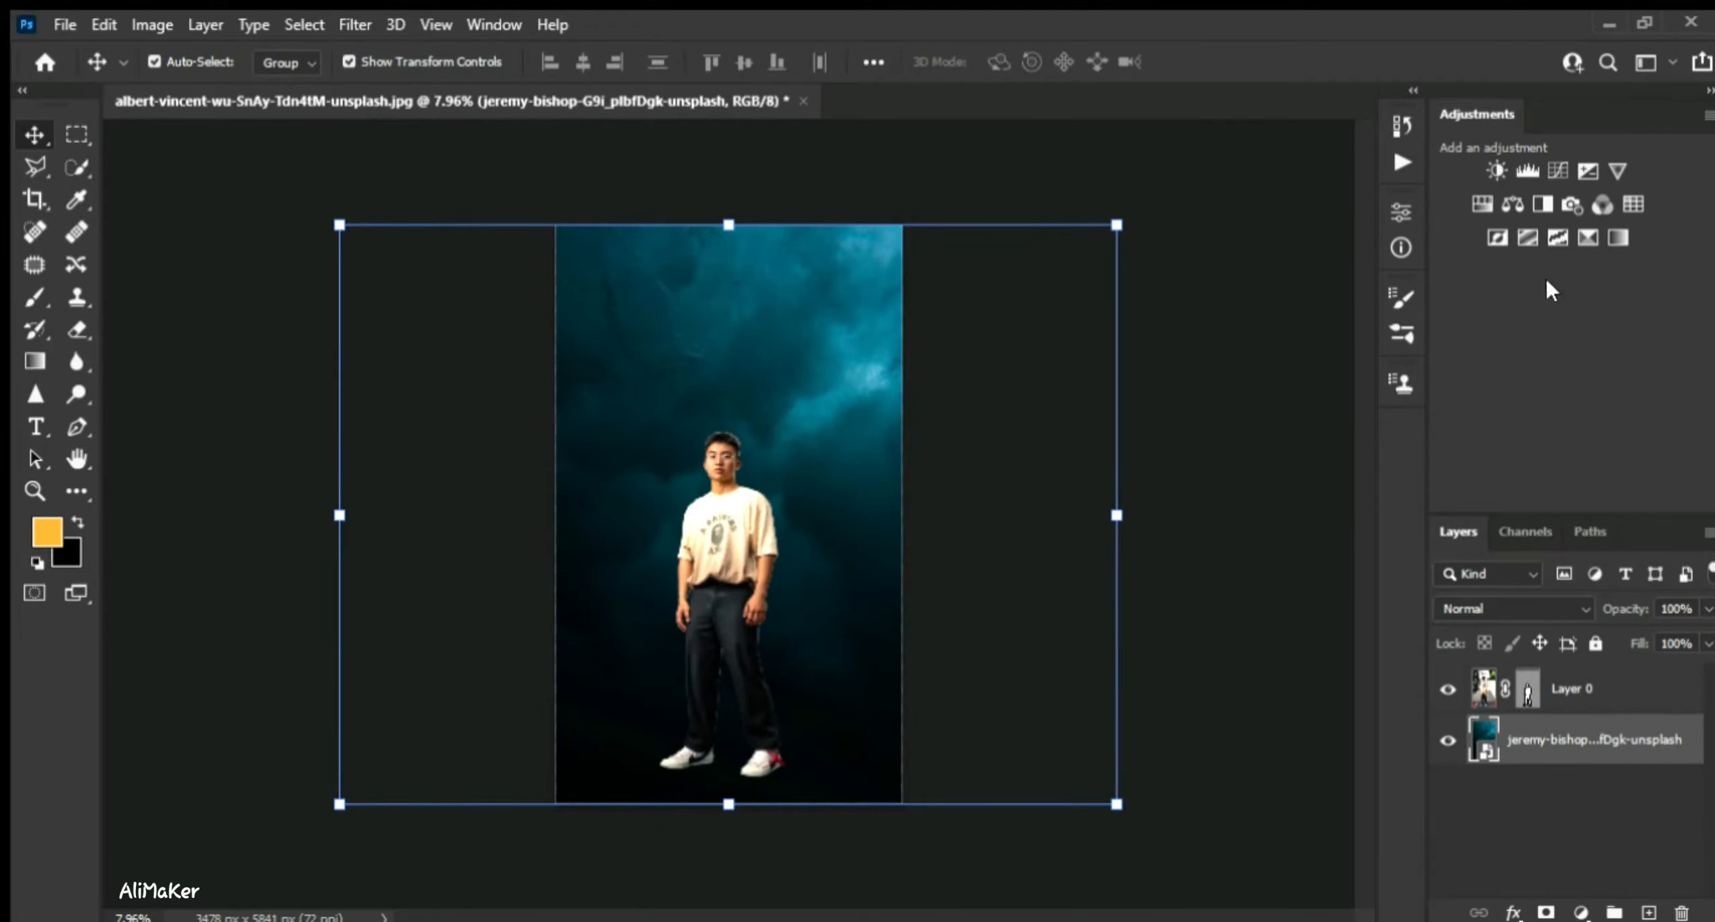
left_click(1496, 170)
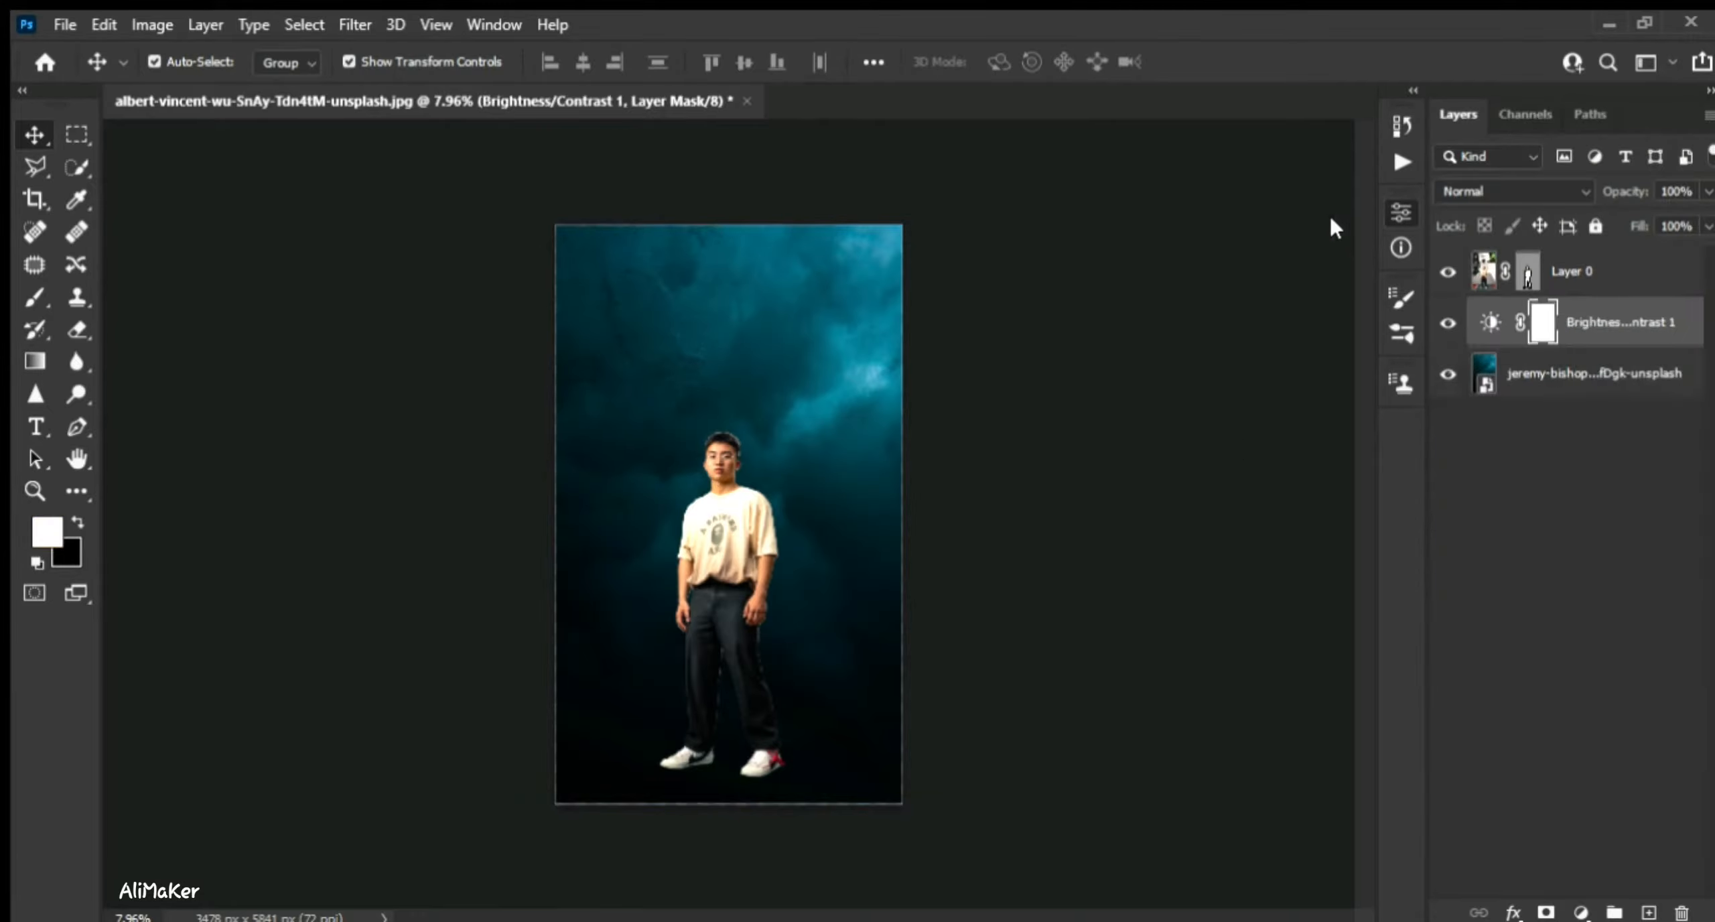
- Darken the clouds with the Brightness/Contrast adjustment and show the list of available adjustments above the layer stack
left_click_drag(1220, 344, 1287, 396)
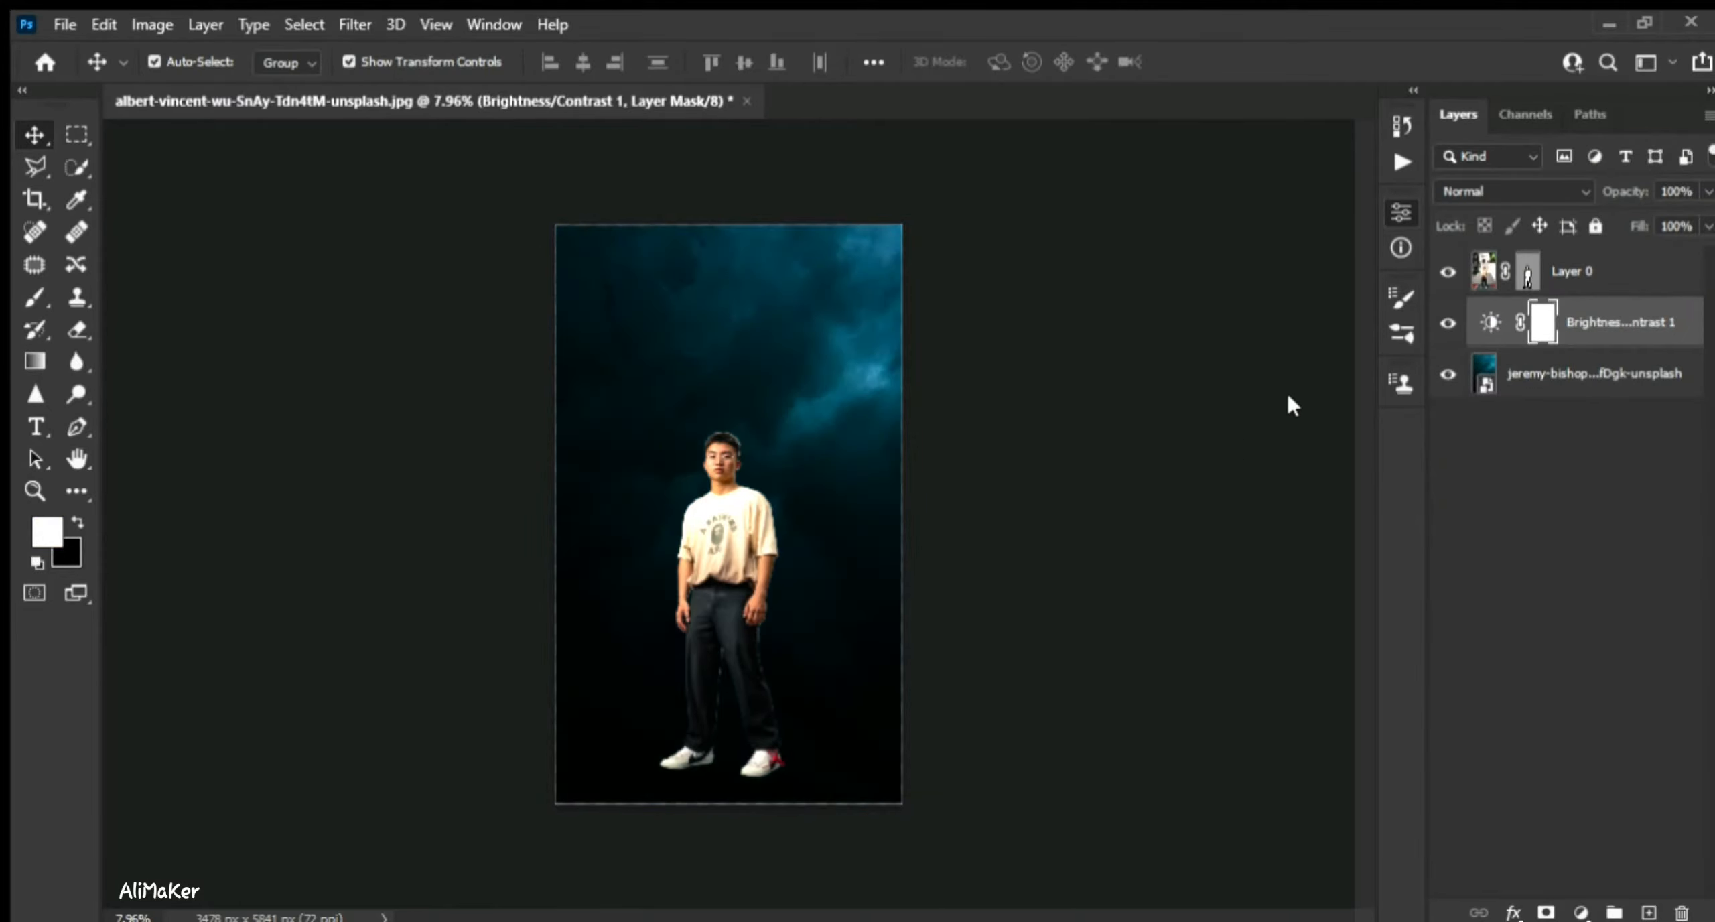
left_click_drag(1510, 80, 1510, 82)
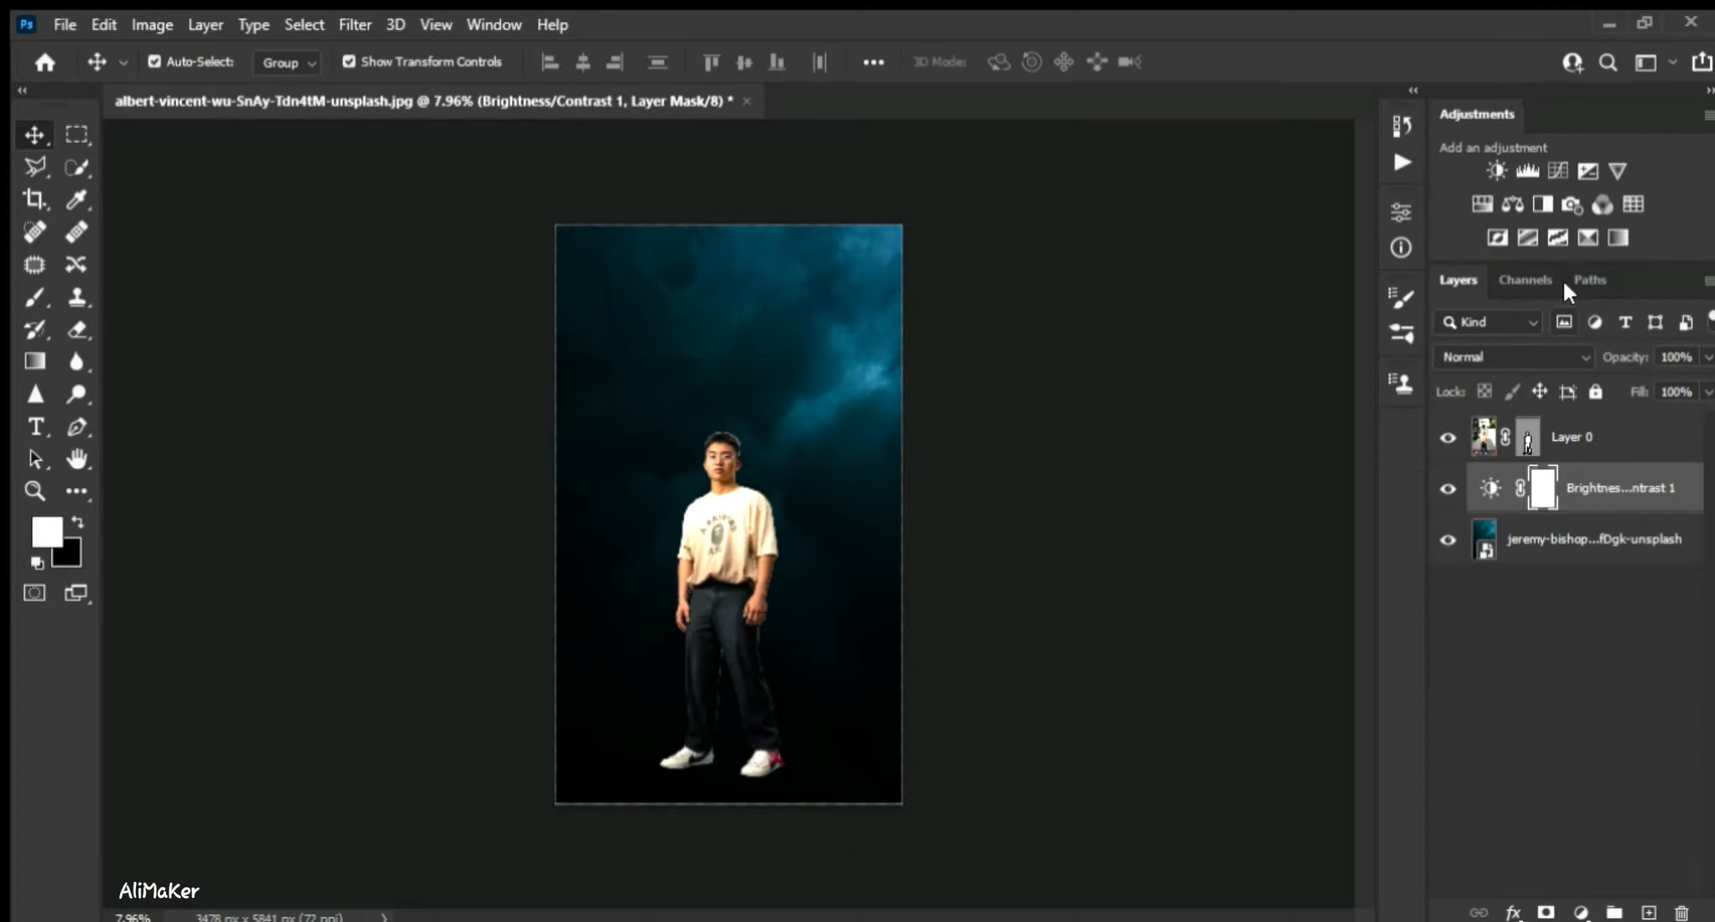
left_click_drag(1627, 268, 1572, 323)
- Place the chris-sabor bird photo with the orange sky into the document at its default size
left_click(1490, 660)
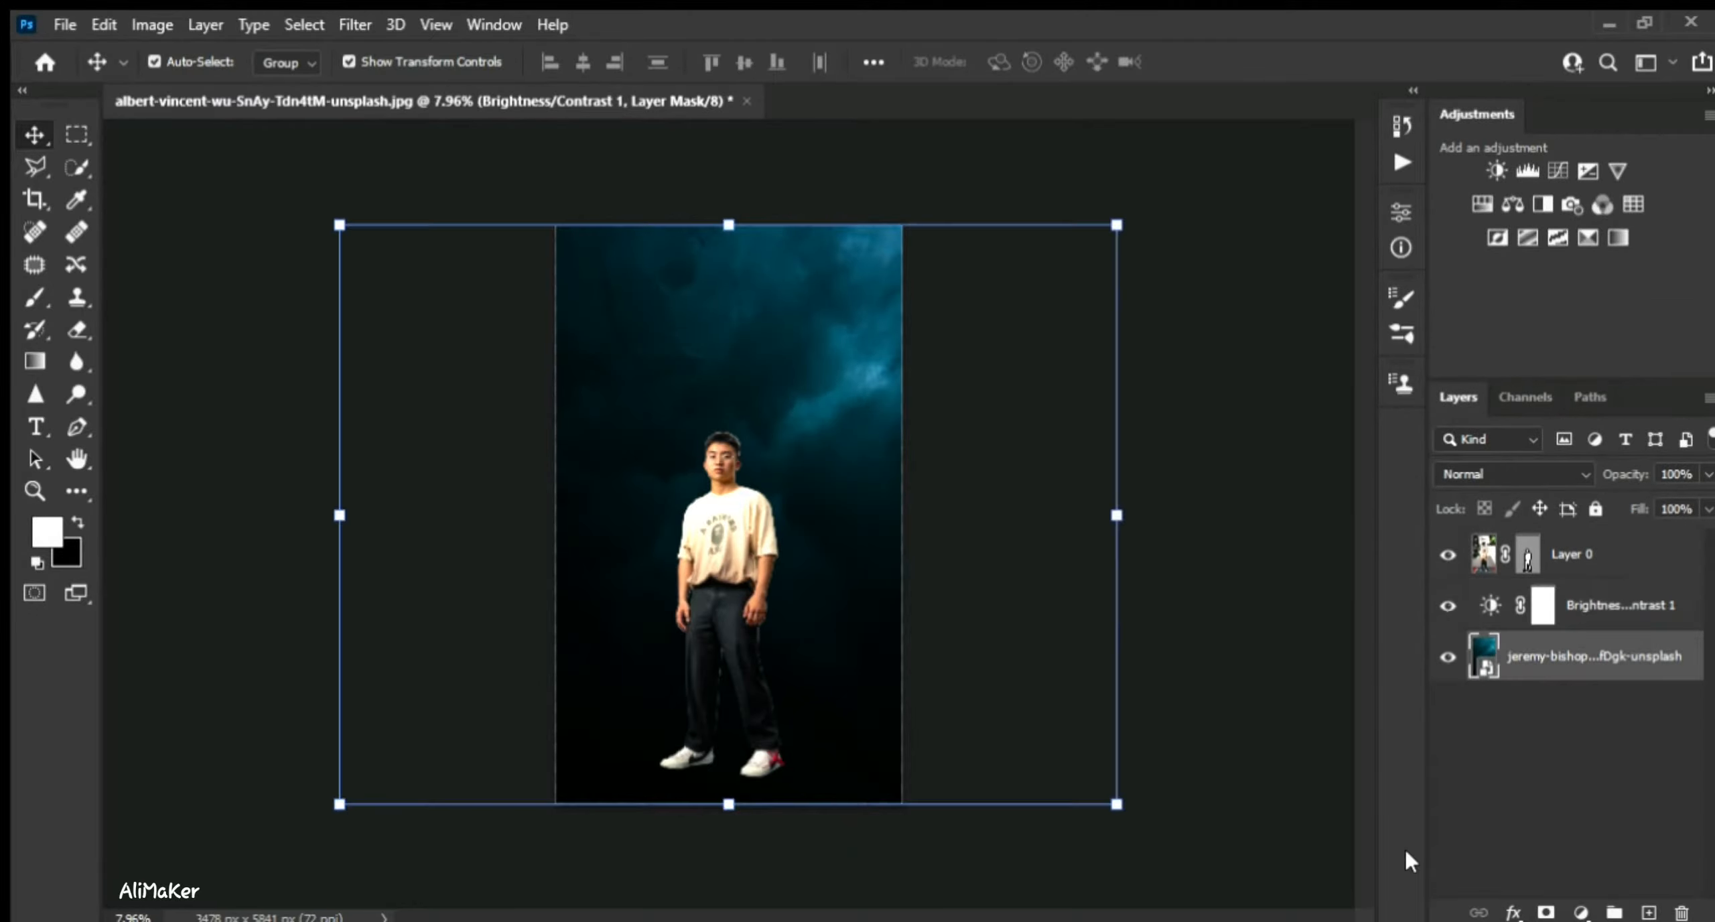
left_click(211, 653)
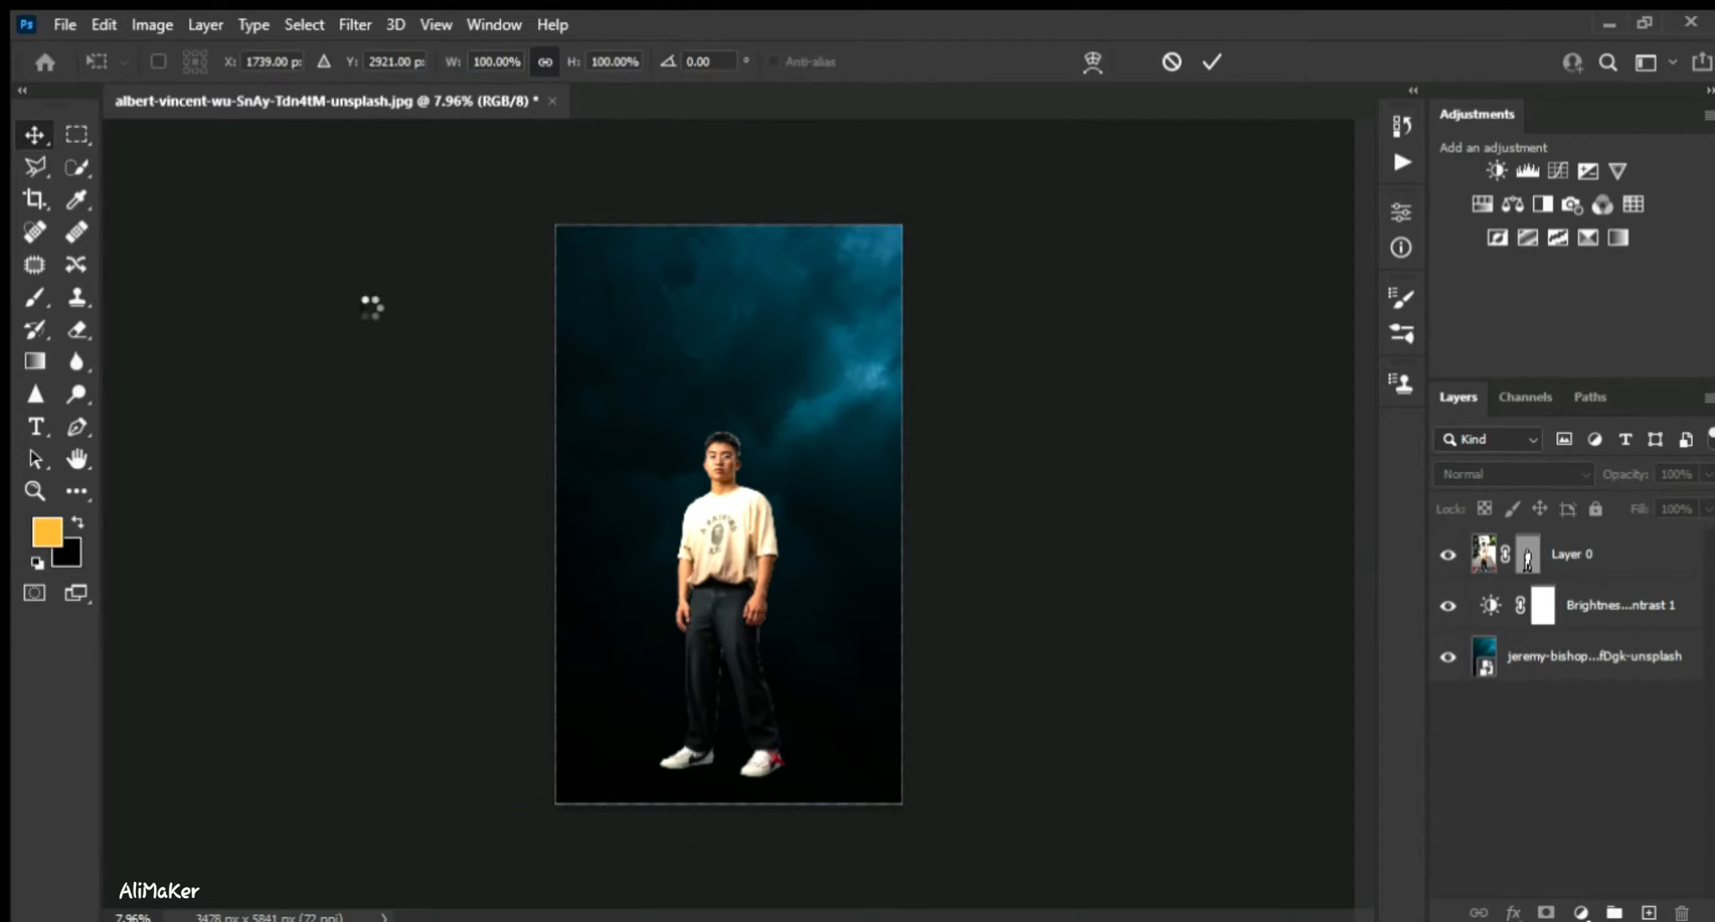
- Start a Pen path at the base of the bird's left wing and trace around the small brown feather
left_click(75, 425)
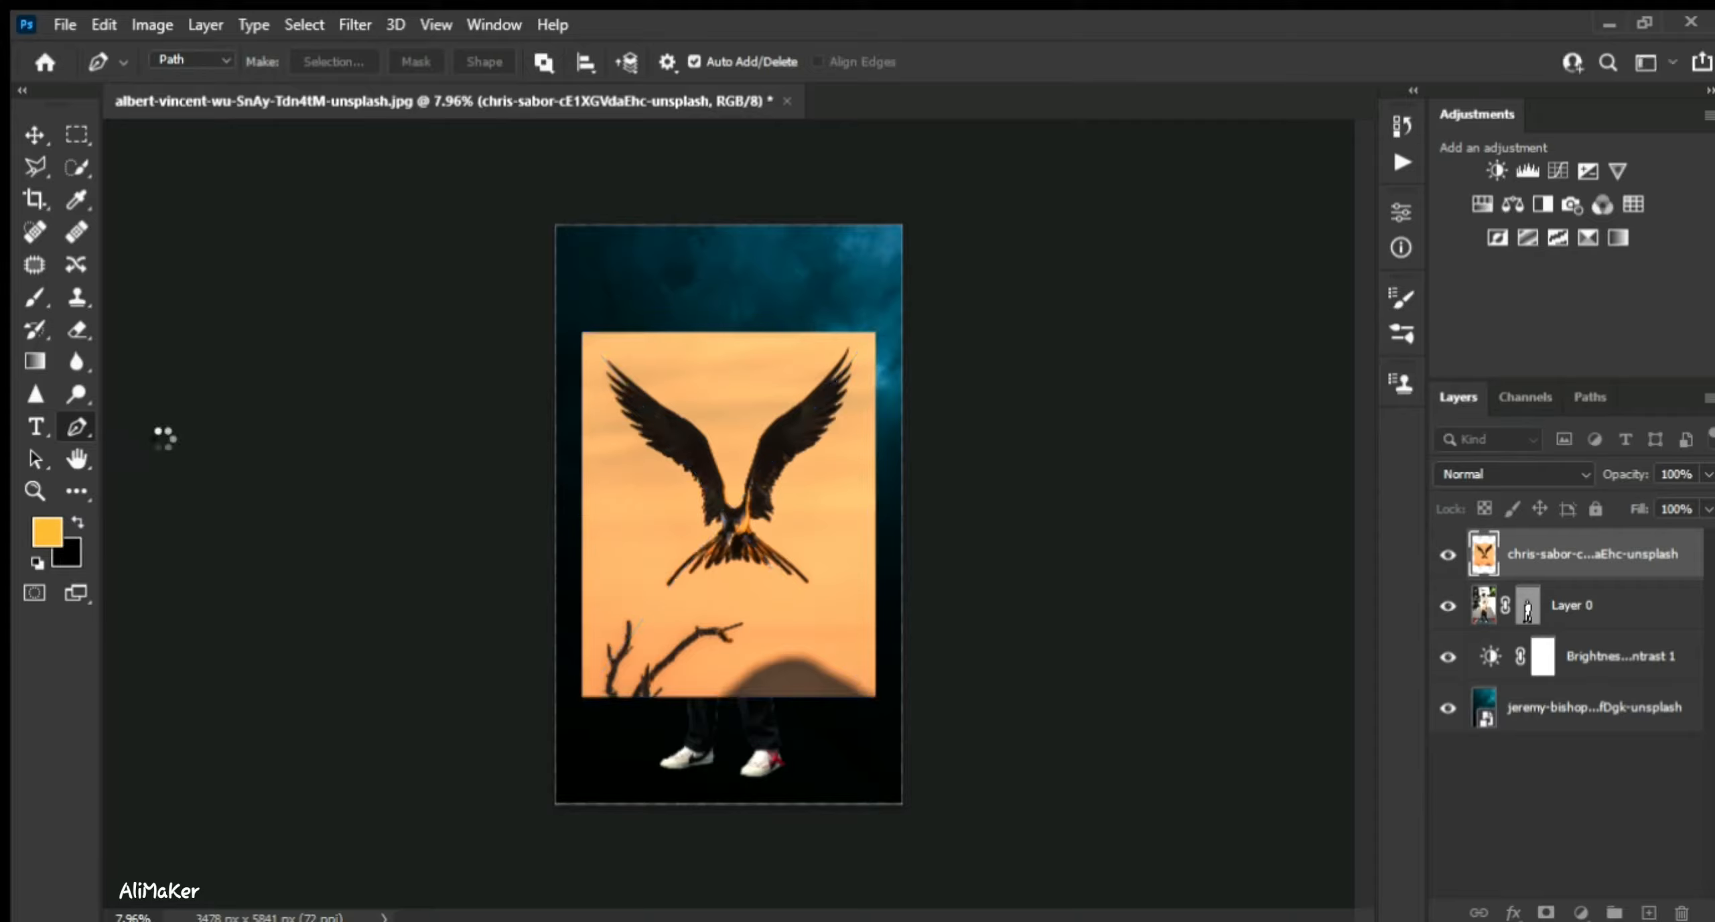
scroll(710, 499, "up", 10)
scroll(793, 672, "up", 5)
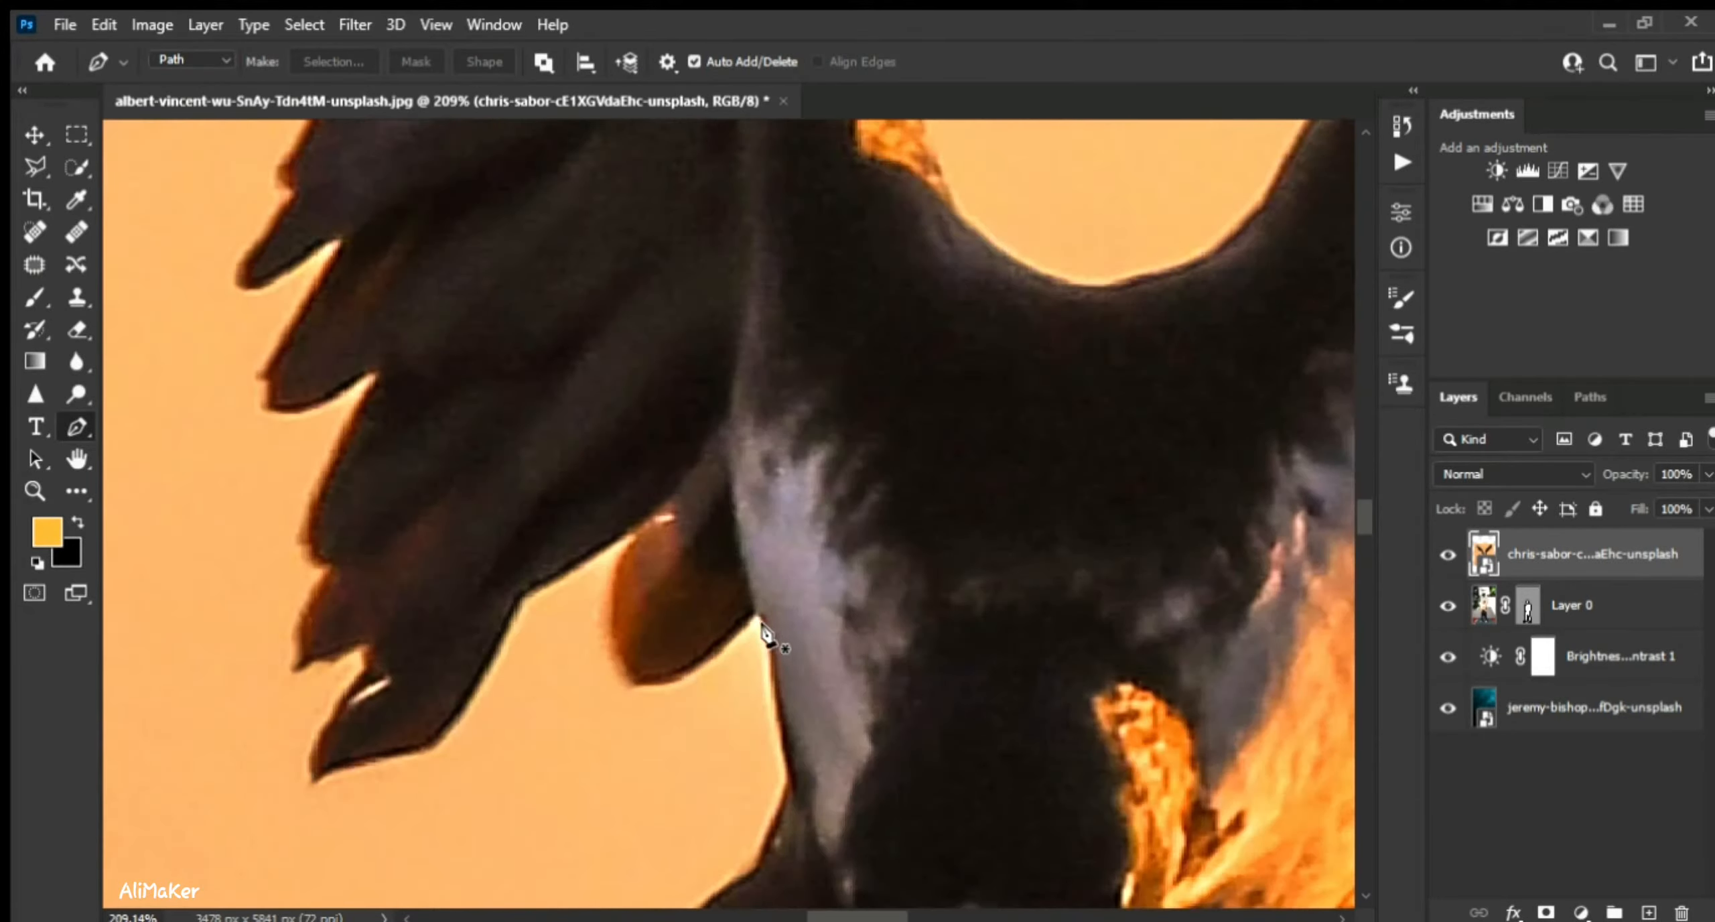
left_click(758, 611)
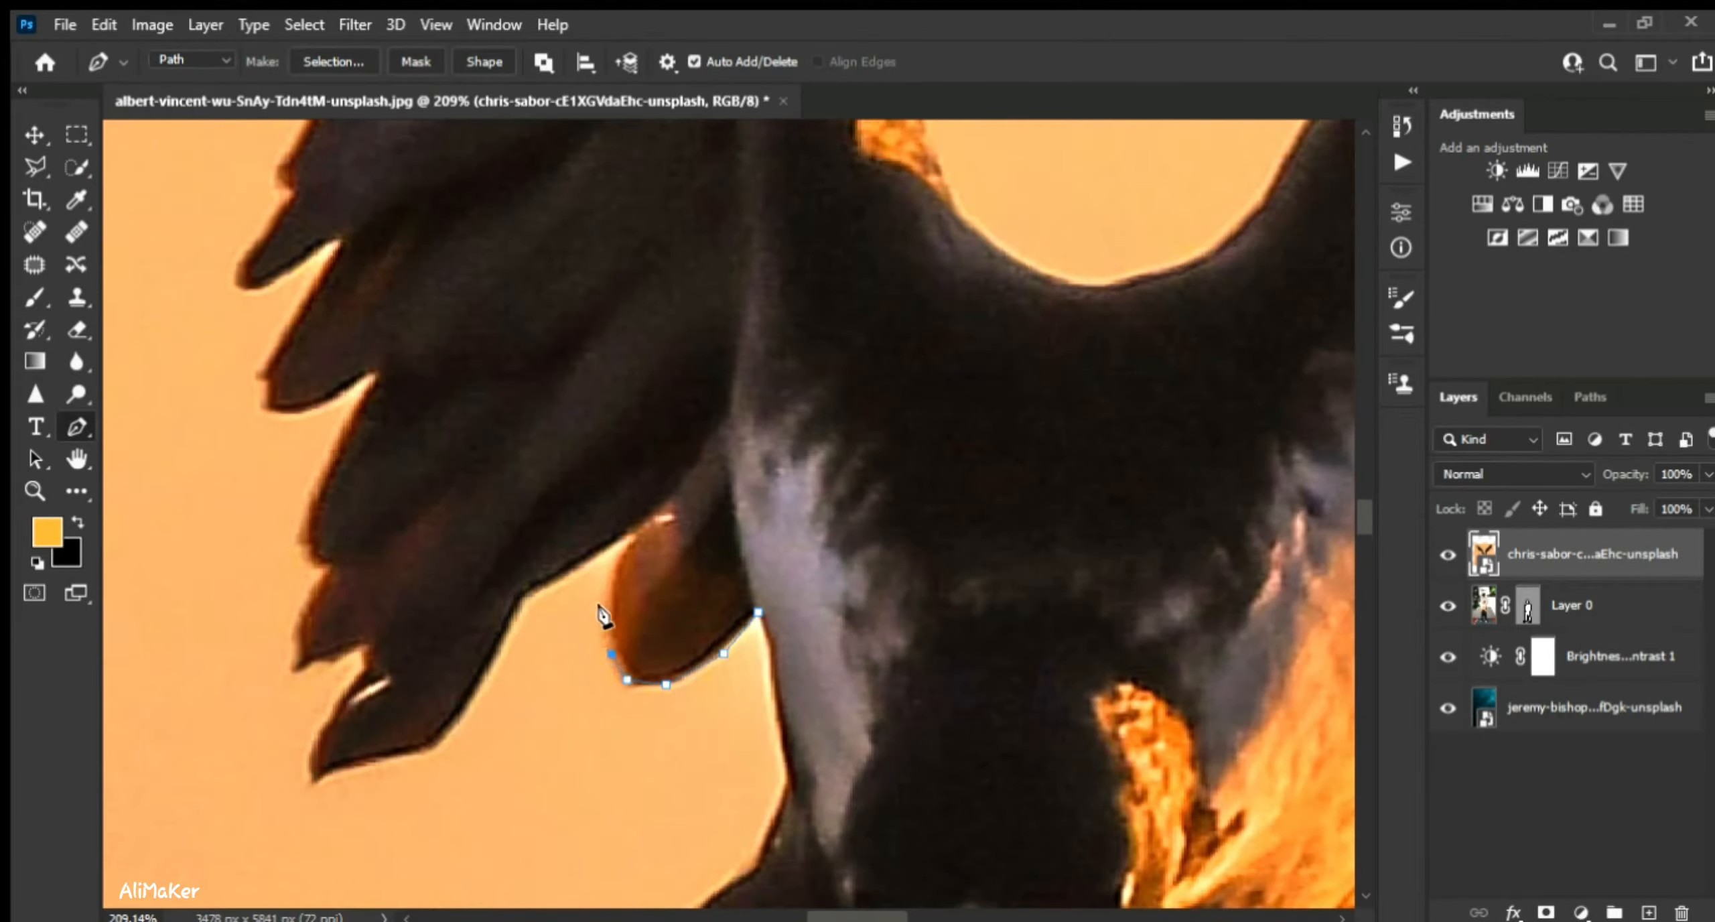
left_click(608, 549)
left_click(553, 575)
left_click(535, 591)
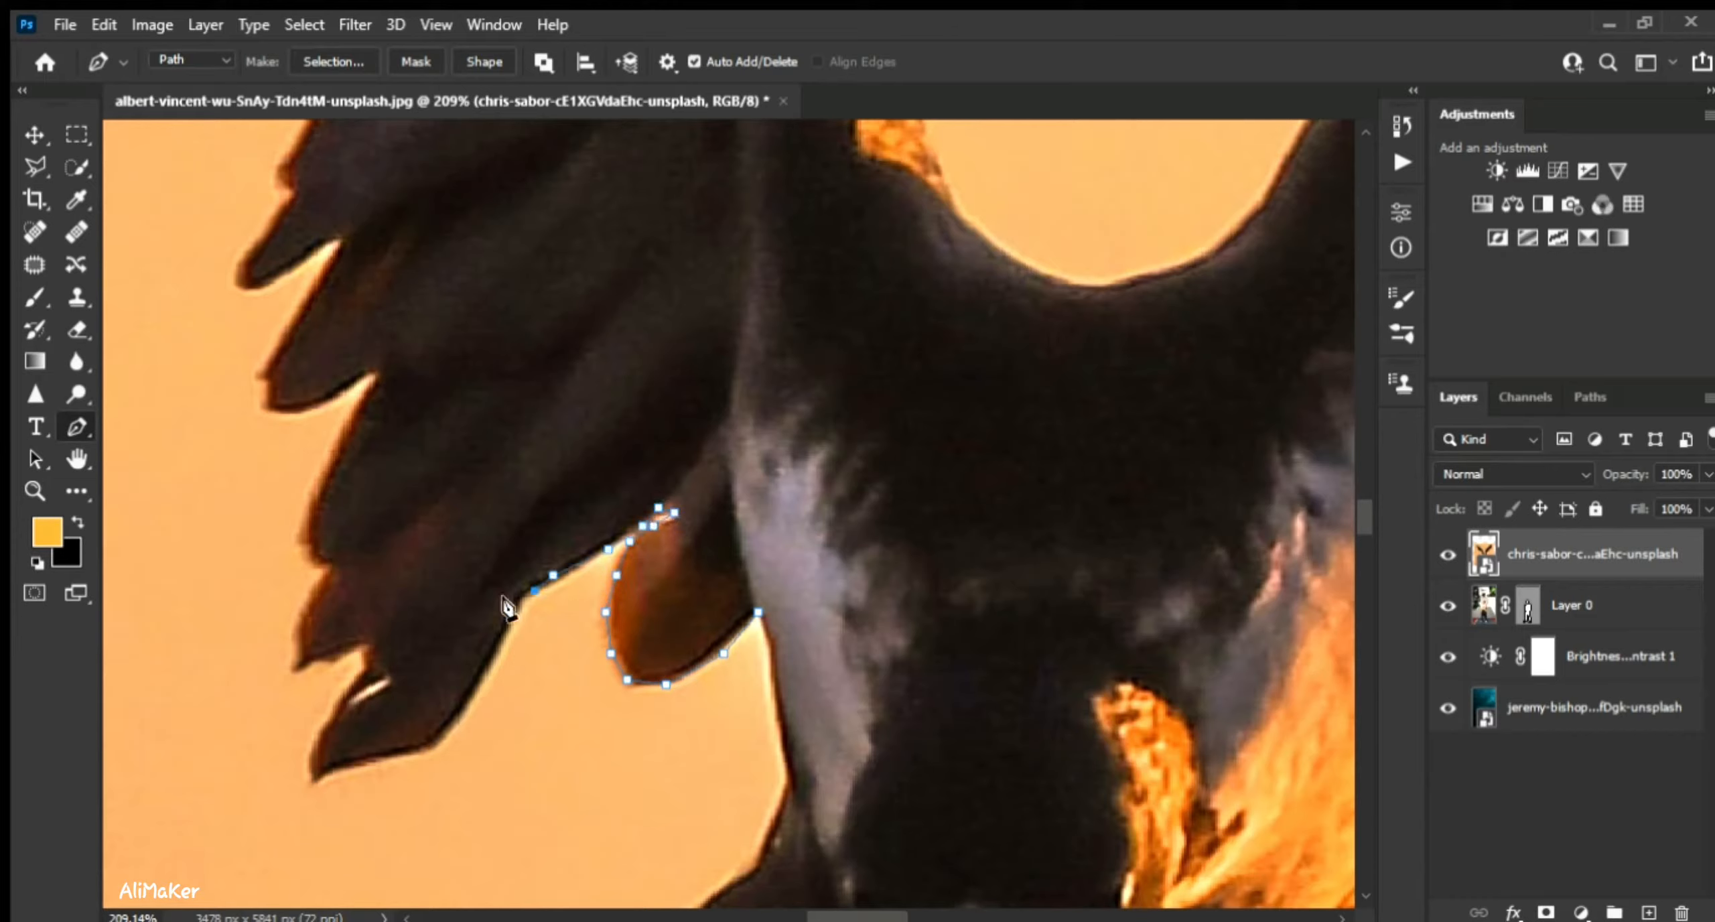
- Continue the path along the underside of the lowest wing feather down to its pointed tip
left_click(517, 606)
left_click(500, 641)
left_click(476, 685)
left_click(443, 732)
left_click(424, 749)
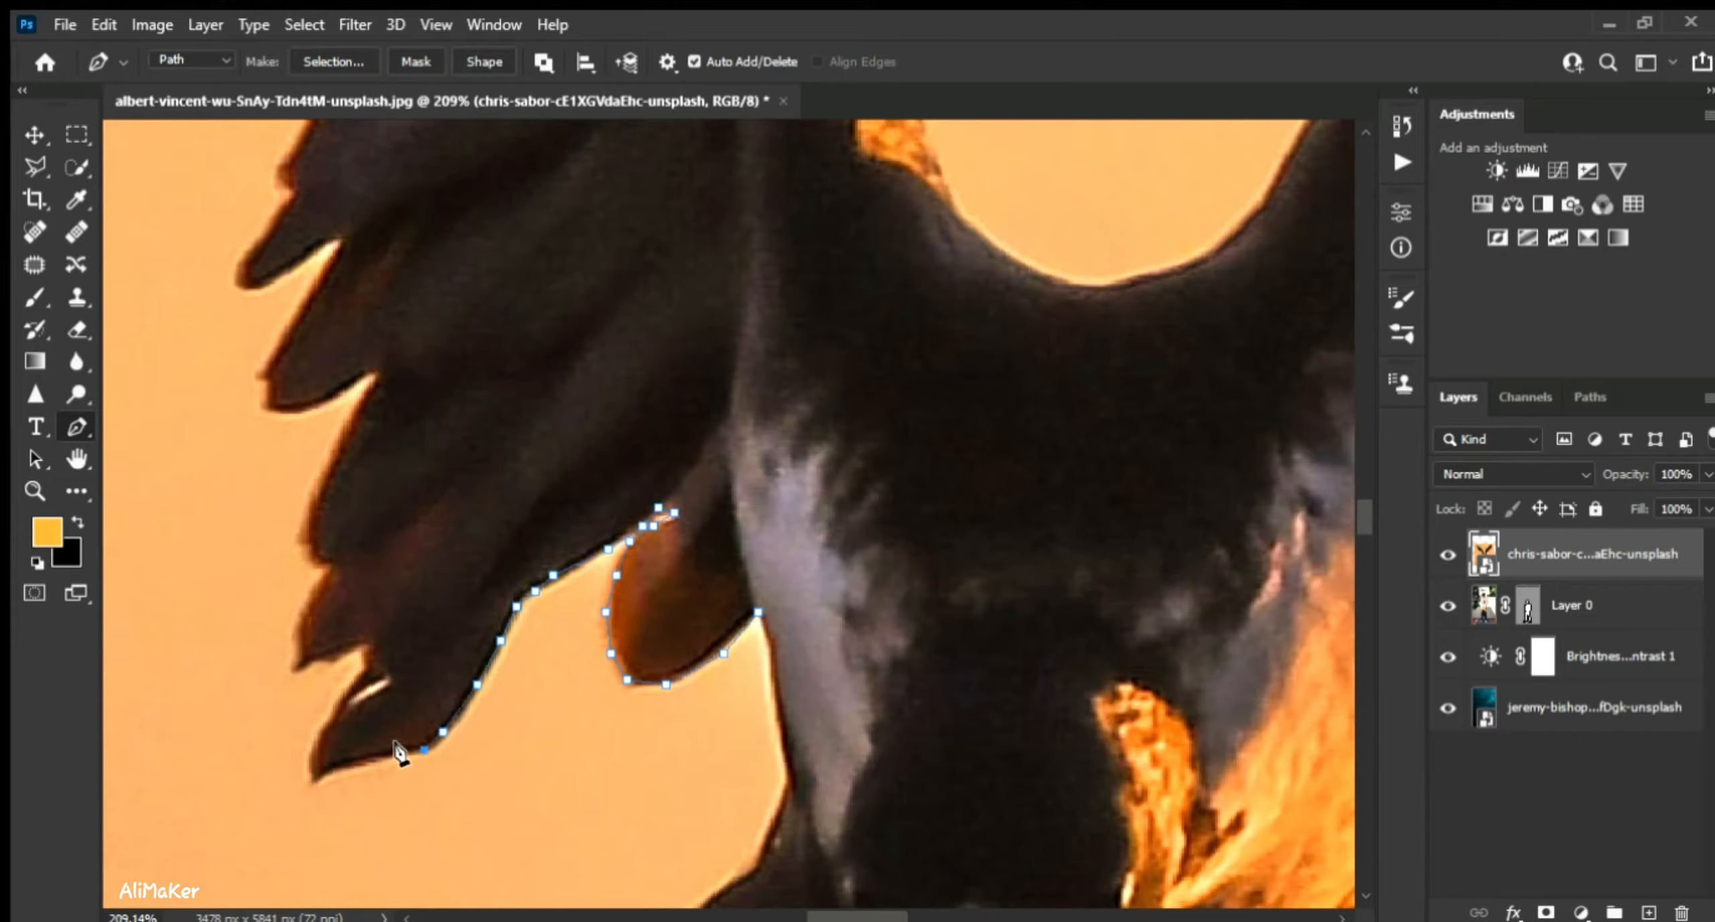
left_click(339, 765)
left_click(315, 778)
- Trace back up from the lowest feather tip and around the notch to the neighbouring feather's tip
left_click(309, 750)
left_click(325, 726)
left_click(333, 714)
left_click(367, 666)
left_click(364, 653)
left_click(338, 656)
left_click(306, 664)
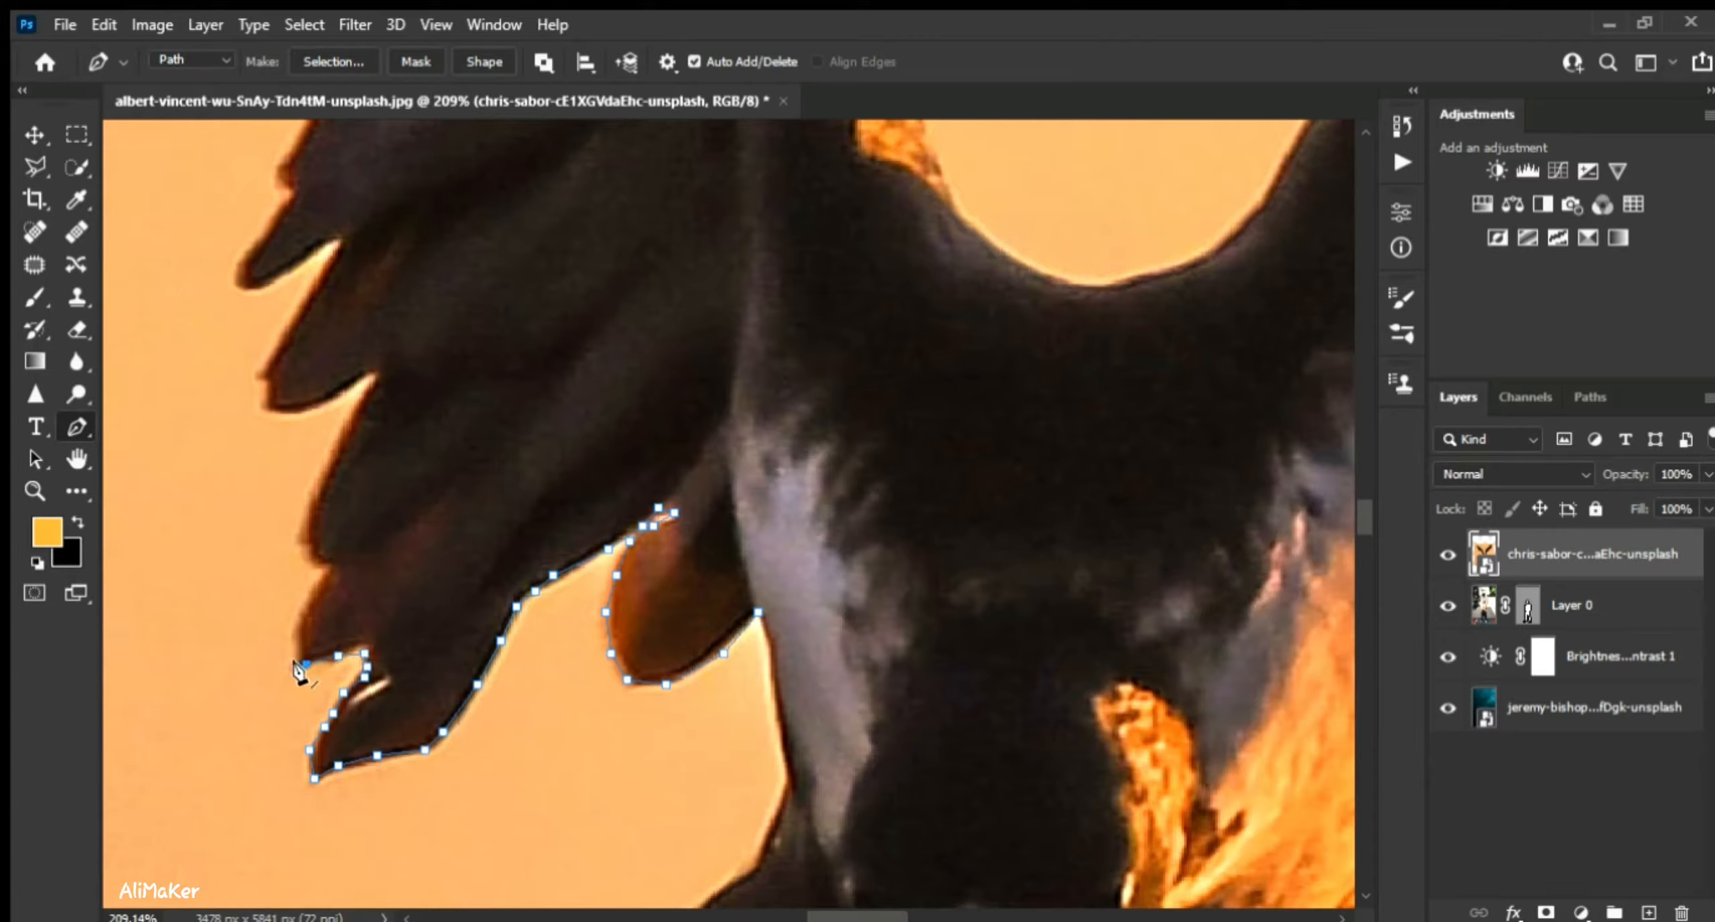
- Trace up the next two feather tips and into the notch beneath the following pointed feather
left_click_drag(317, 562, 306, 564)
scroll(333, 404, "up", 3)
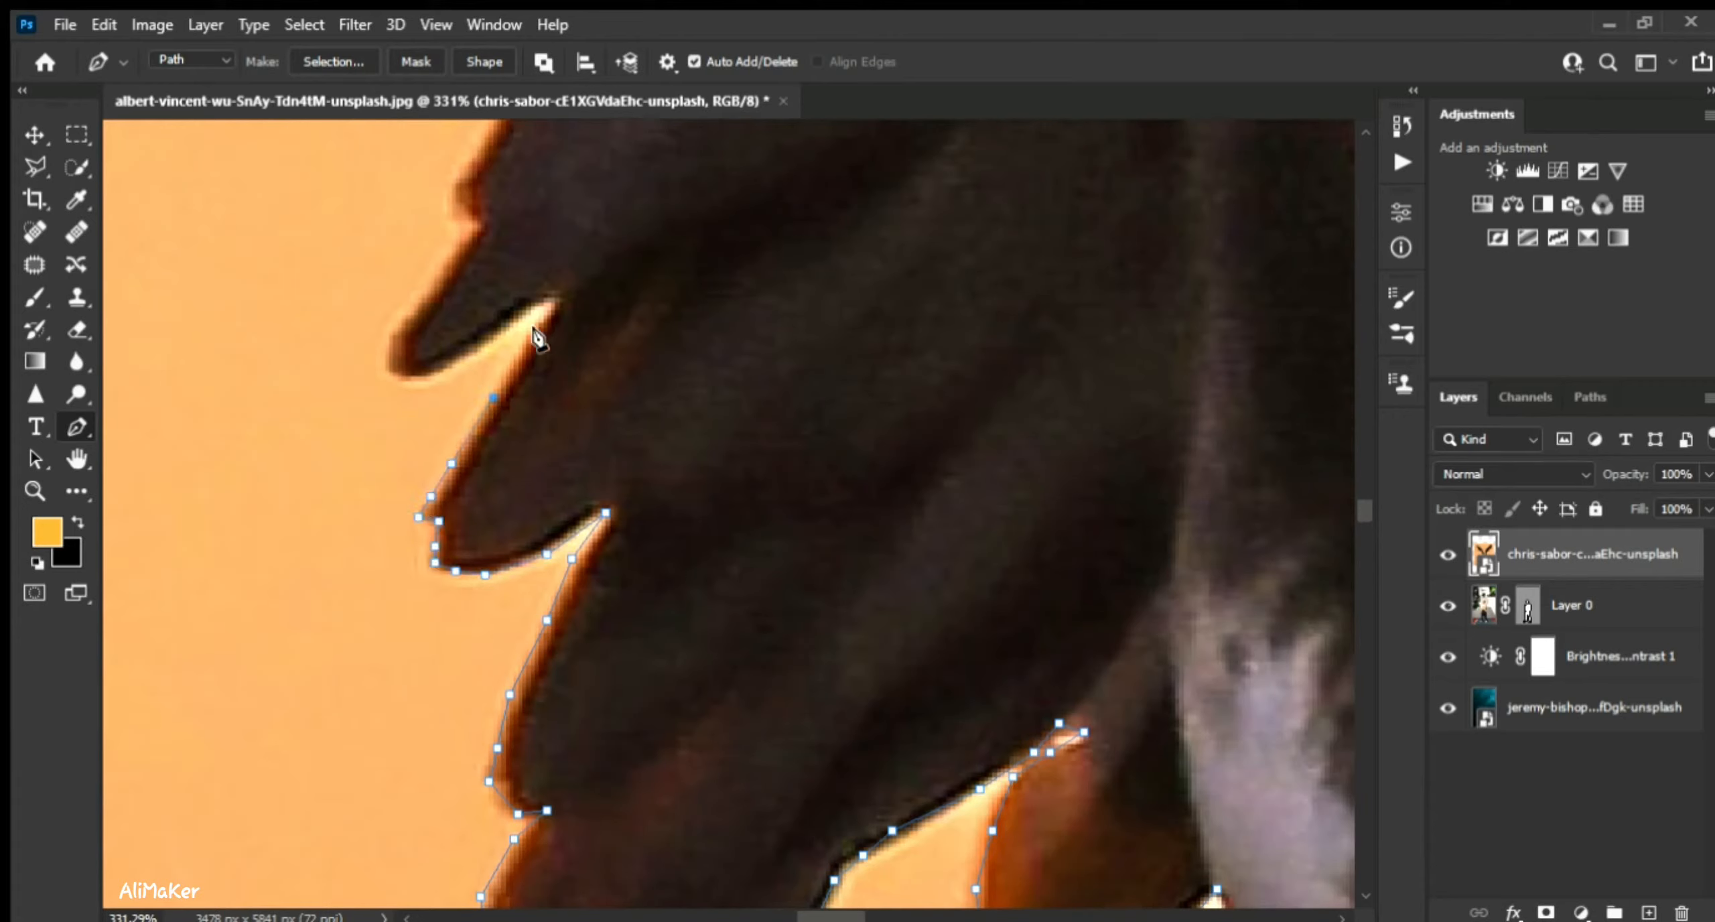
left_click(561, 302)
left_click(539, 302)
left_click(522, 314)
left_click(494, 331)
- Trace up the outer side of the pointed feather and around the small step above it
left_click(405, 314)
left_click(438, 270)
left_click(464, 237)
left_click(480, 224)
left_click(460, 211)
left_click(455, 187)
left_click(472, 163)
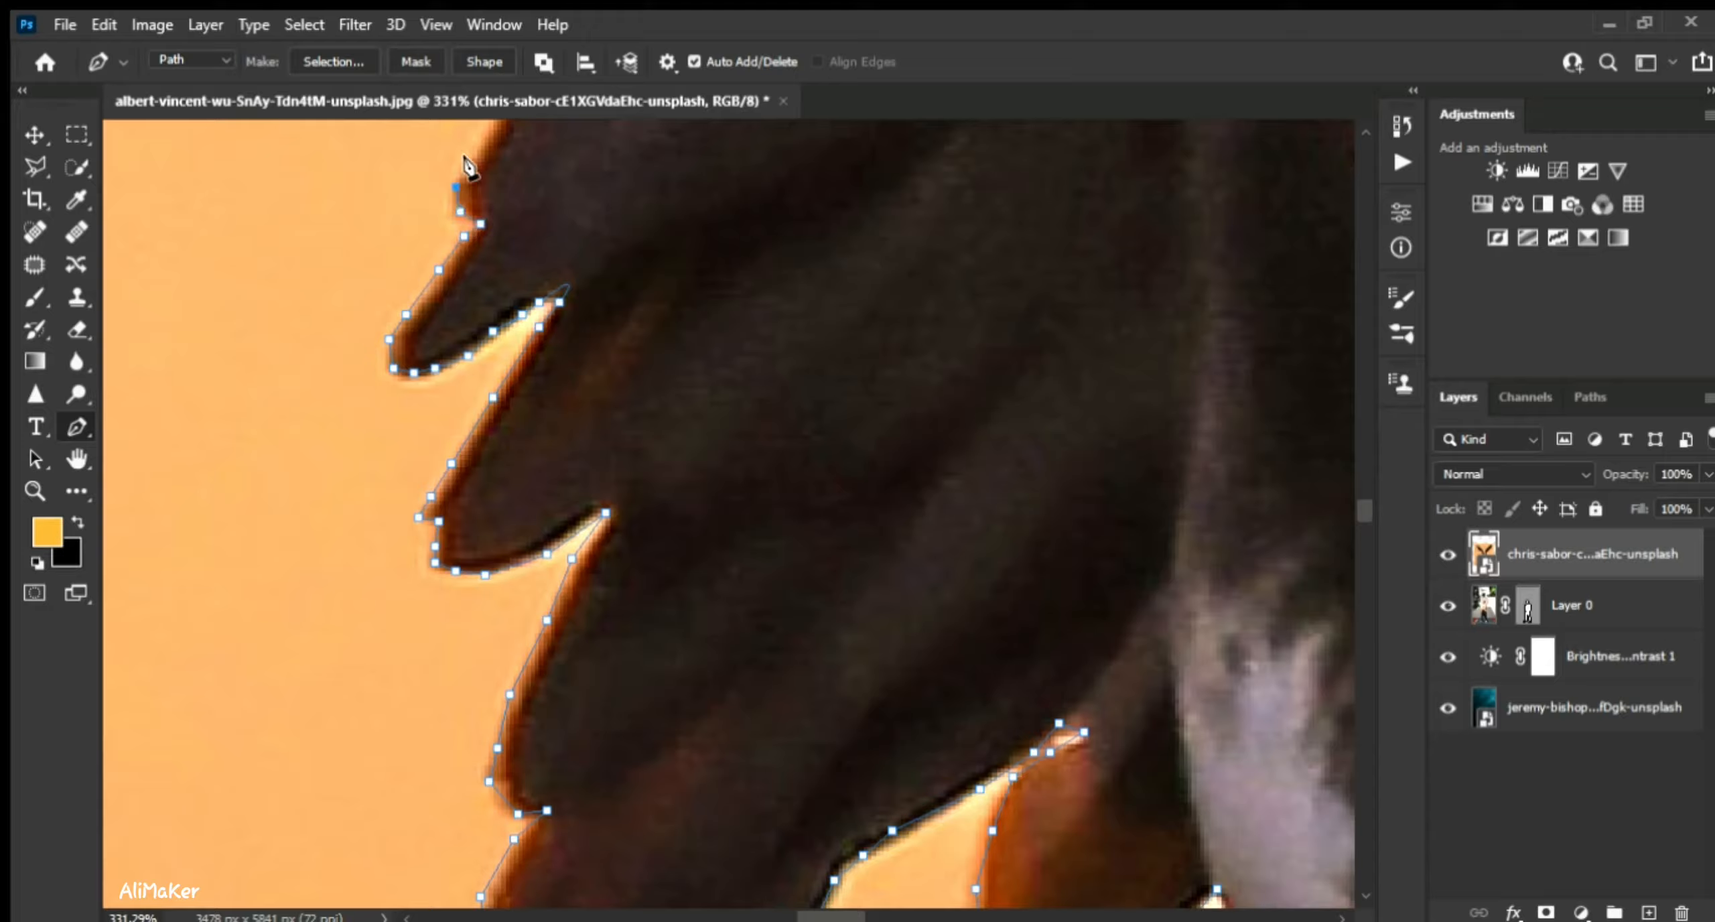
- Continue the path up into the next notch and around the short feather tip above it
left_click_drag(682, 306, 796, 755)
left_click(620, 562)
left_click(645, 491)
left_click(624, 486)
left_click(607, 495)
left_click(587, 499)
left_click(565, 491)
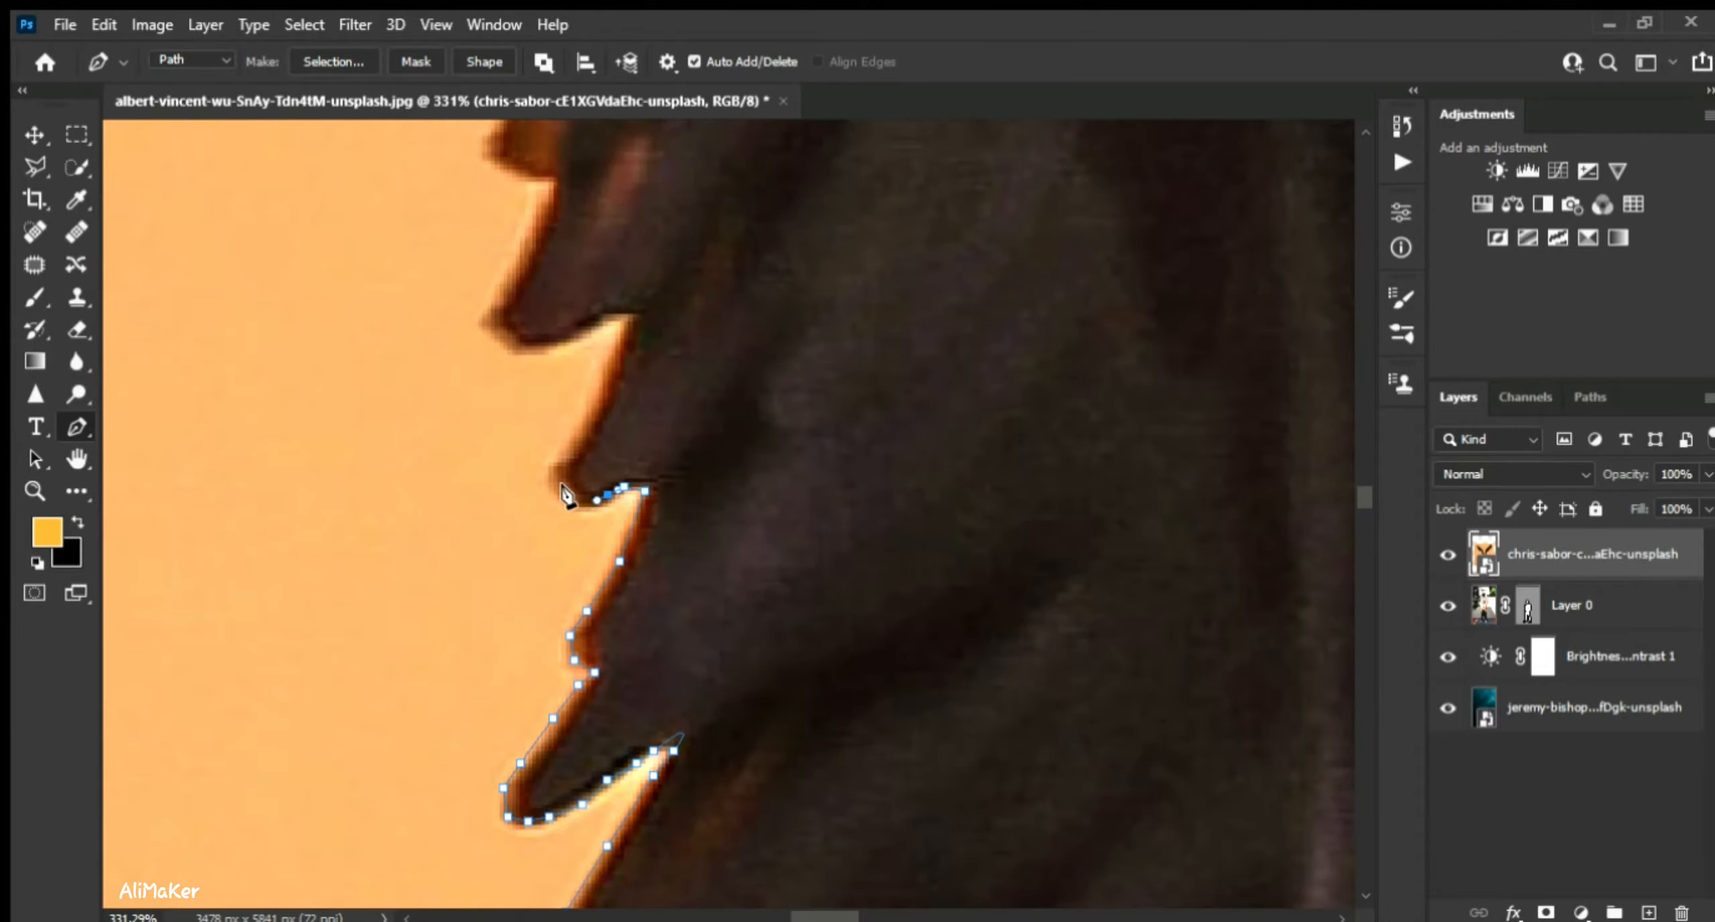
left_click(562, 451)
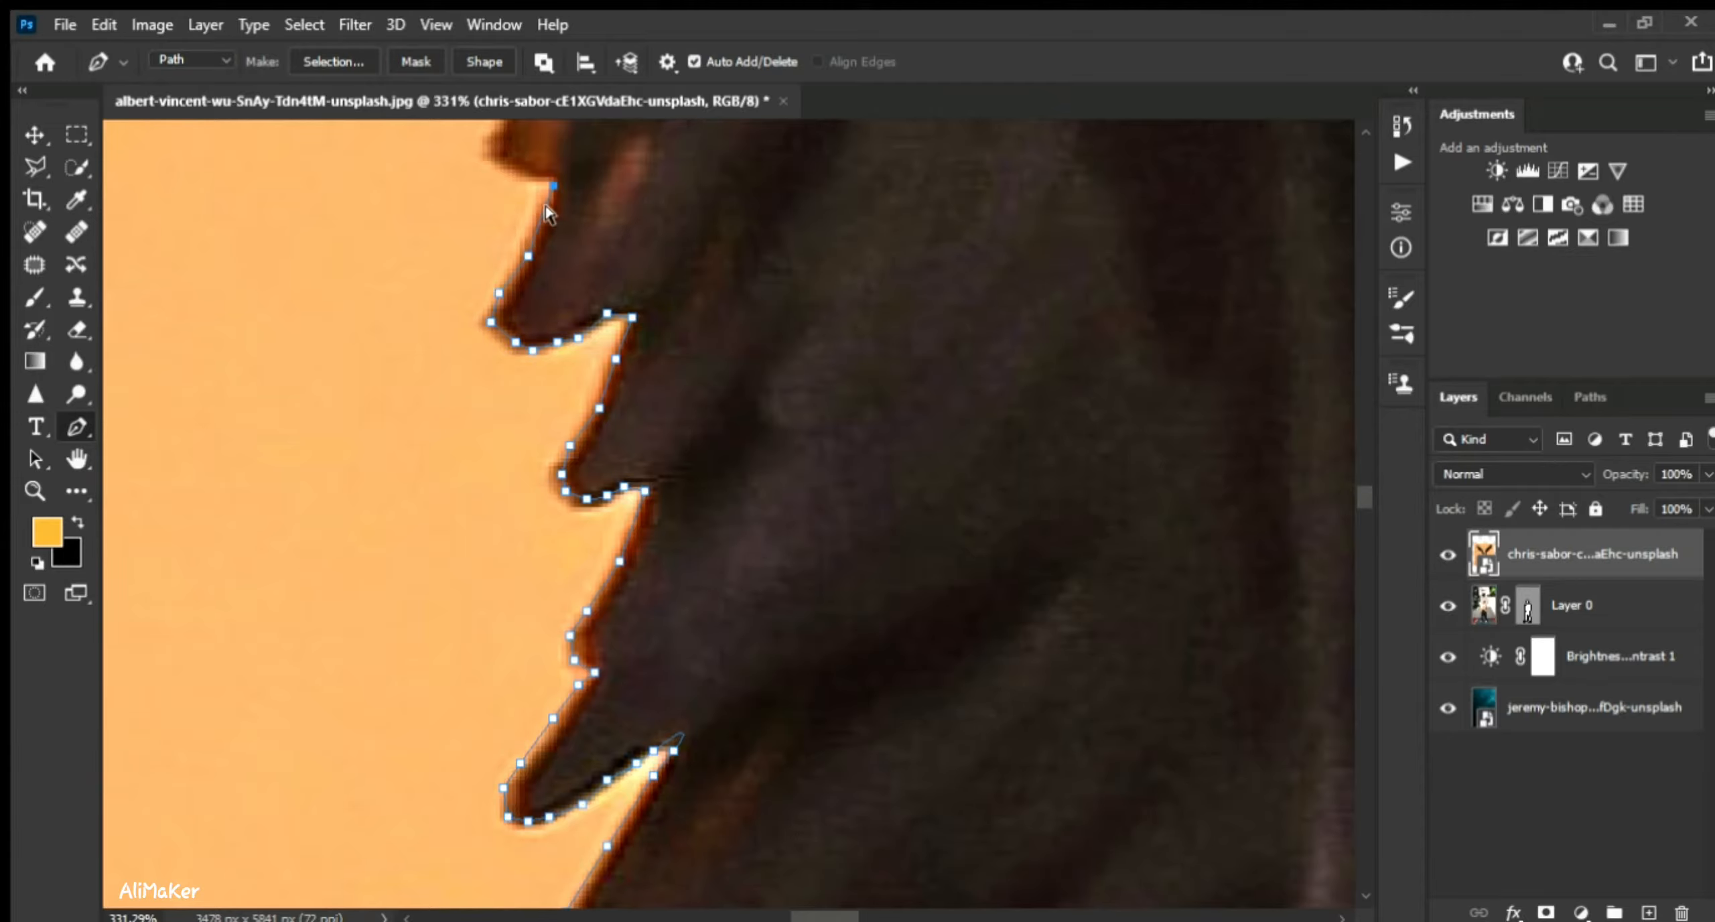
- Trace the wing's jagged outer edge past the small brown tip and up the stepped feathers above
left_click_drag(475, 146, 553, 605)
left_click(560, 601)
left_click(577, 577)
left_click(606, 523)
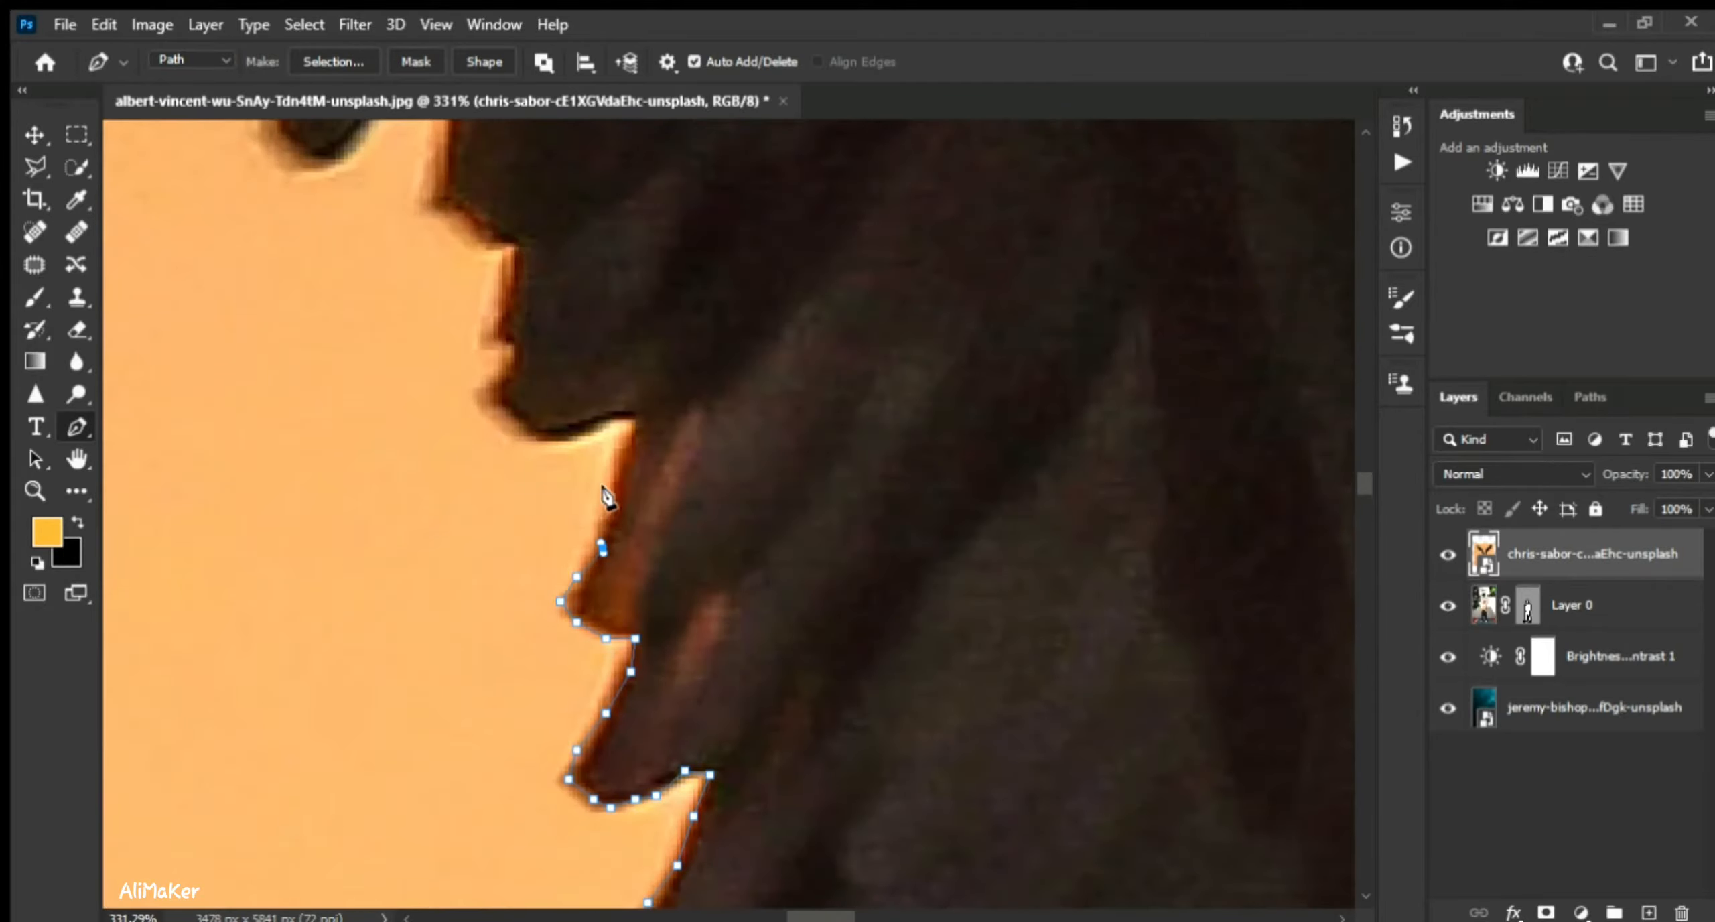
left_click(606, 477)
left_click(452, 231)
left_click(423, 213)
left_click(415, 190)
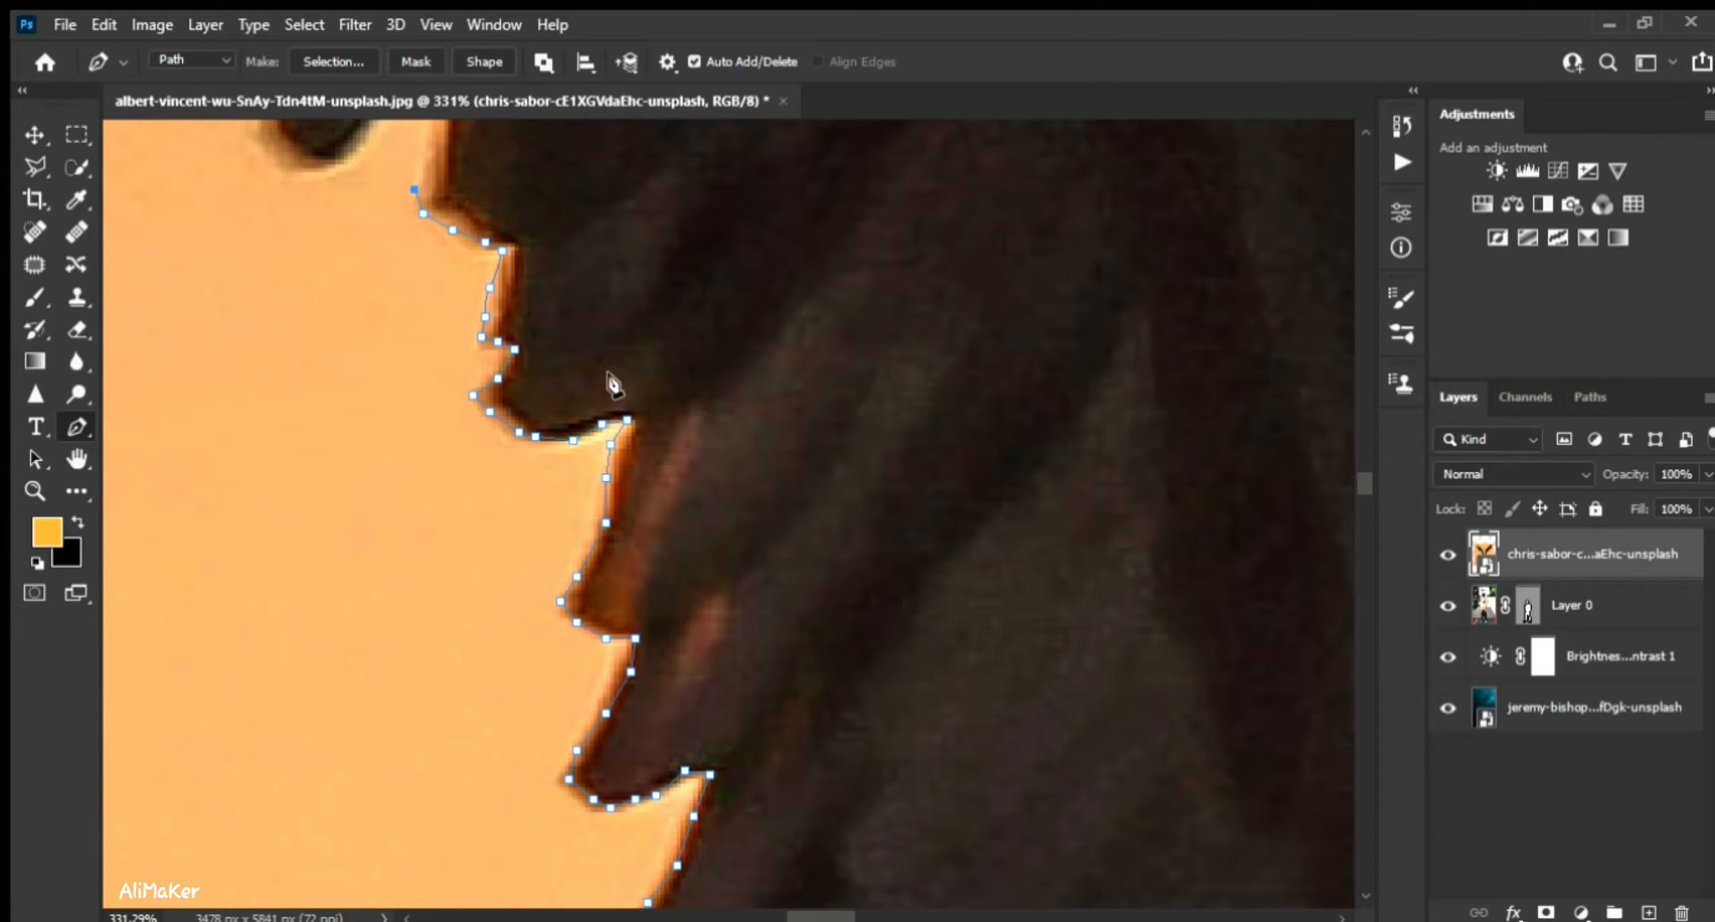
- Trace the deep notch, the rounded feather beside it and the stepped edge up toward the next narrow gap
left_click_drag(606, 382, 767, 819)
left_click(584, 565)
left_click(596, 516)
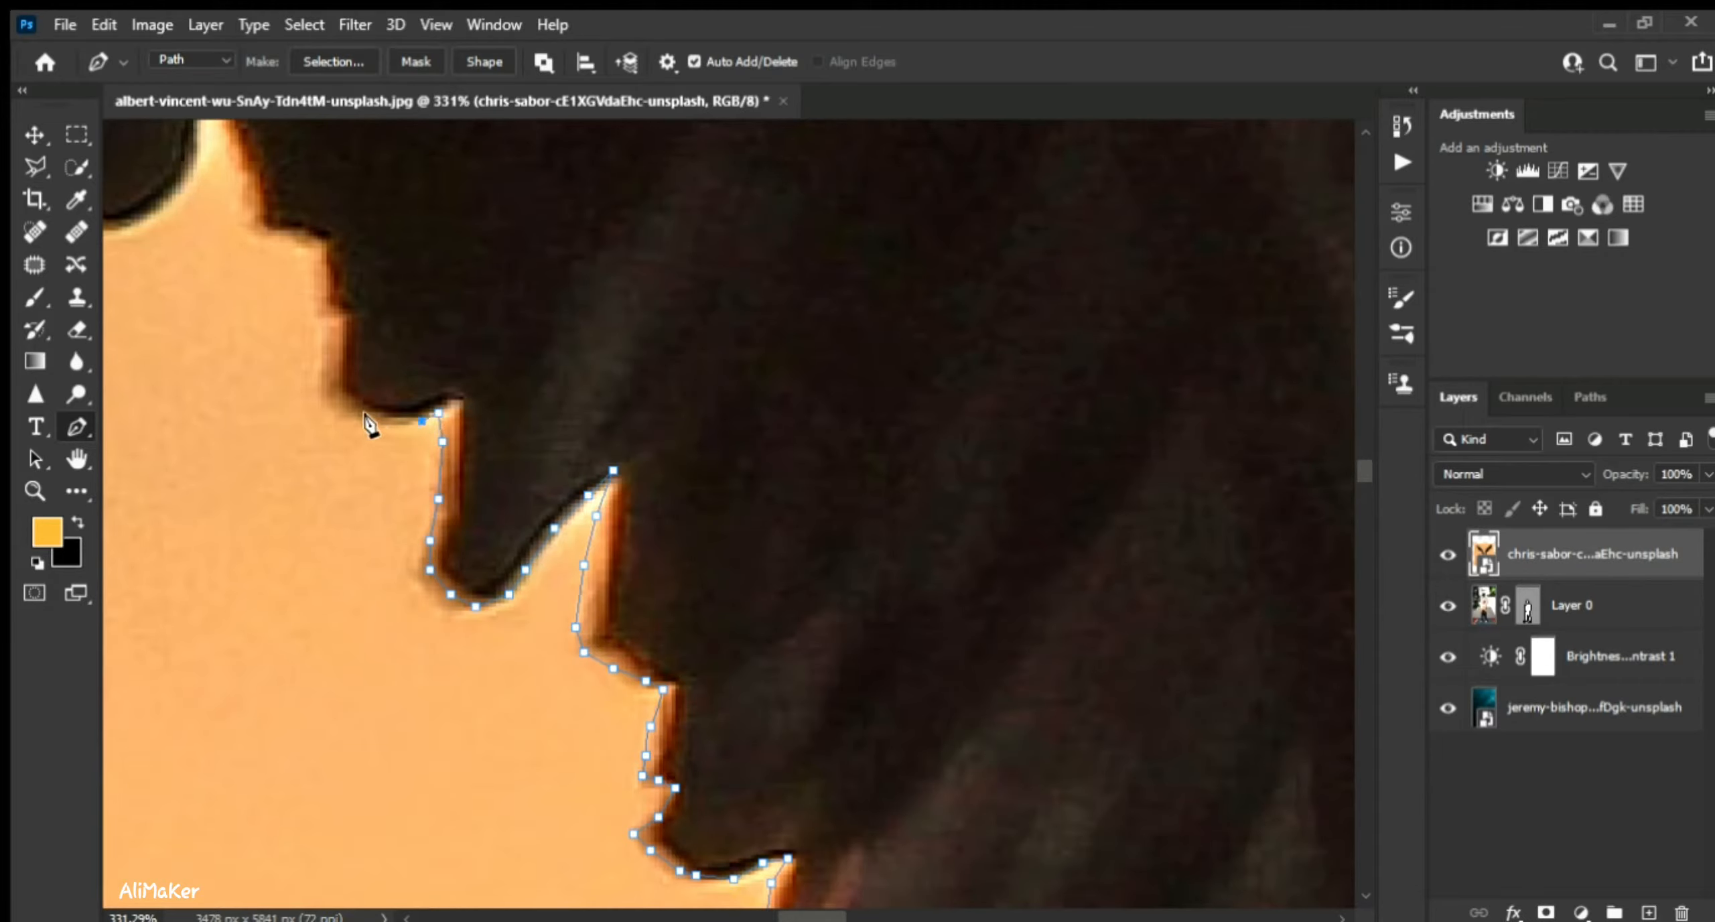
left_click(255, 236)
left_click(230, 206)
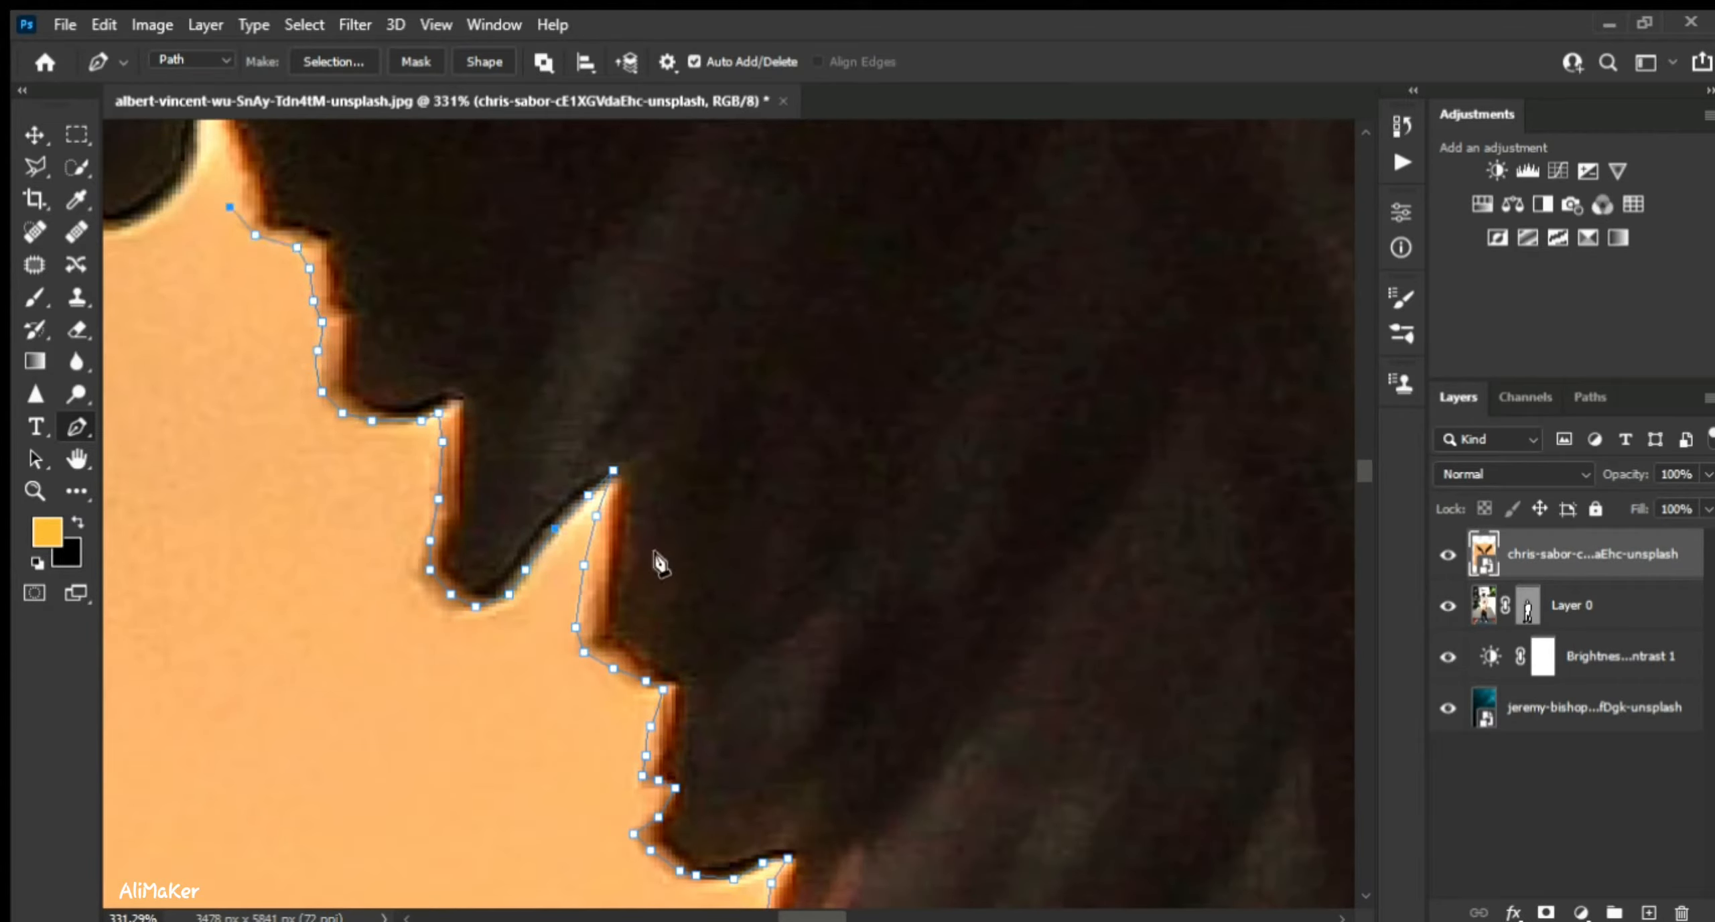
- Undo the last anchor point and place closer ones along the edge leading into the narrow gap
left_click_drag(658, 563, 942, 846)
scroll(523, 455, "up", 6)
key("ctrl+z")
left_click(520, 481)
left_click_drag(506, 400, 501, 390)
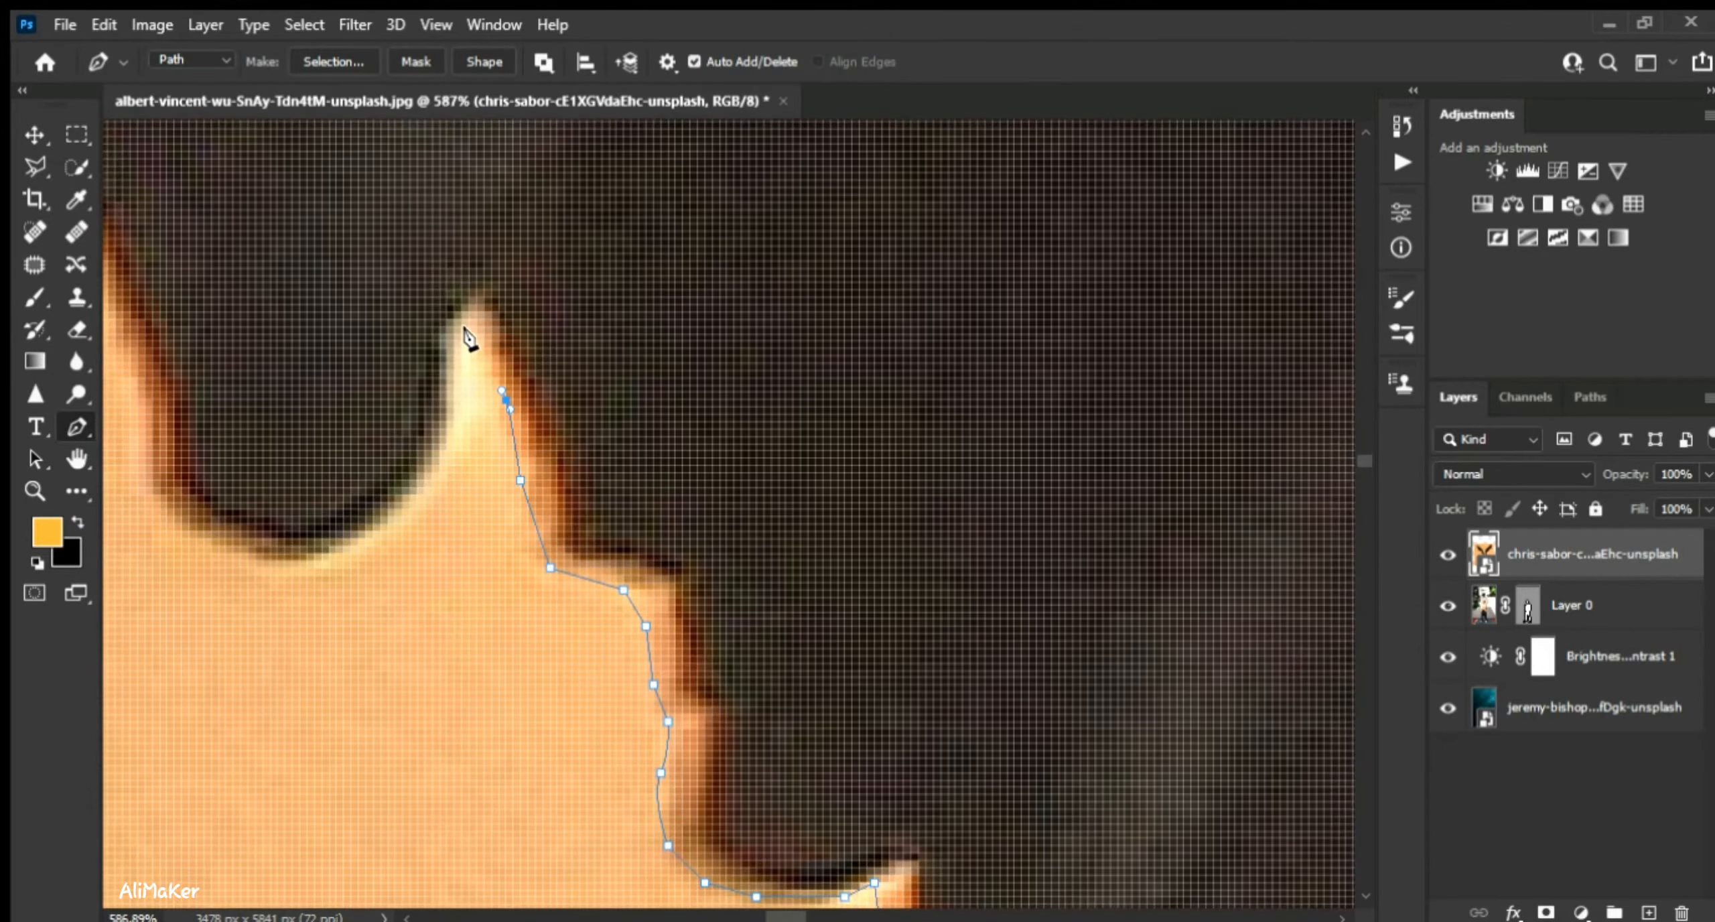
left_click(447, 422)
left_click(425, 473)
left_click(388, 517)
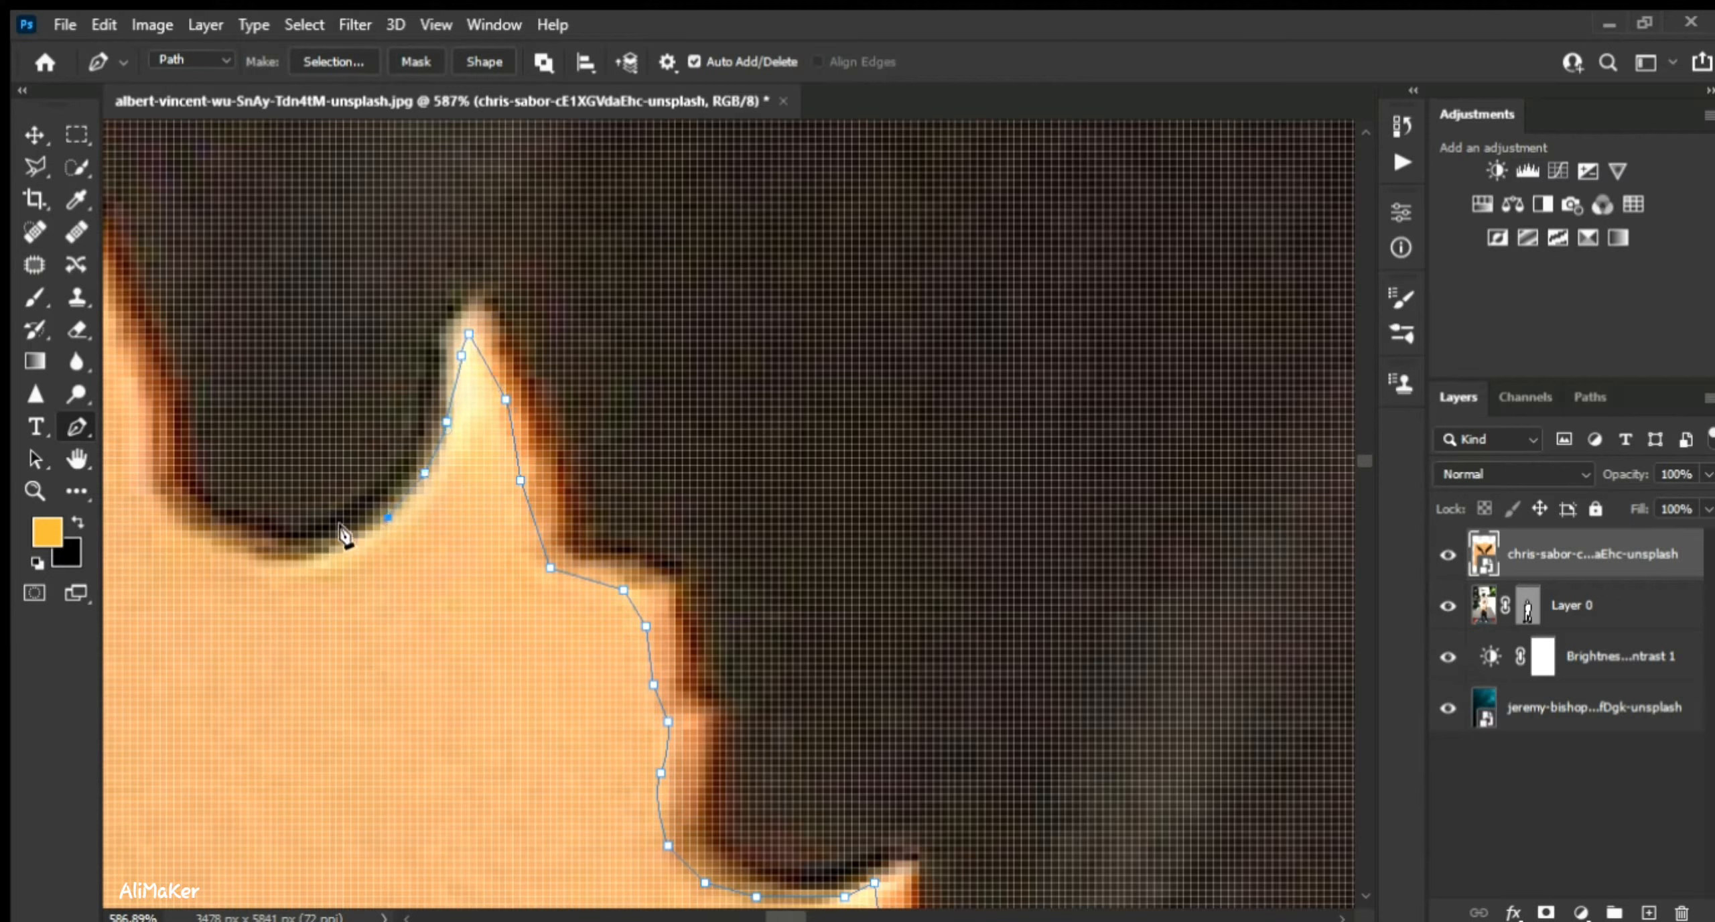
- Trace over the peak of the narrow gap and down the side of the adjoining rounded feather
left_click(492, 327)
left_click(469, 312)
left_click(454, 341)
left_click(447, 385)
left_click(439, 451)
left_click(410, 494)
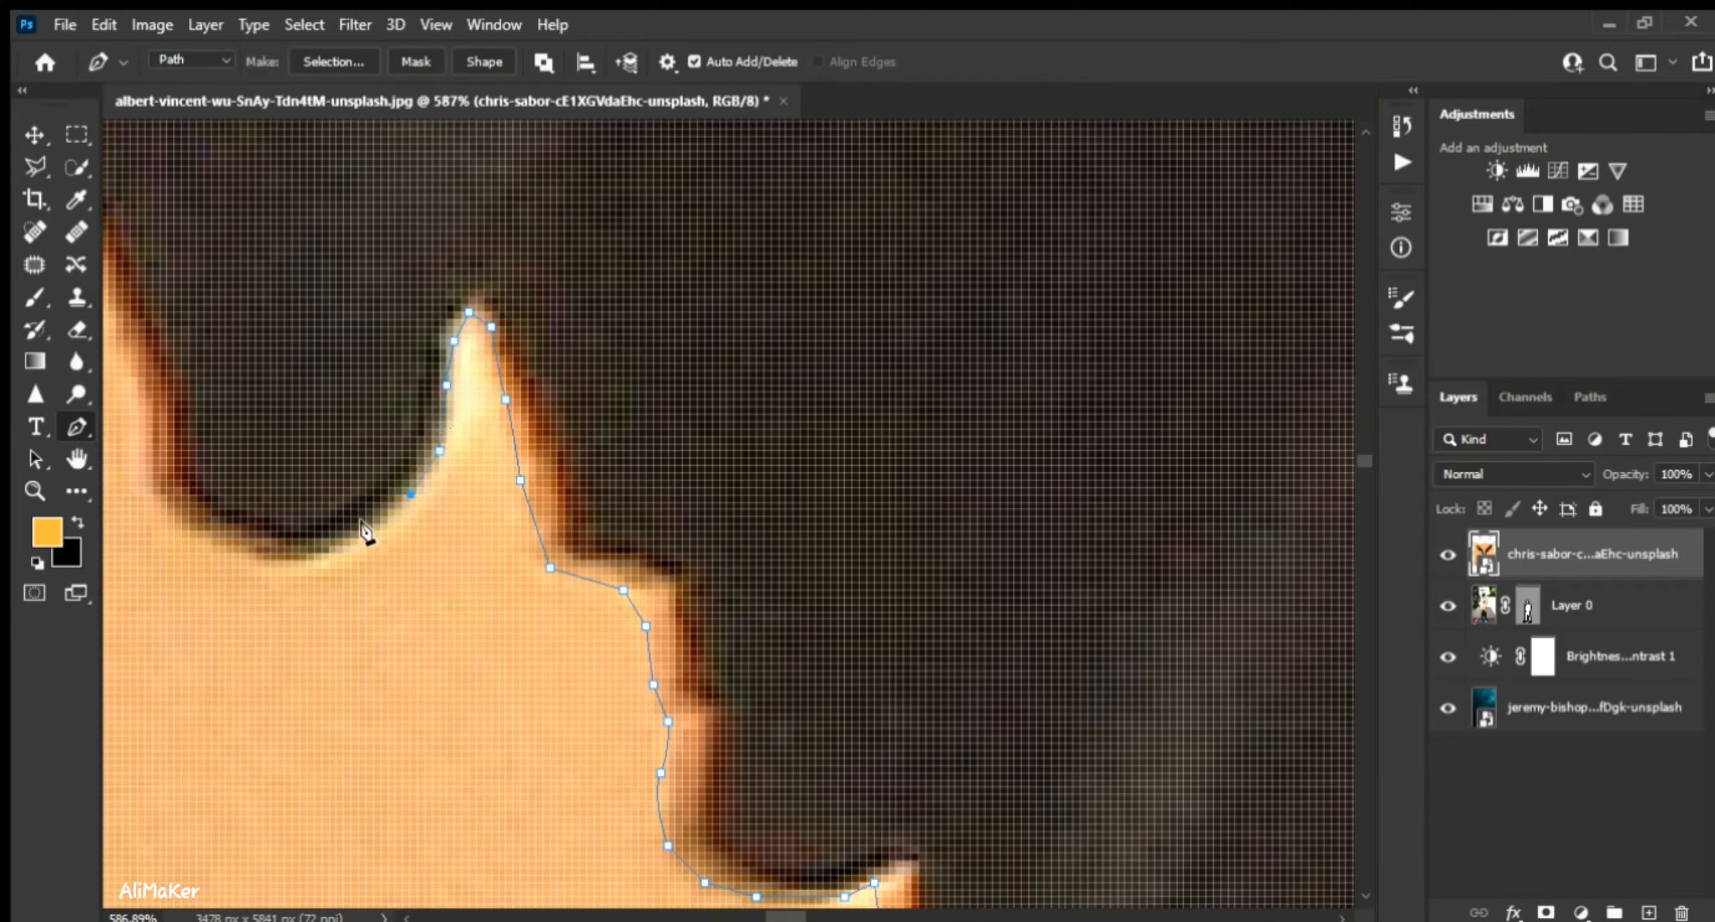
- Trace around the rounded feather's bottom and up the outer edge of the brown feather next to it
left_click(151, 430)
left_click(129, 363)
left_click_drag(856, 527, 1333, 693)
scroll(1334, 693, "down", 8)
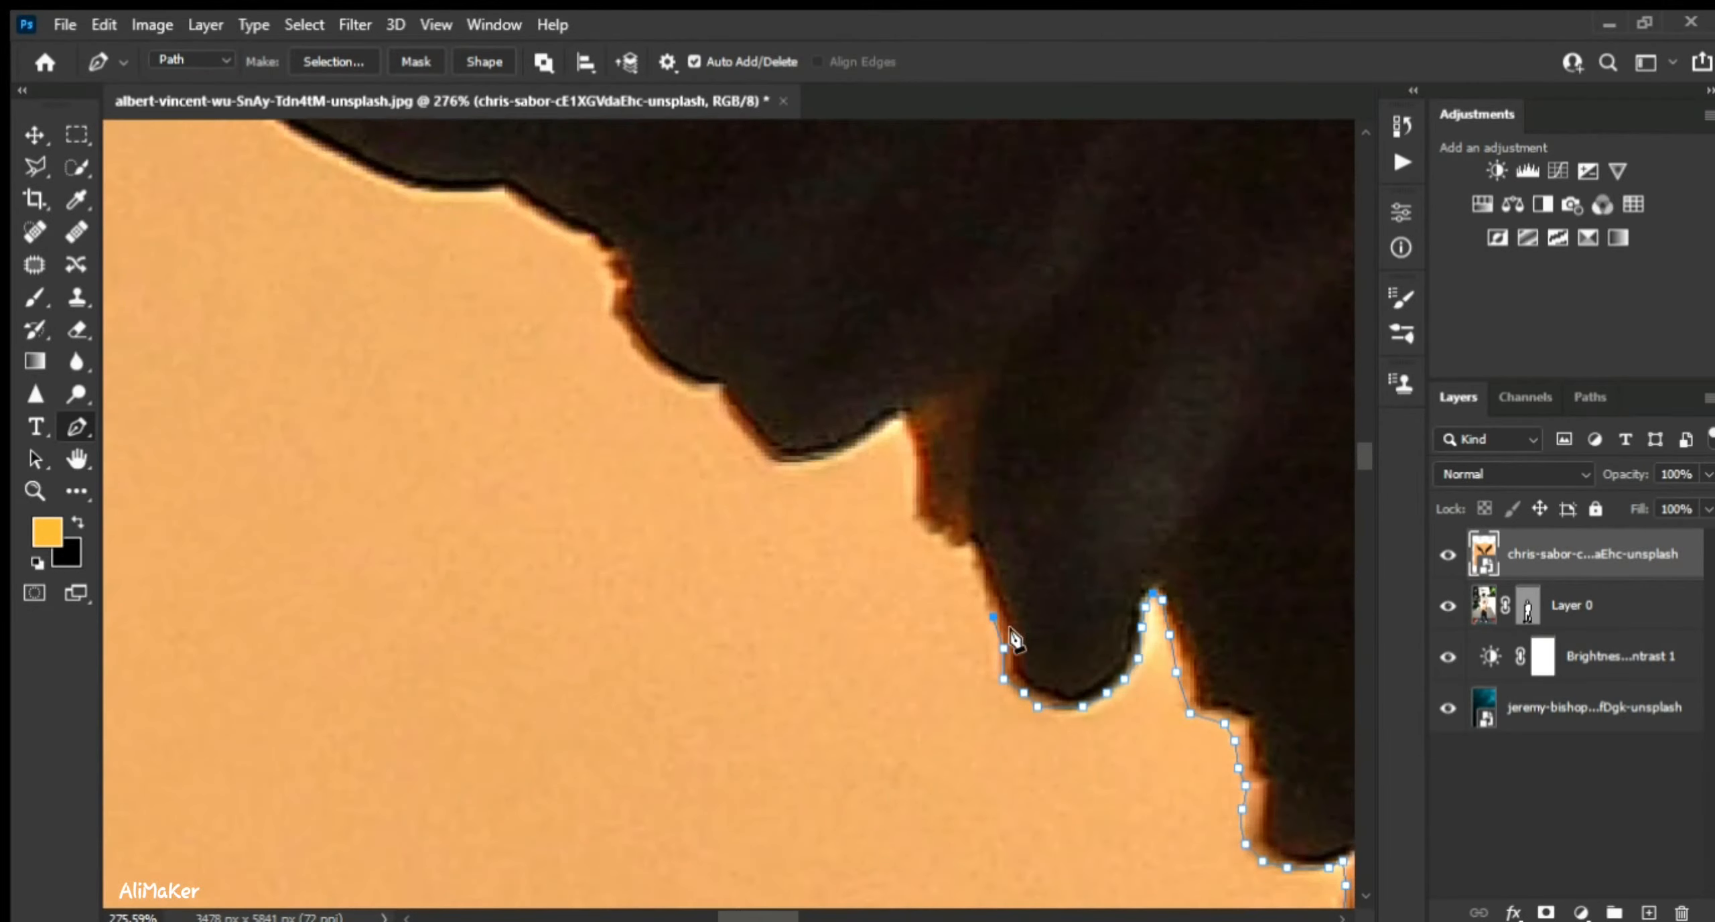
left_click(931, 531)
left_click(914, 504)
left_click(914, 456)
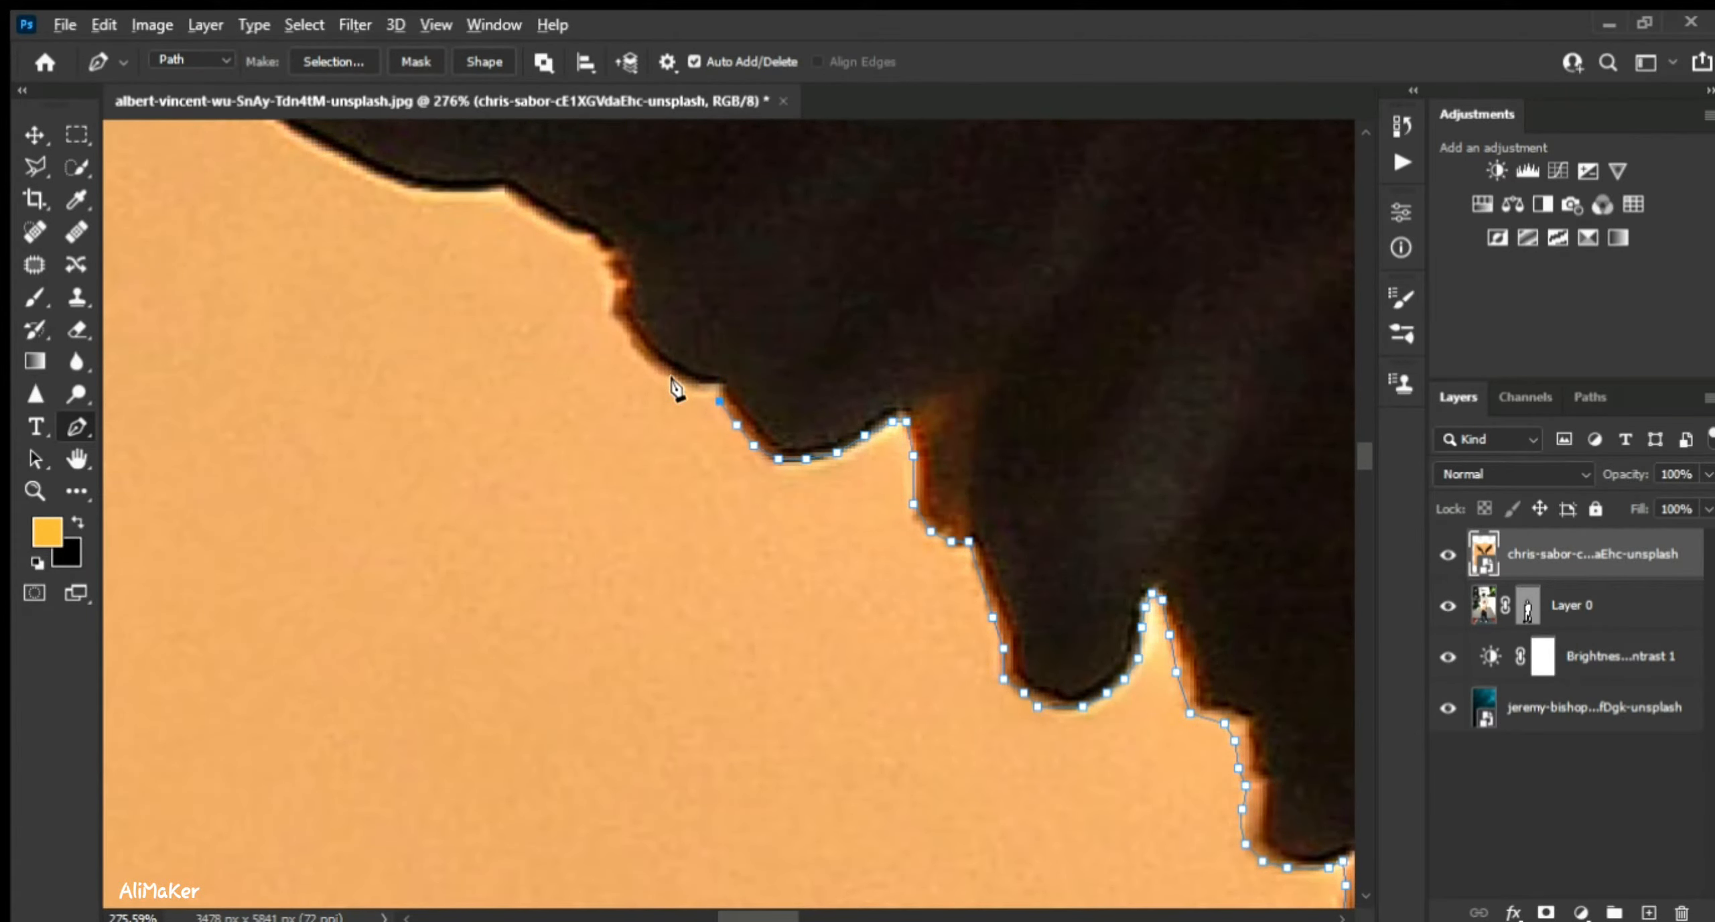
- Trace the scalloped wing edge beyond the brown feather, following its curve and small ragged steps closely
scroll(715, 386, "up", 3)
left_click(716, 387)
left_click(687, 390)
left_click(653, 370)
left_click(544, 188)
left_click(530, 176)
left_click(504, 156)
left_click(497, 149)
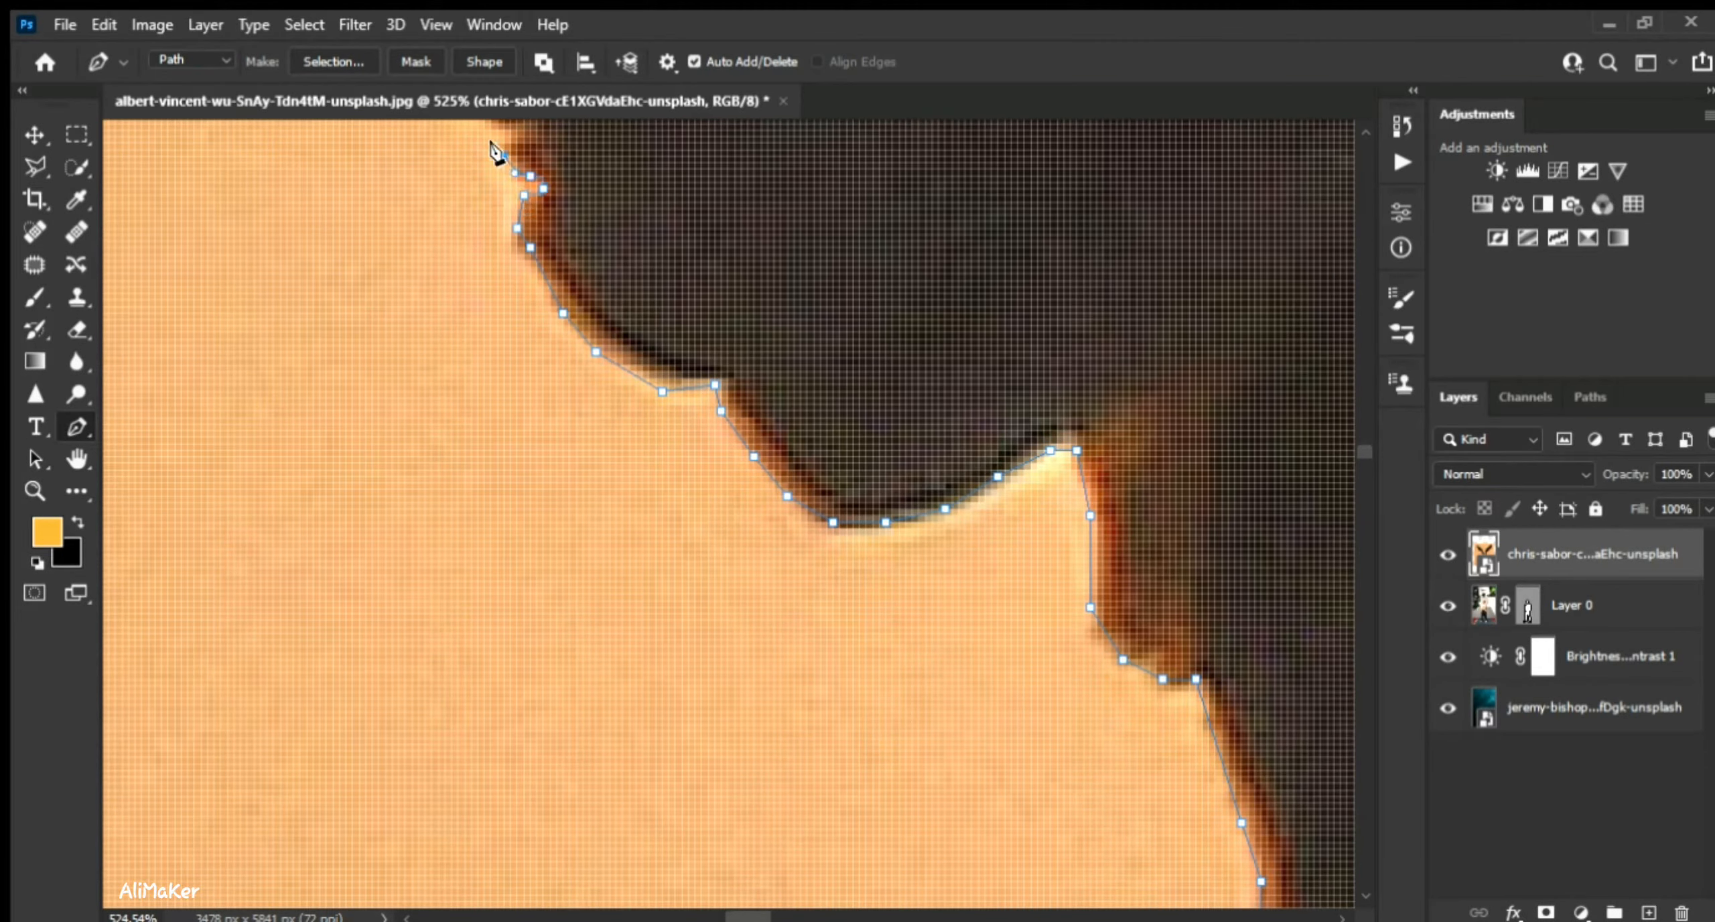
- Follow the long, gently waved underside of the outer wing toward the first long feather tip
left_click_drag(796, 348, 1140, 758)
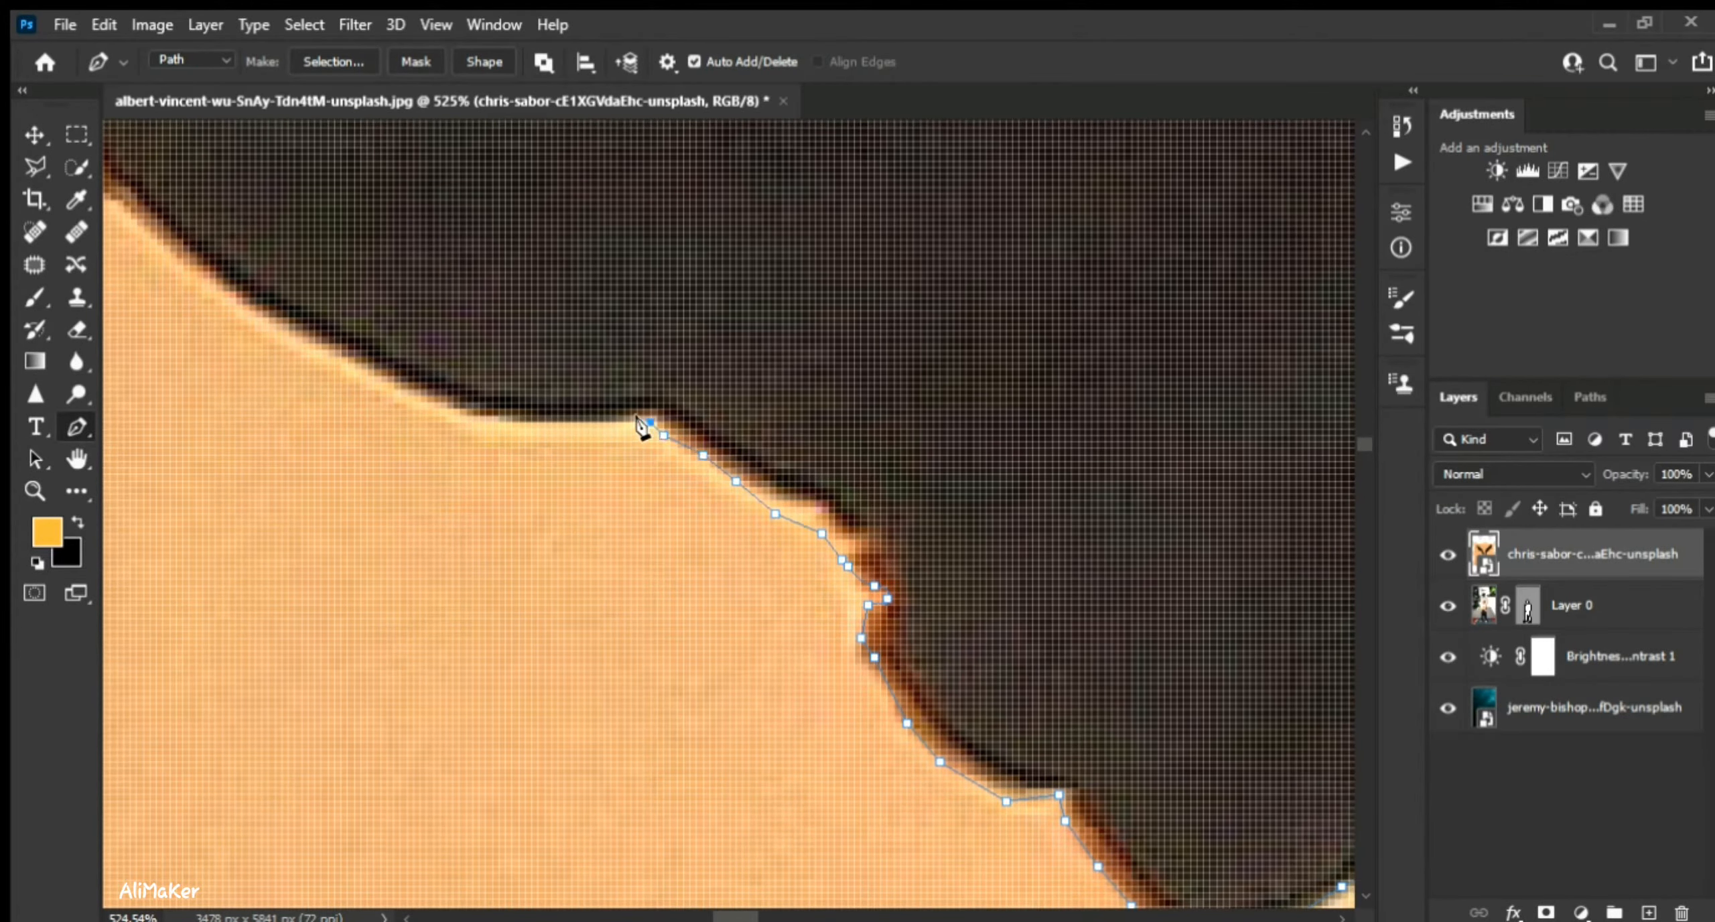
scroll(386, 394, "down", 3)
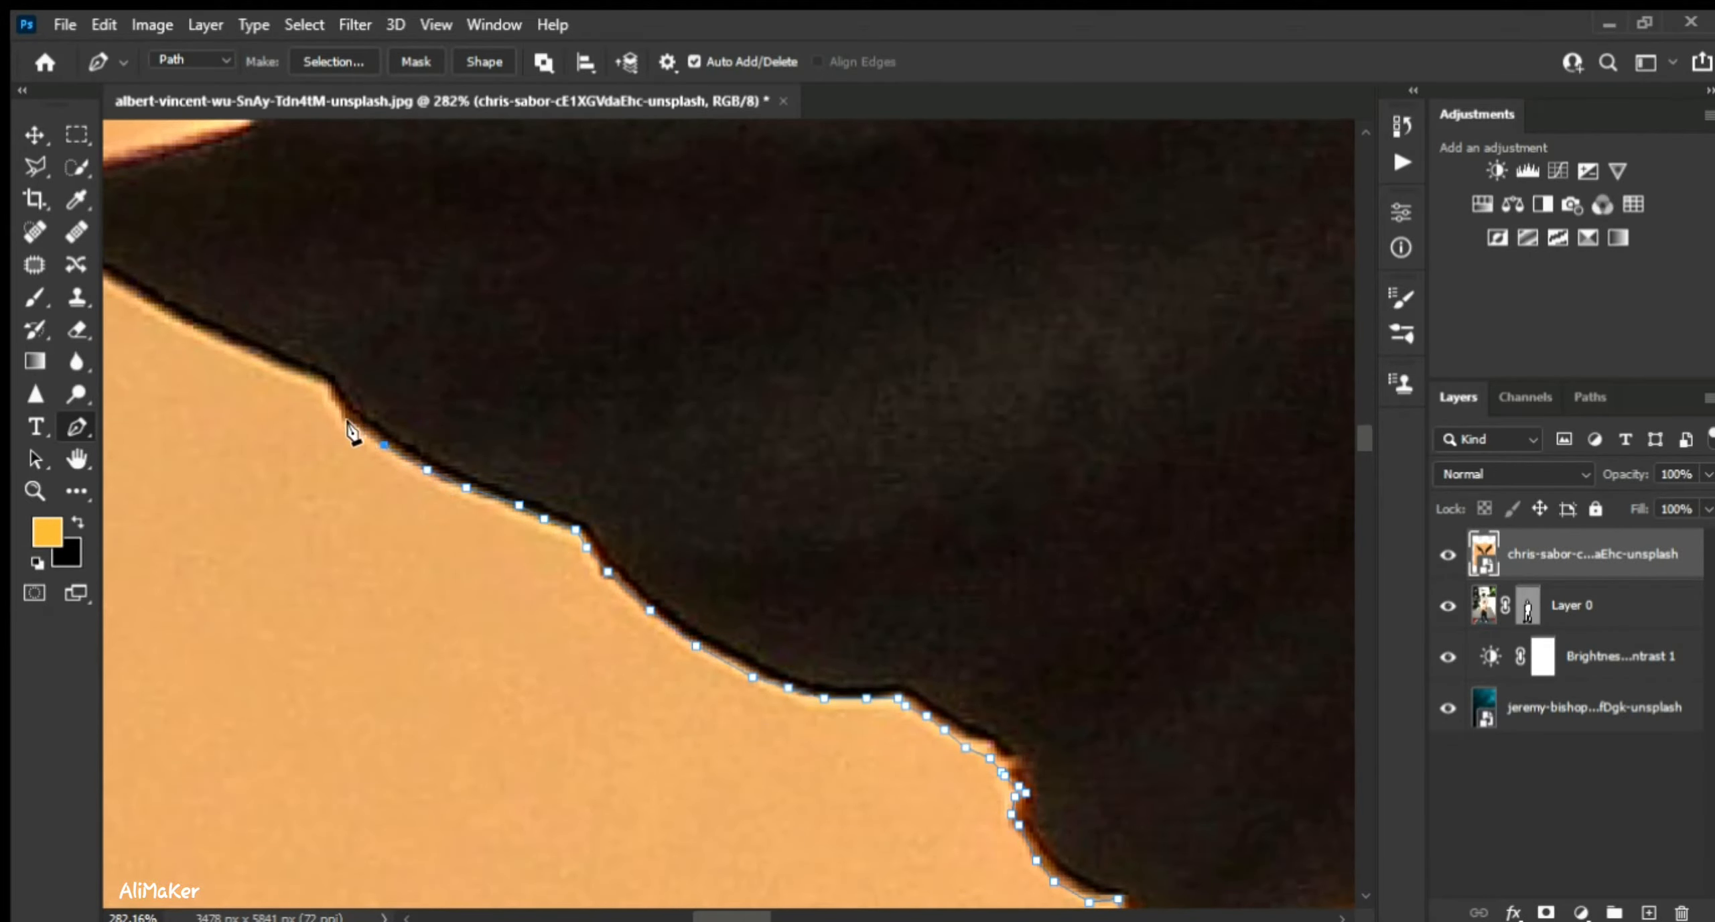
scroll(288, 372, "up", 3)
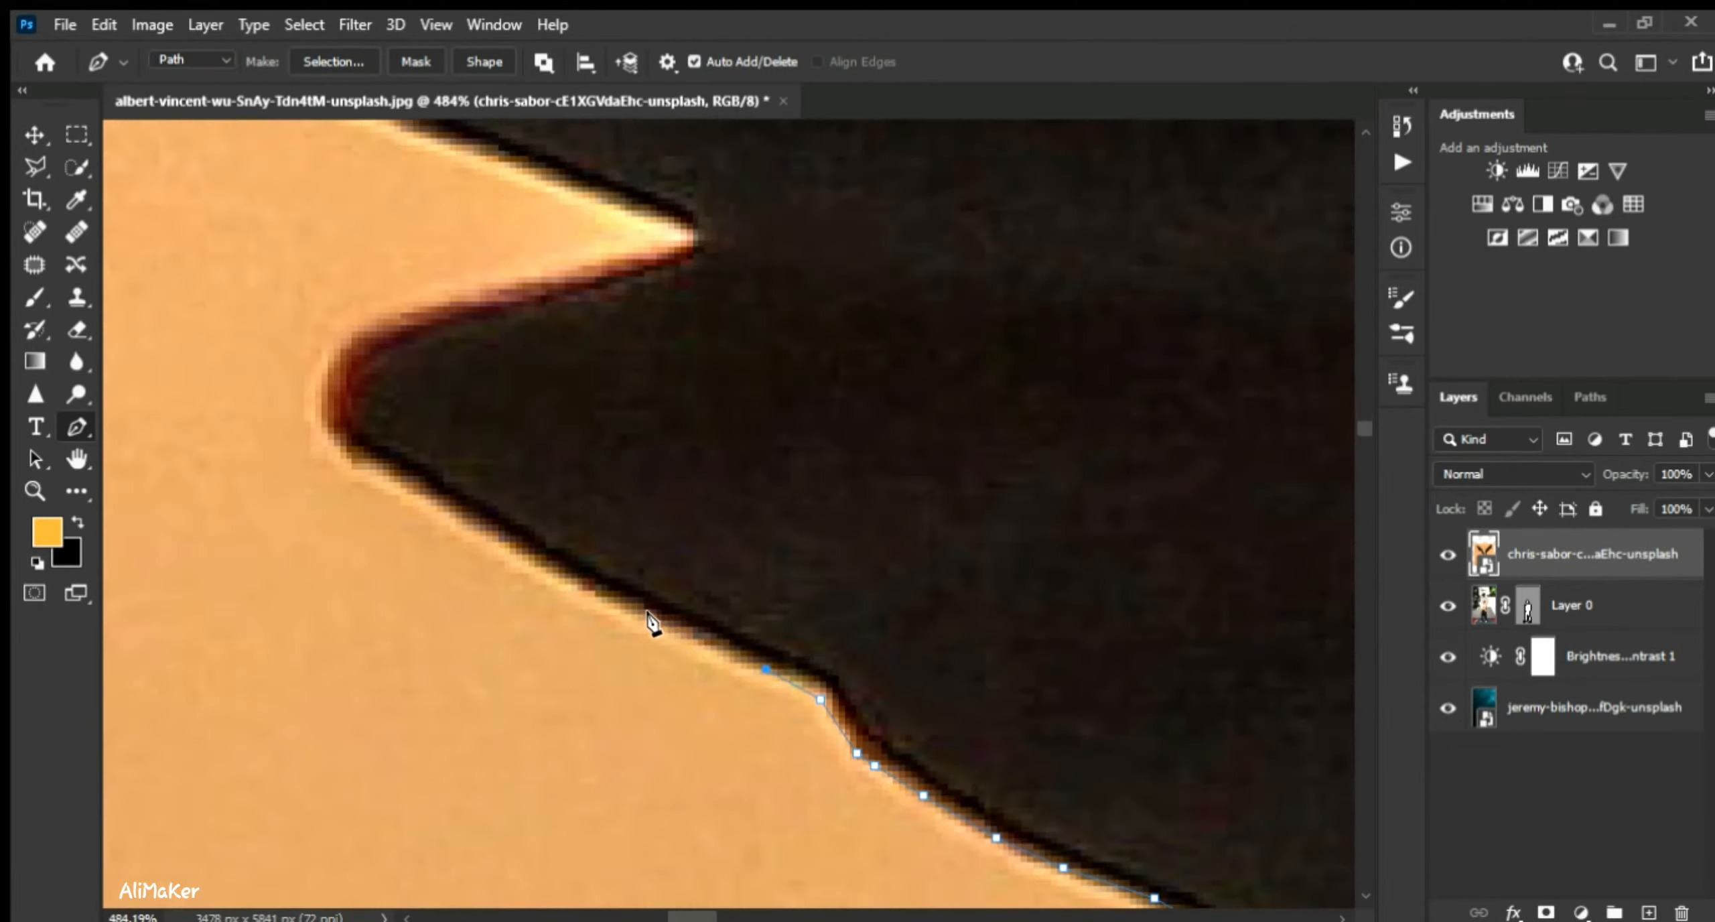
- Trace around the first long feather's rounded tip and back along its upper edge toward the notch
left_click(322, 367)
left_click(339, 343)
left_click(376, 319)
left_click(432, 301)
left_click(511, 283)
left_click(607, 264)
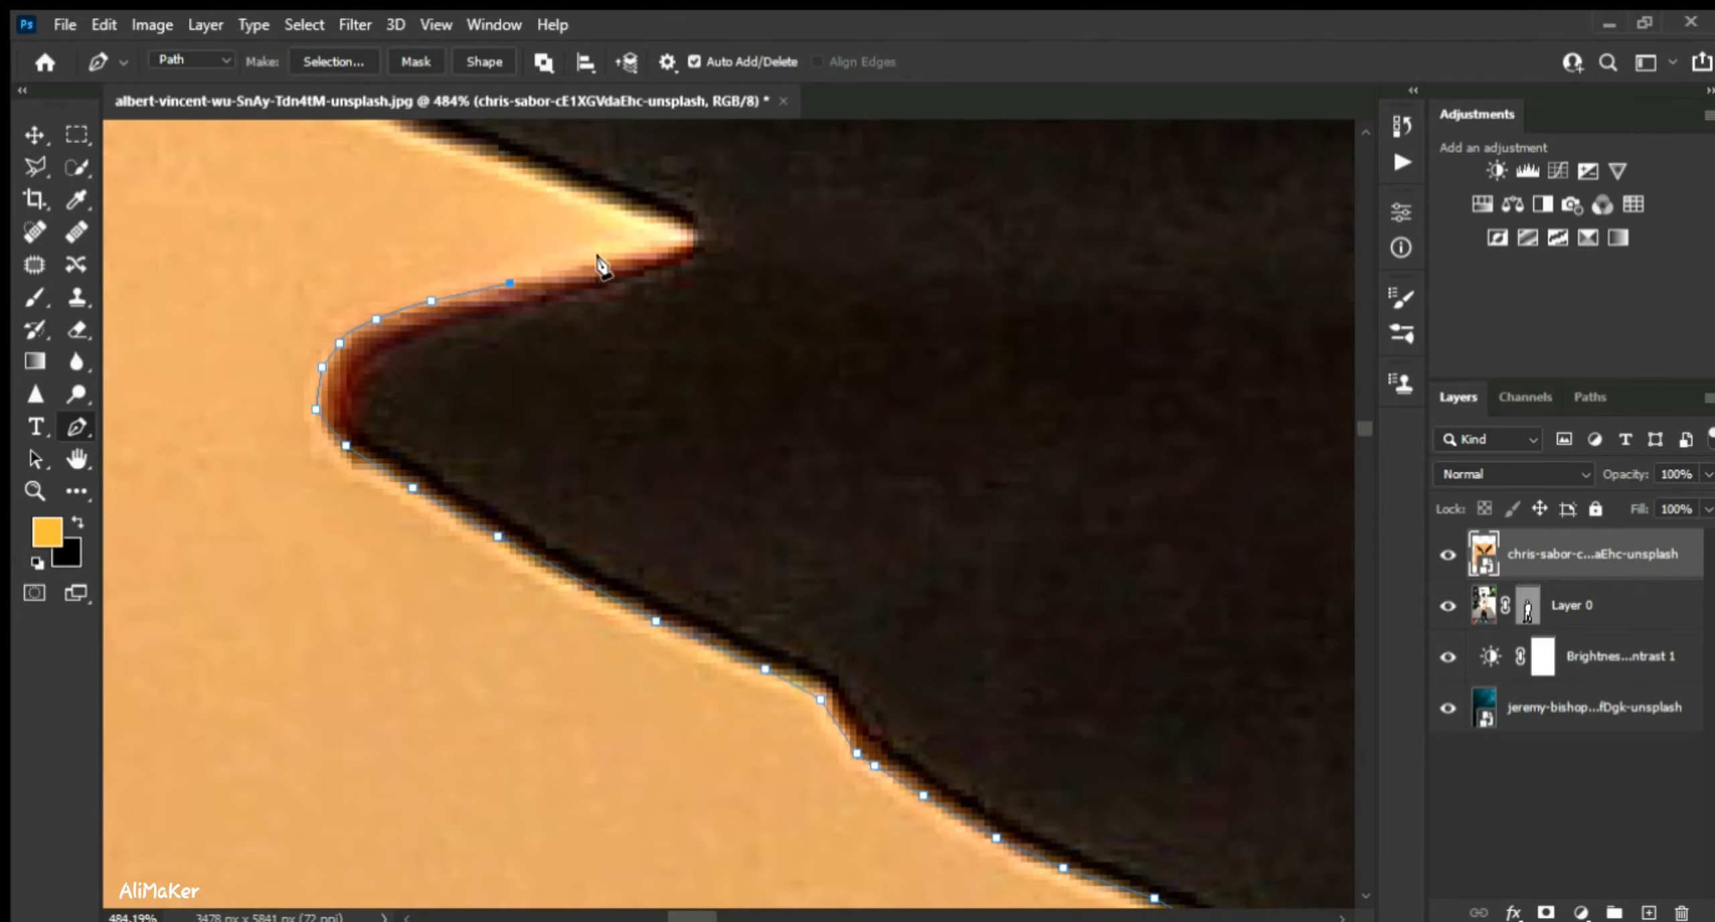
- Turn the path at the notch's inner point and start along the underside of the next long feather
left_click(693, 234)
left_click(620, 203)
left_click(541, 180)
left_click_drag(540, 180, 865, 593)
left_click(706, 528)
left_click(573, 467)
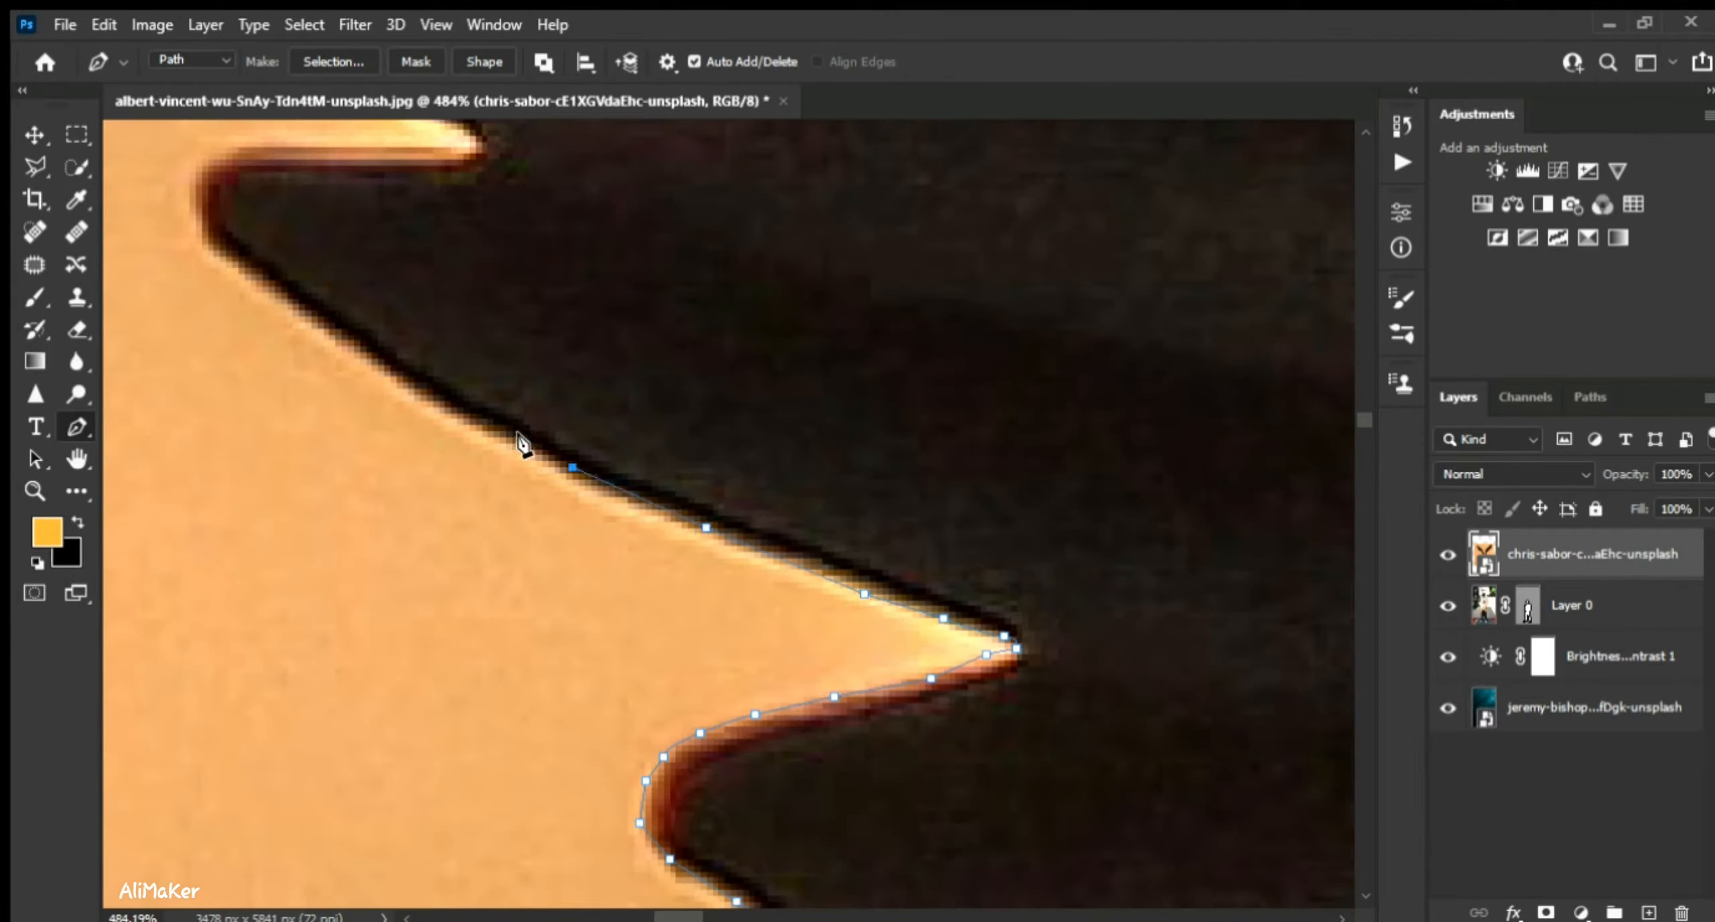
- Trace the rest of the second long feather's underside and around its rounded tip
left_click(487, 425)
left_click(384, 371)
left_click(221, 154)
left_click(275, 148)
left_click(359, 154)
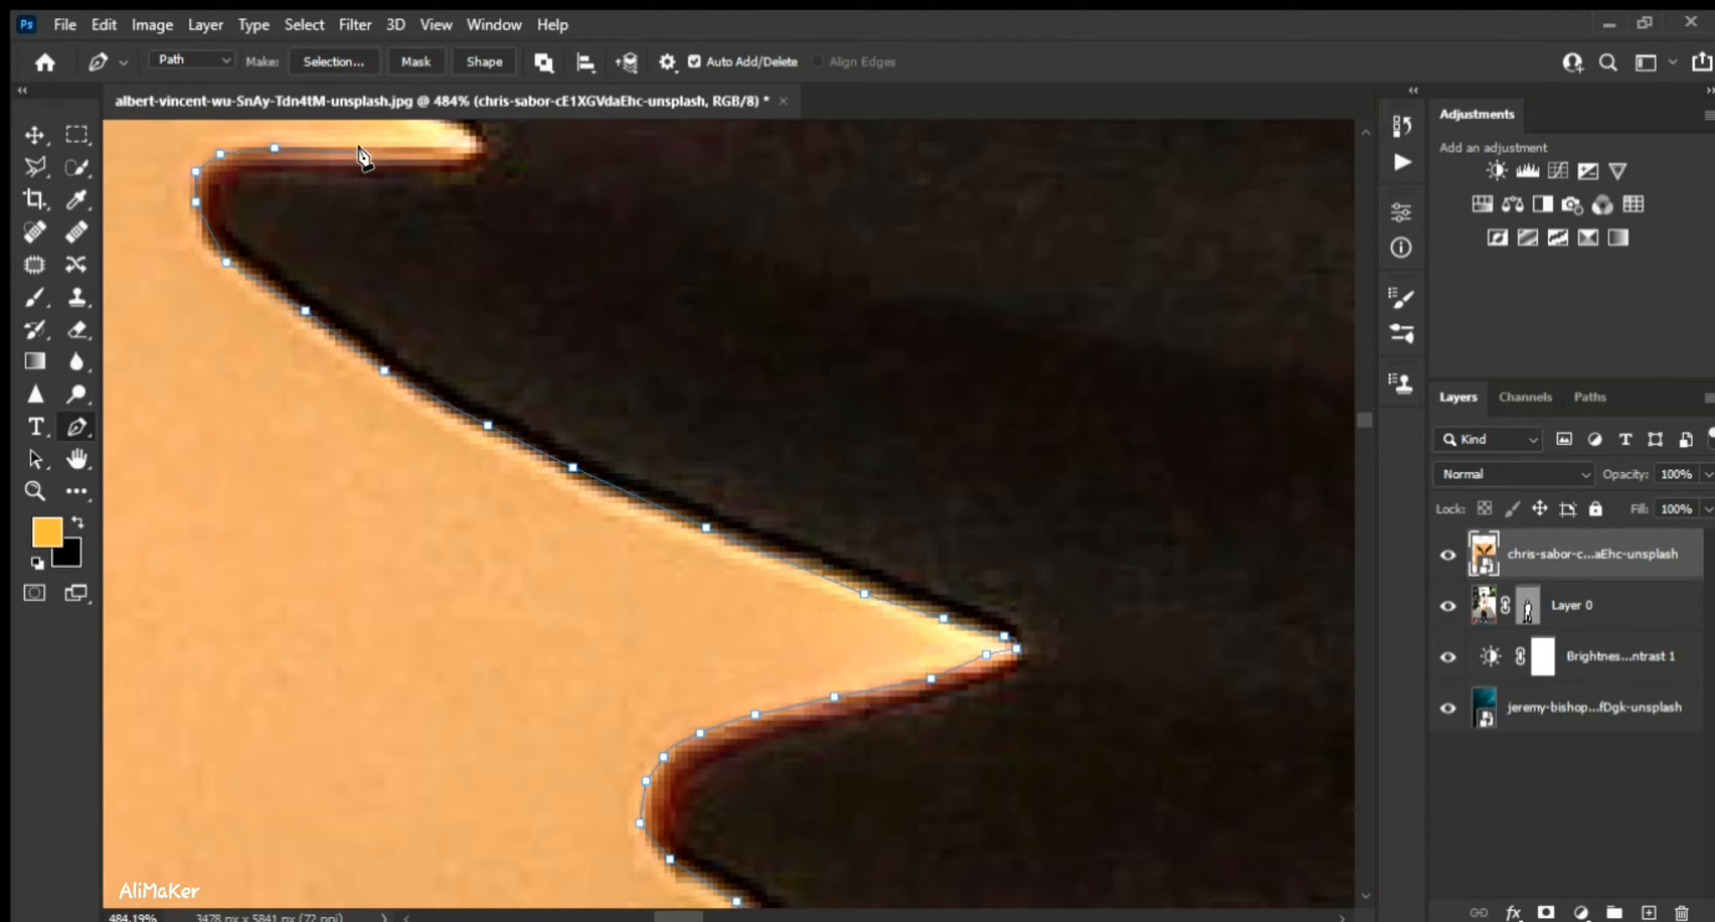
- Trace the second notch to its inner point and continue along the third long feather's underside
left_click(439, 160)
left_click(488, 154)
left_click(463, 130)
left_click_drag(464, 130, 1071, 762)
left_click(864, 665)
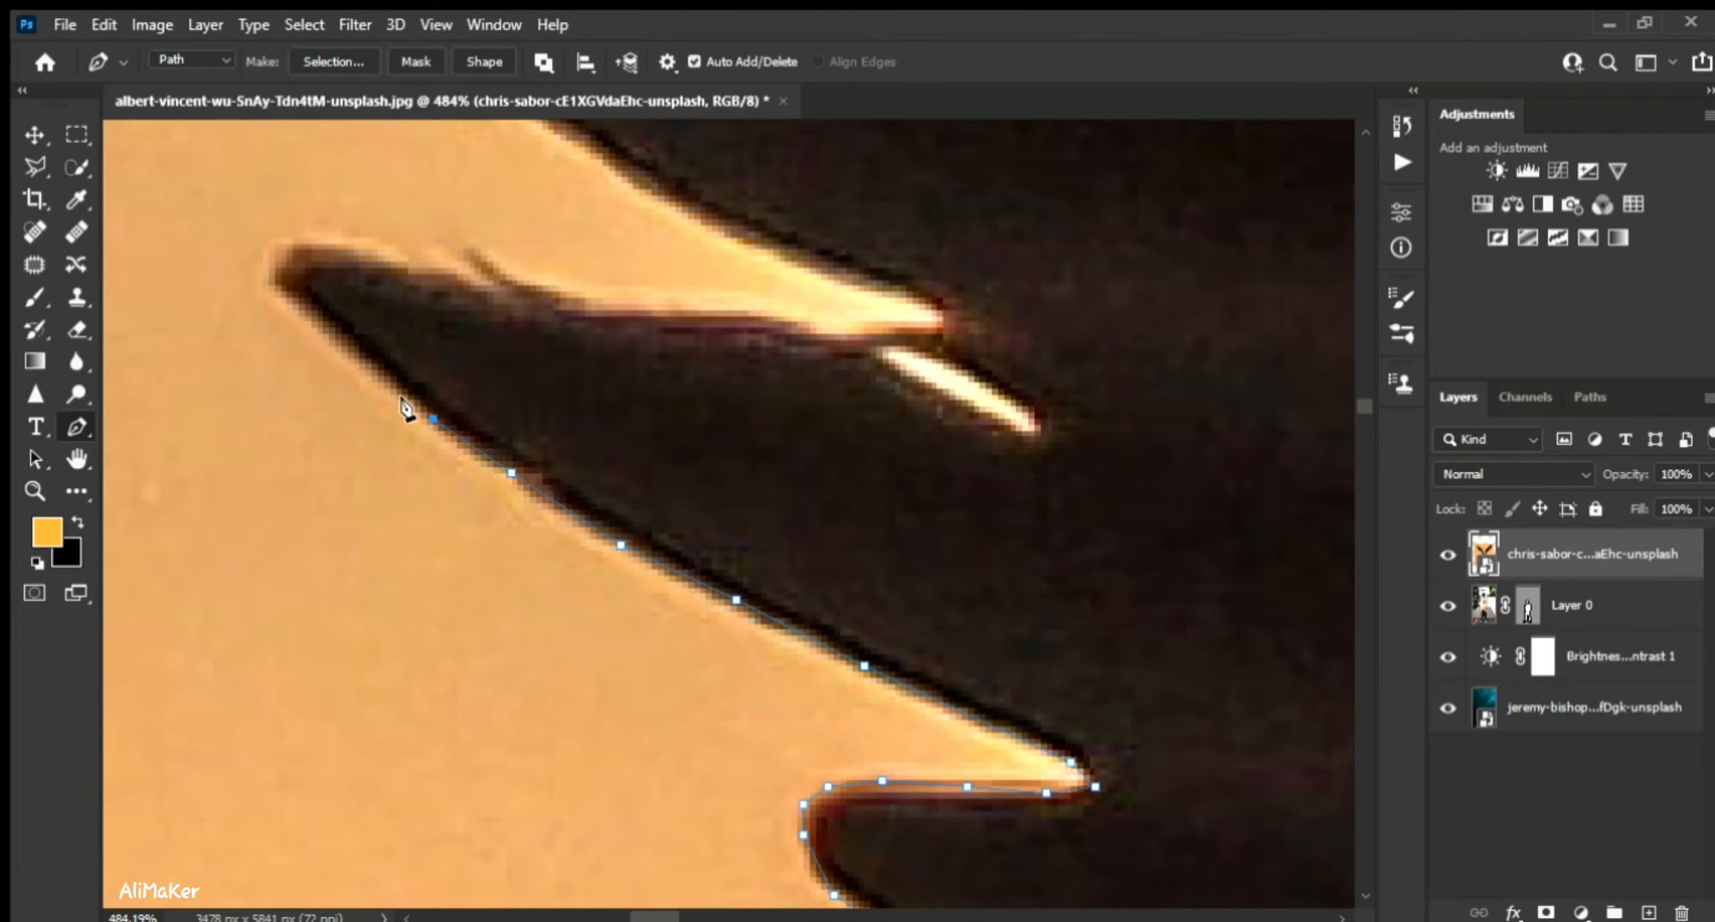
- Trace around the third long feather's tip and along its upper edge, cutting off the stray barb
left_click(342, 244)
left_click(408, 262)
left_click(451, 273)
left_click(487, 280)
left_click(481, 292)
left_click(518, 291)
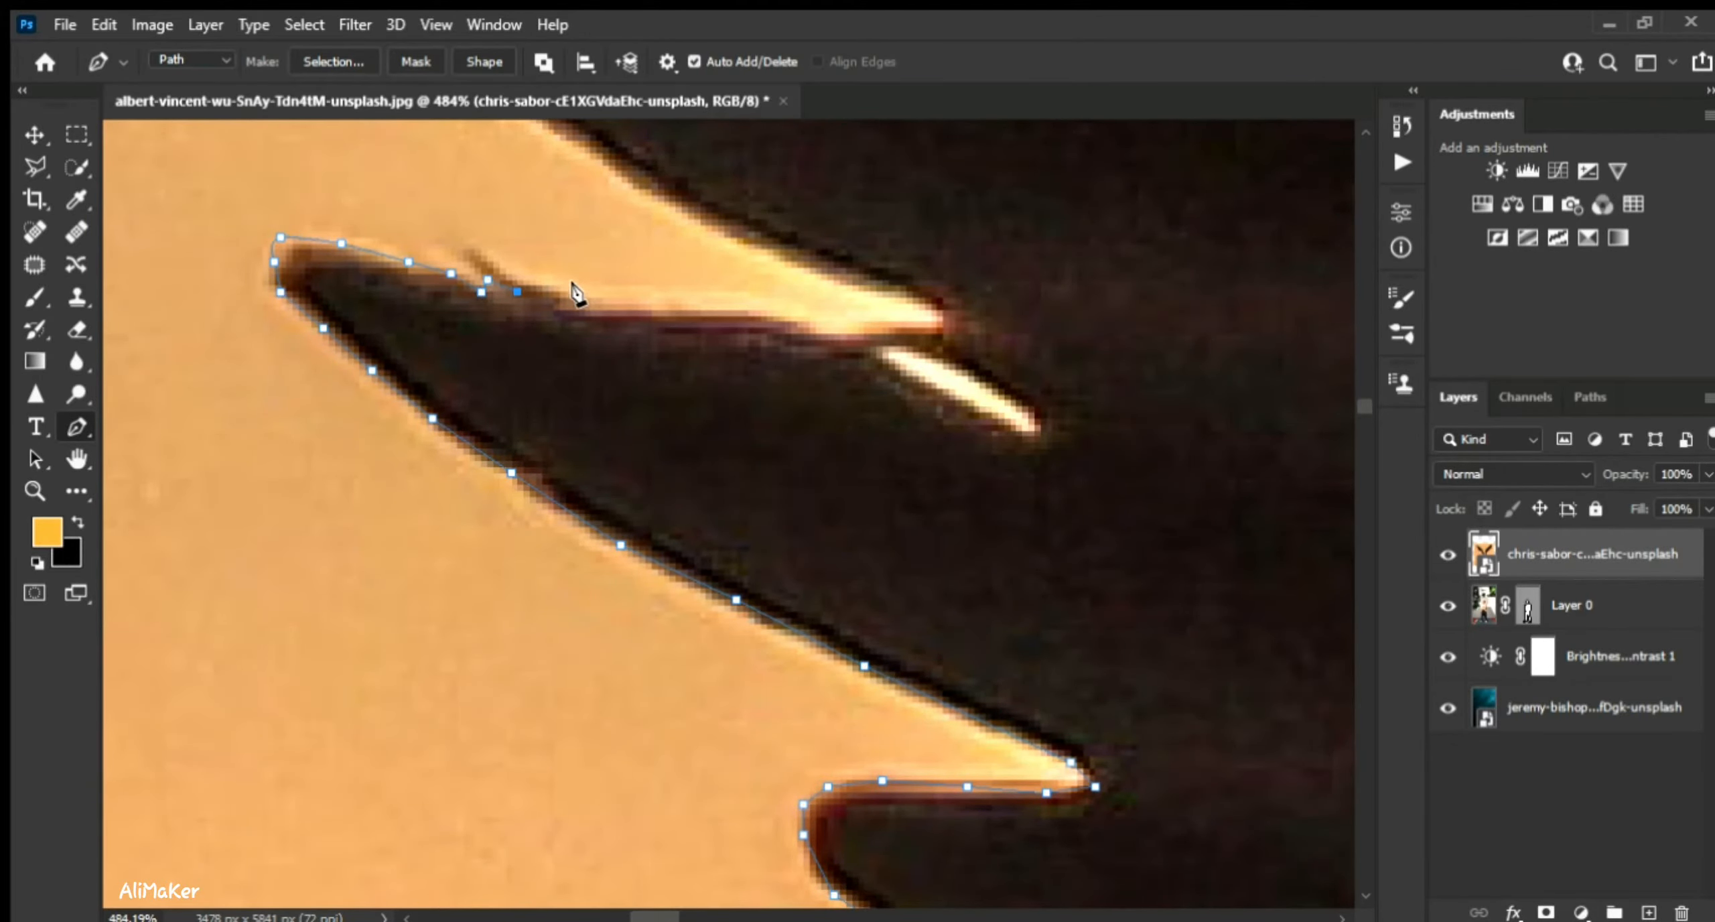
- Continue along the third feather's upper edge to the thin bright sliver between the feathers
left_click(615, 310)
left_click(688, 316)
left_click(749, 309)
left_click(797, 322)
left_click(846, 340)
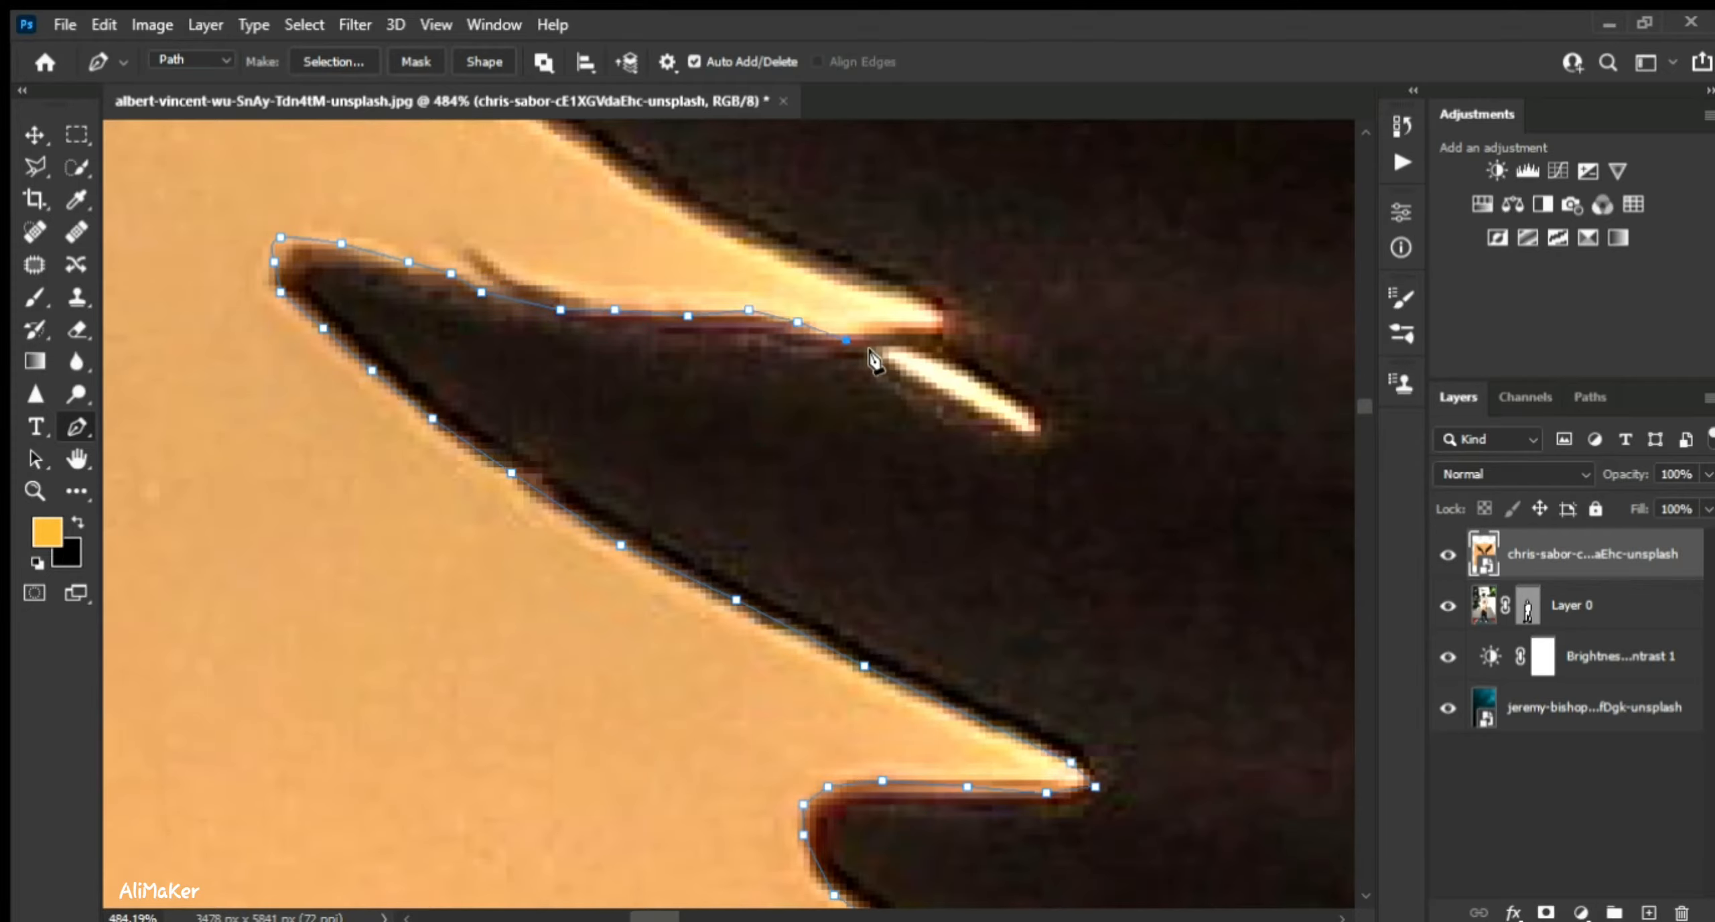
- Trace around the thin bright sliver and turn the path at the inner point of the notch above
left_click(1003, 419)
left_click(1033, 431)
left_click(998, 388)
left_click(955, 359)
left_click(936, 310)
left_click(906, 292)
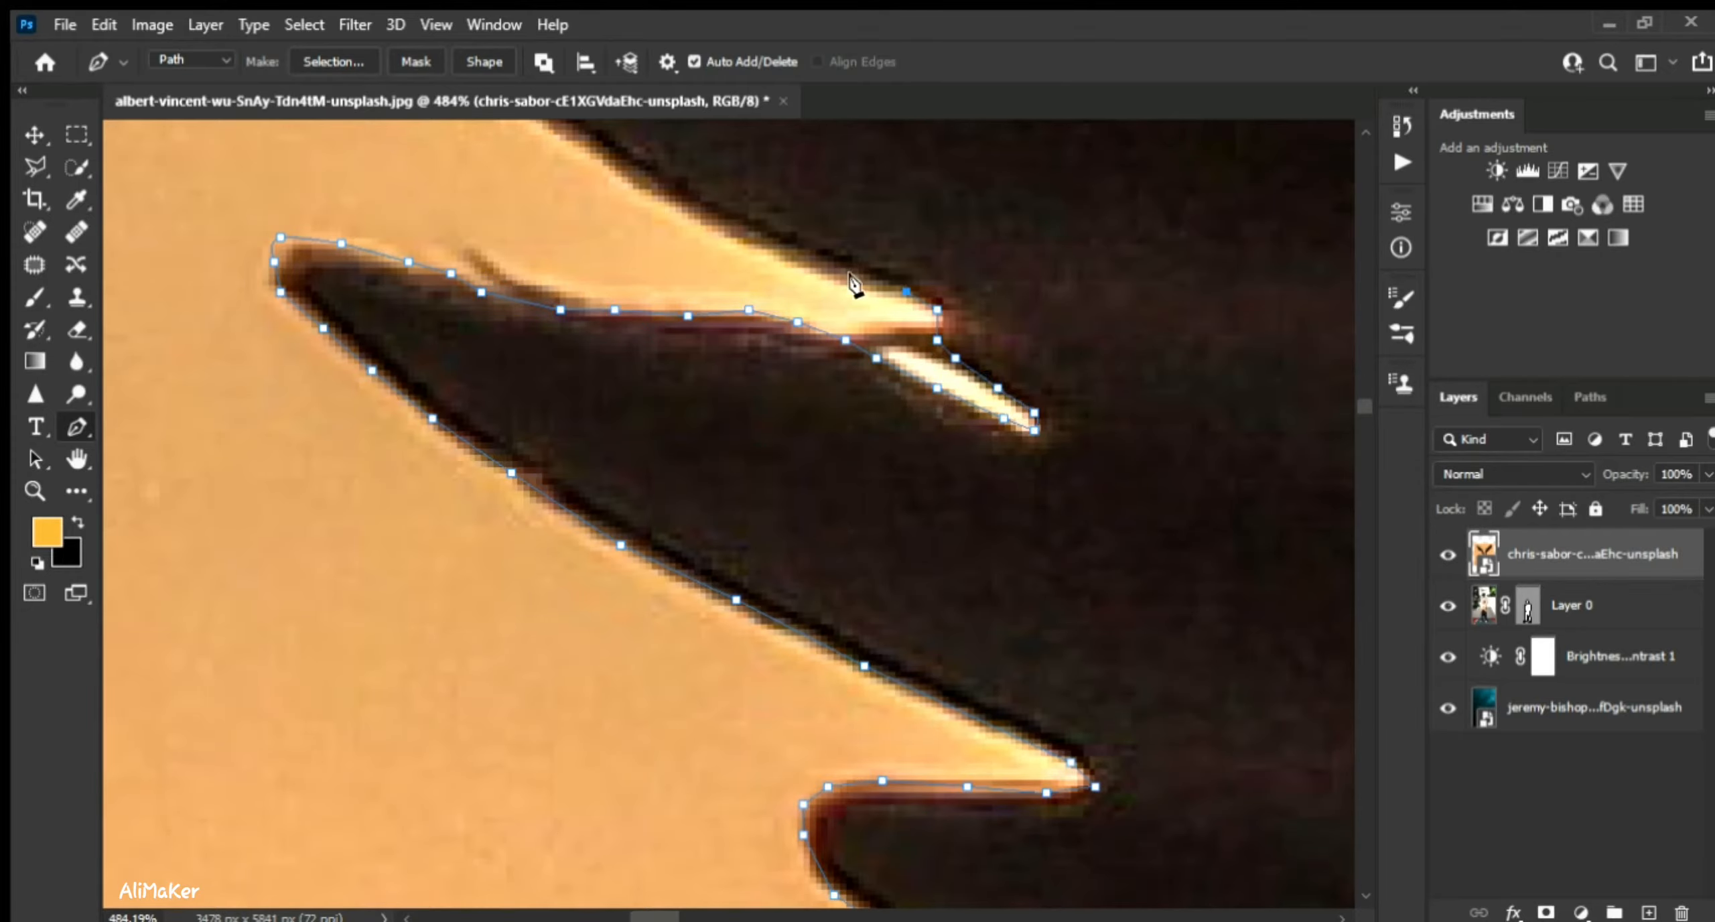
- Trace the path out of the notch and along the underside of the fourth long feather toward its tip
left_click(820, 262)
left_click_drag(1085, 656, 1143, 901)
left_click(793, 483)
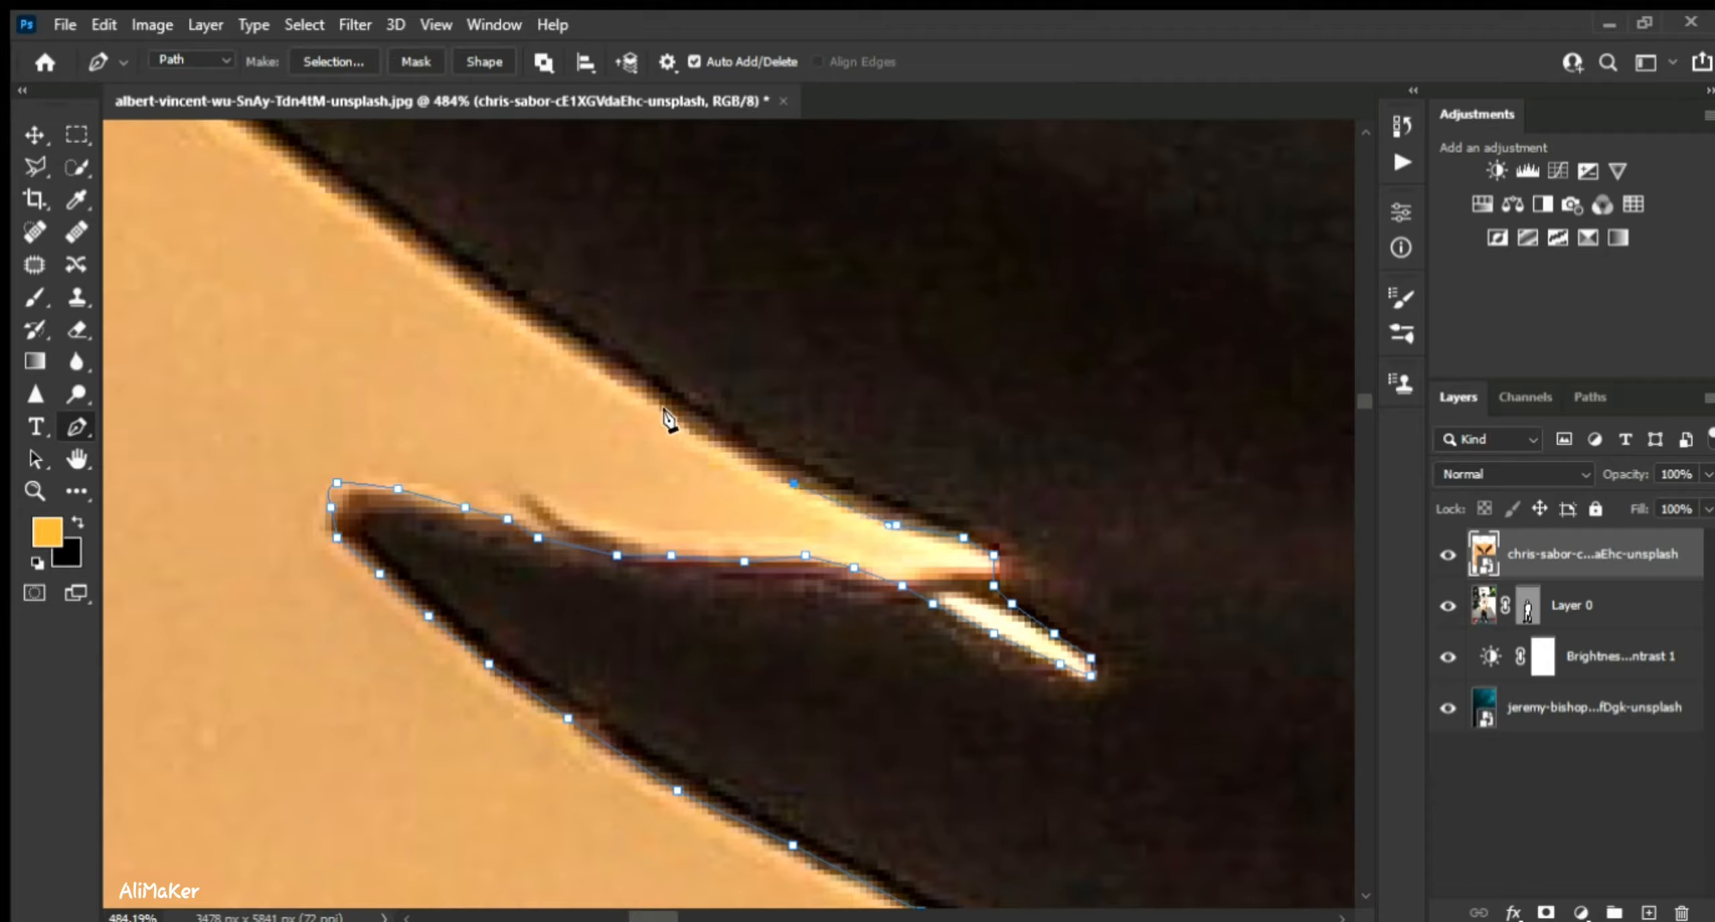
left_click(400, 246)
left_click(299, 168)
left_click_drag(663, 326, 1193, 901)
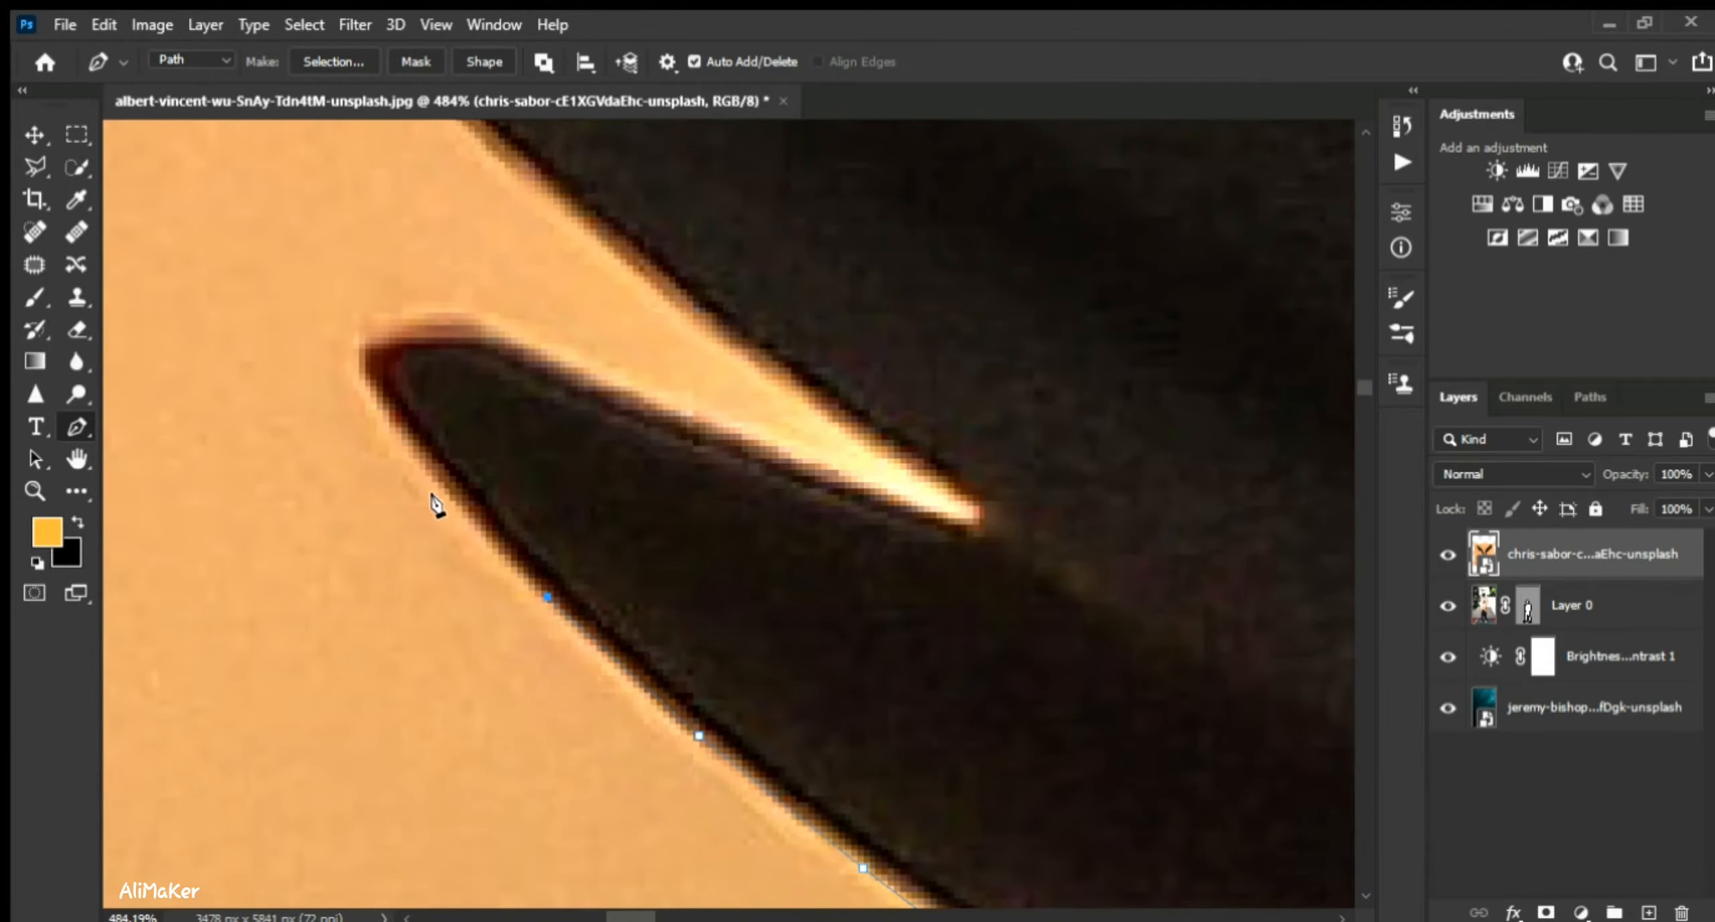
- Trace around the fourth long feather's rounded tip and onto its upper edge
left_click(365, 367)
left_click(371, 343)
left_click_drag(401, 319, 423, 318)
left_click(609, 386)
left_click(707, 423)
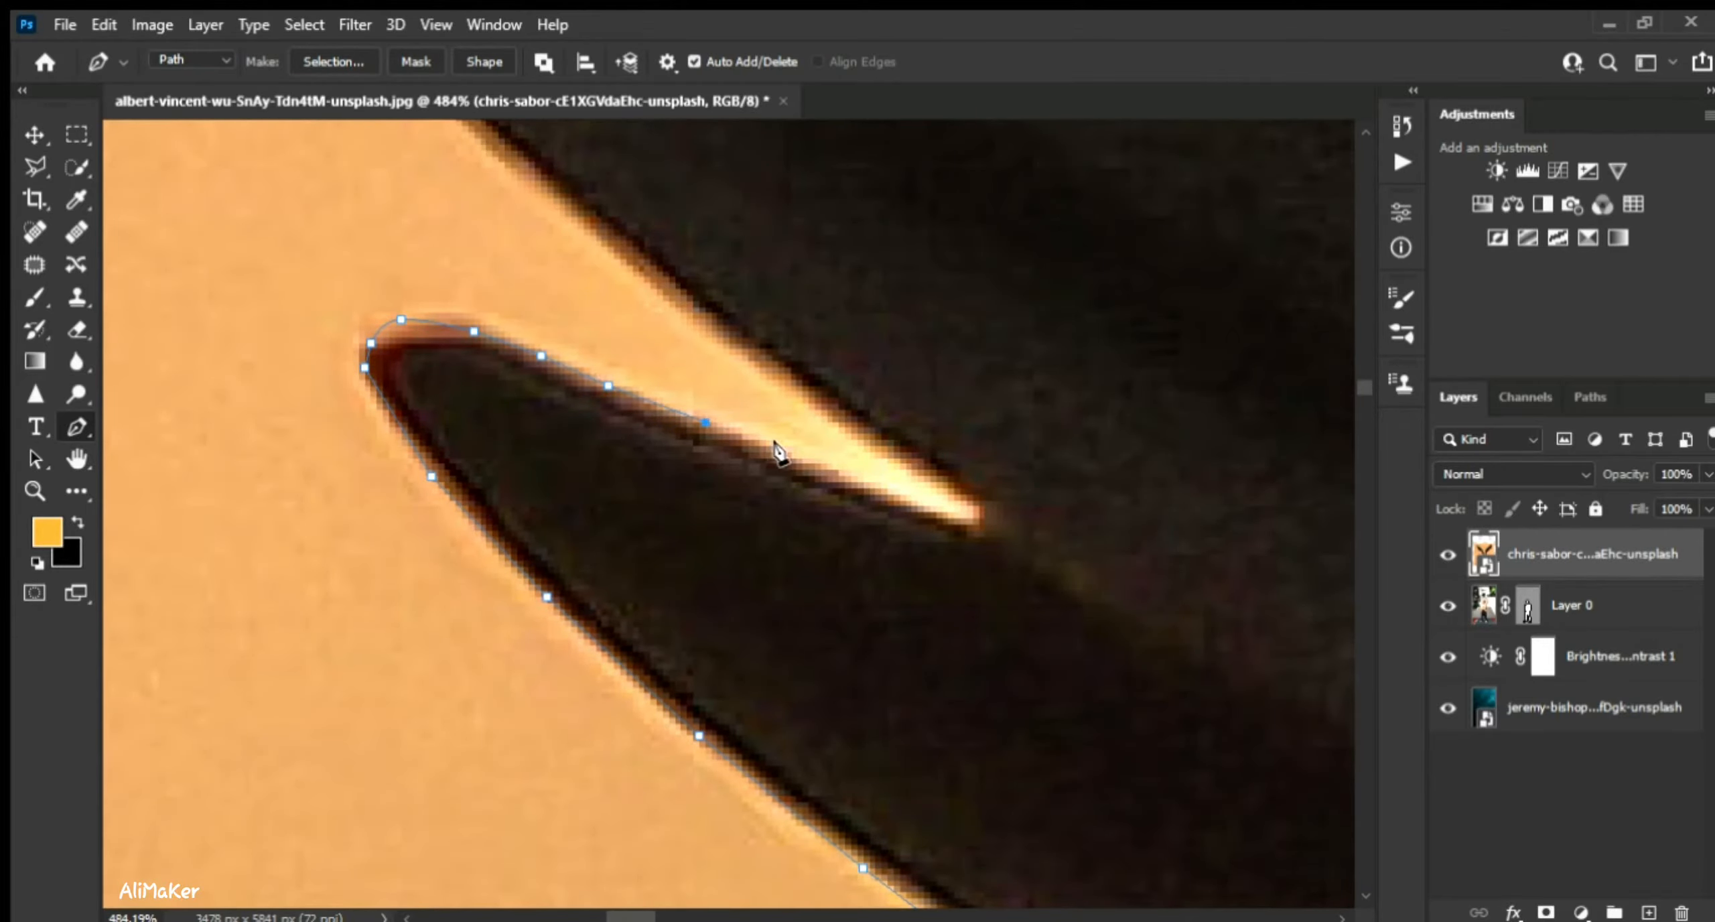
- Turn the path at the notch above the fourth feather and follow the fifth long feather's underside
left_click(953, 485)
left_click(873, 432)
left_click(797, 371)
left_click(688, 295)
left_click(609, 234)
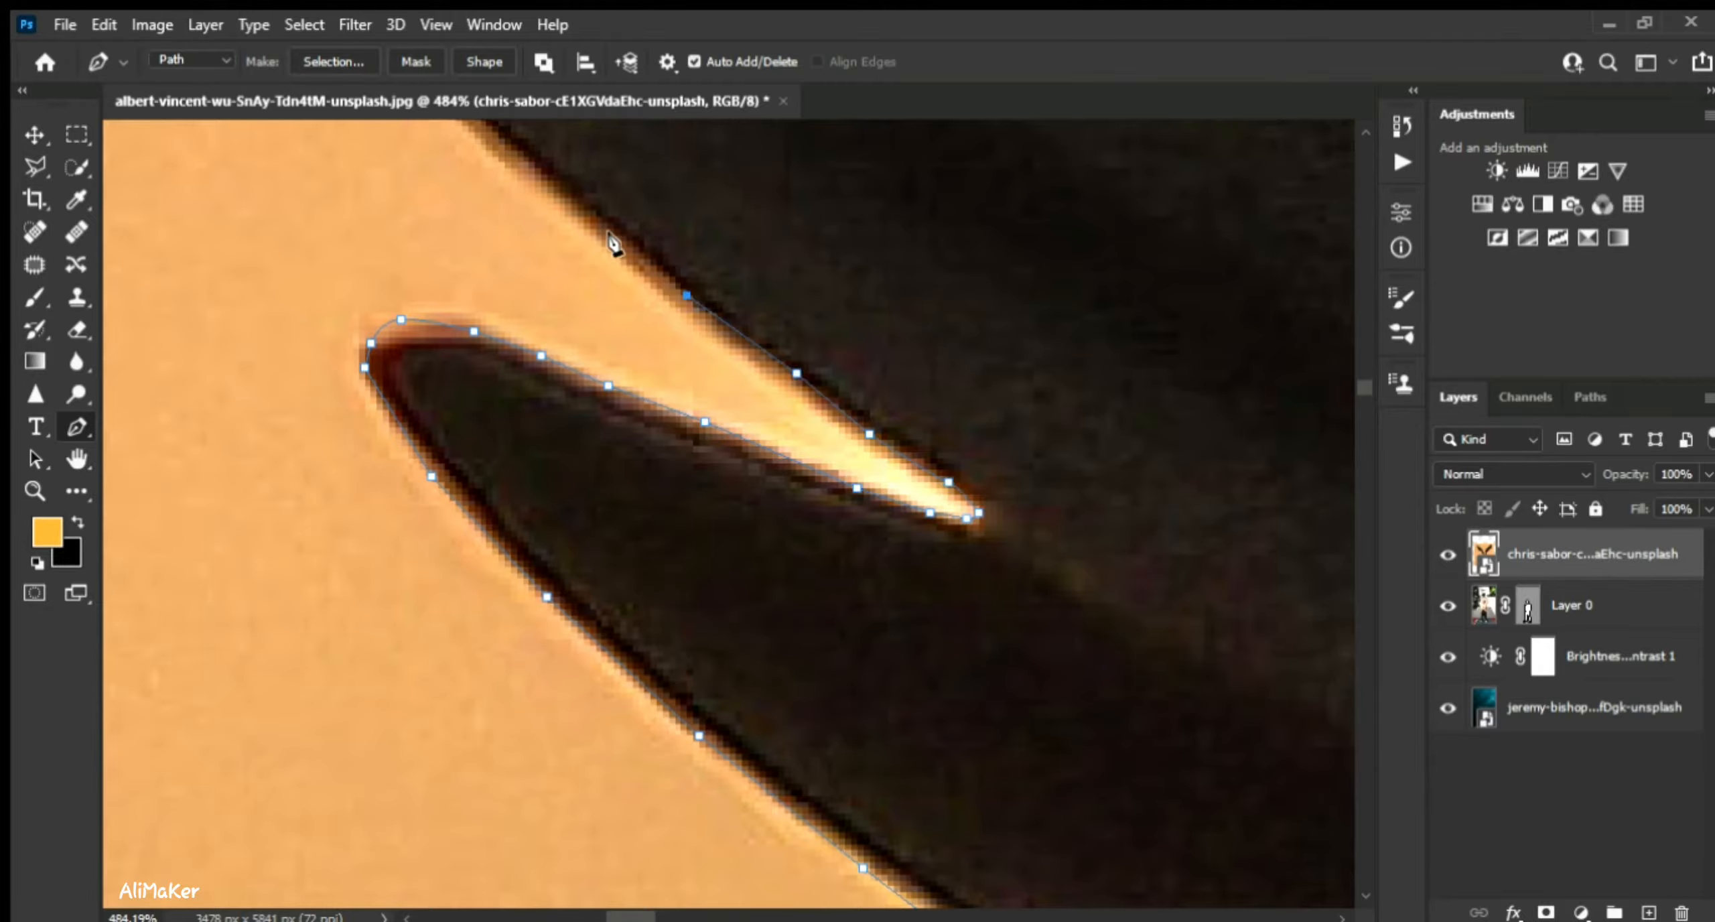
left_click(549, 187)
- Continue the path up the fifth long feather's underside, removing the last misplaced anchor point
left_click_drag(808, 314, 1318, 861)
left_click(902, 584)
left_click(814, 504)
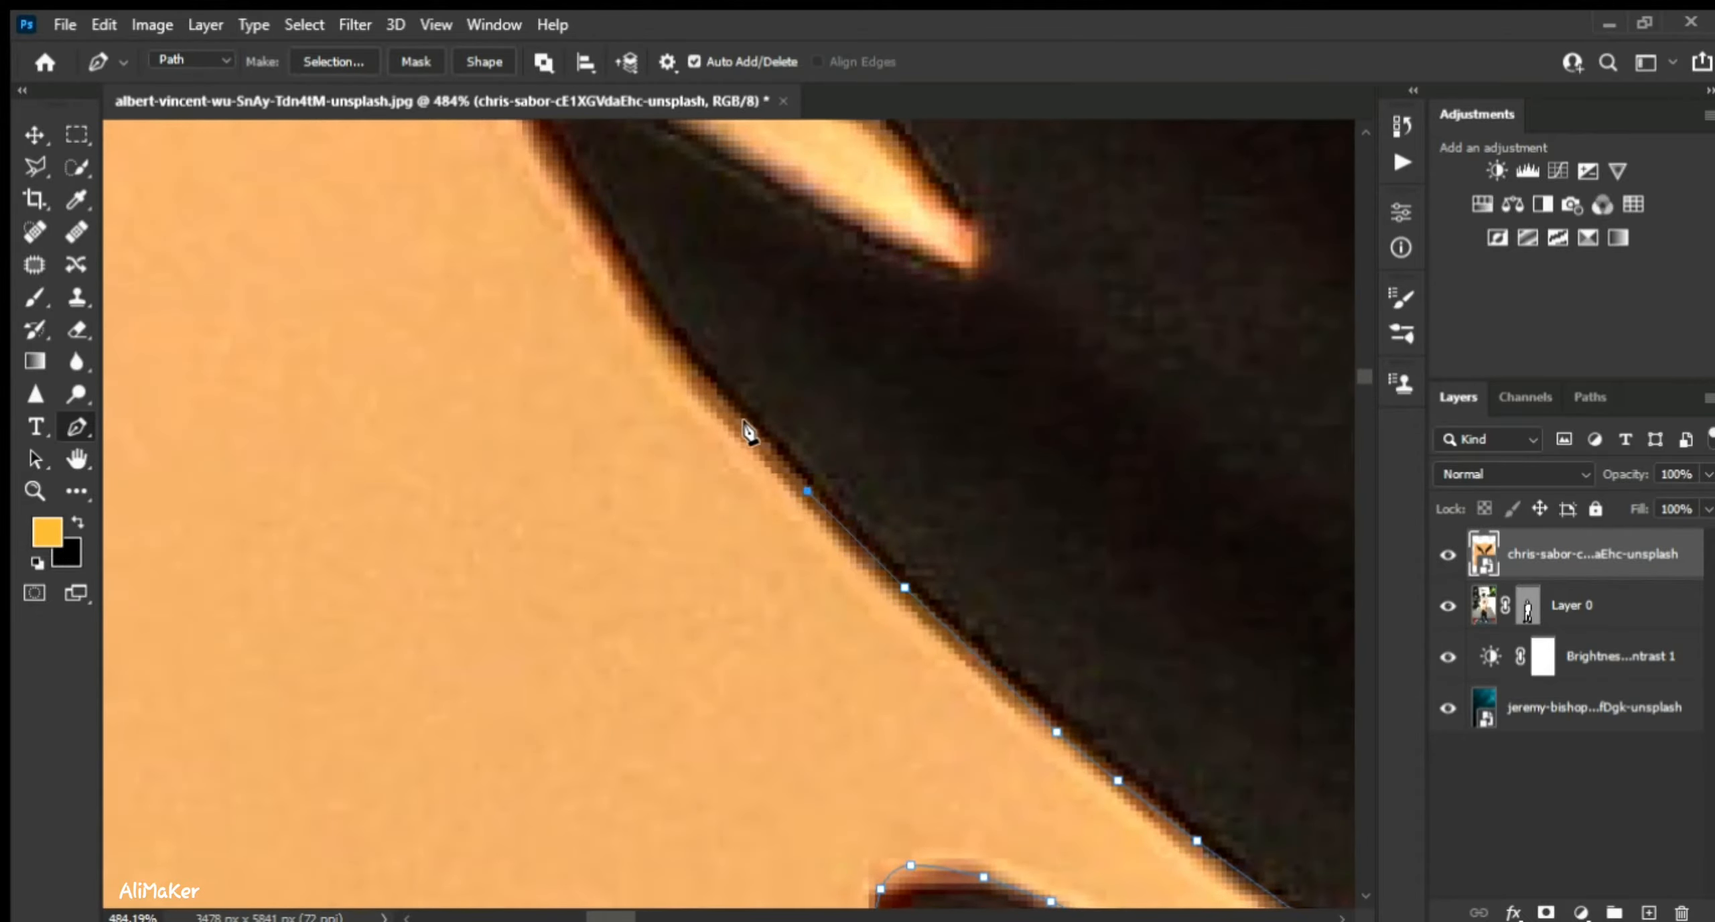
left_click(751, 433)
left_click(689, 359)
left_click(613, 268)
left_click_drag(725, 327, 934, 619)
key("ctrl+z")
- Place closely spaced anchor points along the rest of the fifth feather's underside up to its tip
left_click(858, 617)
left_click(815, 539)
left_click(779, 473)
left_click(742, 424)
left_click(724, 386)
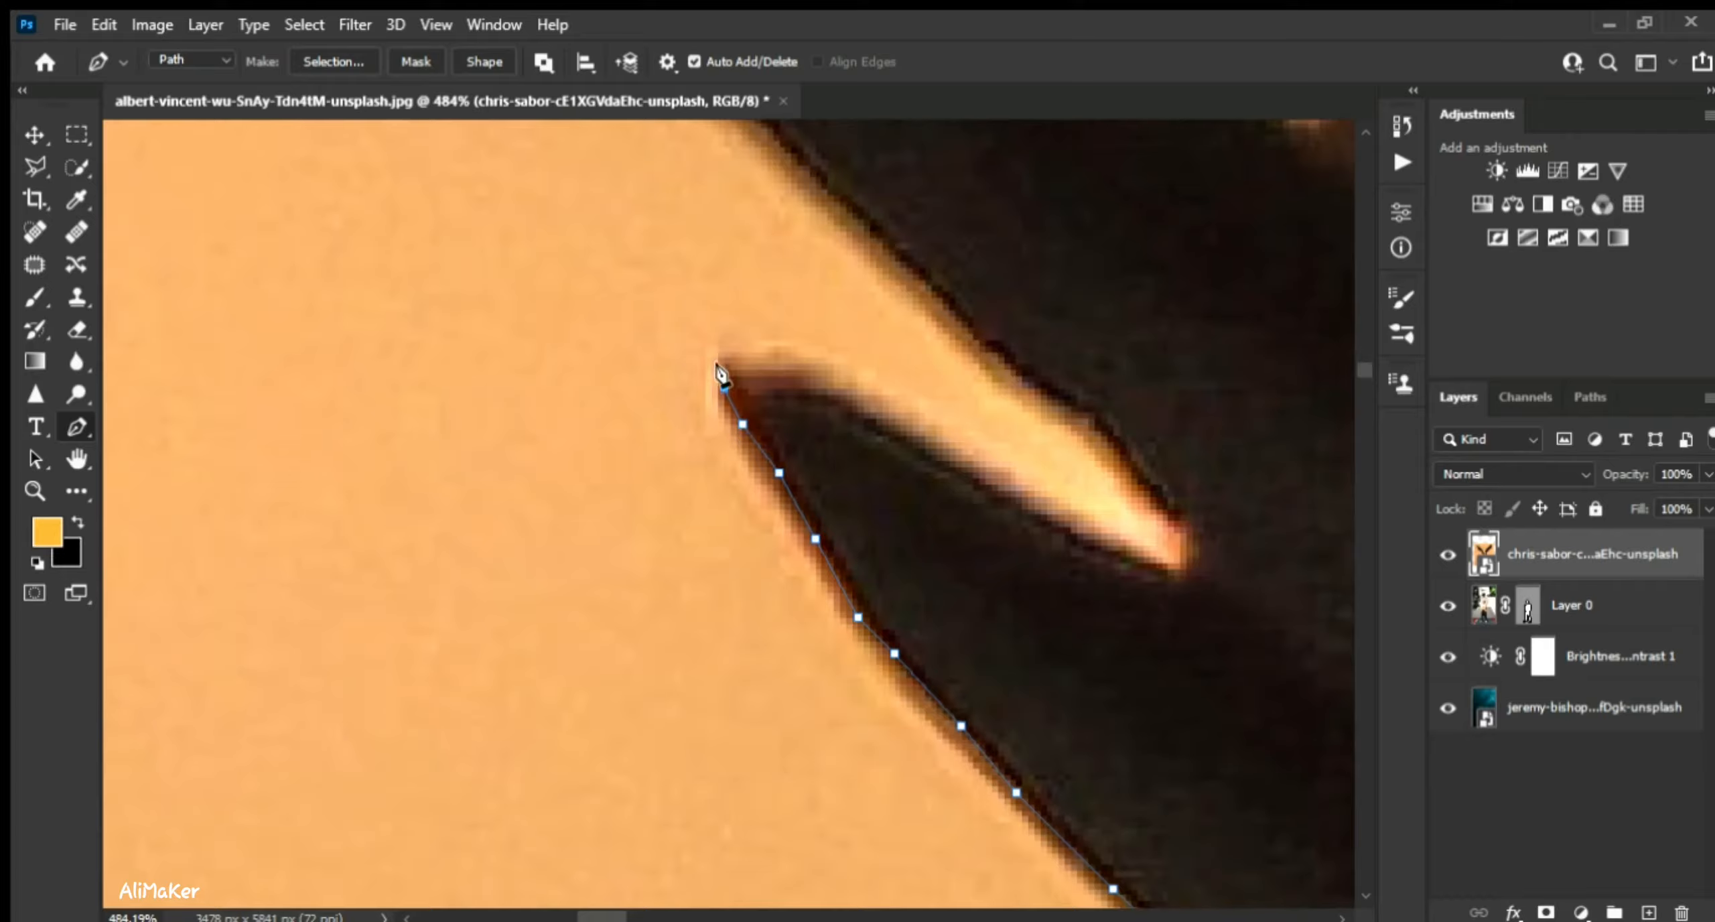
- Trace the fifth feather's upper edge into the notch and turn the path around its inner point
left_click(1029, 503)
left_click(1175, 569)
left_click(1186, 544)
left_click(1168, 502)
left_click(1126, 454)
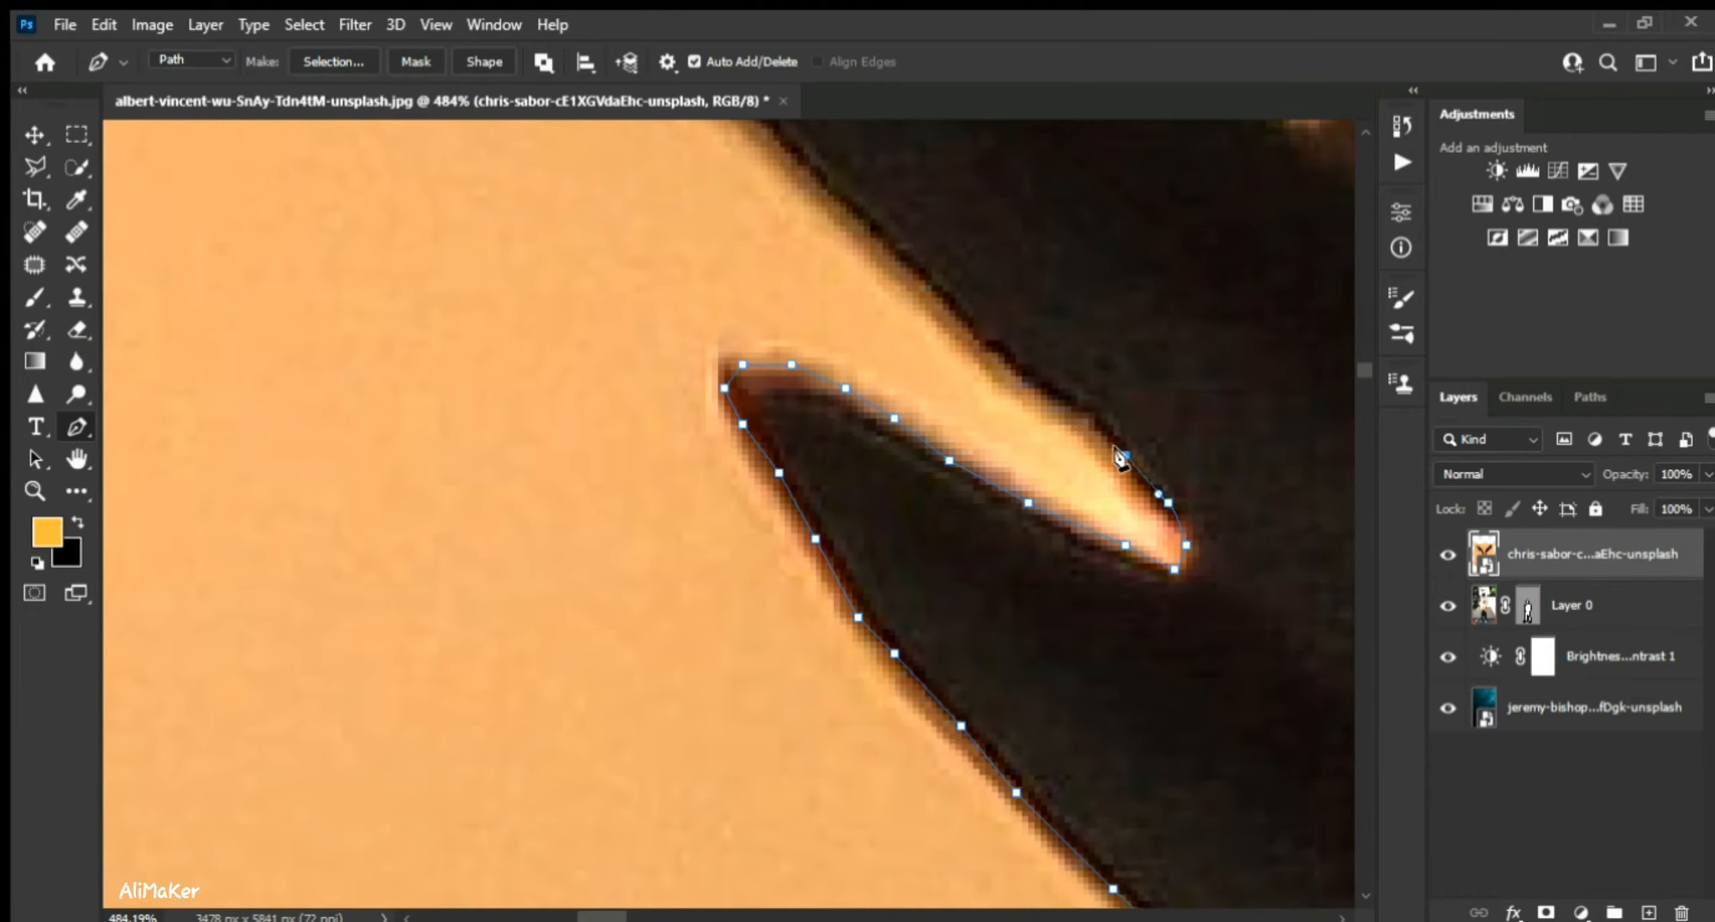
- Trace from the notch up along the lower part of the sixth long feather's underside
left_click(1028, 370)
left_click(973, 333)
left_click(876, 231)
left_click_drag(925, 238, 855, 628)
left_click(708, 526)
left_click(642, 440)
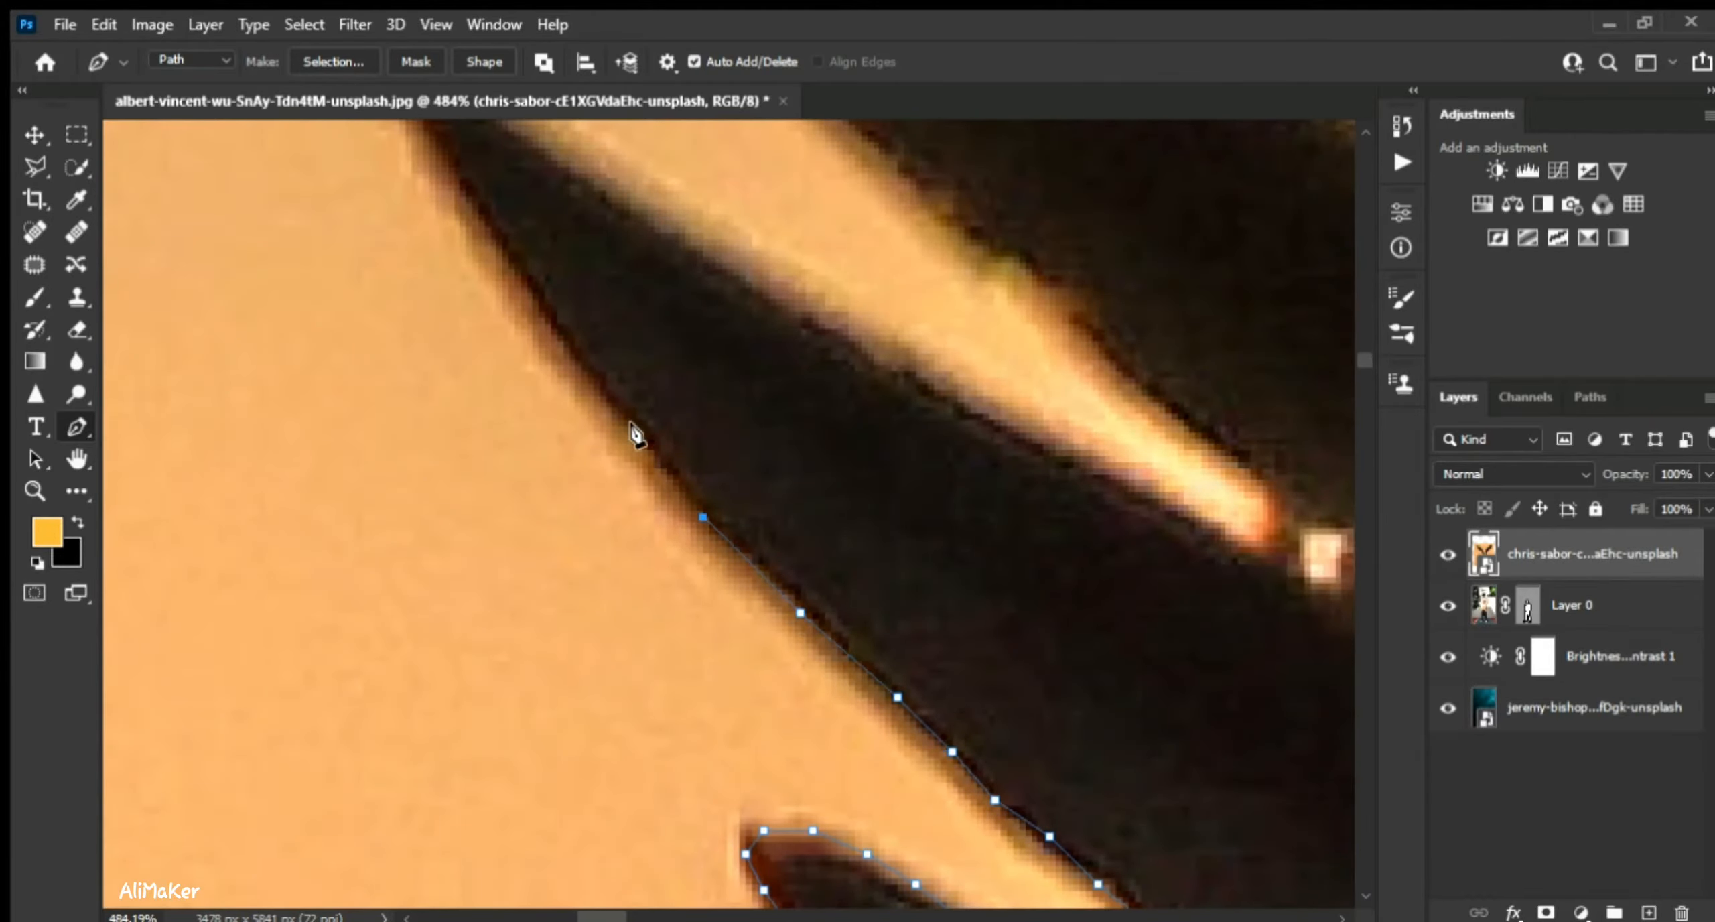
- Finish the sixth feather's underside and trace around its pointed tip onto the upper edge
left_click(593, 380)
left_click(538, 314)
left_click(489, 236)
left_click_drag(601, 319, 761, 514)
left_click(601, 363)
left_click(571, 309)
left_click(577, 286)
left_click(625, 298)
left_click(699, 345)
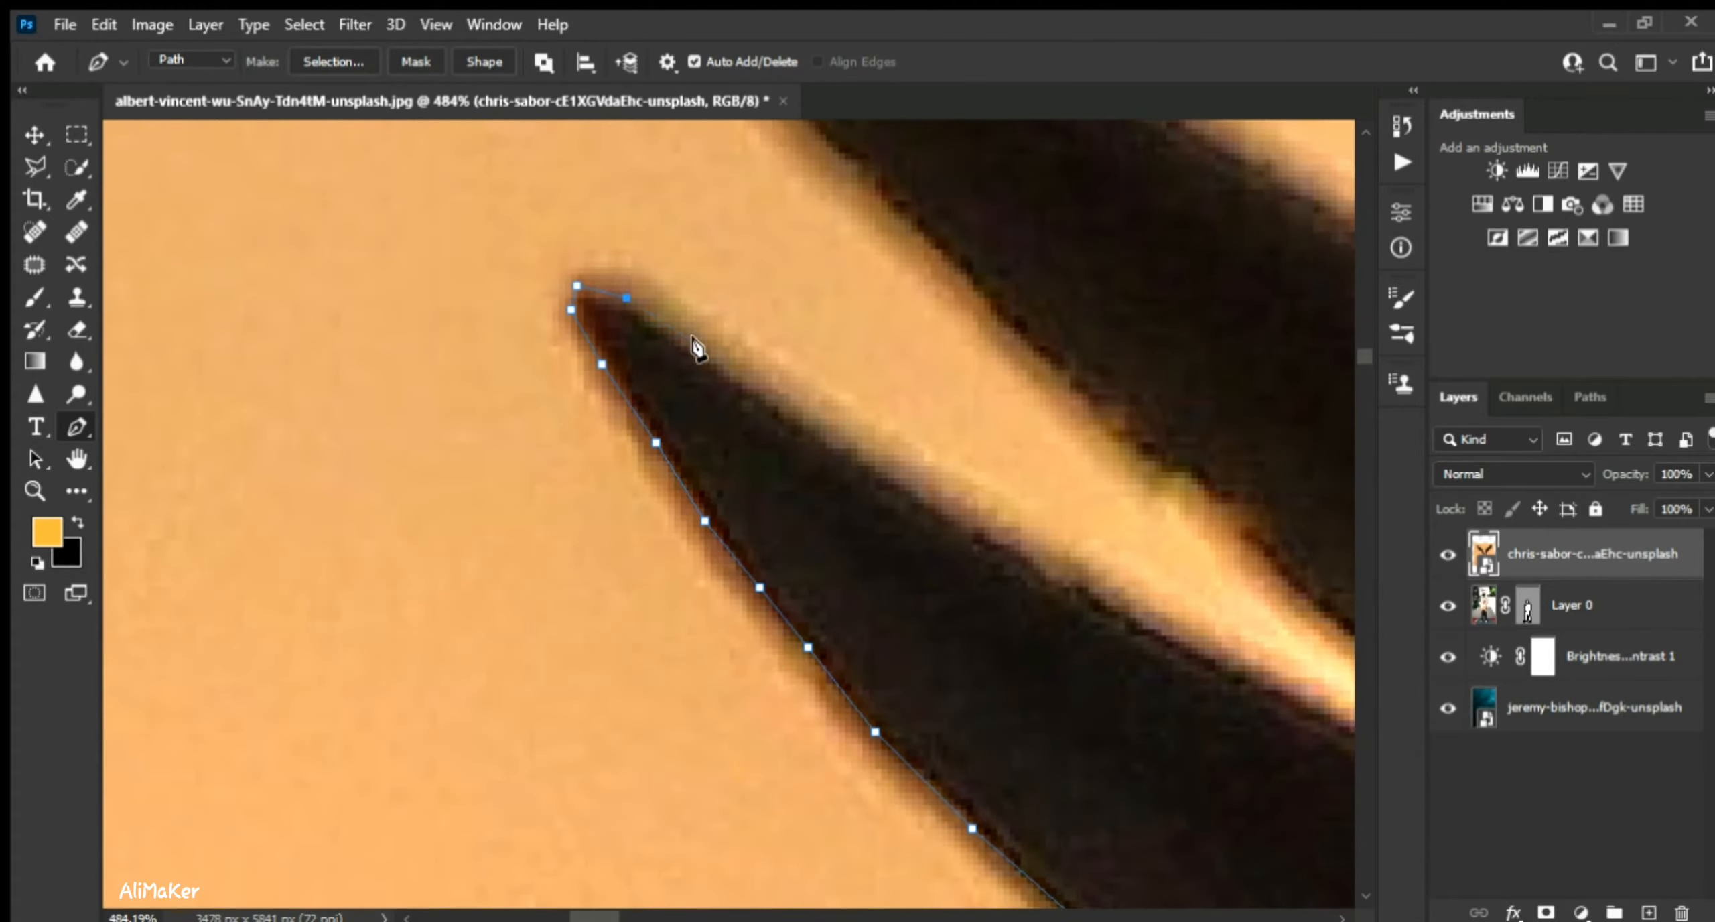
- Trace along the sixth feather's upper edge toward the notch with the small bright spot
left_click(777, 401)
left_click(900, 479)
left_click(1003, 545)
left_click(1058, 575)
left_click(1125, 612)
left_click(1222, 660)
left_click_drag(1217, 745, 852, 665)
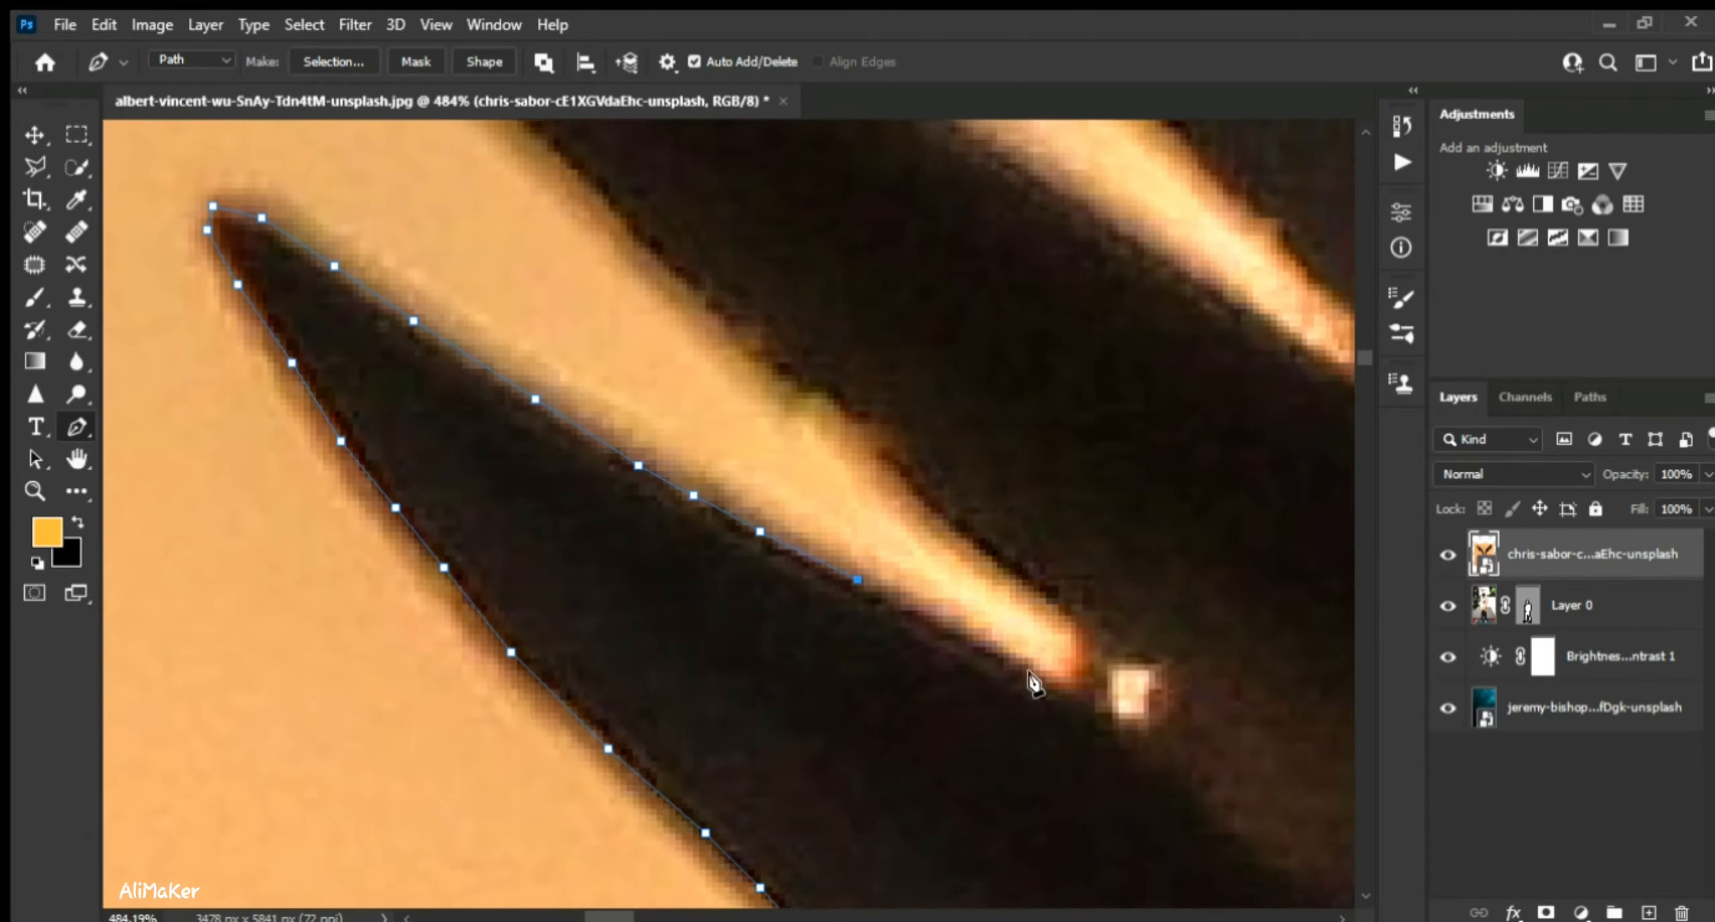
- Trace the inner end of the notch, cutting off the small bright spot between the sixth and seventh feathers
left_click(1021, 671)
left_click(1083, 701)
left_click(1131, 719)
left_click(1173, 689)
- Trace from the bright spot up along the seventh long feather's underside
left_click(965, 548)
left_click(887, 477)
left_click(821, 411)
left_click(729, 333)
left_click_drag(934, 405, 1218, 846)
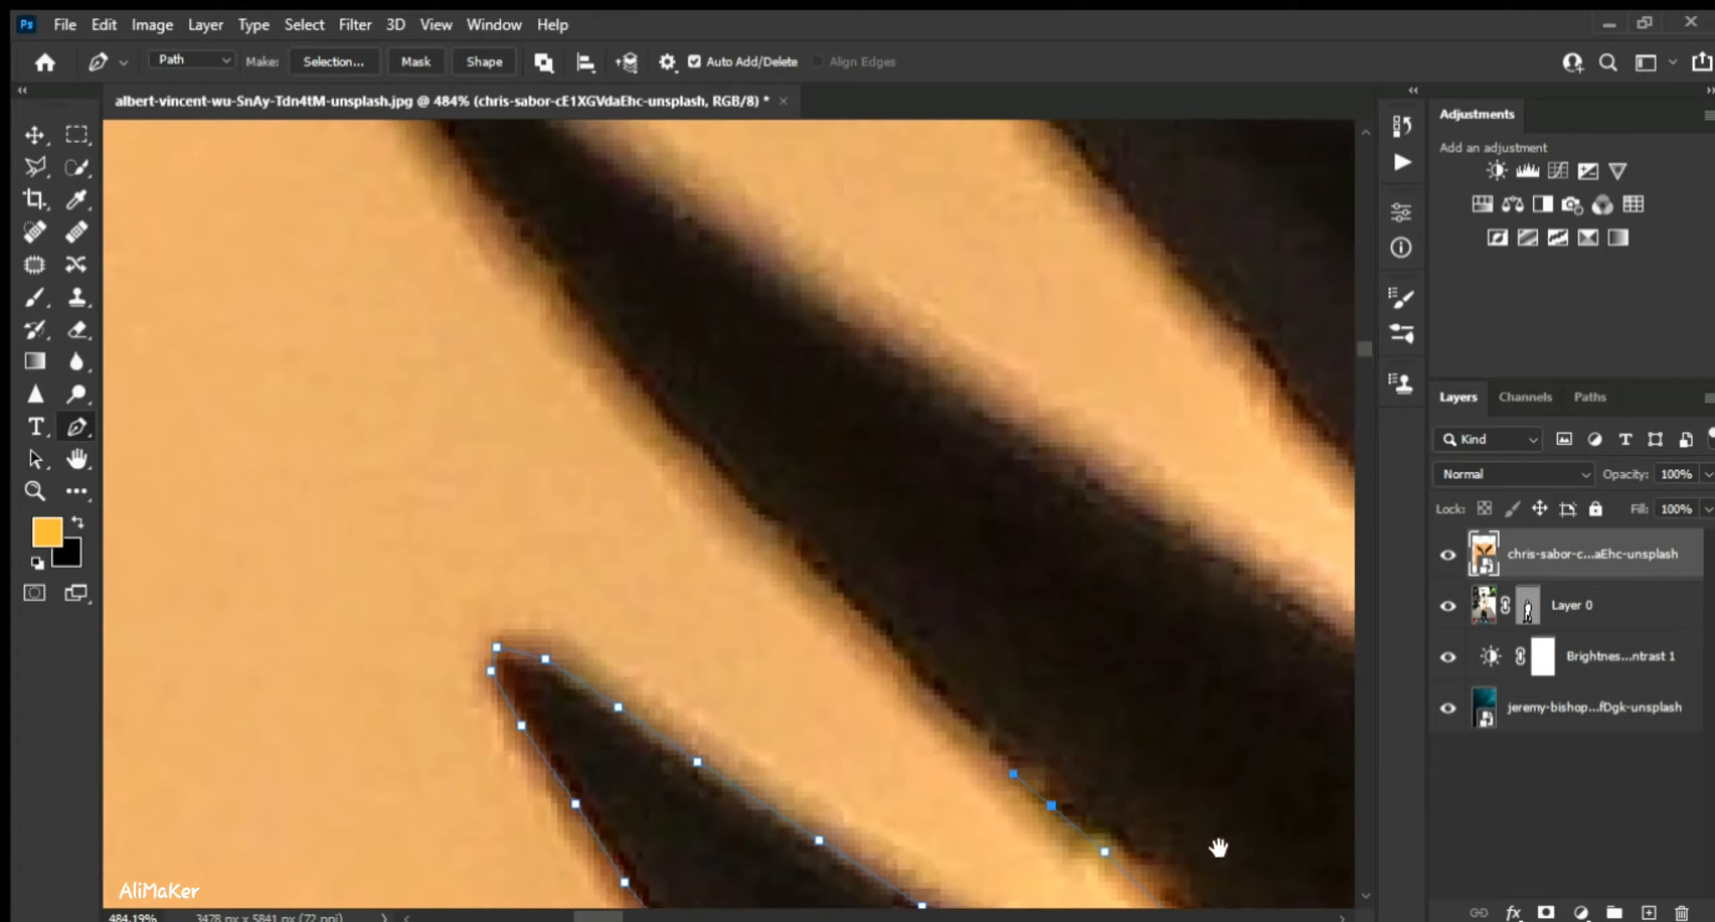
left_click(886, 647)
left_click(633, 373)
left_click_drag(651, 394, 670, 529)
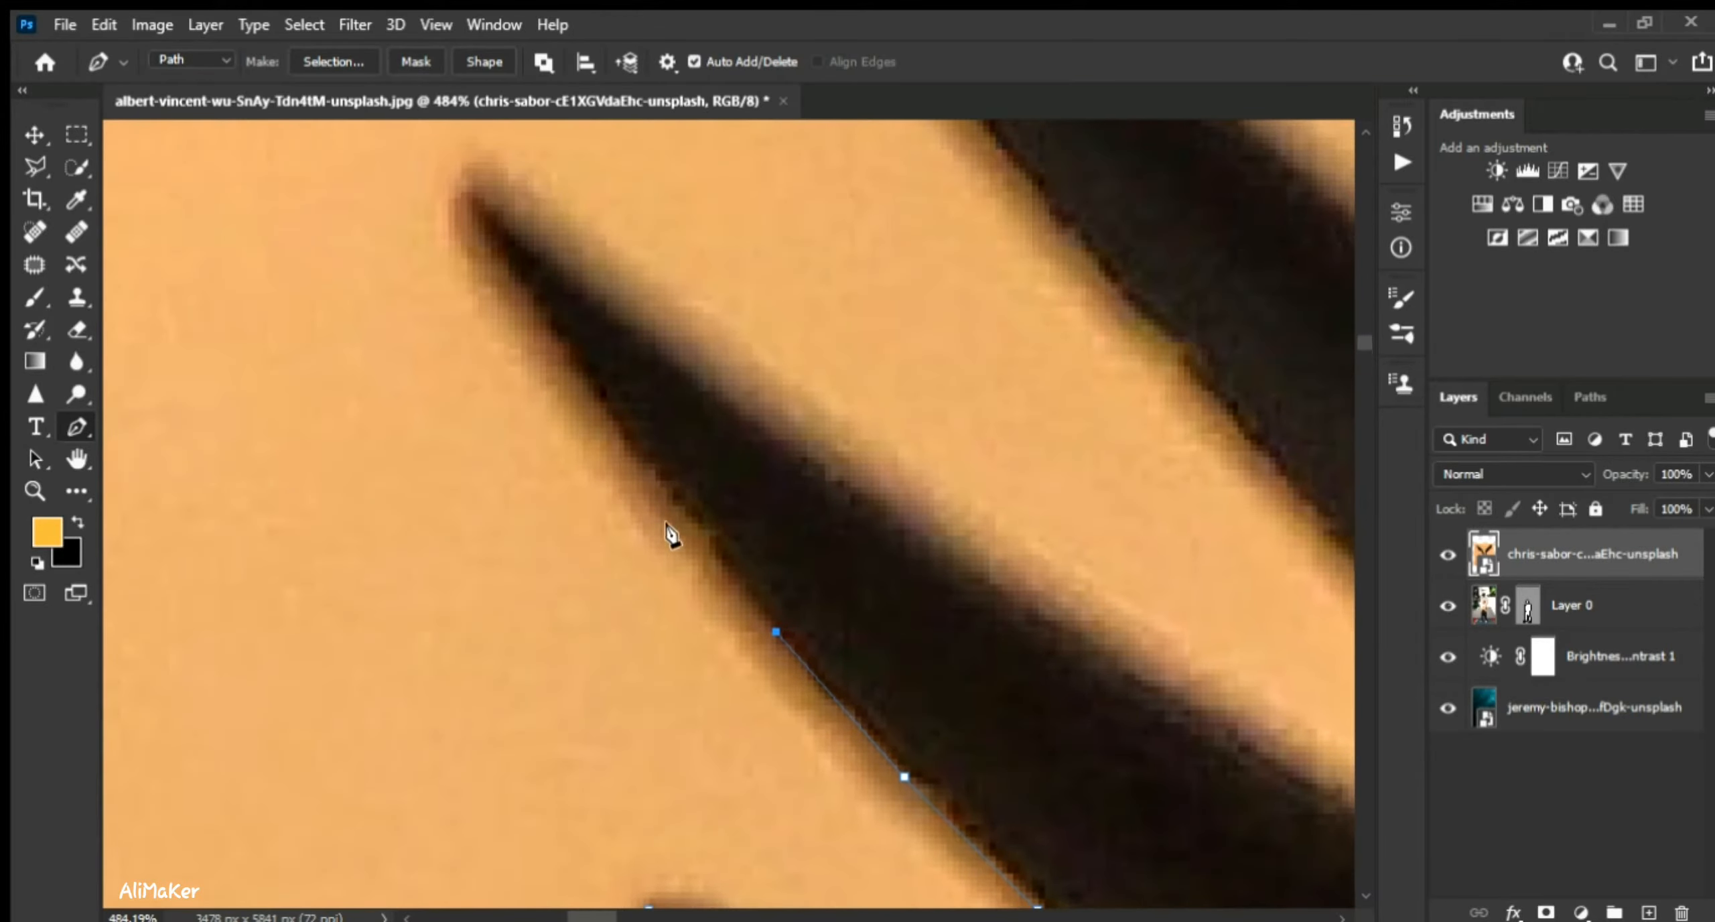
left_click(594, 408)
left_click(540, 312)
left_click(479, 221)
left_click(461, 187)
key("ctrl+z")
key("ctrl+z")
key("ctrl+z")
key("ctrl+z")
key("ctrl+z")
- Trace around the seventh feather's tip and down along its upper edge
left_click(466, 188)
left_click(490, 196)
left_click(563, 260)
left_click(653, 332)
left_click(770, 403)
left_click(851, 475)
left_click(945, 534)
left_click_drag(1112, 634, 483, 409)
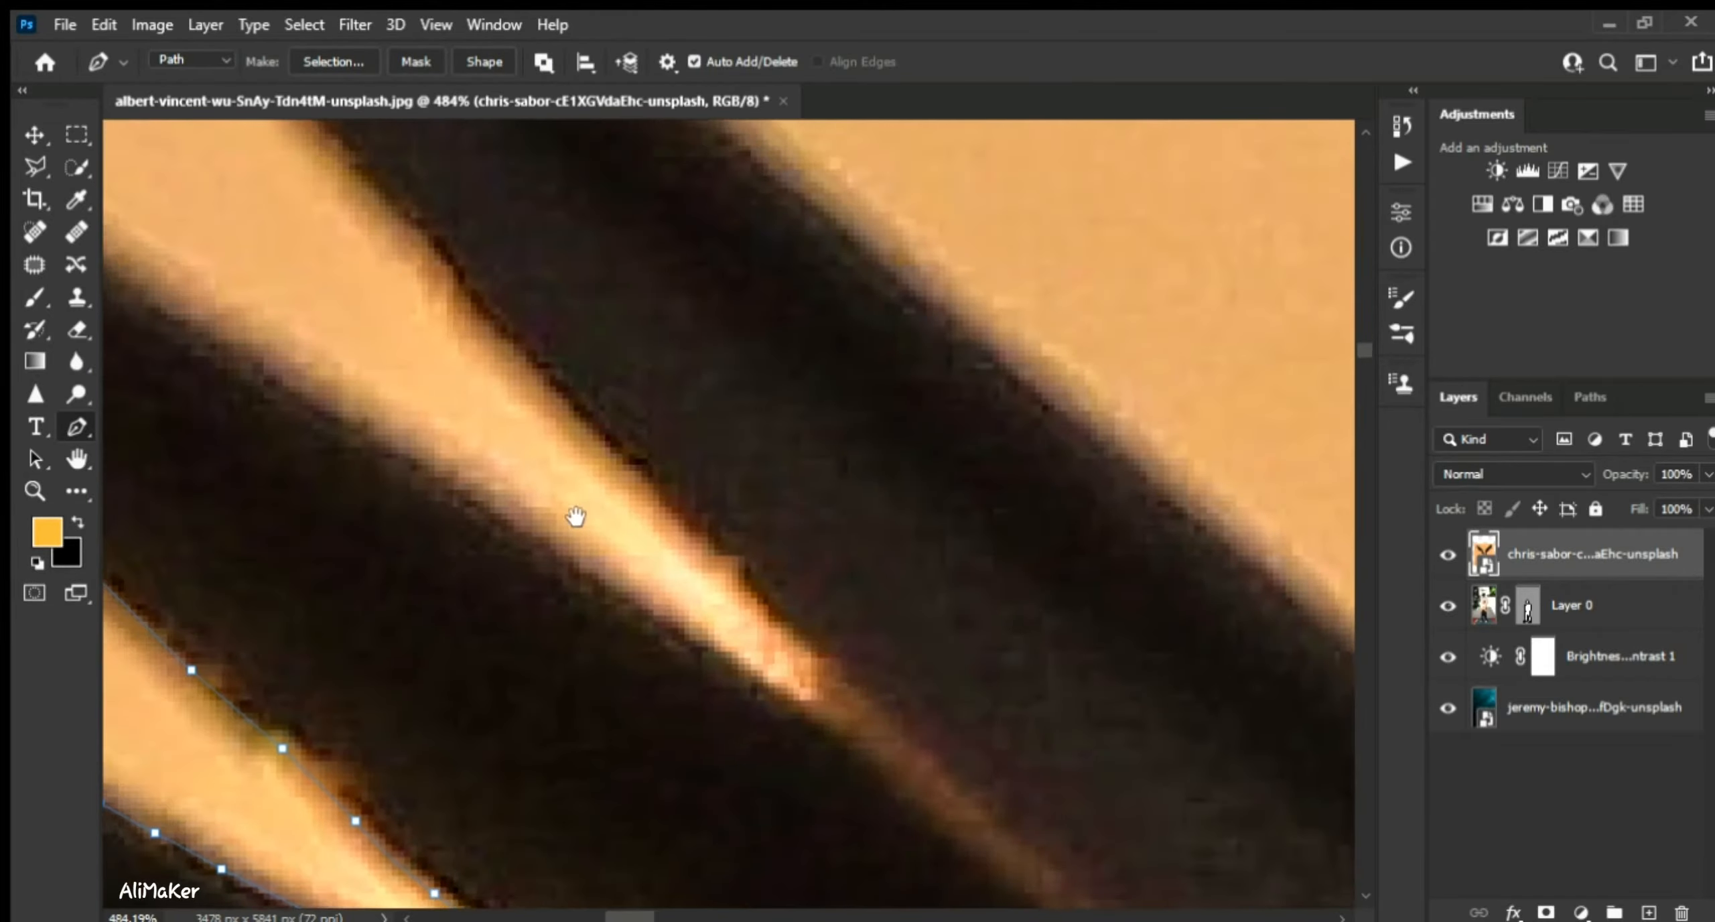
- Continue along the seventh feather's upper edge past the inner end of the bright gap
scroll(611, 502, "down", 3)
left_click(458, 439)
left_click(565, 508)
left_click(648, 556)
left_click(715, 599)
left_click(763, 651)
left_click_drag(989, 621, 885, 502)
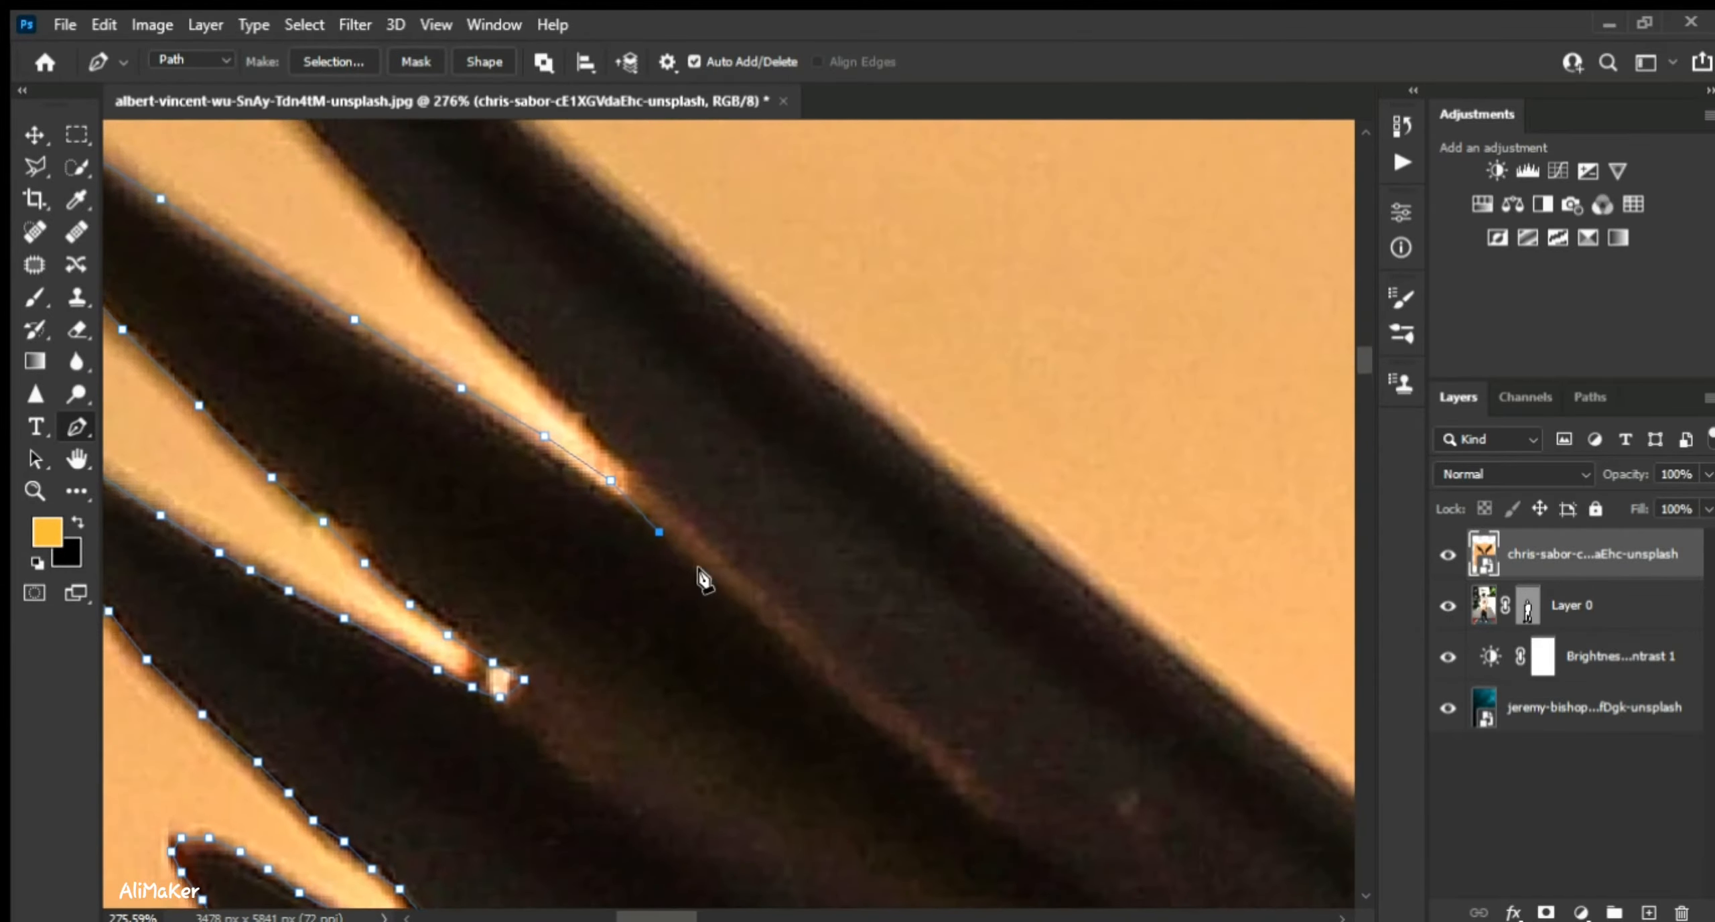
- Trace the lower side of the faint reddish sliver between the seventh and outermost feathers to its far end
left_click(707, 574)
left_click(804, 662)
left_click(849, 707)
left_click(887, 731)
left_click(956, 782)
left_click(987, 803)
- Trace back along the upper side of the reddish sliver to the bright gap between the feathers
left_click(932, 734)
left_click(874, 686)
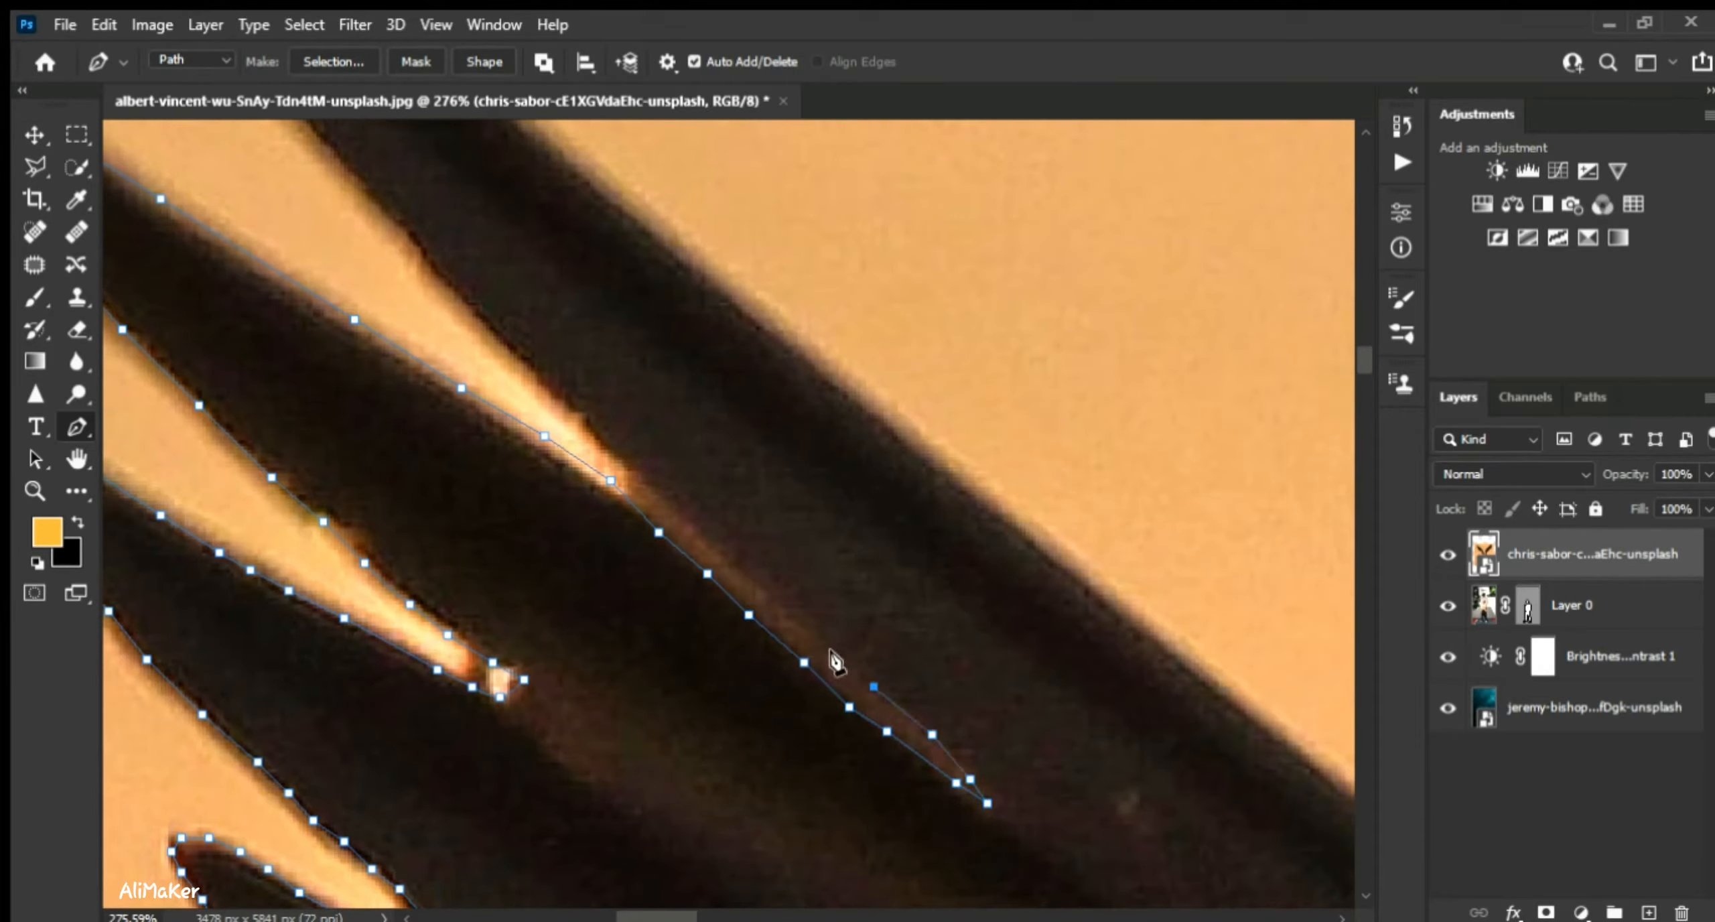
left_click(763, 590)
left_click(683, 518)
left_click(621, 460)
- Trace the path up along the outermost long feather's underside
left_click(559, 404)
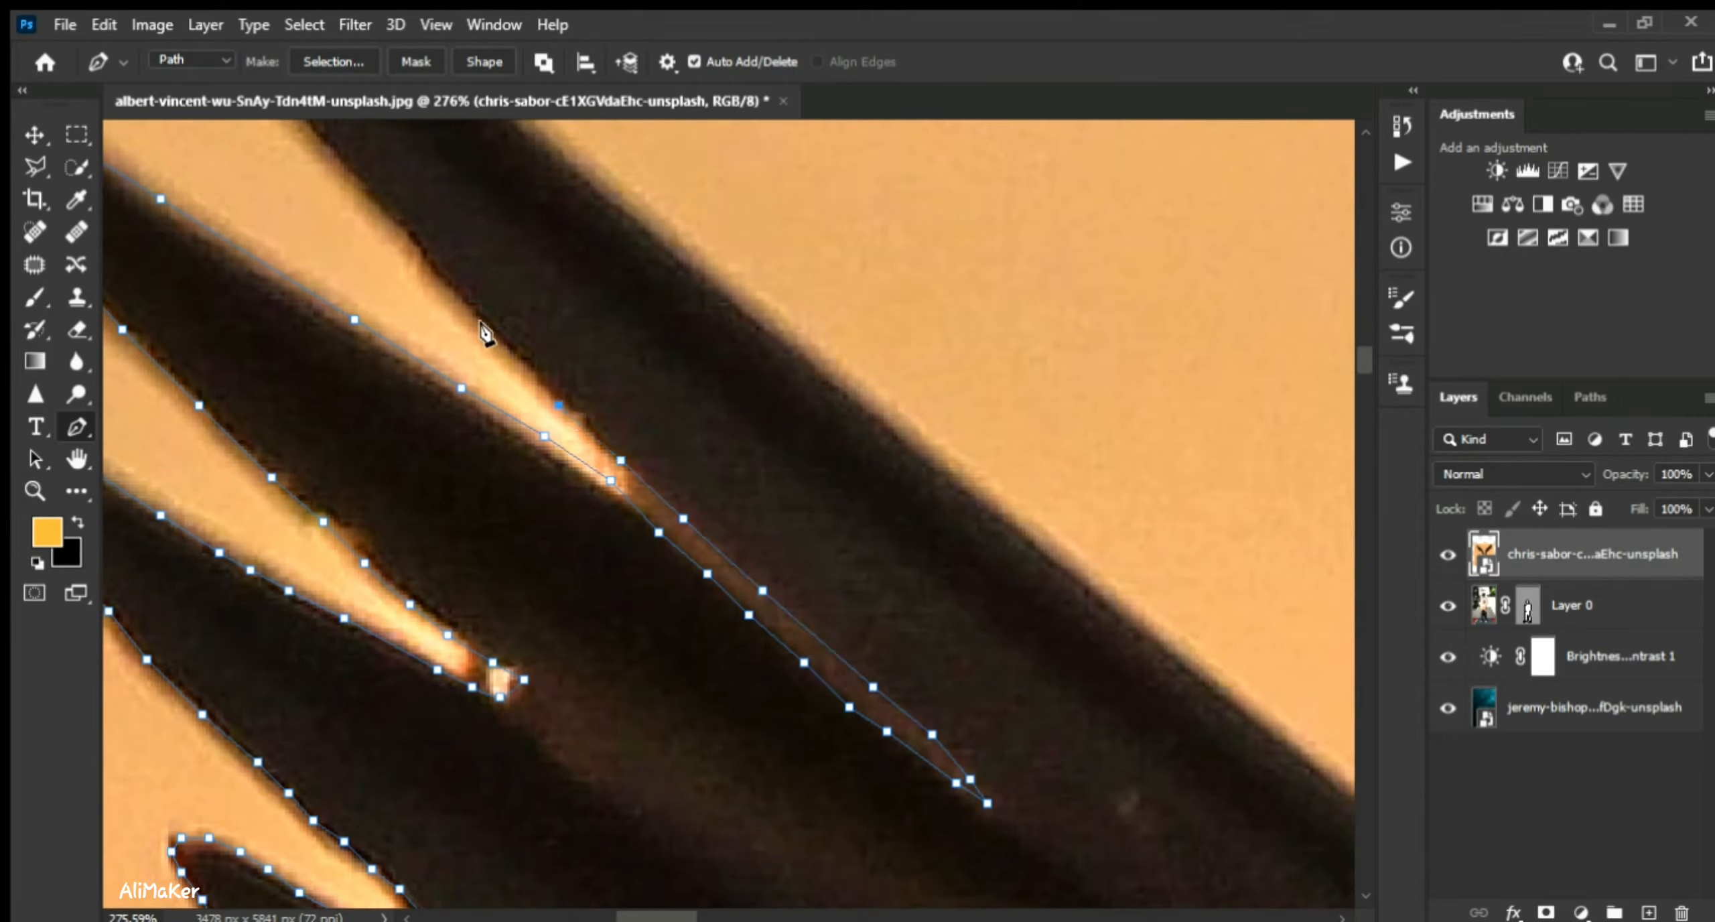
left_click(490, 329)
left_click(431, 264)
left_click_drag(594, 321, 865, 608)
left_click(575, 399)
left_click(496, 313)
left_click(427, 228)
- Finish the outermost feather's underside and trace around its tip onto the wing's outer edge
left_click_drag(540, 284, 489, 403)
left_click(535, 362)
left_click(470, 266)
left_click(414, 193)
left_click(386, 144)
left_click(407, 156)
left_click(434, 187)
left_click(546, 286)
- Trace down along the outermost feather's upper edge with widely spaced anchor points
left_click(438, 348)
left_click(584, 469)
left_click(698, 555)
left_click(784, 634)
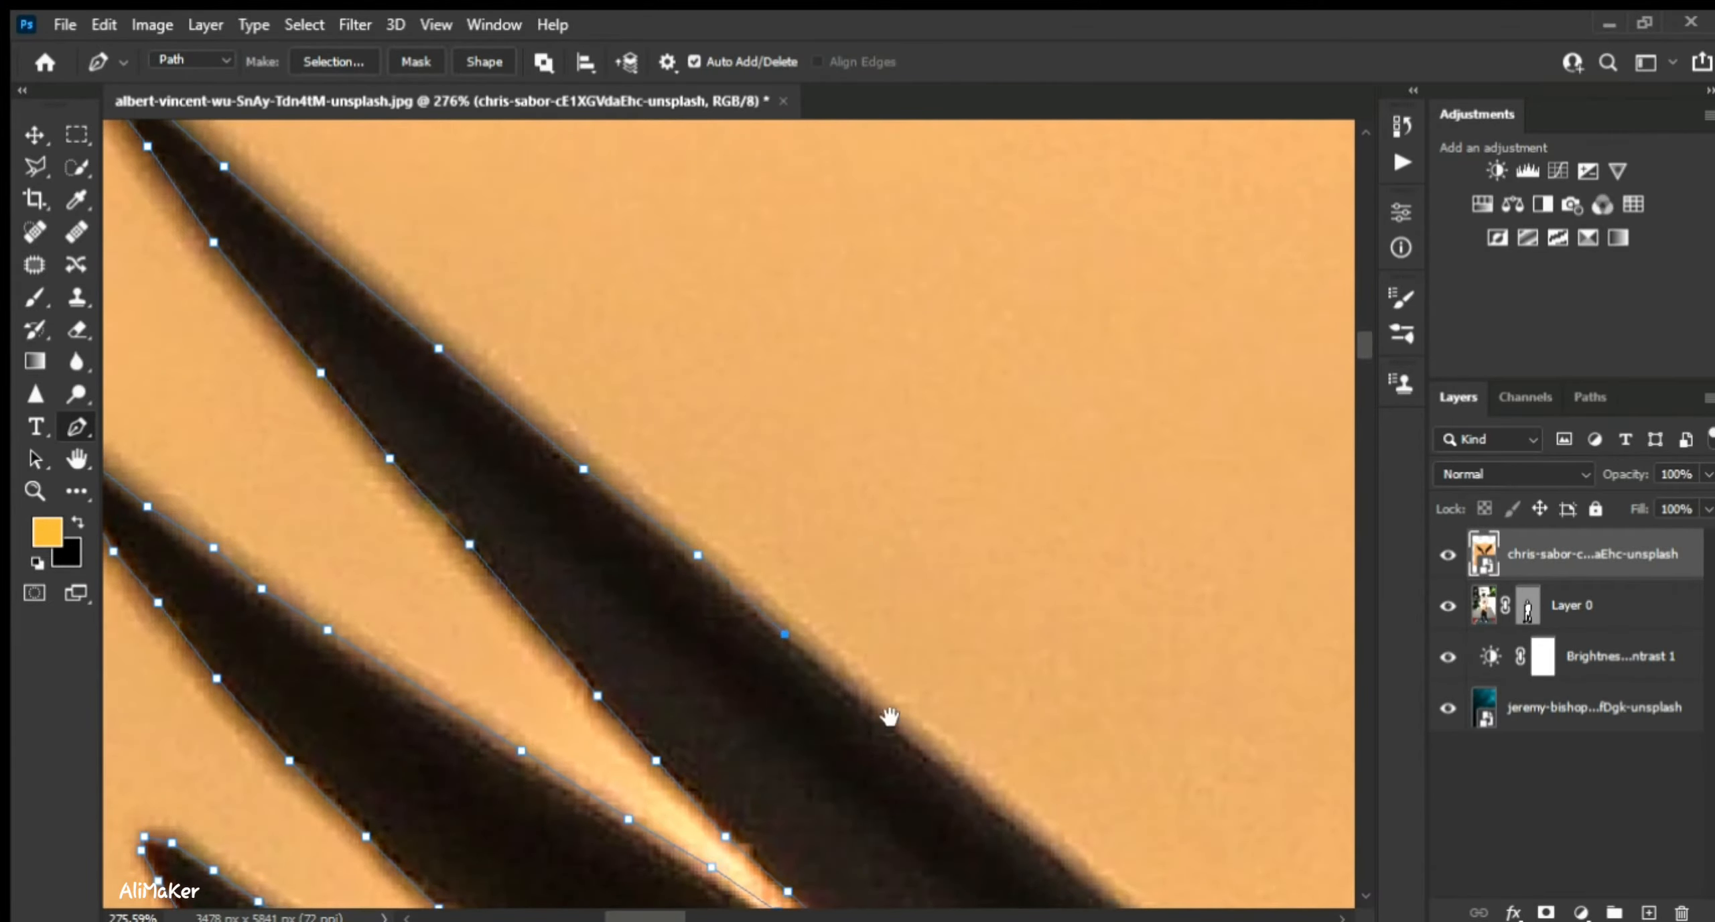
left_click_drag(890, 716, 546, 469)
left_click(566, 490)
left_click(702, 596)
- Continue the path from the outermost feather along the wing's smooth outer edge
left_click_drag(881, 756, 475, 475)
left_click(486, 475)
left_click(550, 522)
left_click(711, 653)
left_click_drag(867, 653, 378, 341)
left_click(427, 499)
left_click_drag(800, 687, 580, 504)
- Trace the gently curving stretch of the wing's outer edge beyond the straight section
left_click(327, 412)
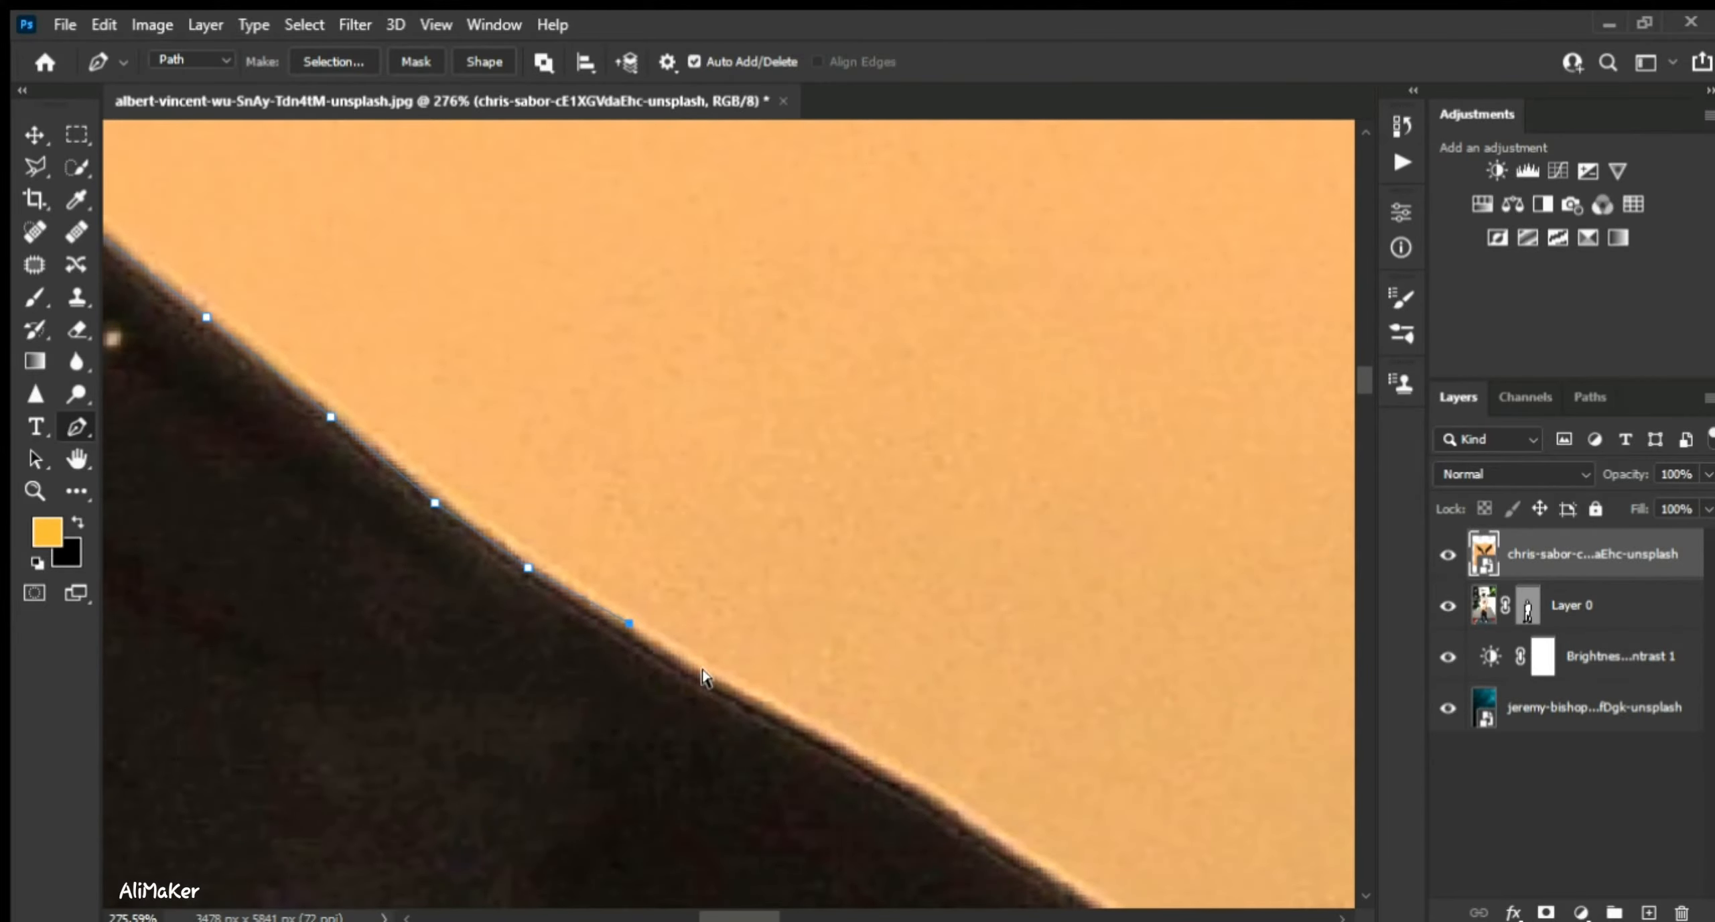
left_click(656, 644)
left_click(725, 691)
left_click(778, 708)
left_click(823, 736)
- Trace the wing's outer edge through the small dip and onto the rounded bulge after it
left_click_drag(899, 737, 422, 400)
left_click(422, 449)
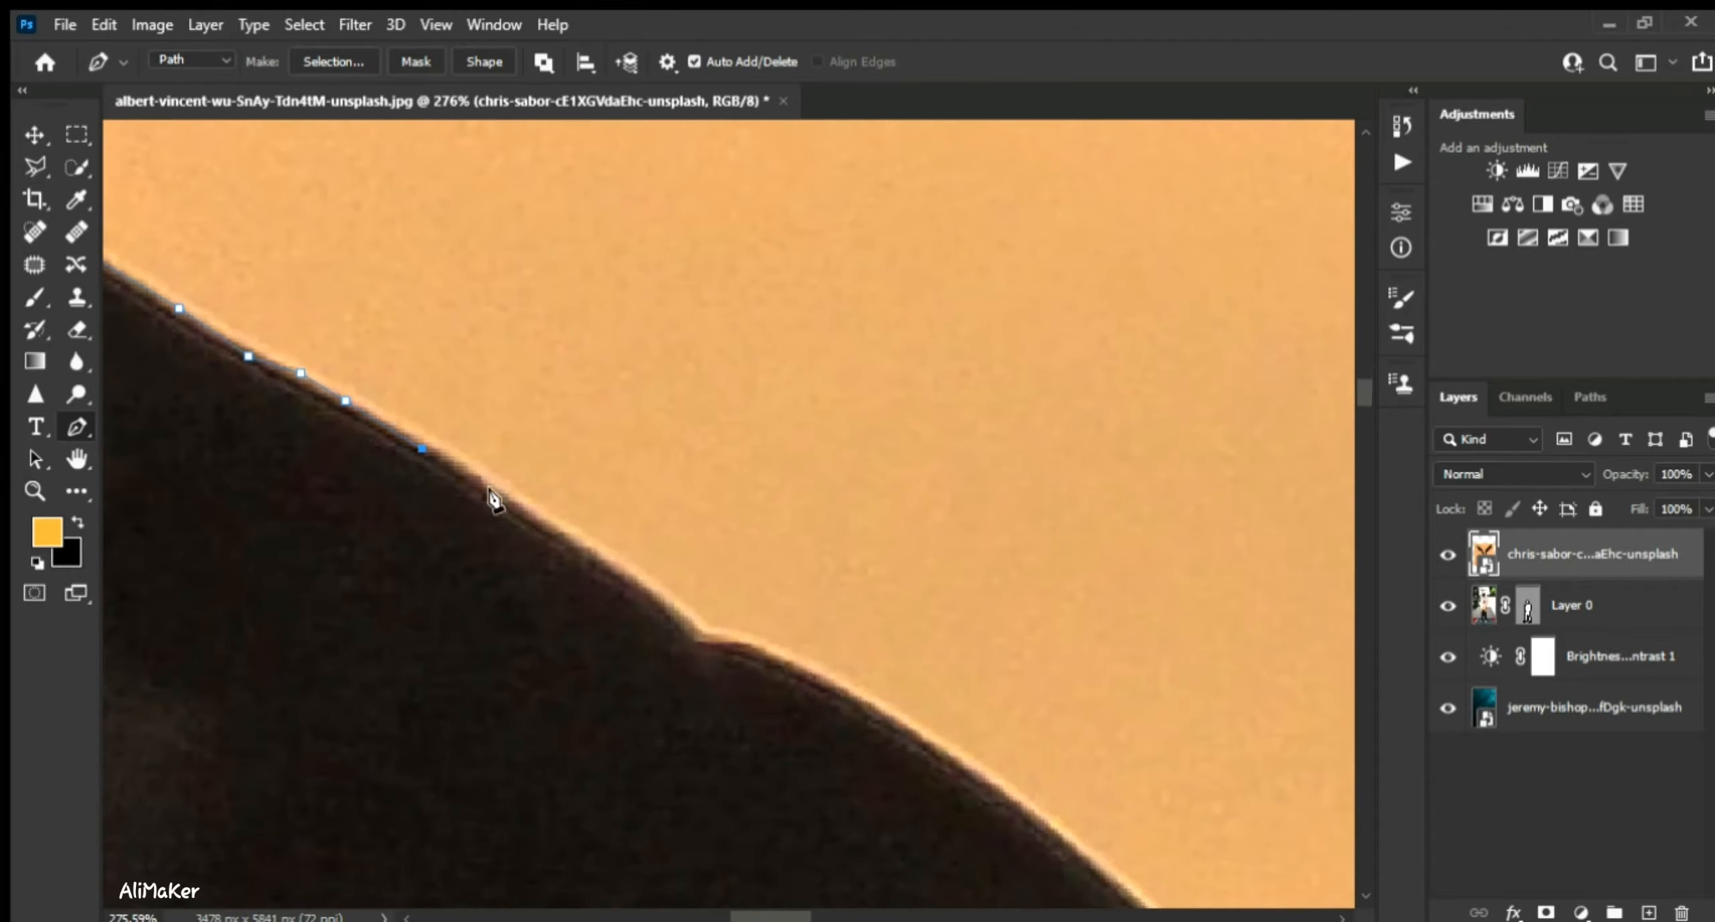
left_click(629, 573)
left_click(770, 649)
left_click(823, 676)
- Trace along the wing's rounded bulge as its outer edge curves down toward the bird's body
left_click_drag(923, 649, 341, 270)
left_click(333, 351)
left_click(458, 438)
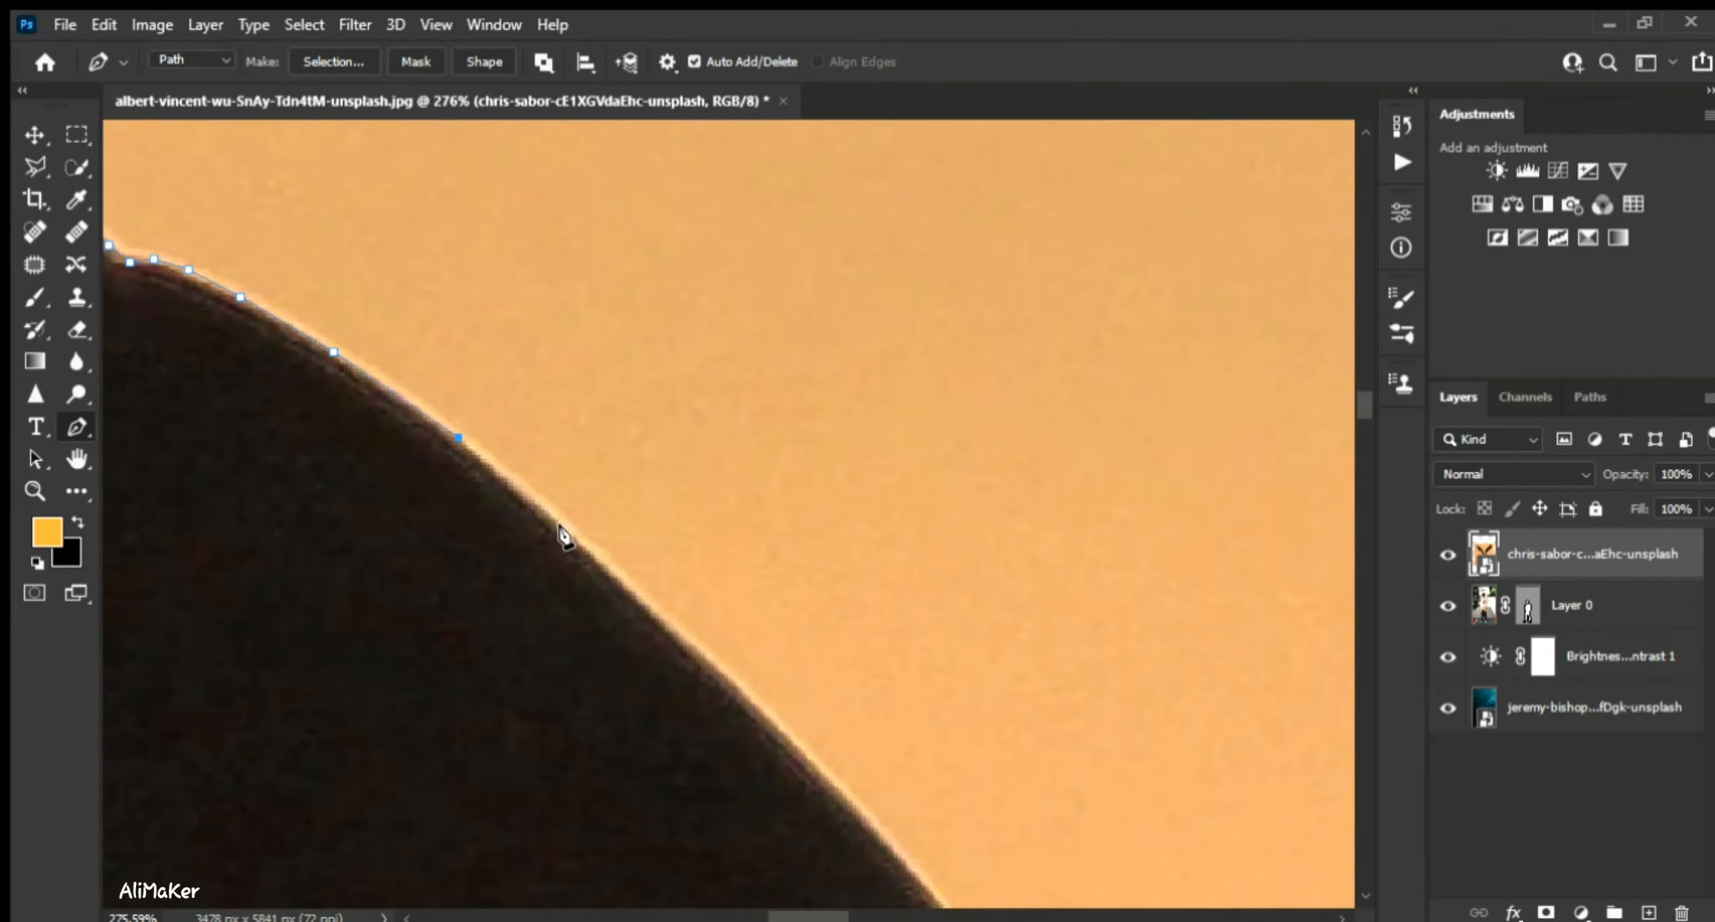
left_click(565, 530)
left_click(659, 613)
left_click(737, 693)
left_click(818, 781)
- Trace around the wing's bend to the start of the orange-lit inner edge leading to the body
left_click_drag(824, 788, 355, 357)
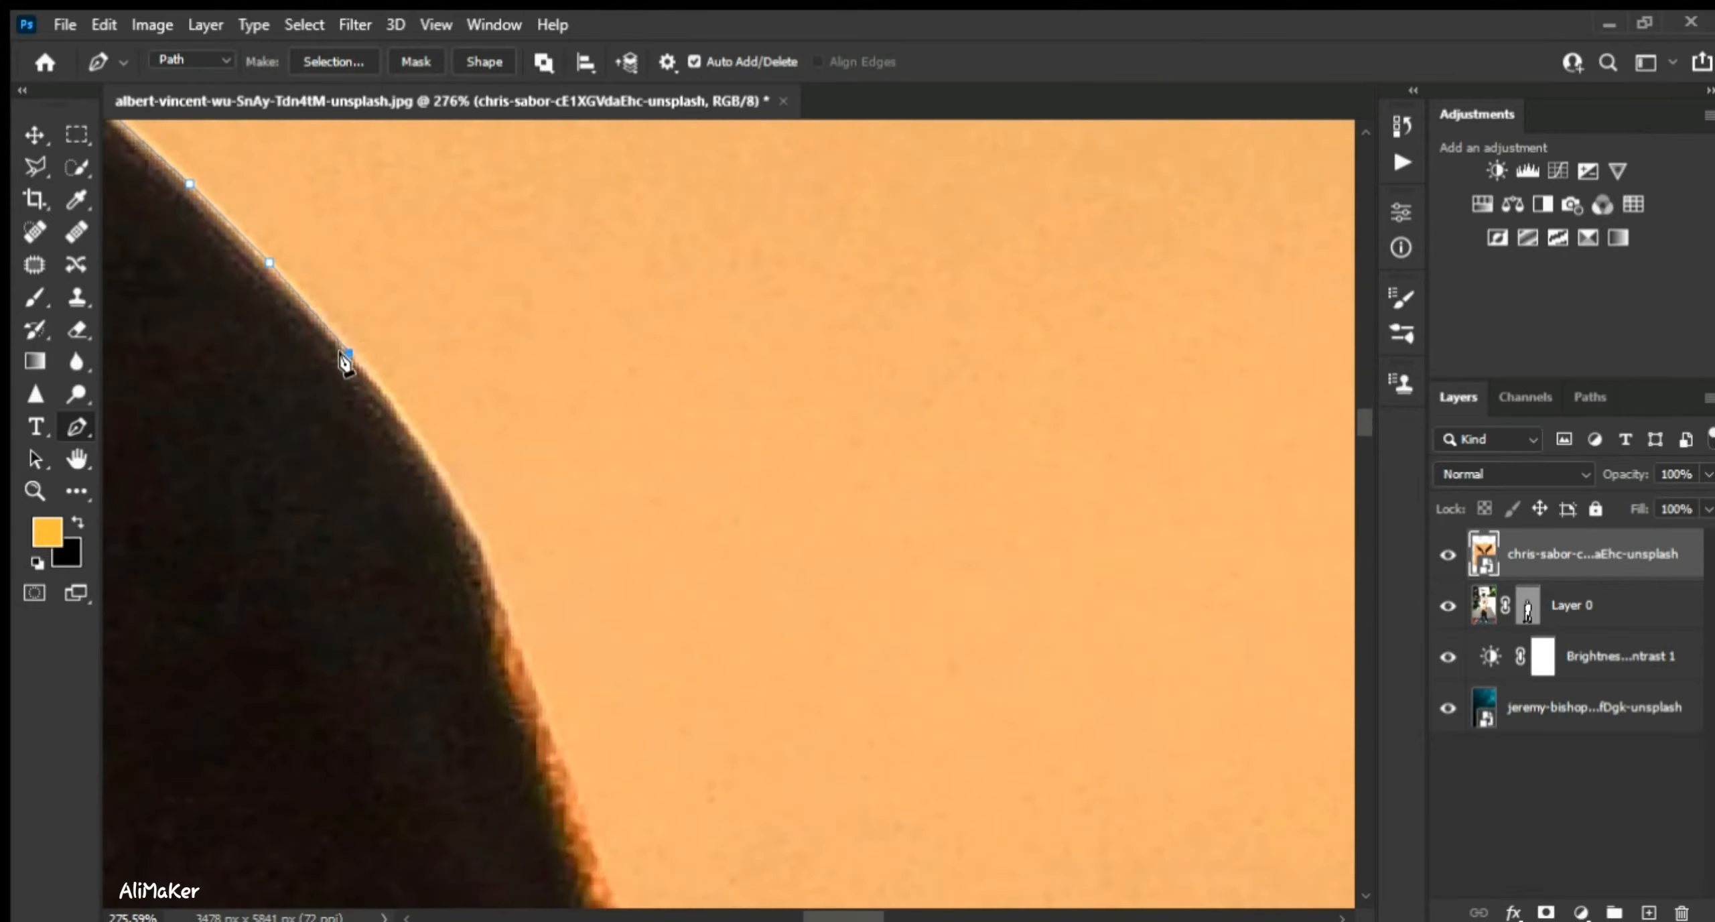
left_click(404, 427)
left_click(452, 502)
left_click(489, 567)
left_click(514, 647)
left_click_drag(720, 703, 620, 151)
scroll(377, 356, "down", 6)
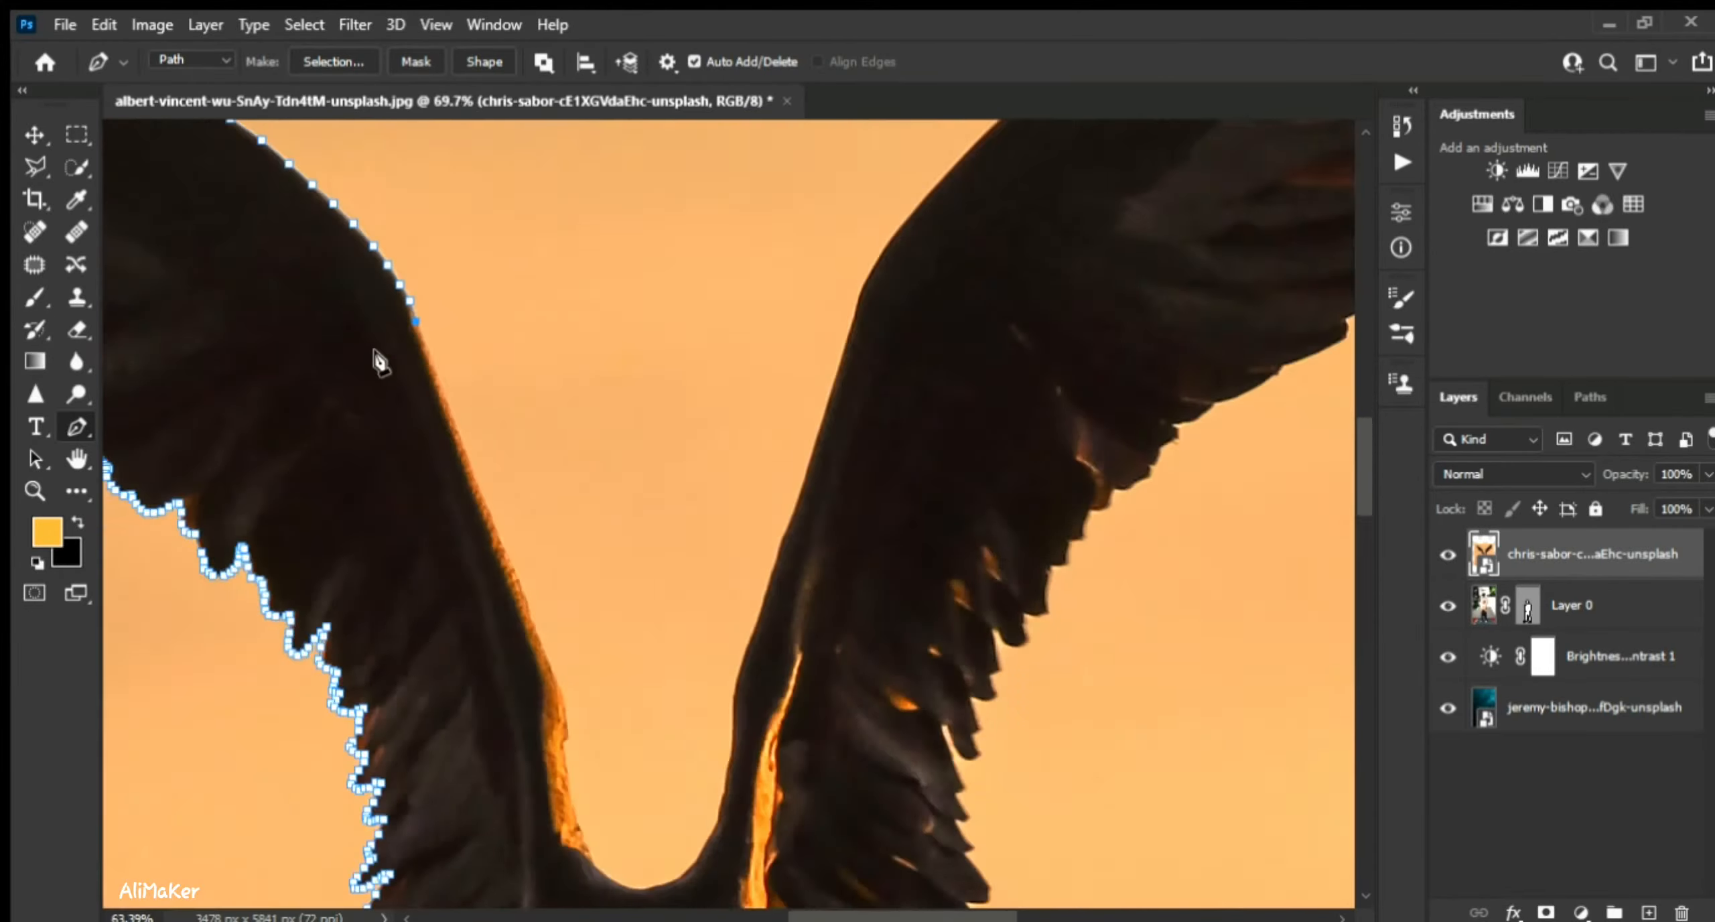
- Trace the straight upper stretch of the wing's orange-lit inner edge down toward the body
scroll(402, 335, "up", 2)
scroll(402, 335, "up", 2)
left_click(463, 480)
left_click(539, 695)
left_click(593, 830)
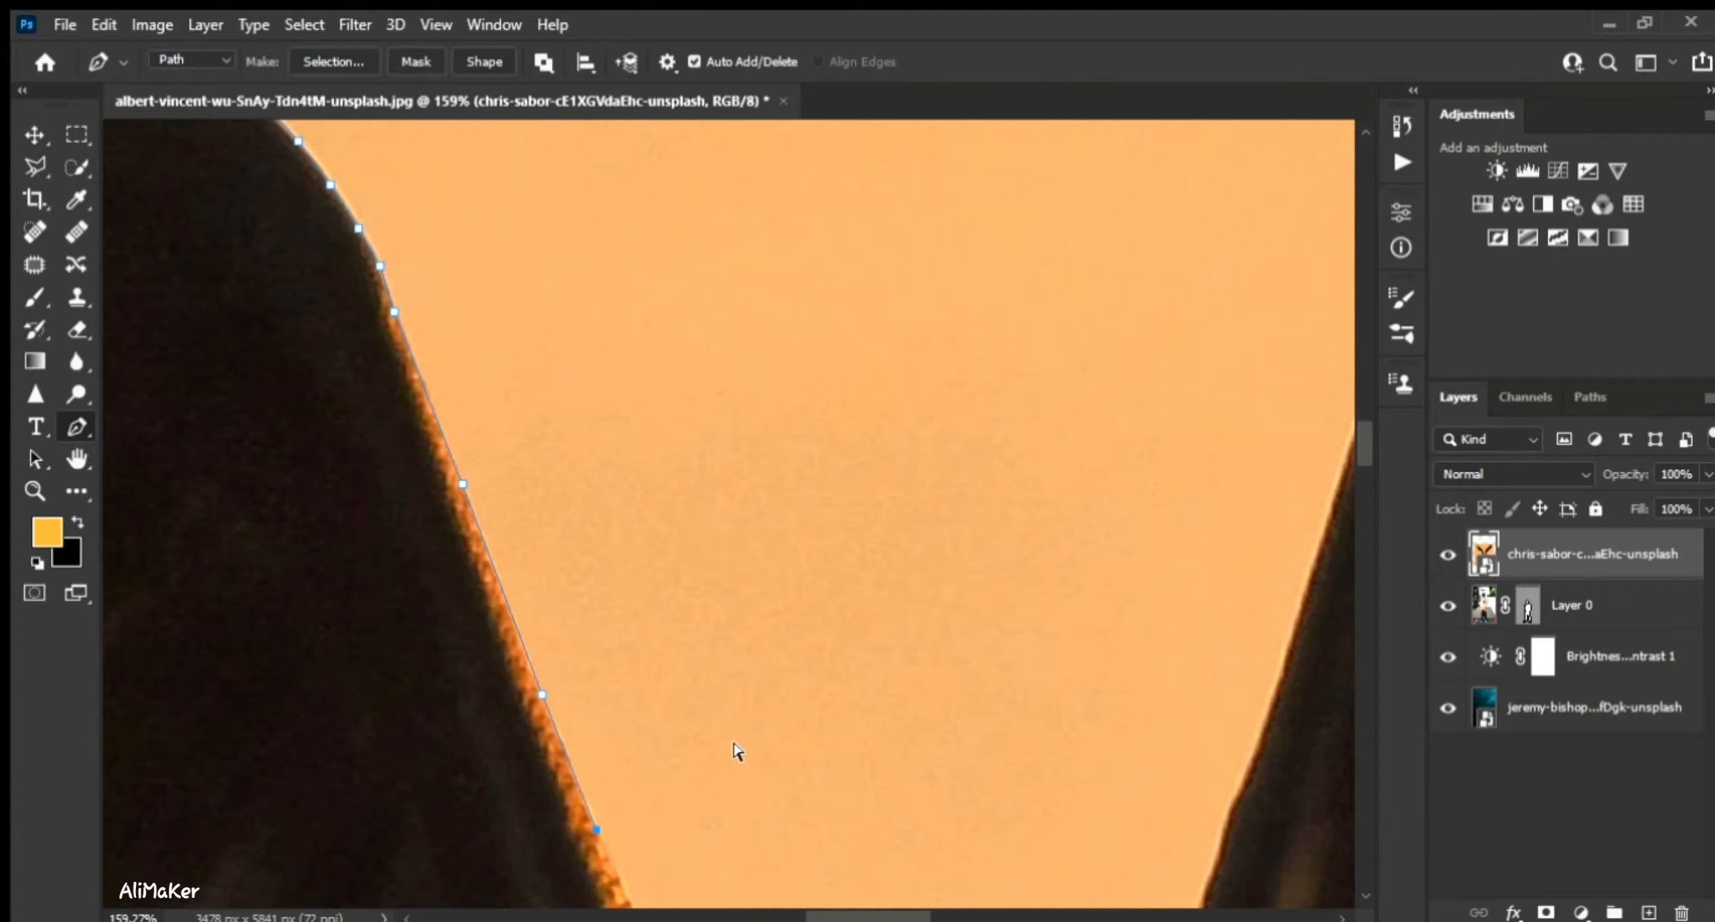
left_click_drag(736, 745, 622, 214)
left_click(529, 411)
left_click(558, 502)
left_click(599, 601)
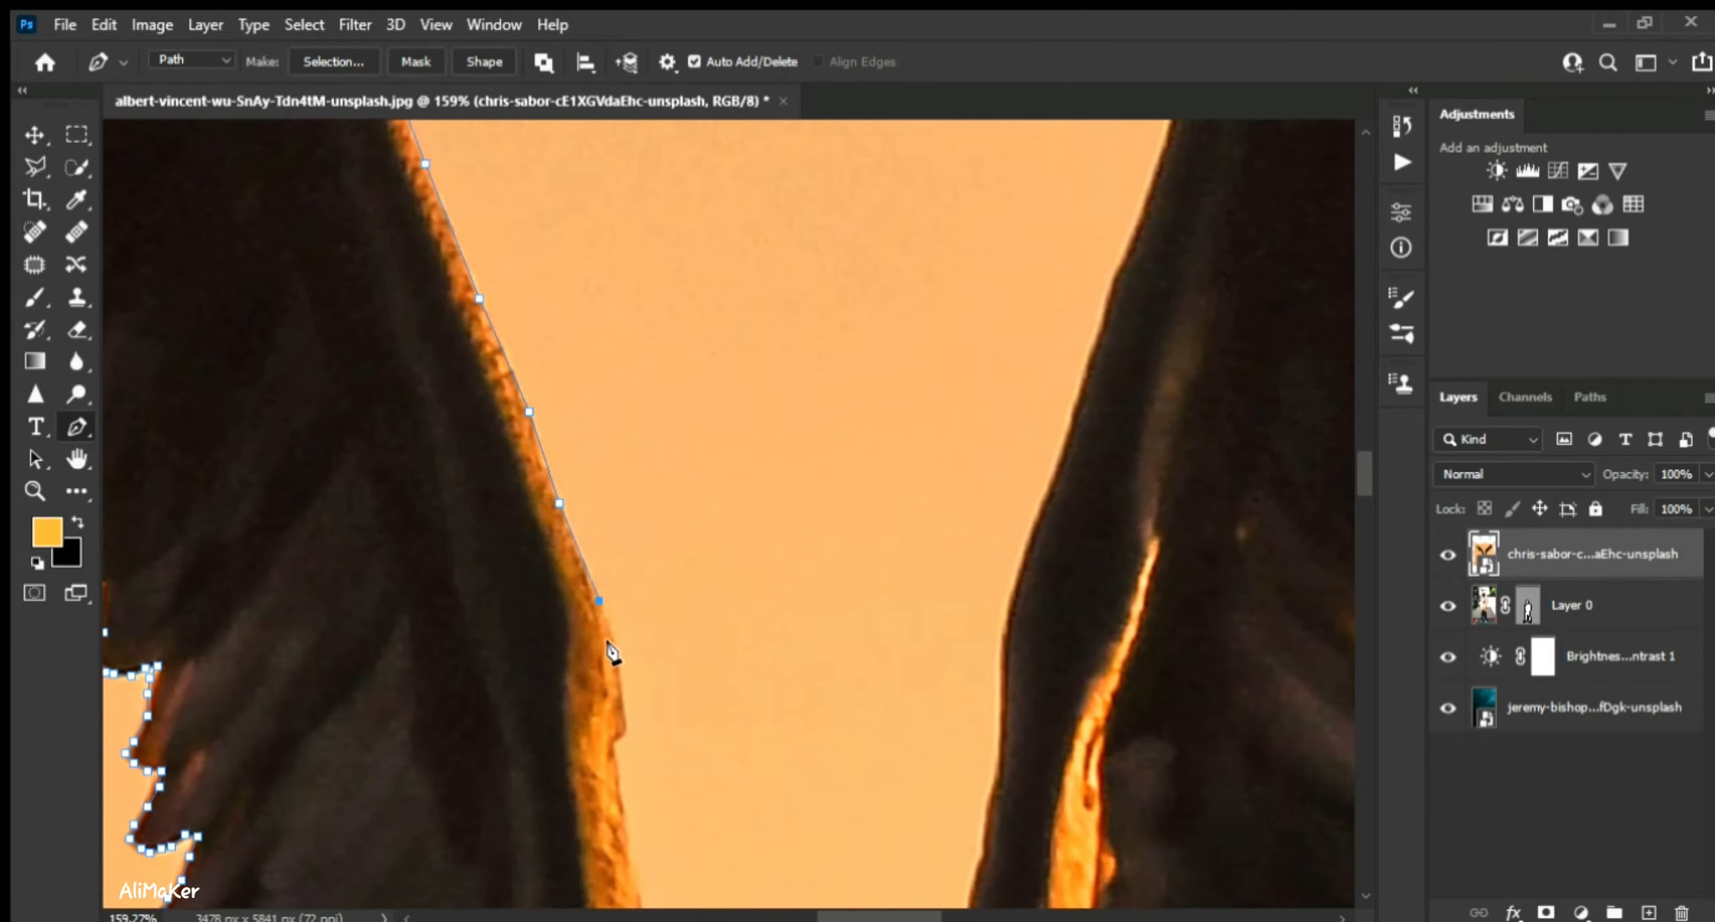
key("ctrl+z")
scroll(595, 624, "up", 5)
key("ctrl+z")
key("ctrl+z")
- Trace the curving lower stretch of the orange-lit inner edge closely toward the body, finishing the path around both wings
left_click(495, 267)
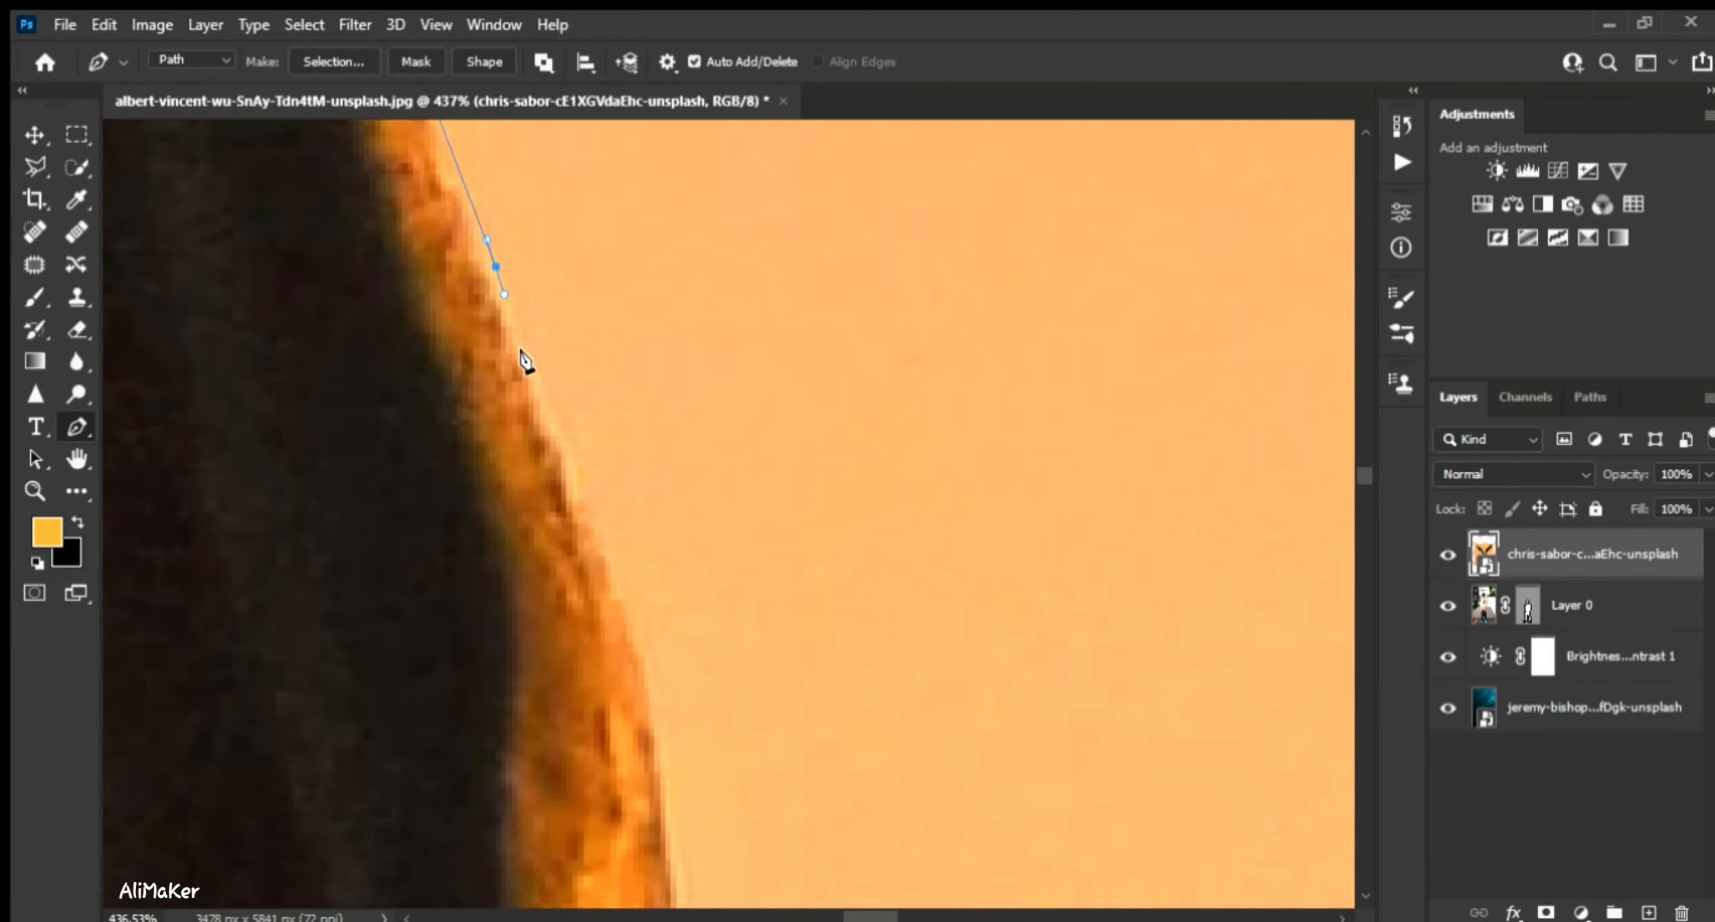
left_click(545, 398)
left_click(578, 480)
left_click(659, 719)
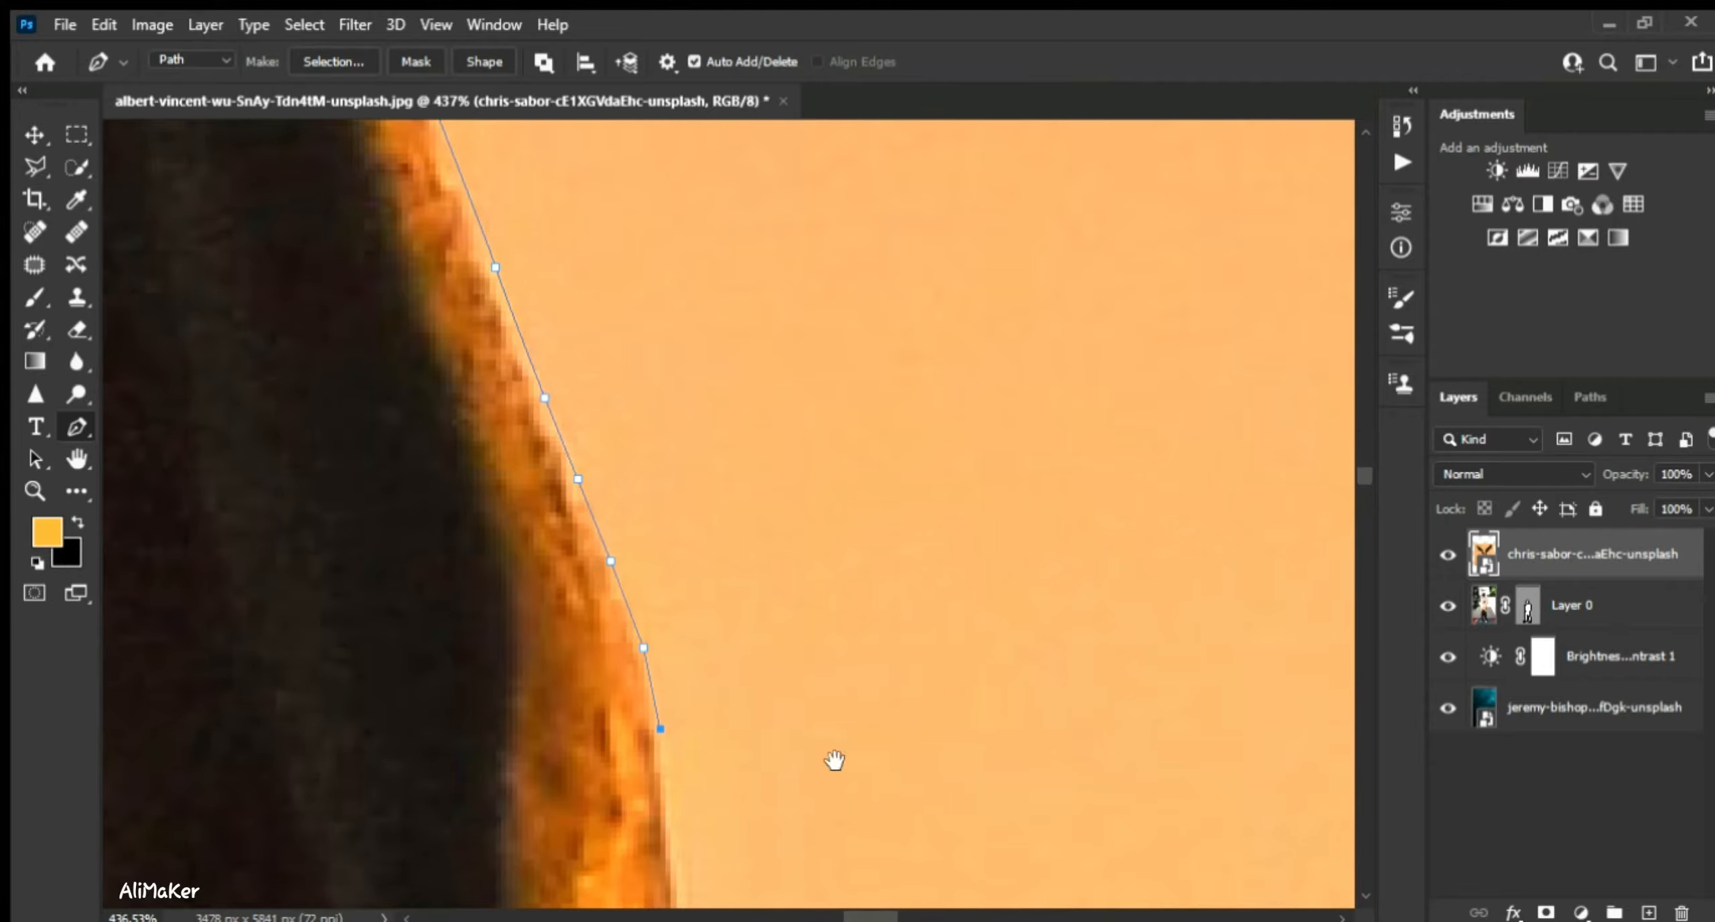
left_click_drag(835, 758, 770, 214)
left_click(600, 247)
- Mask the bird layer with the finished path so only the wings are kept, and switch to the Move tool
scroll(587, 488, "down", 3)
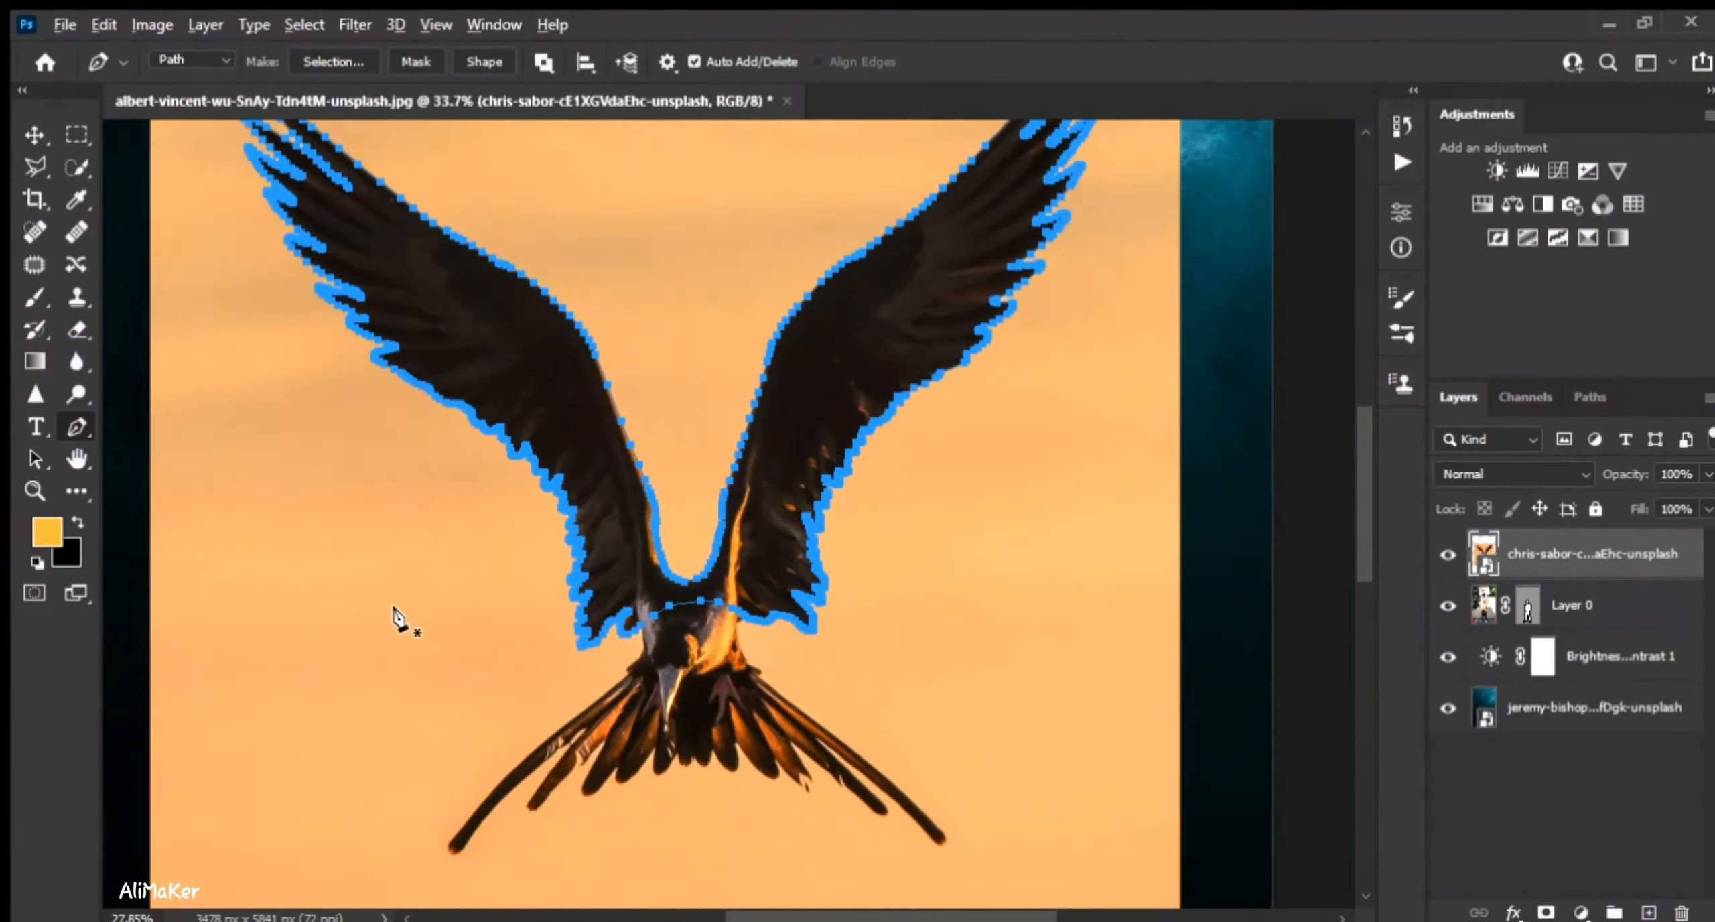
scroll(891, 589, "down", 3)
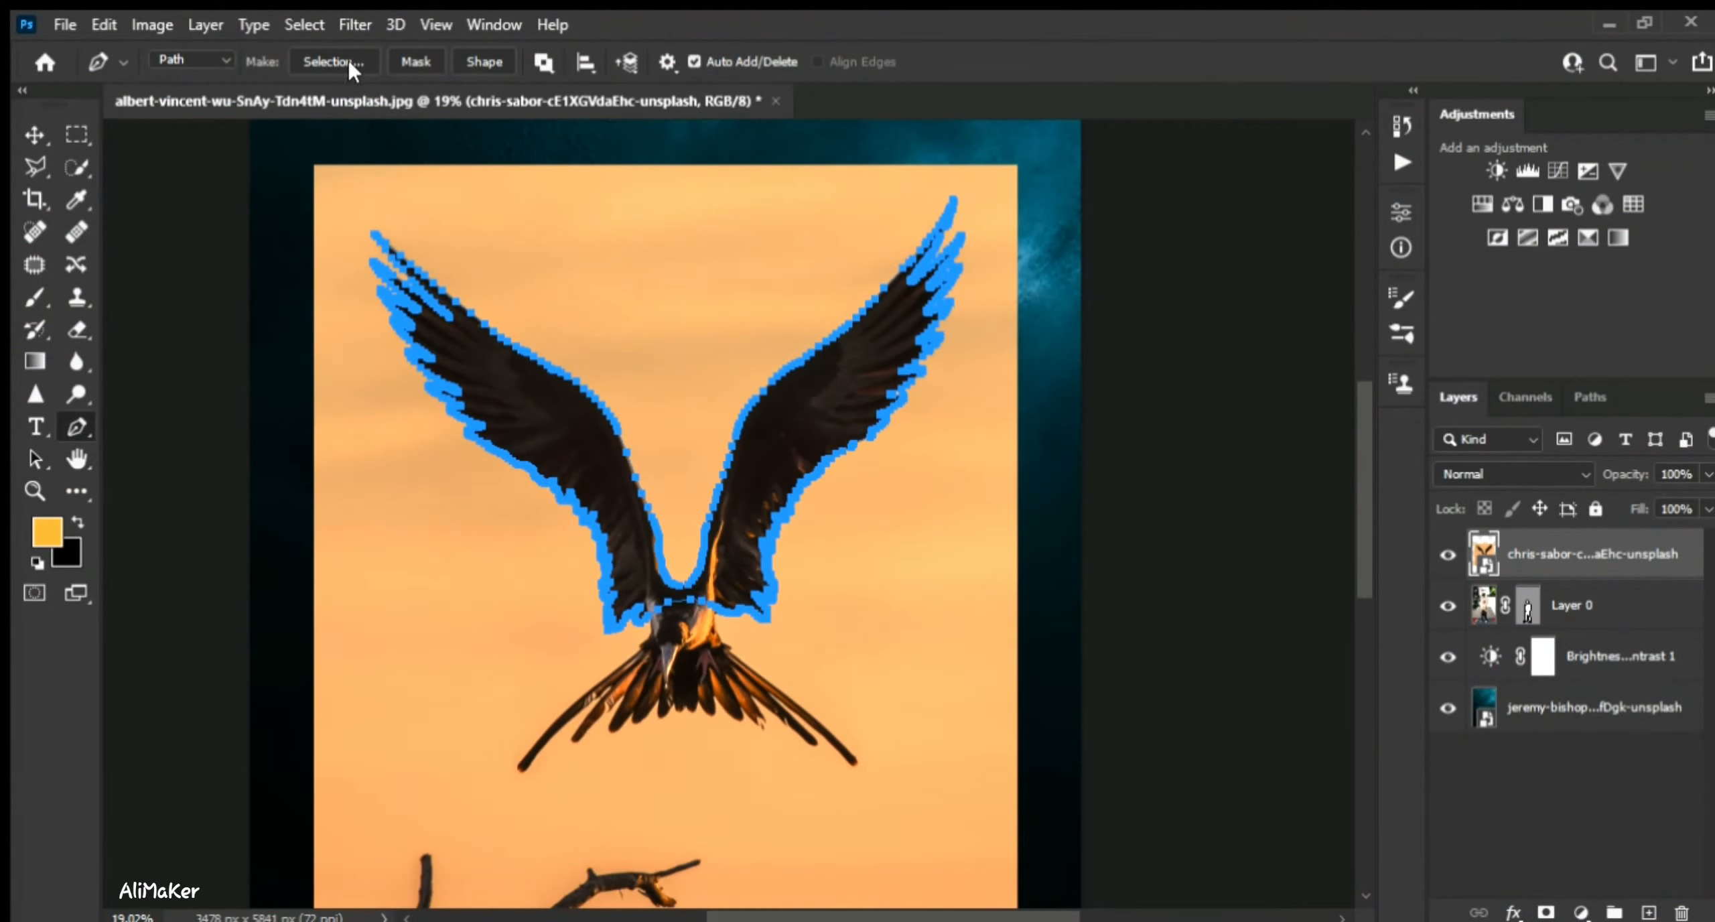
left_click(401, 57)
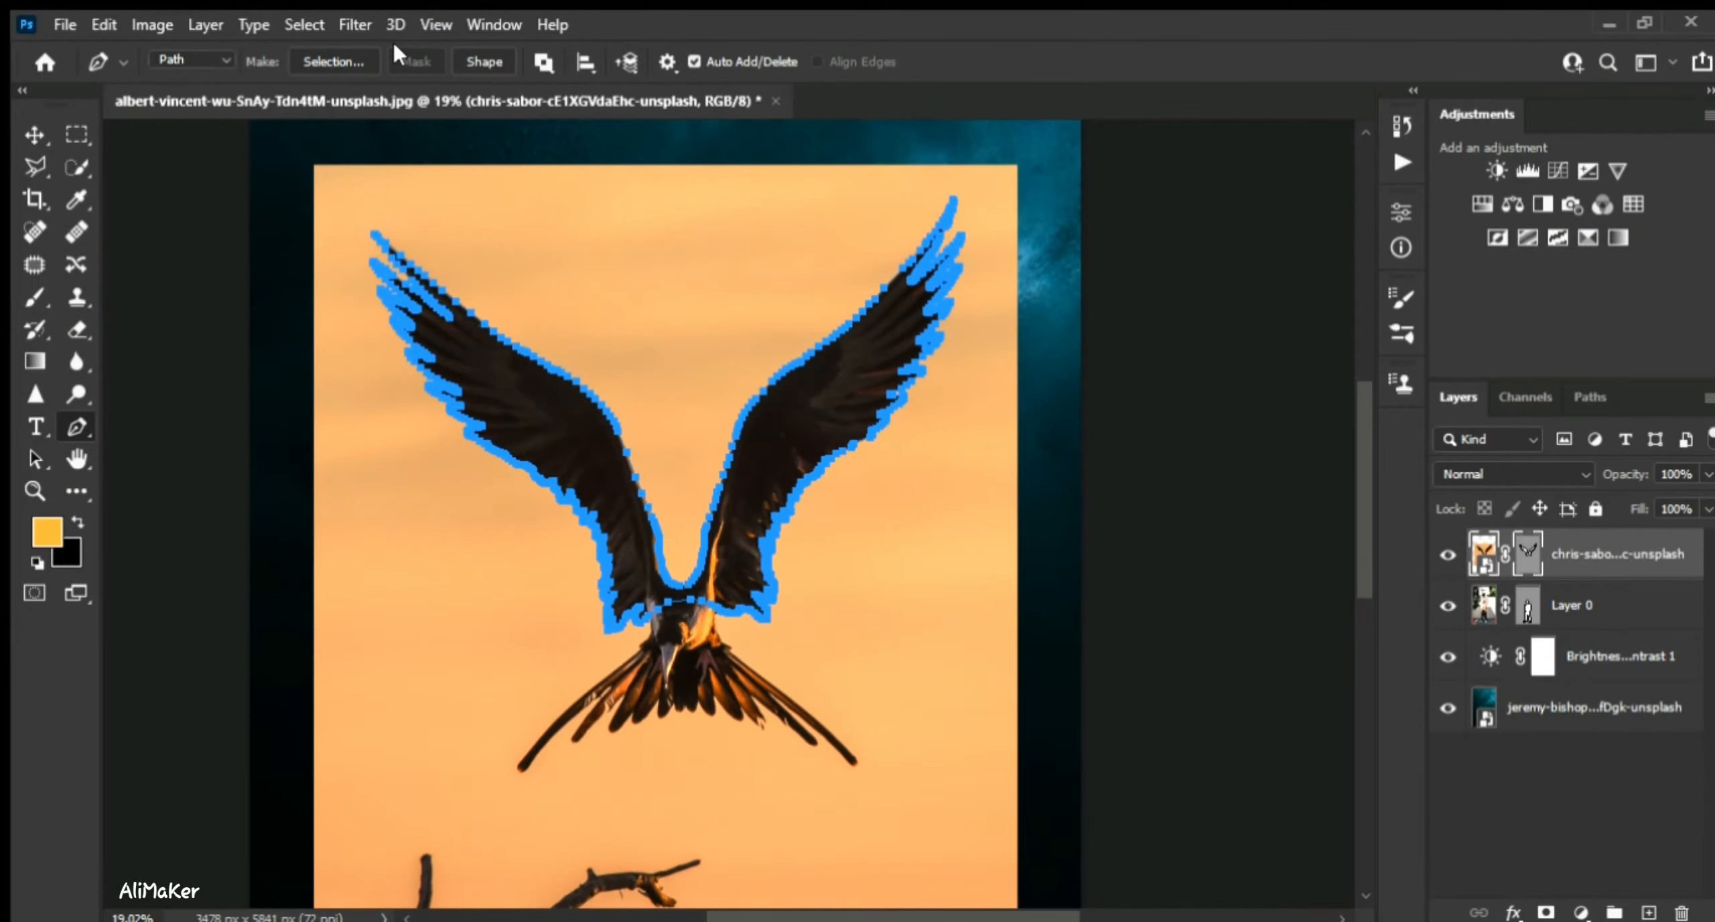
key("v")
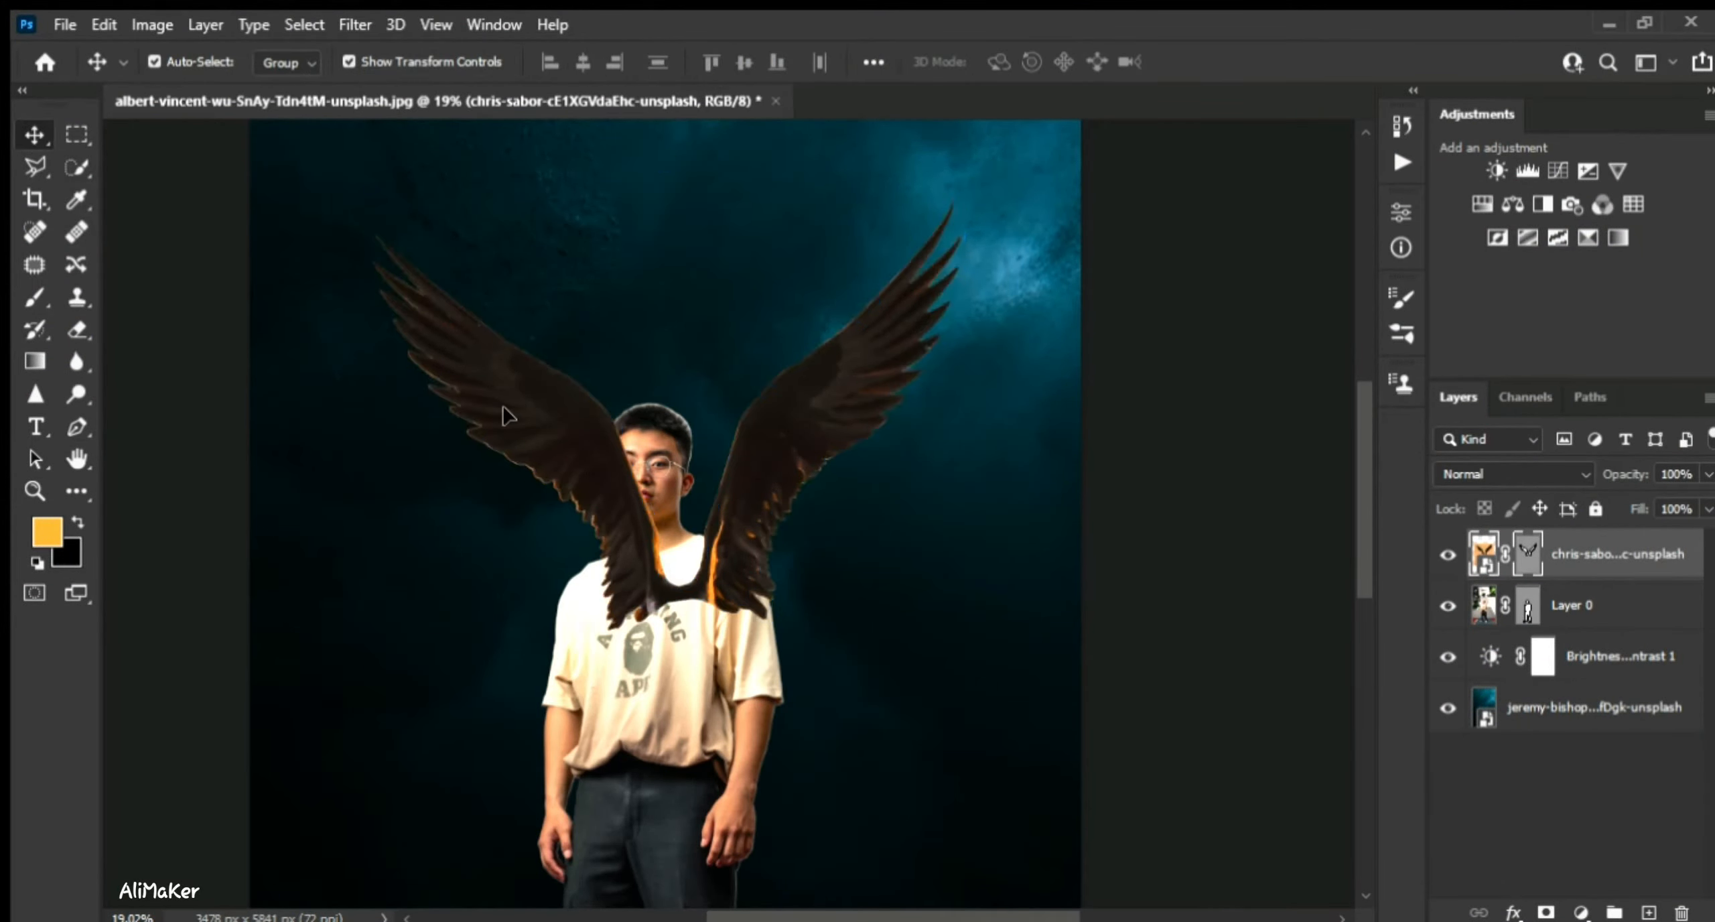
- Enlarge the wings and place them behind the man's shoulders, with their layer directly below Layer 0
scroll(777, 459, "down", 3)
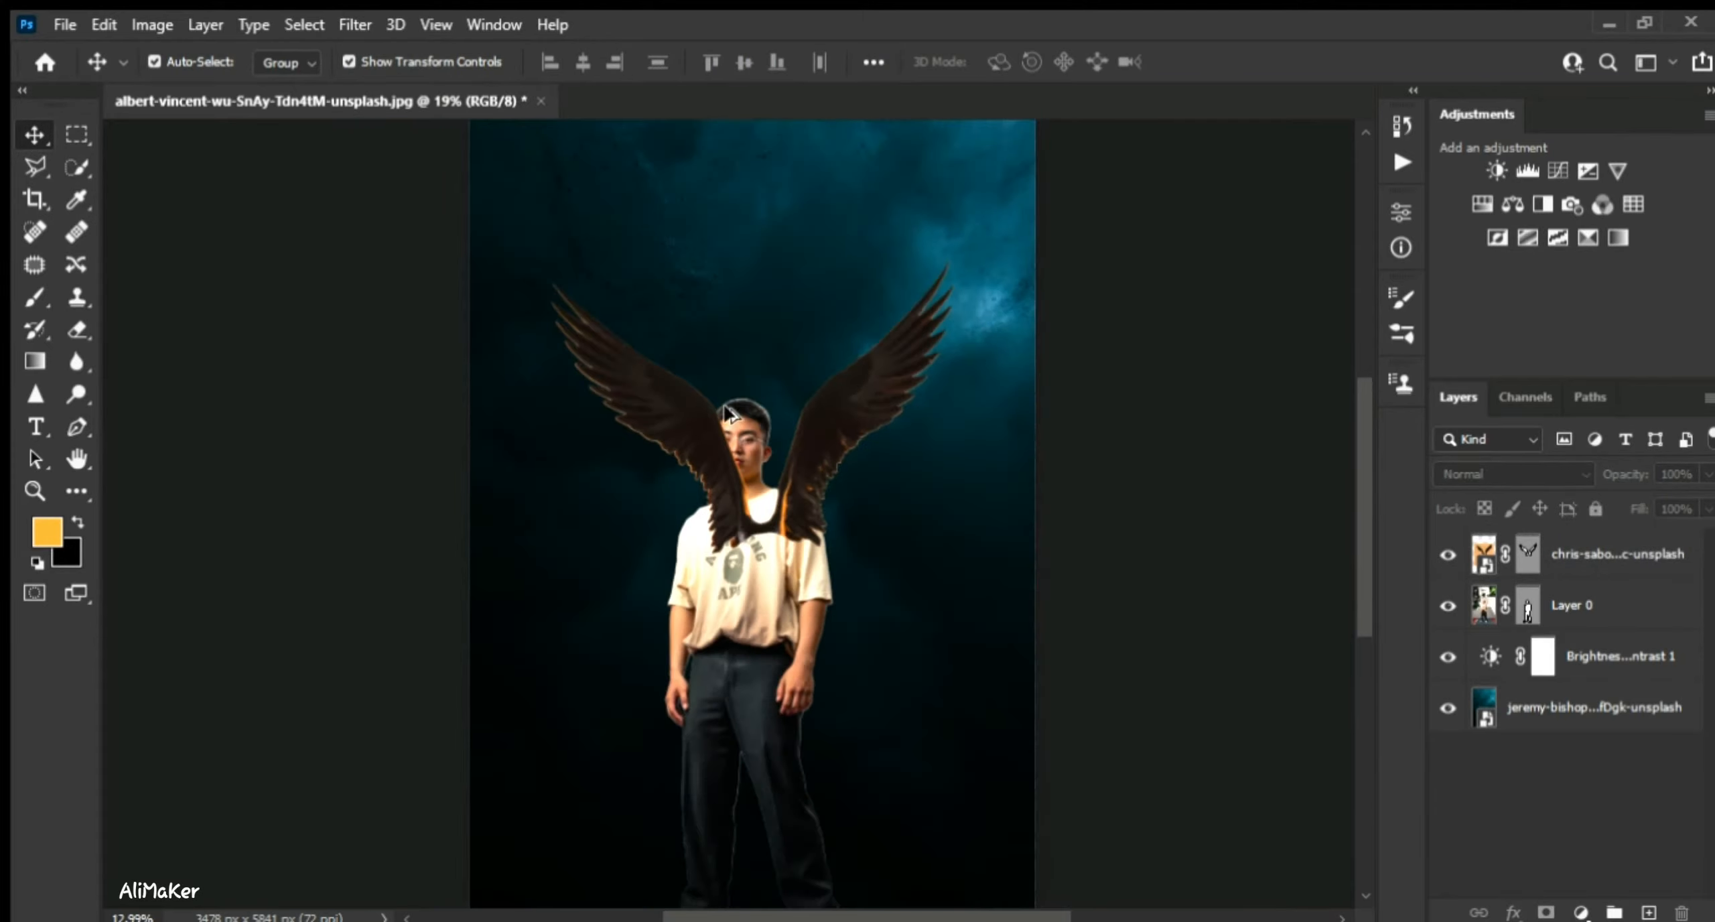
left_click_drag(929, 269, 999, 183)
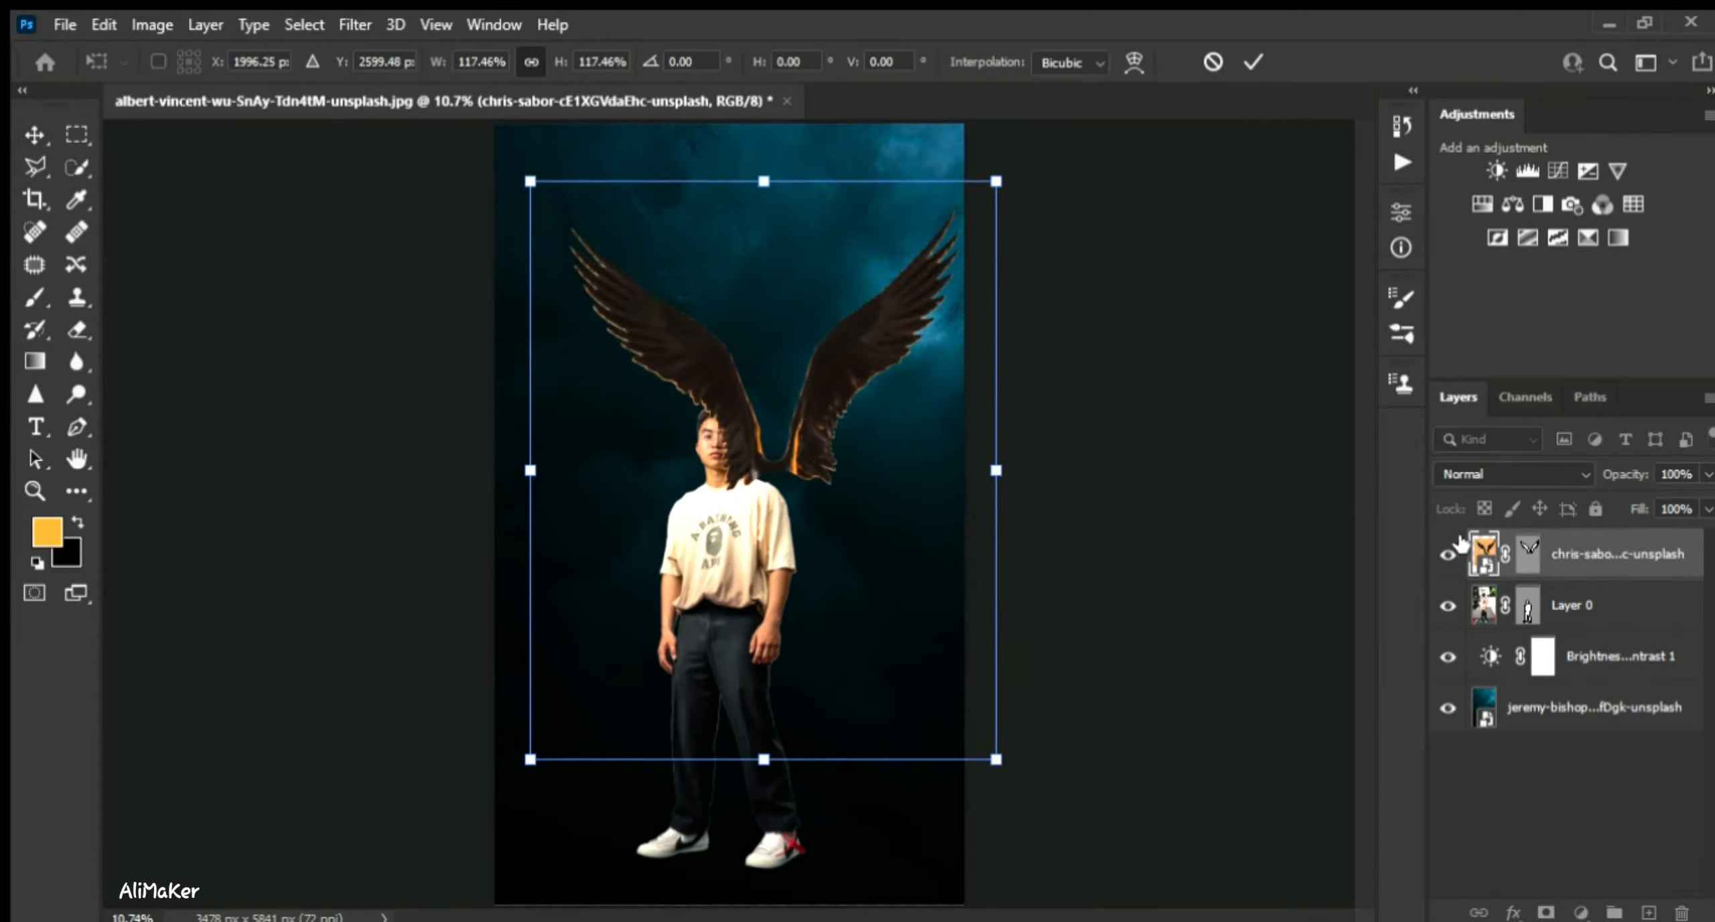
left_click_drag(1482, 551, 1497, 633)
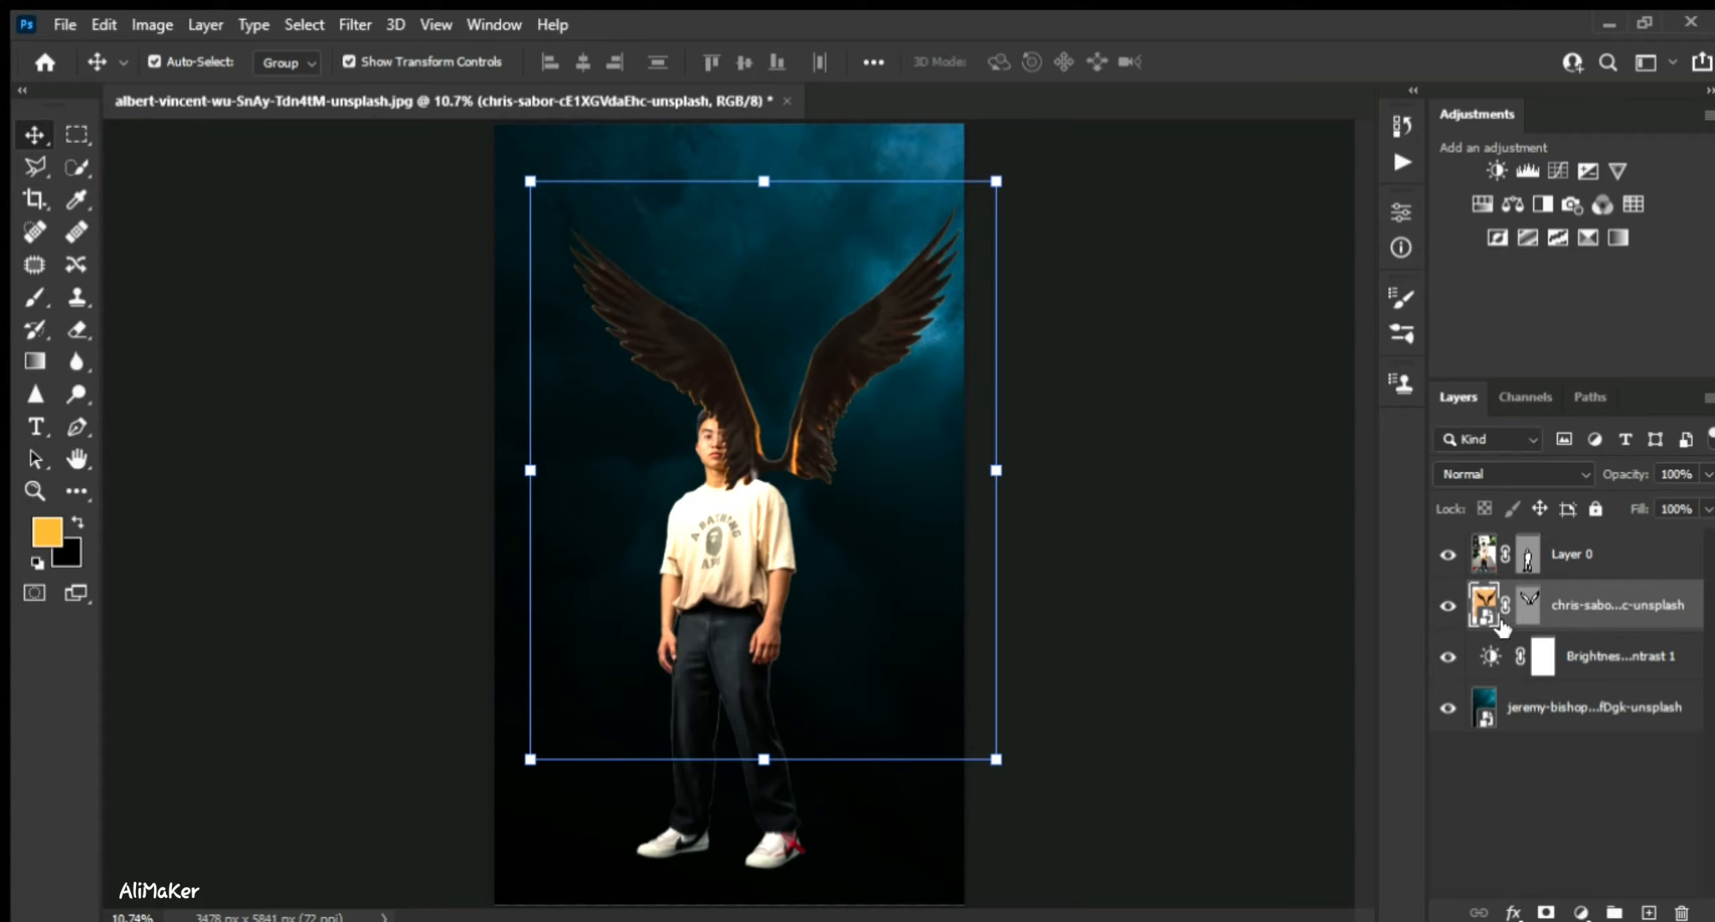
left_click_drag(759, 466, 712, 509)
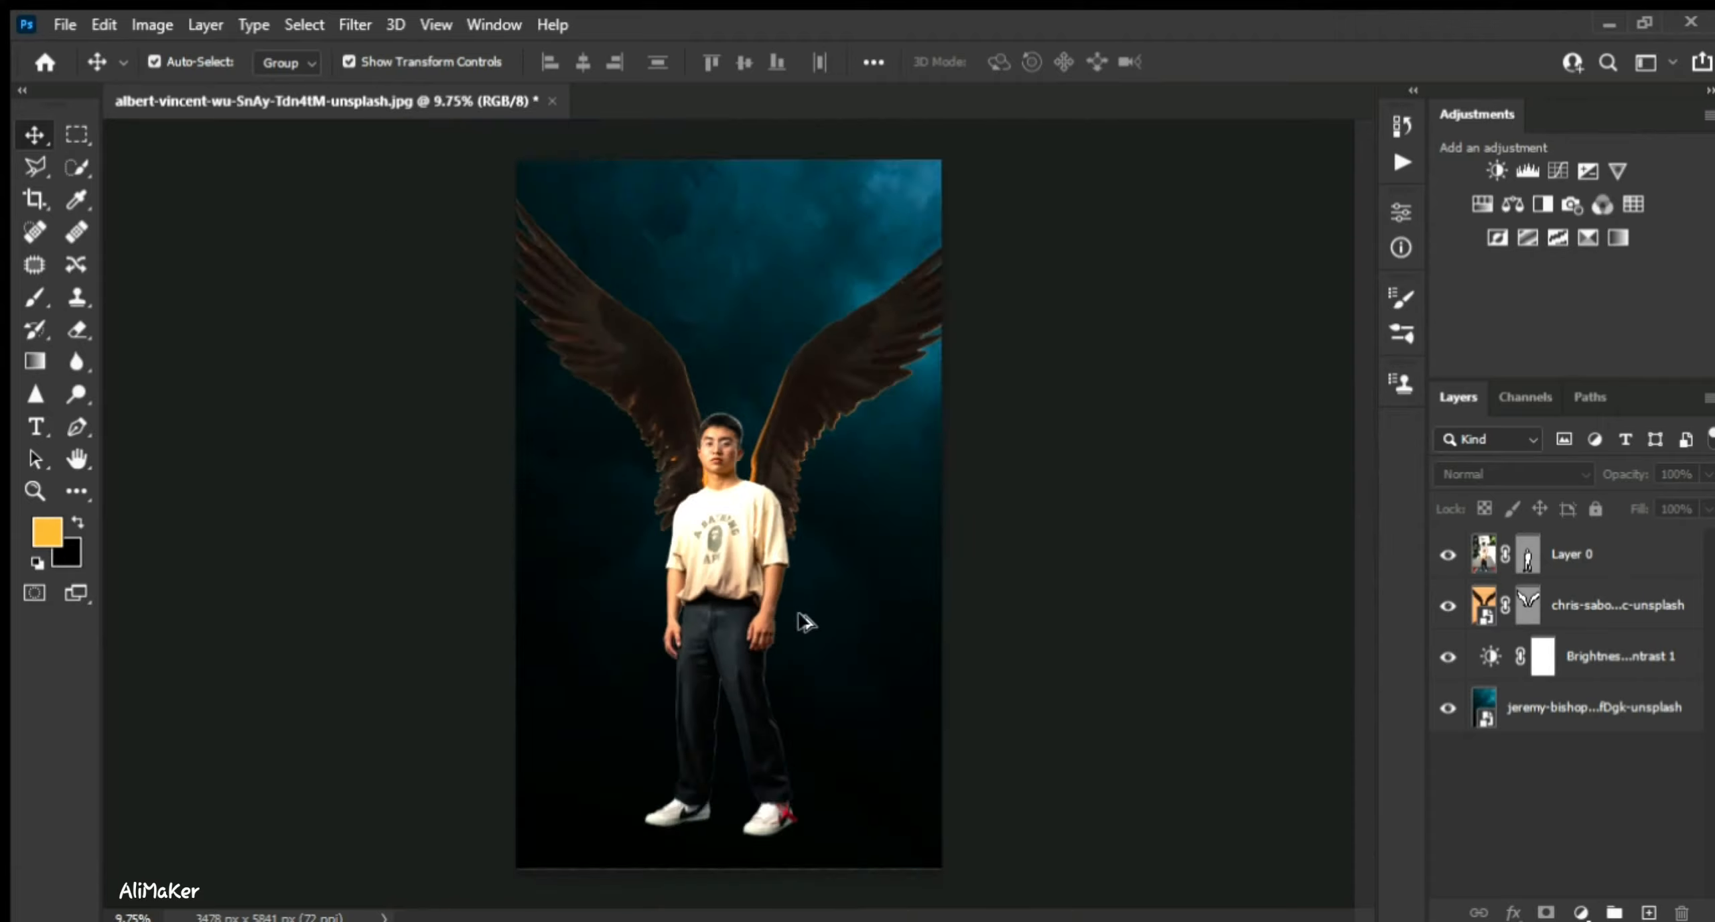
- Select the man's layer and dock the Adjustments panel beneath the Layers panel
scroll(755, 585, "up", 2)
left_click(707, 536)
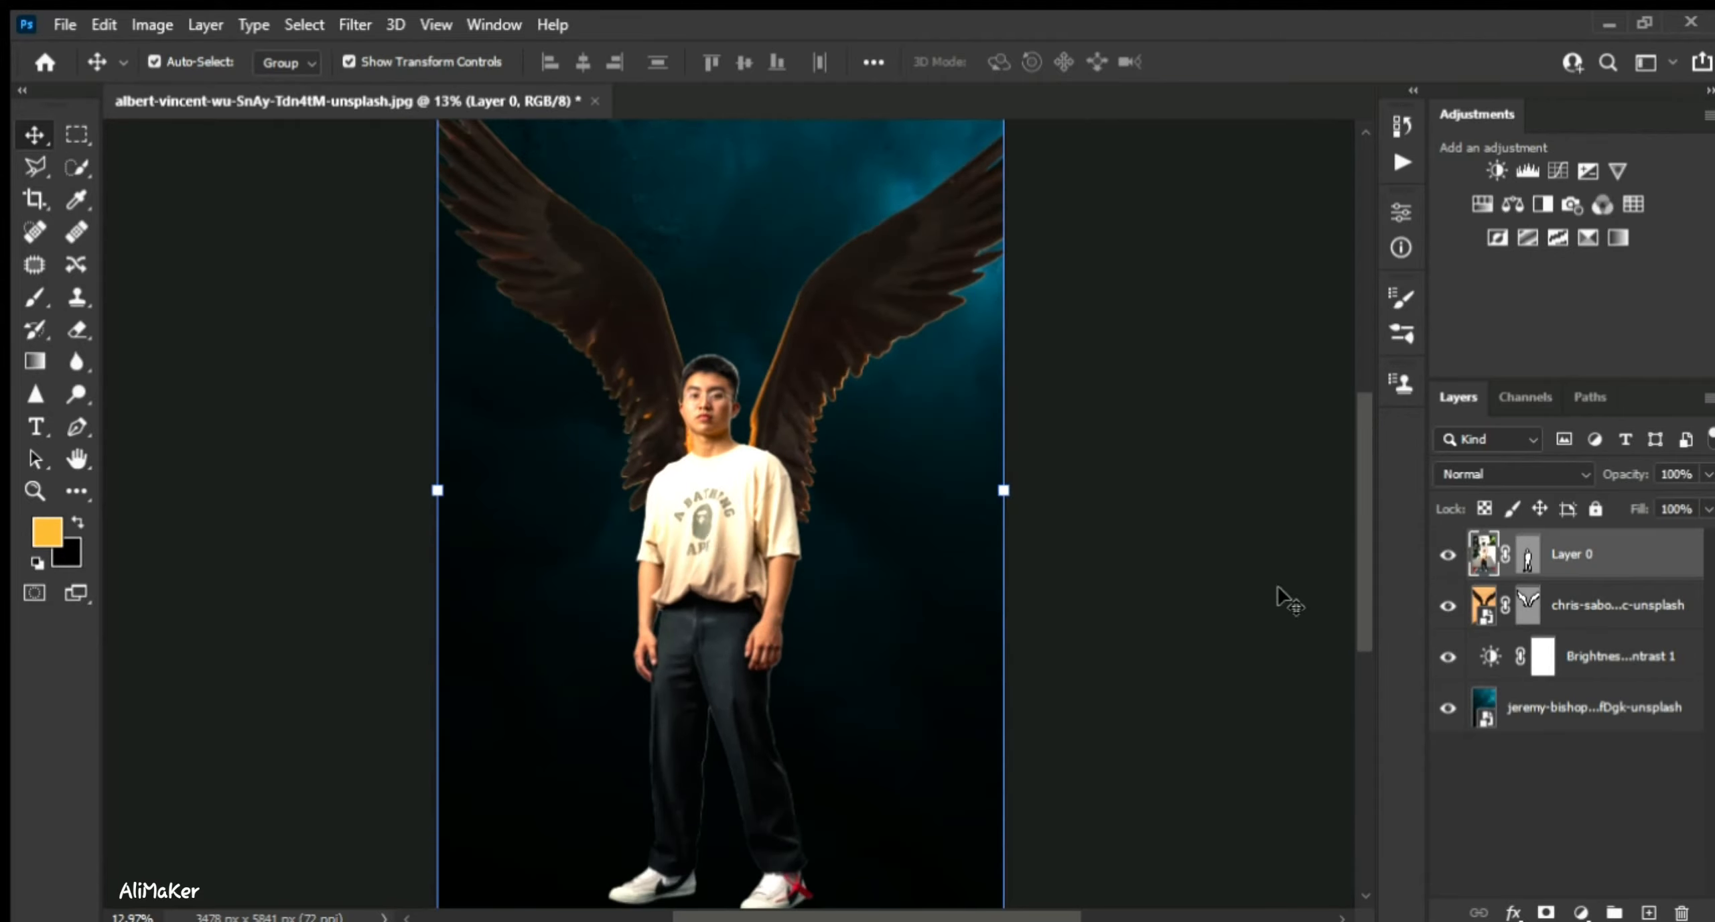
left_click_drag(1548, 121, 1460, 641)
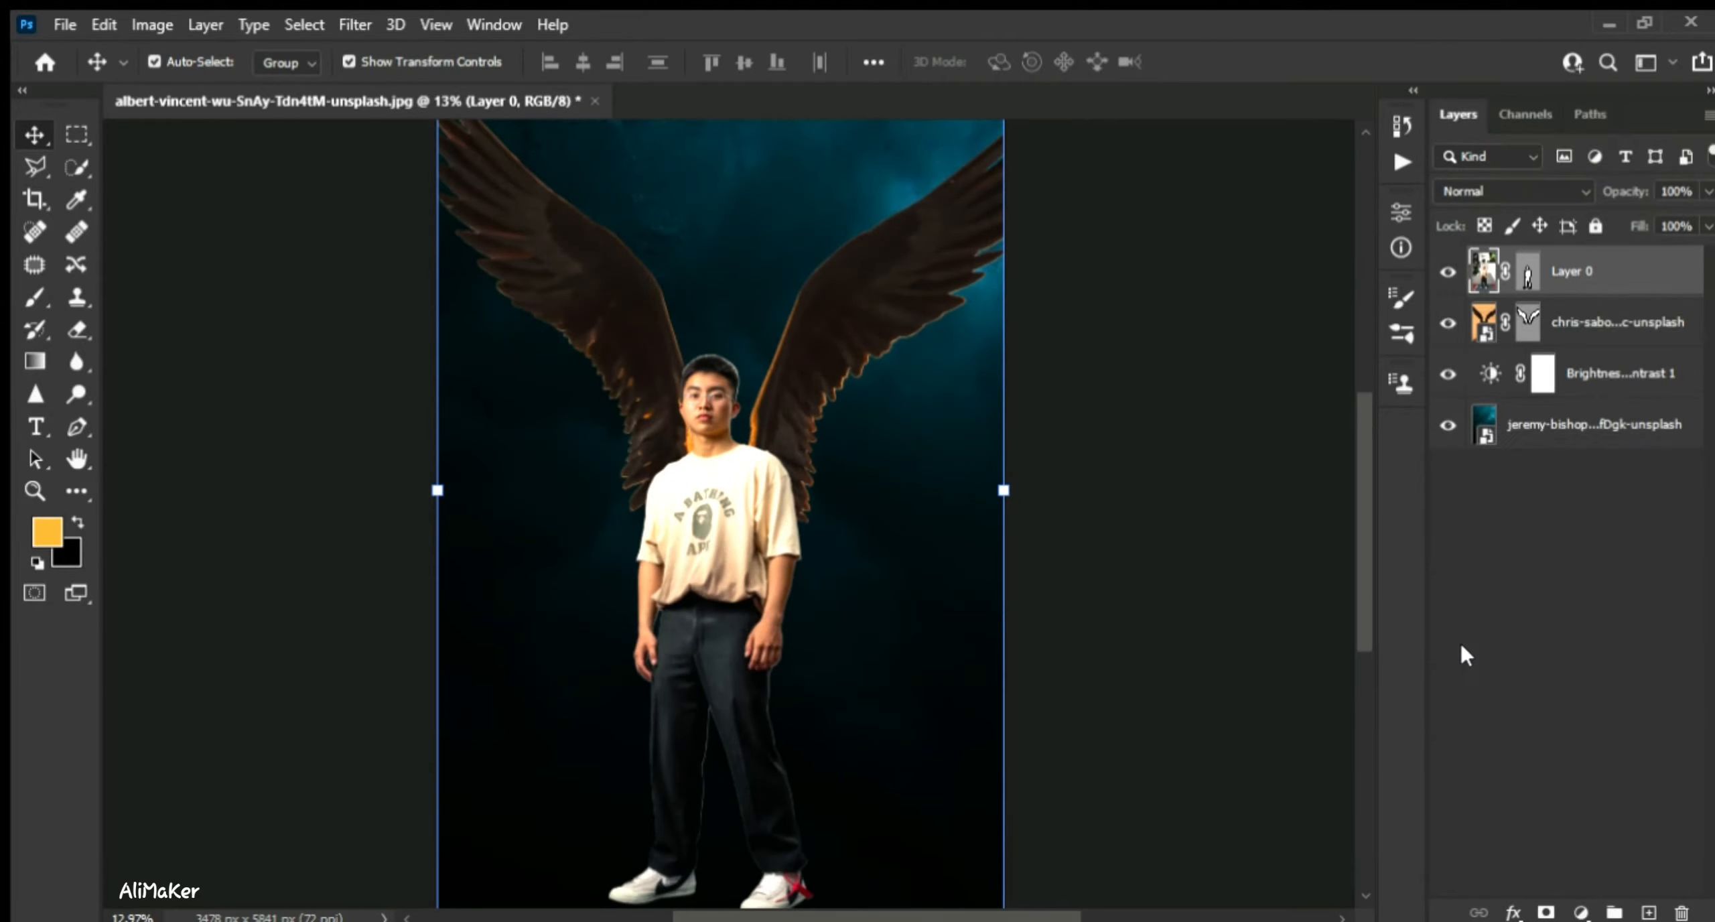
left_click_drag(1540, 860, 1547, 883)
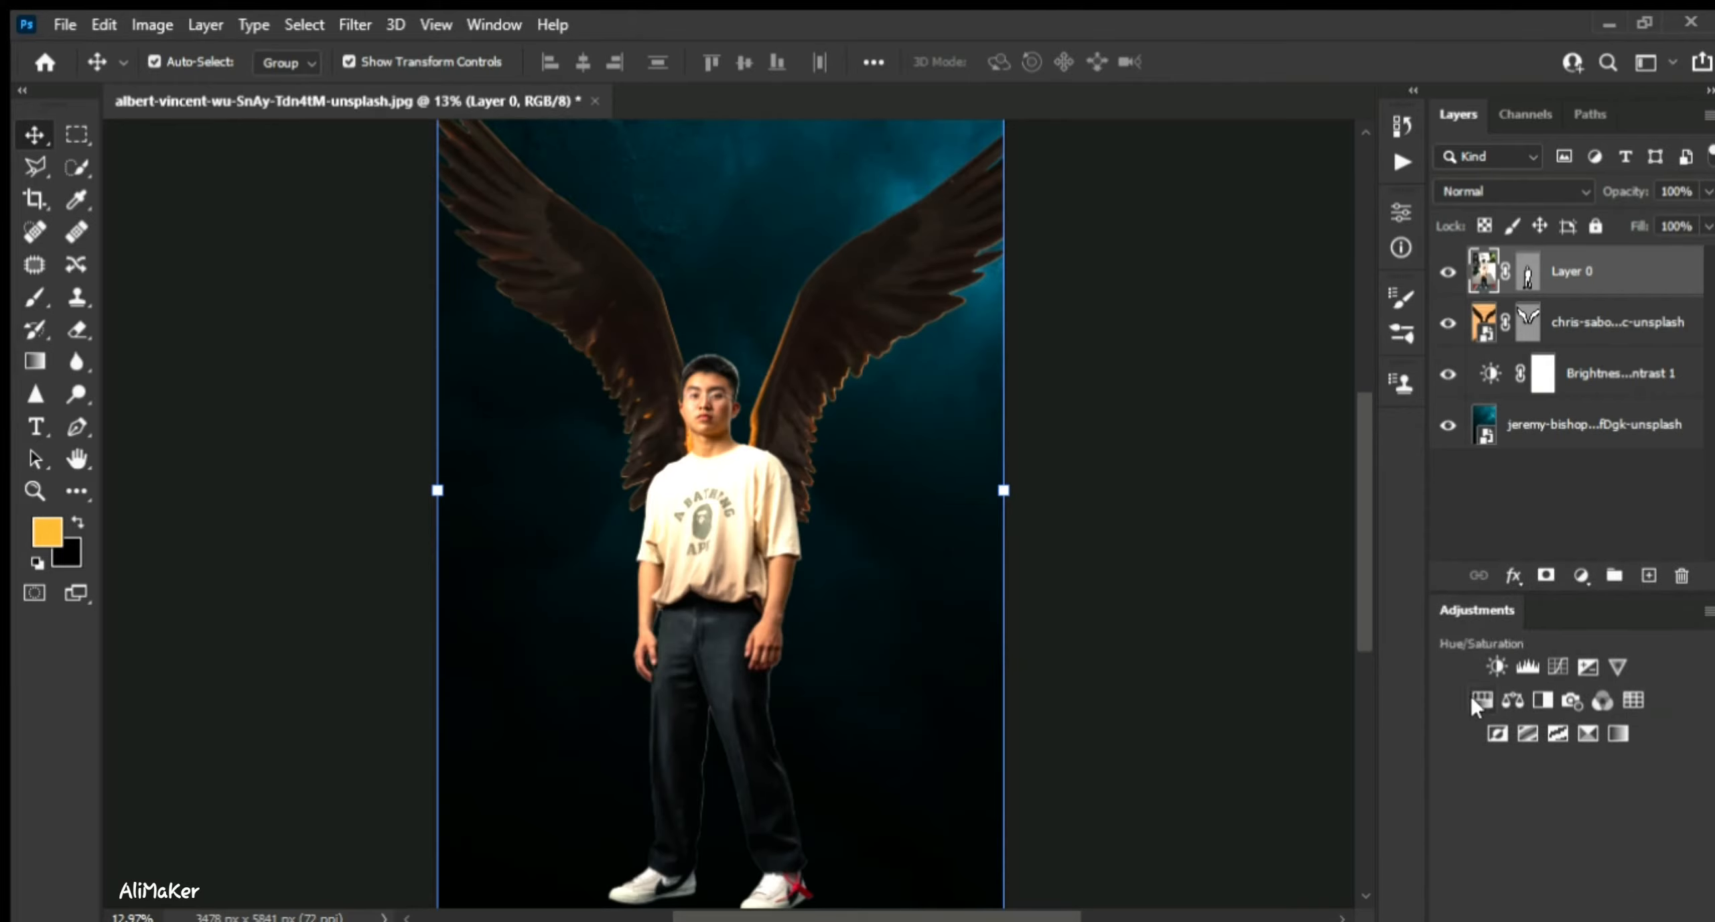
- Add a Brightness/Contrast adjustment layer above the man's layer
left_click(1497, 667)
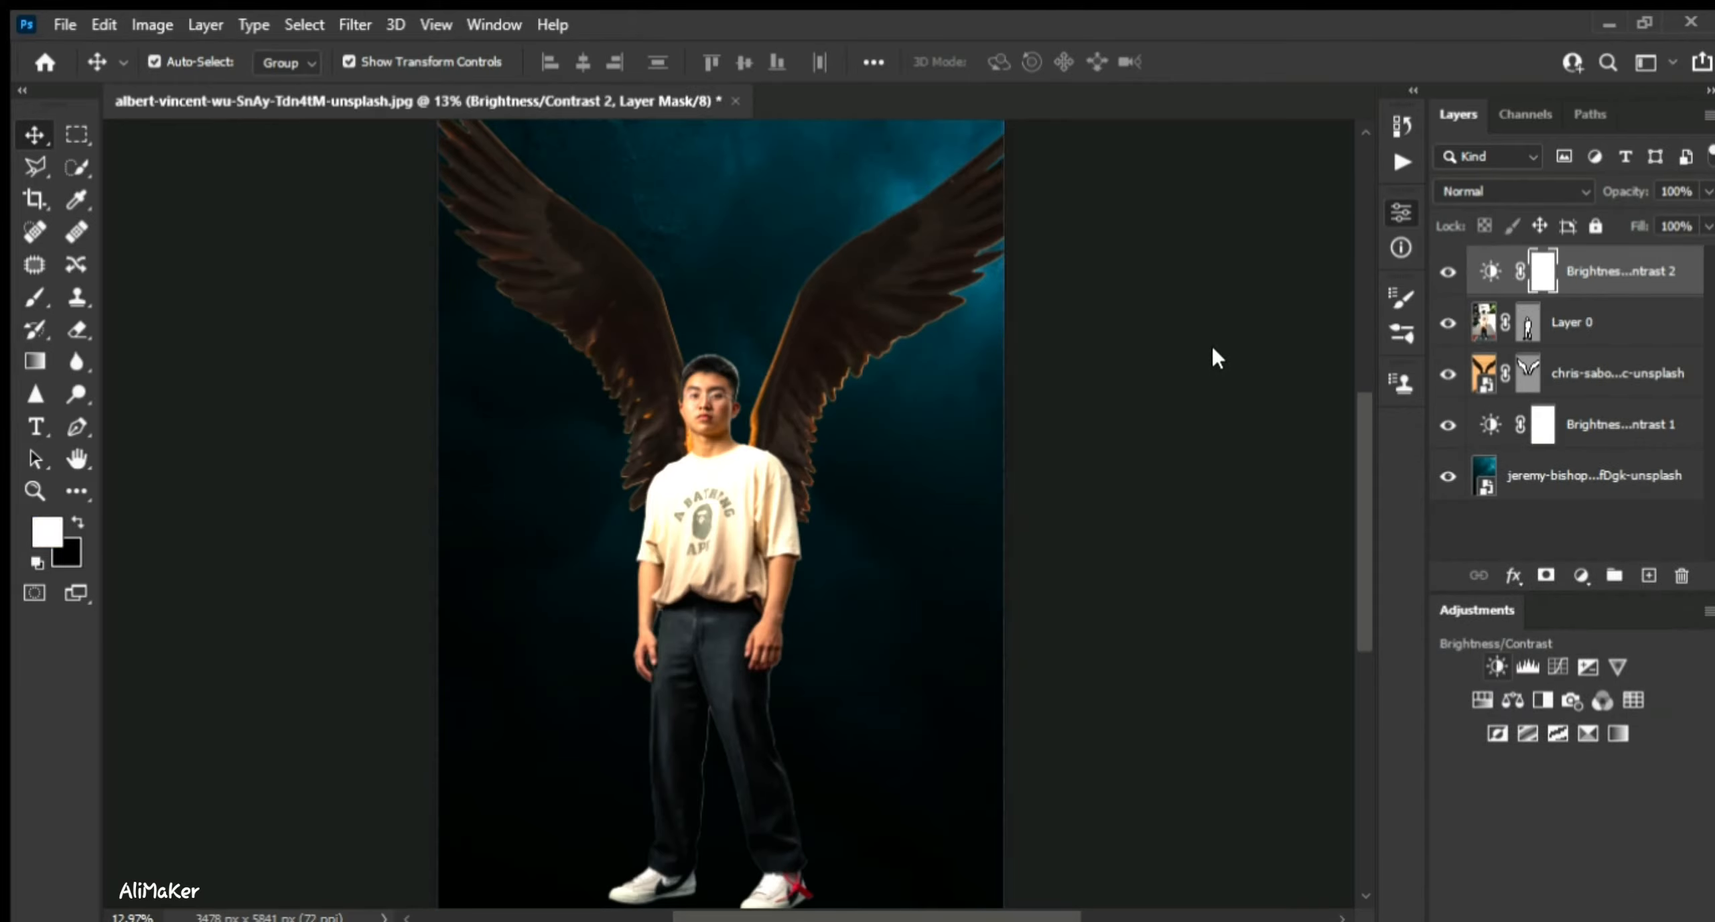
left_click(1158, 338)
key("ctrl+z")
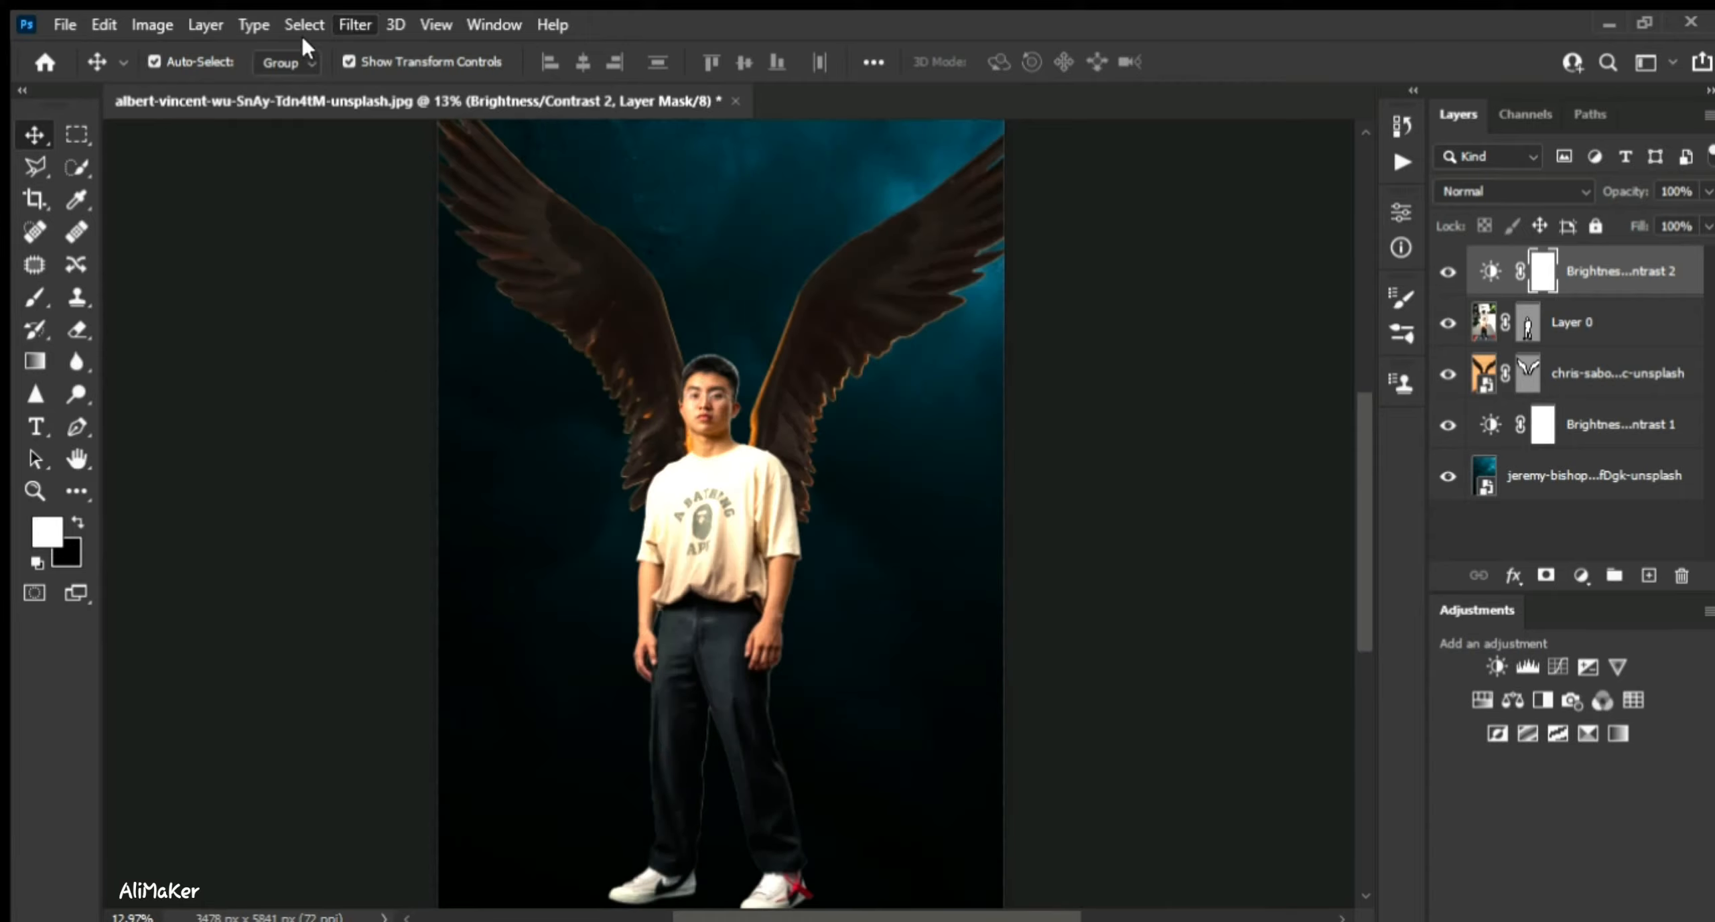
- Add a Color Balance adjustment layer on top and shift the whole composite toward deep blue
left_click(1513, 699)
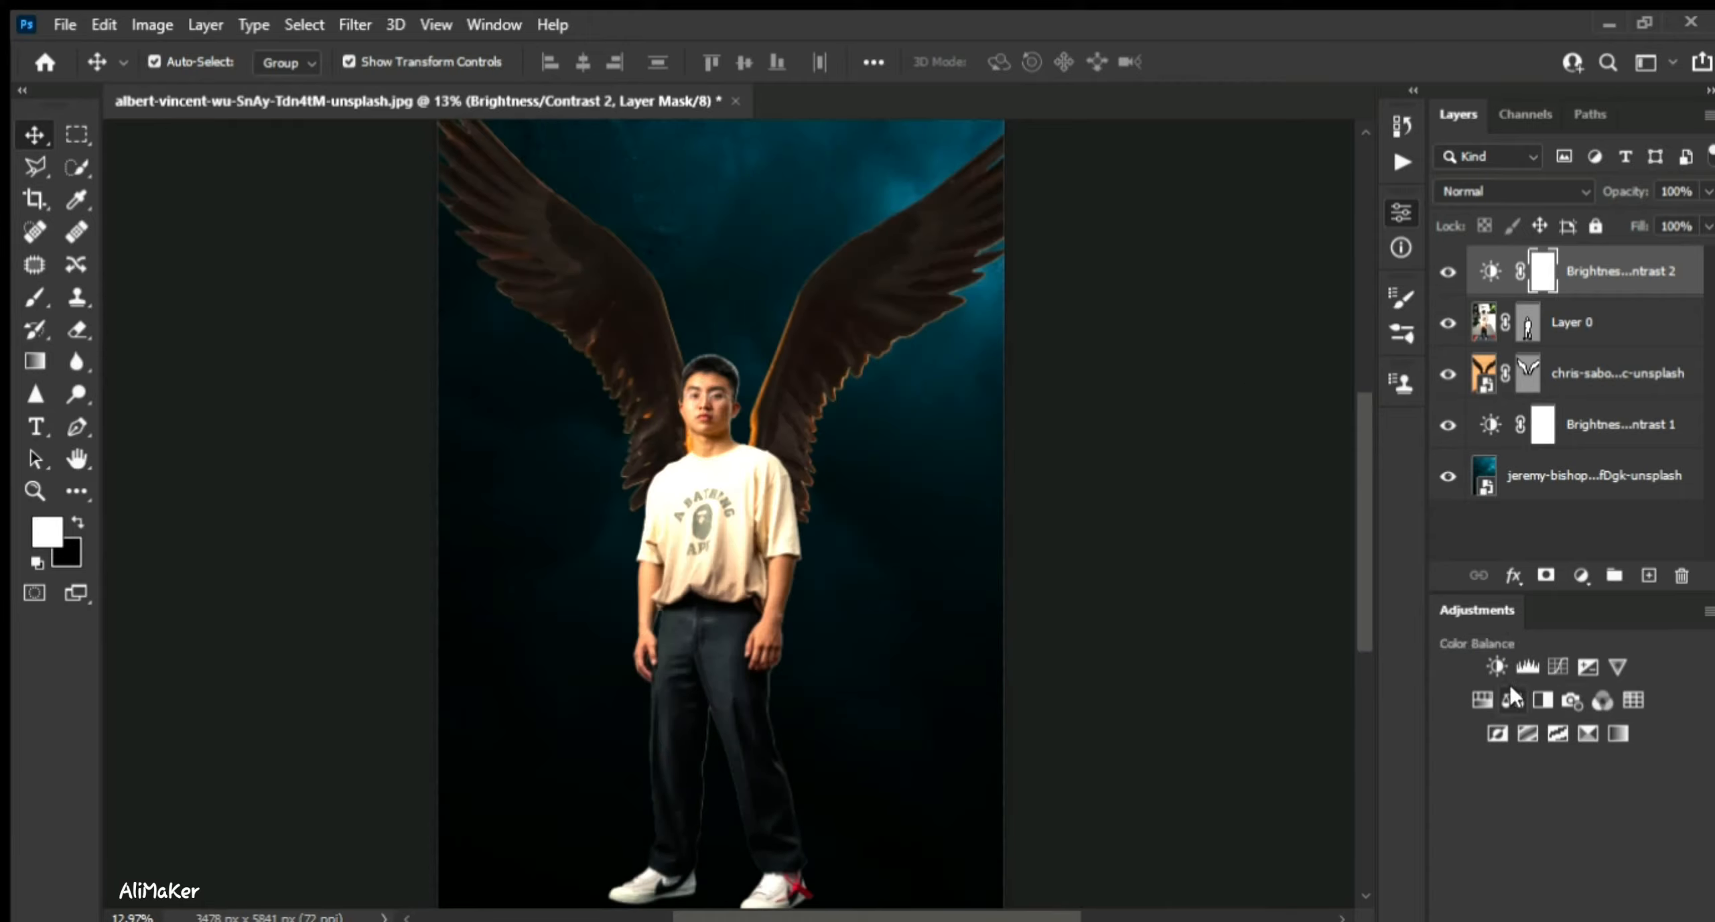
left_click(1220, 405)
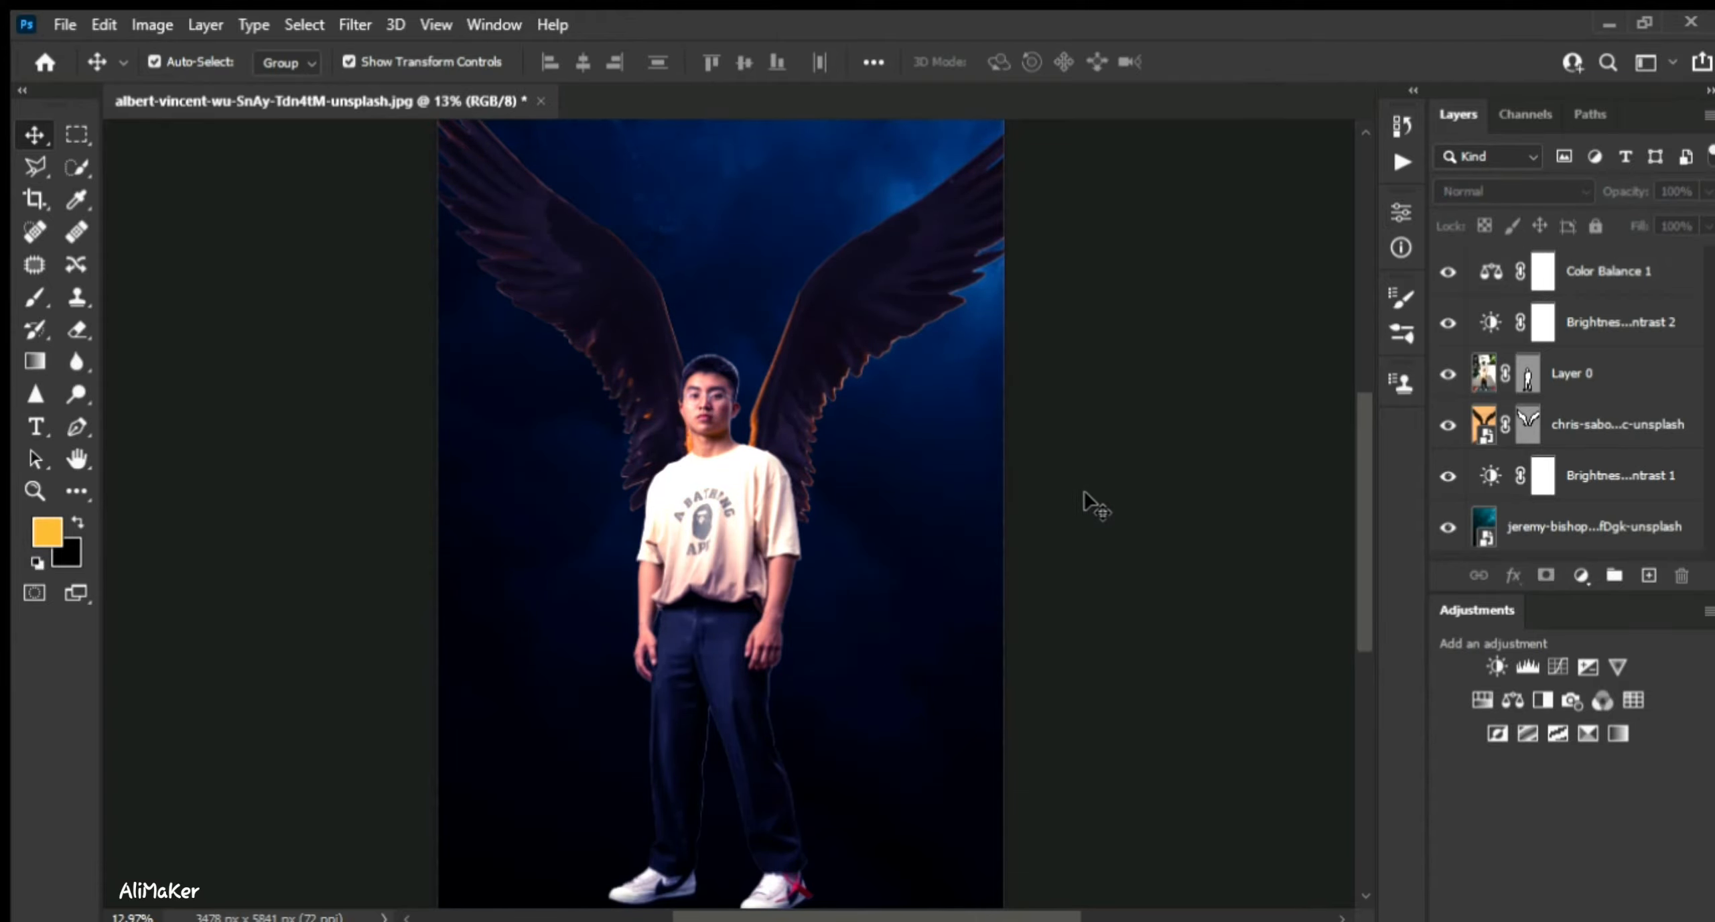
key("ctrl+0")
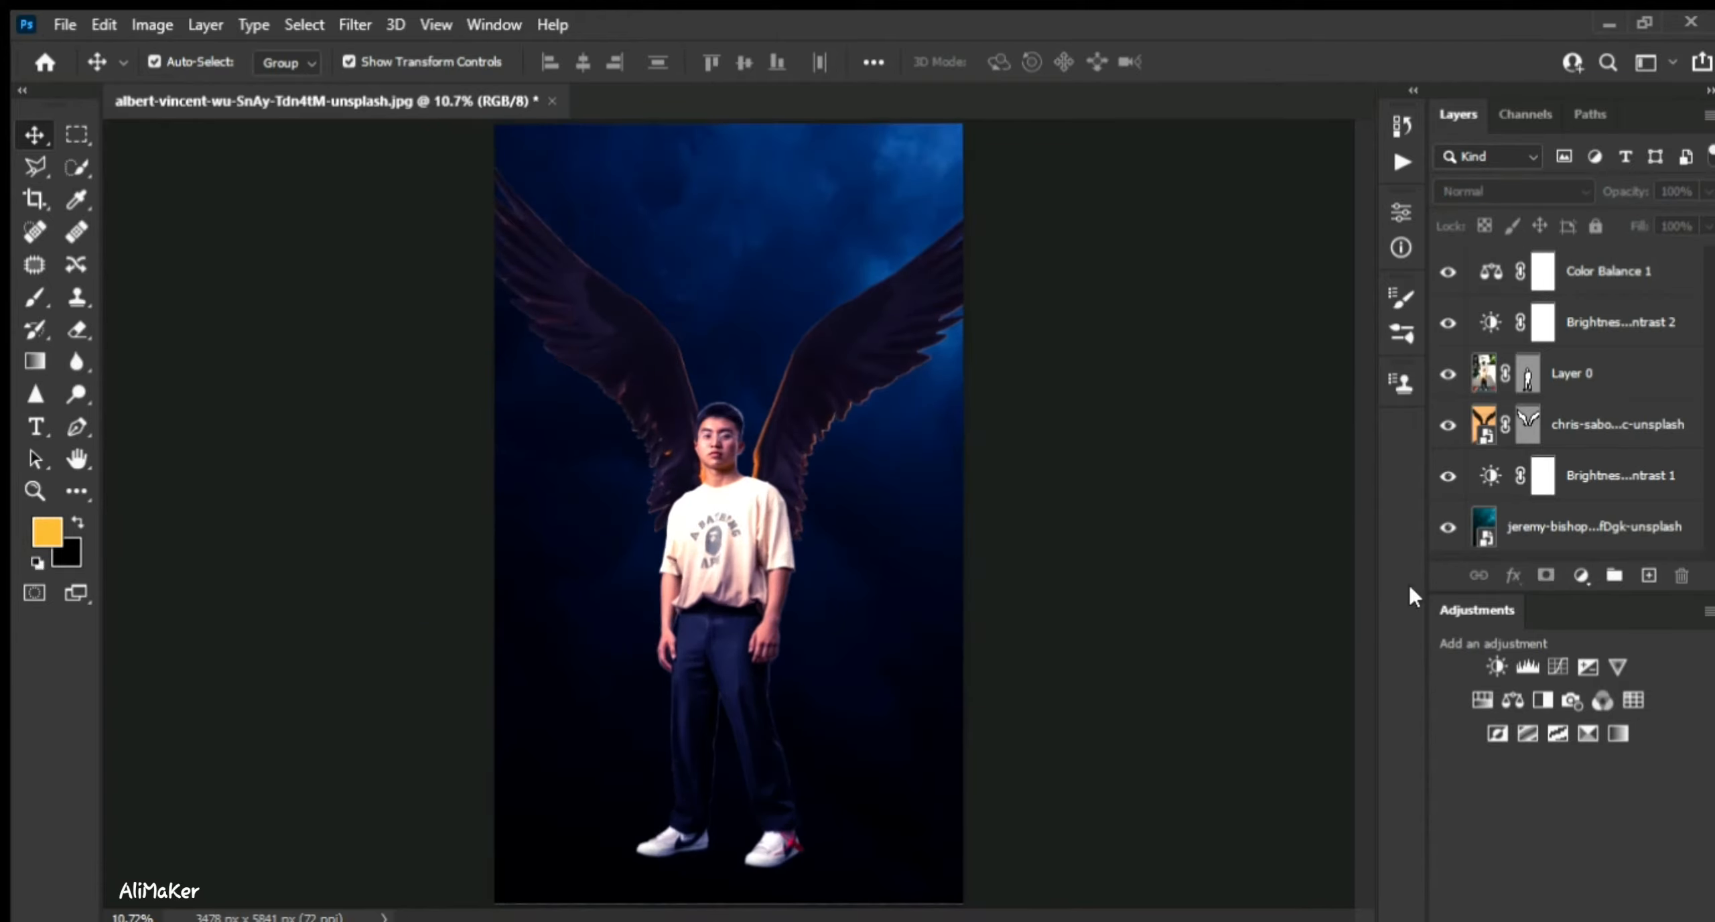
- Darken the composite by adjusting the Brightness/Contrast 2 layer below the Color Balance layer
left_click(1543, 321)
left_click(1491, 322)
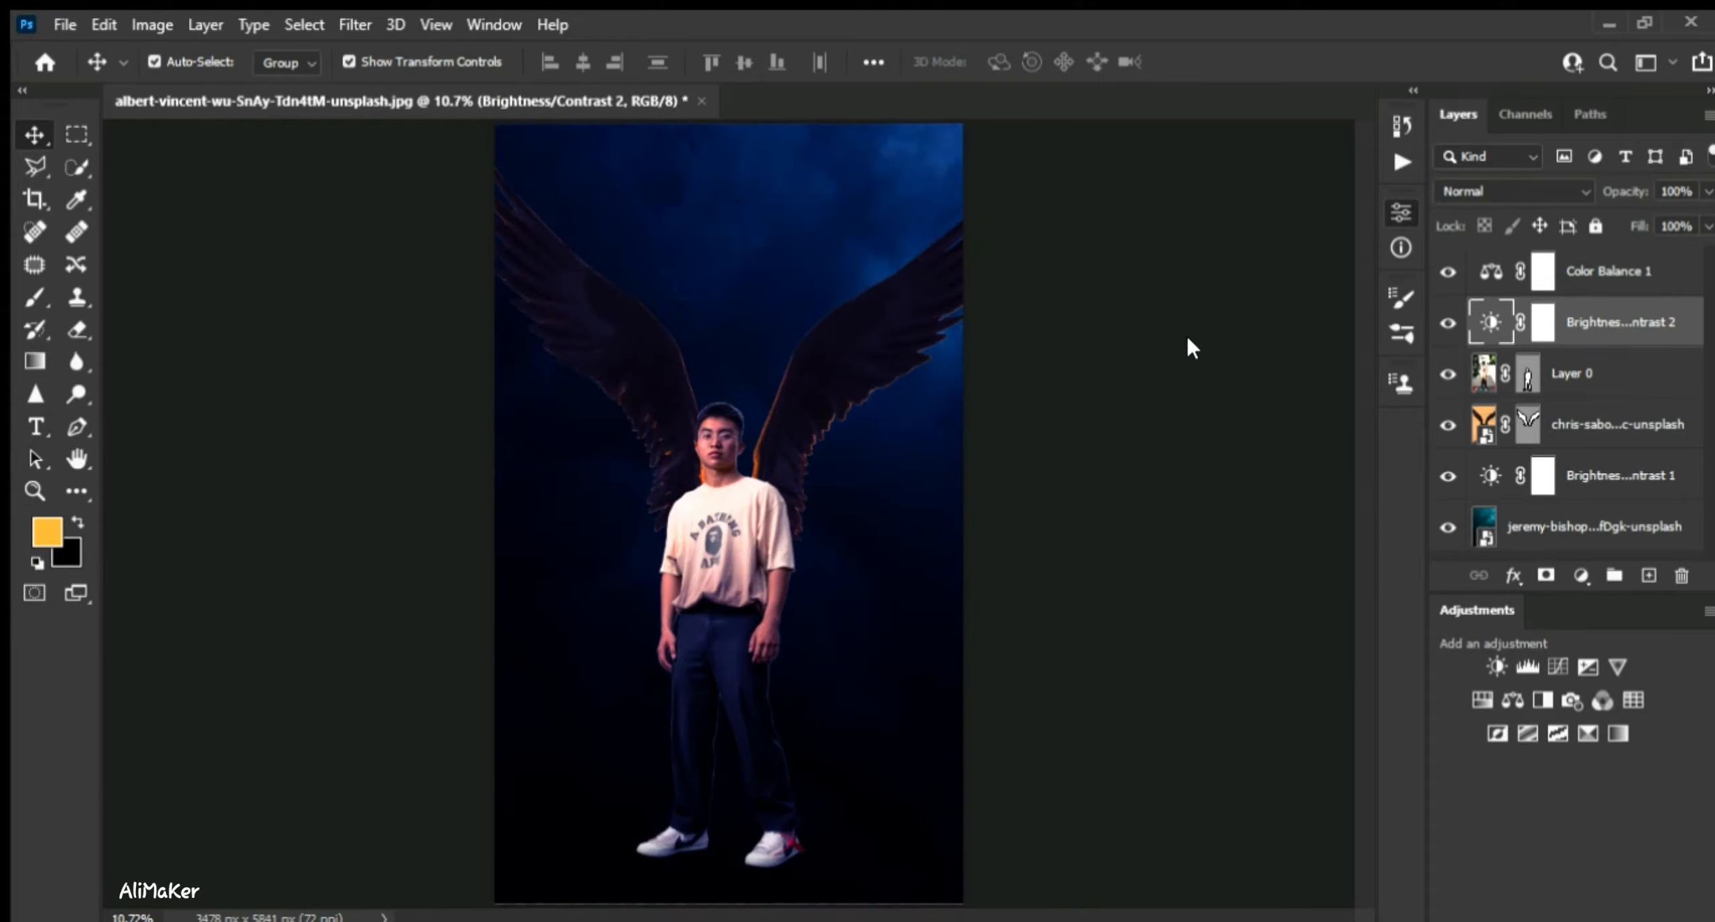
left_click(1172, 235)
- Dodge the man's legs on Layer 0 with a 900 px brush, using the Midtones range at 50% exposure
key("b")
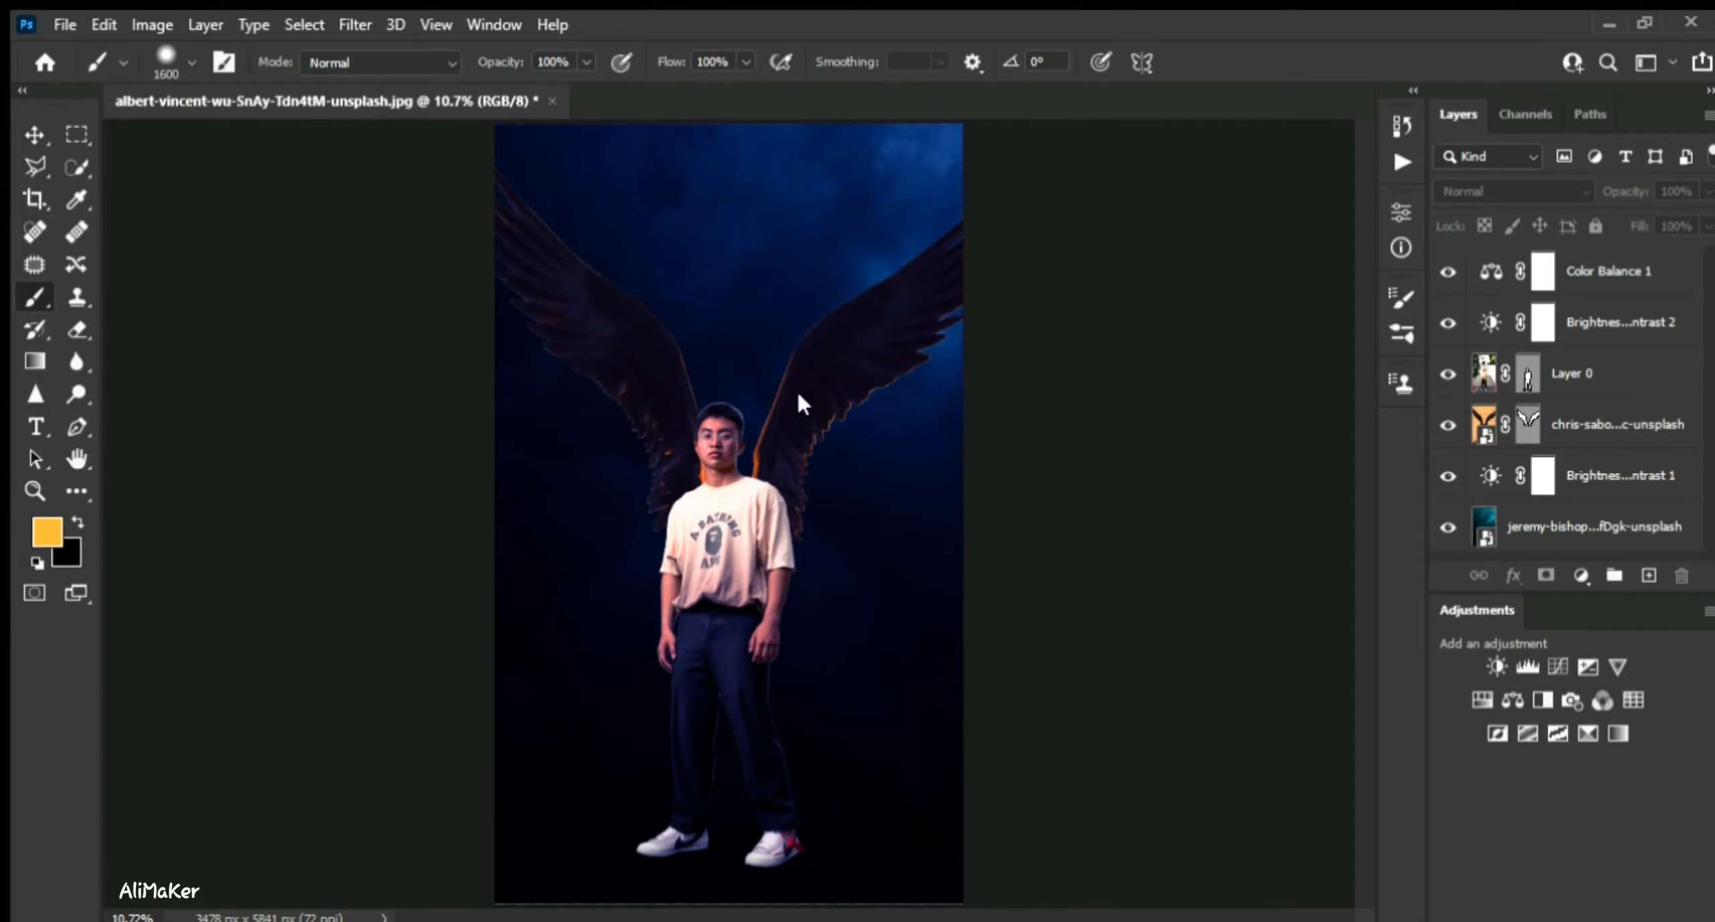
left_click(1492, 372)
scroll(804, 570, "up", 2)
key("o")
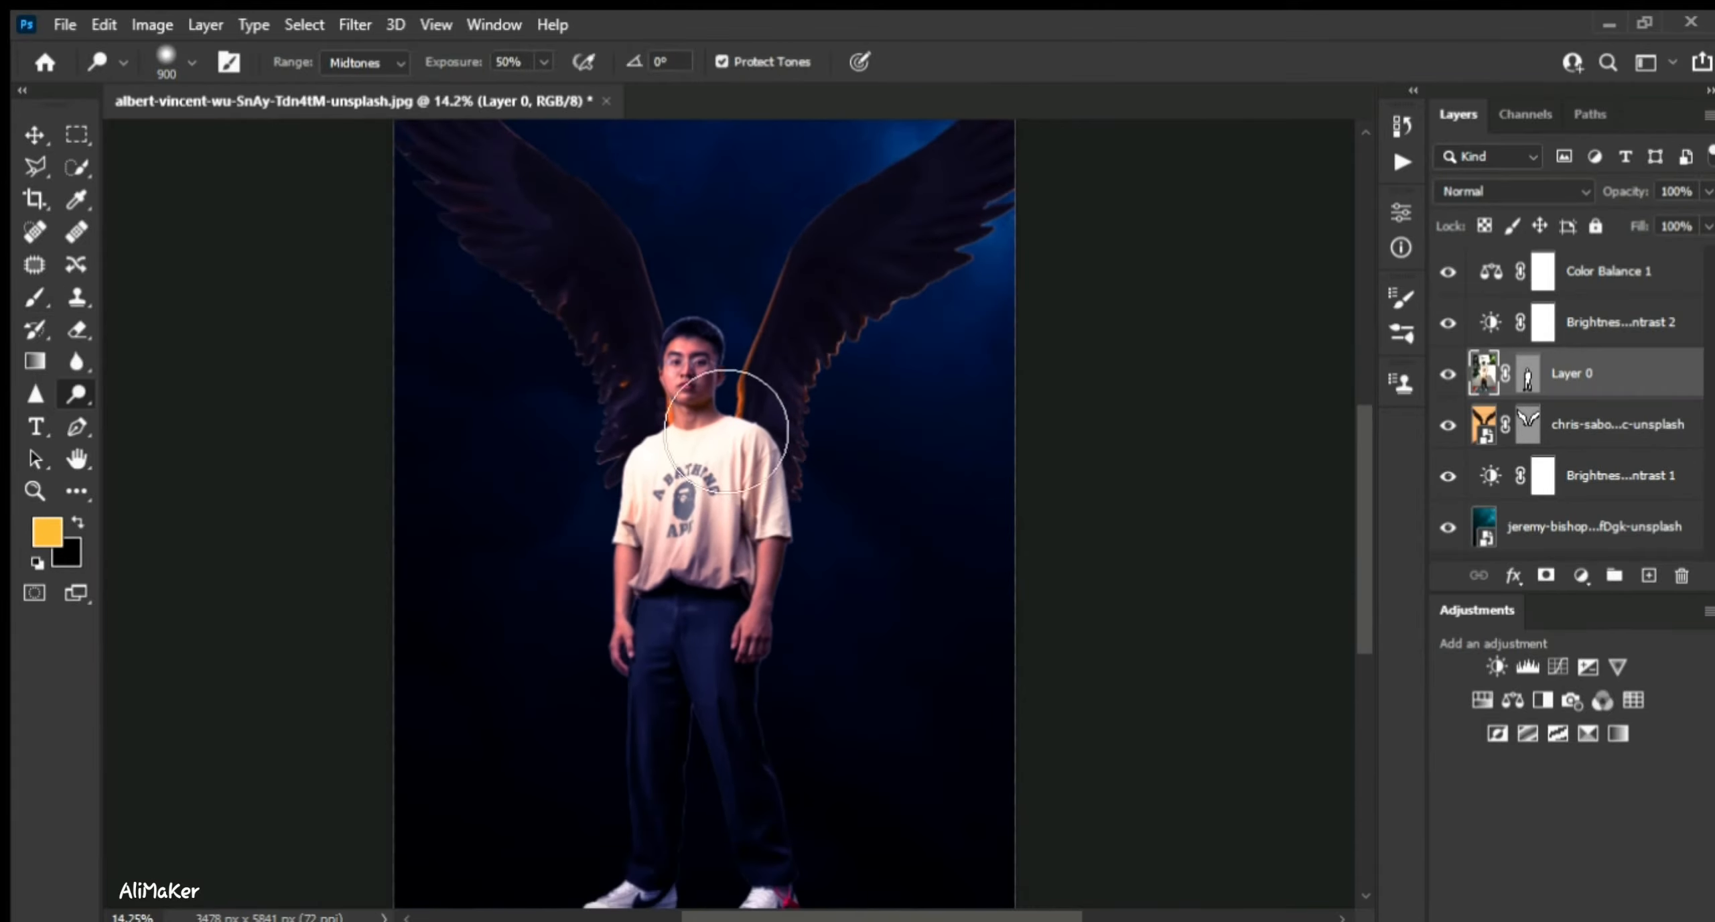
left_click_drag(705, 638, 705, 831)
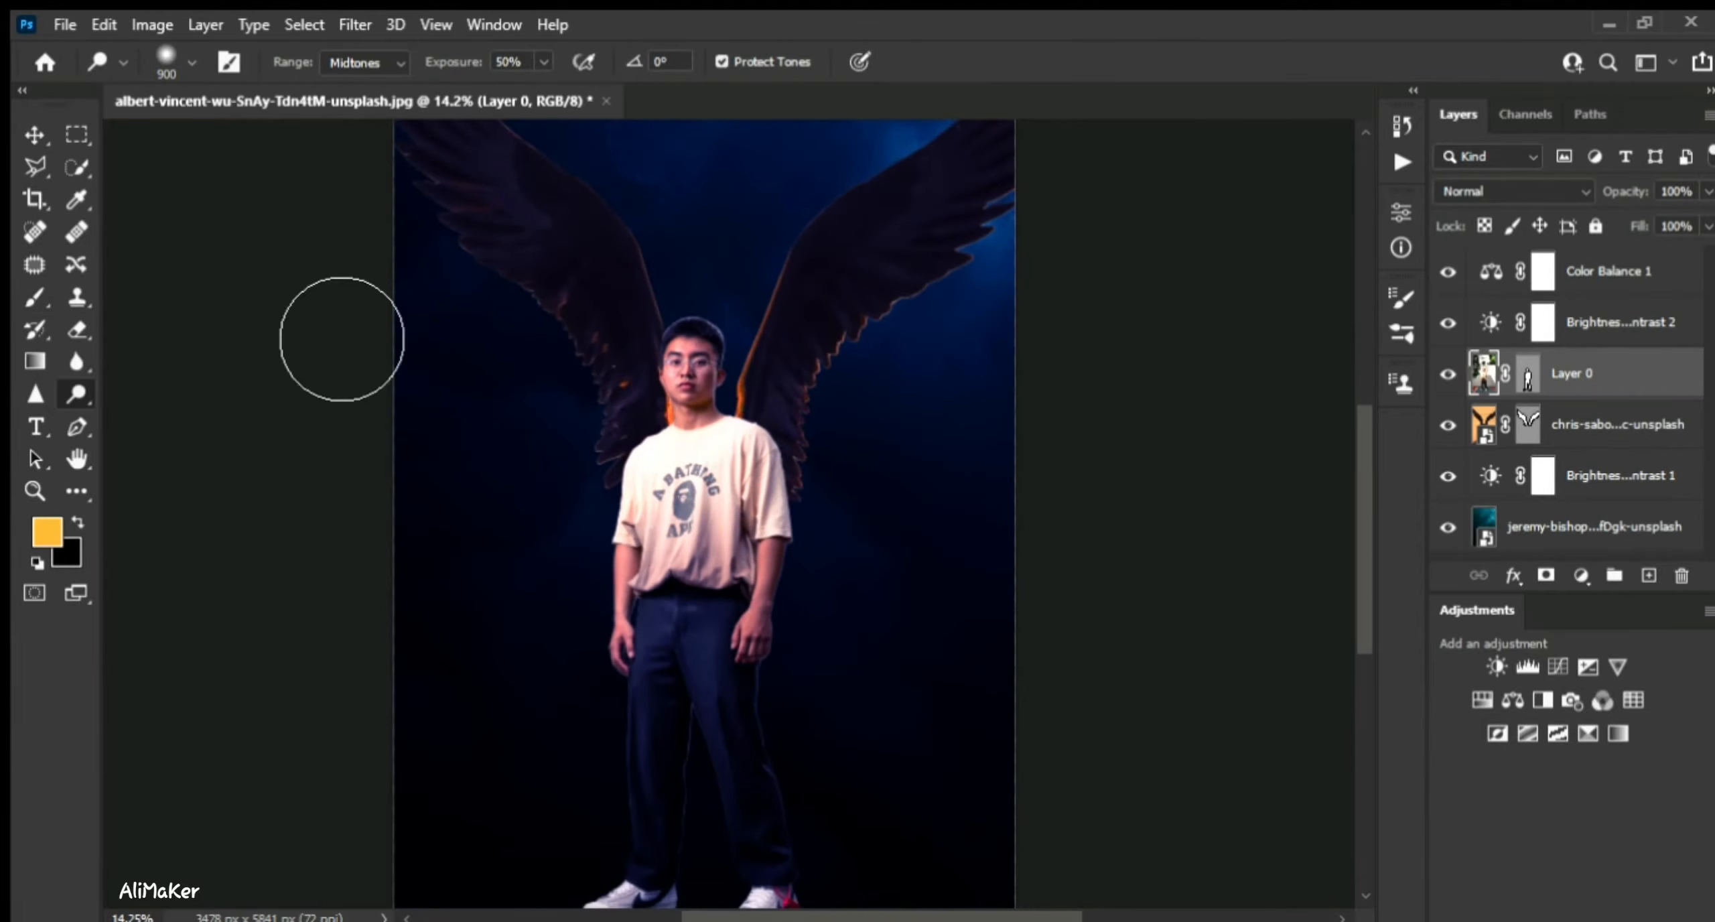
- Set the Brush to 100 px with 9% flow and sample the dark blue background beside the man's hair
left_click(34, 297)
scroll(697, 321, "up", 5)
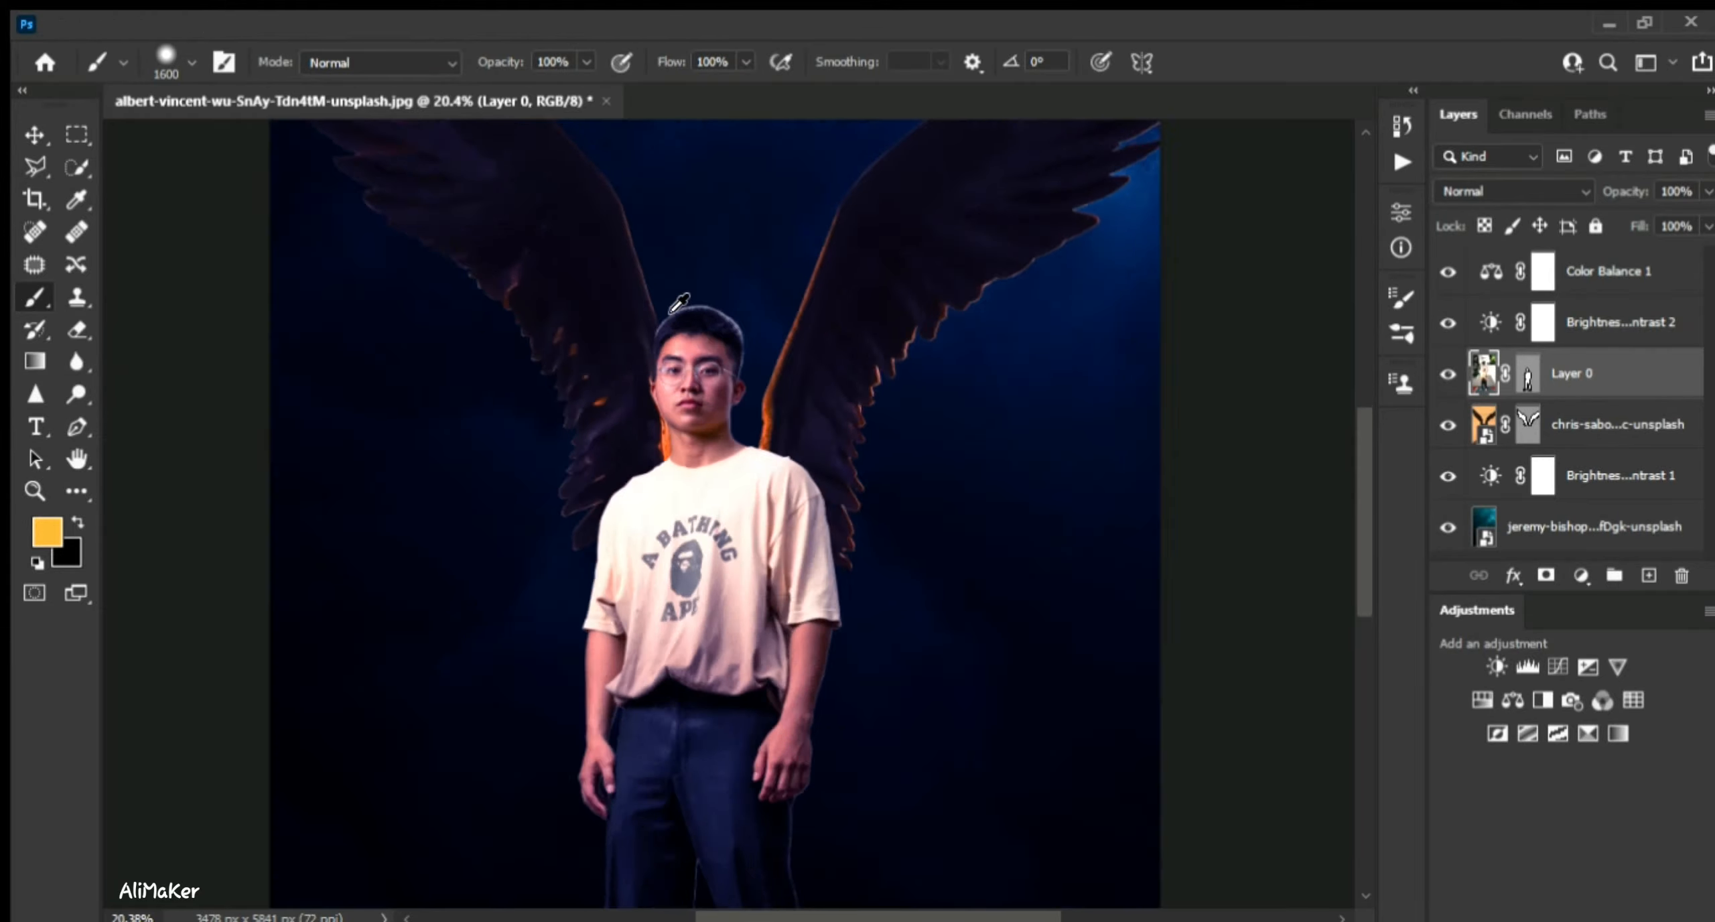
scroll(773, 313, "up", 5)
key("bracketleft")
key("bracketleft")
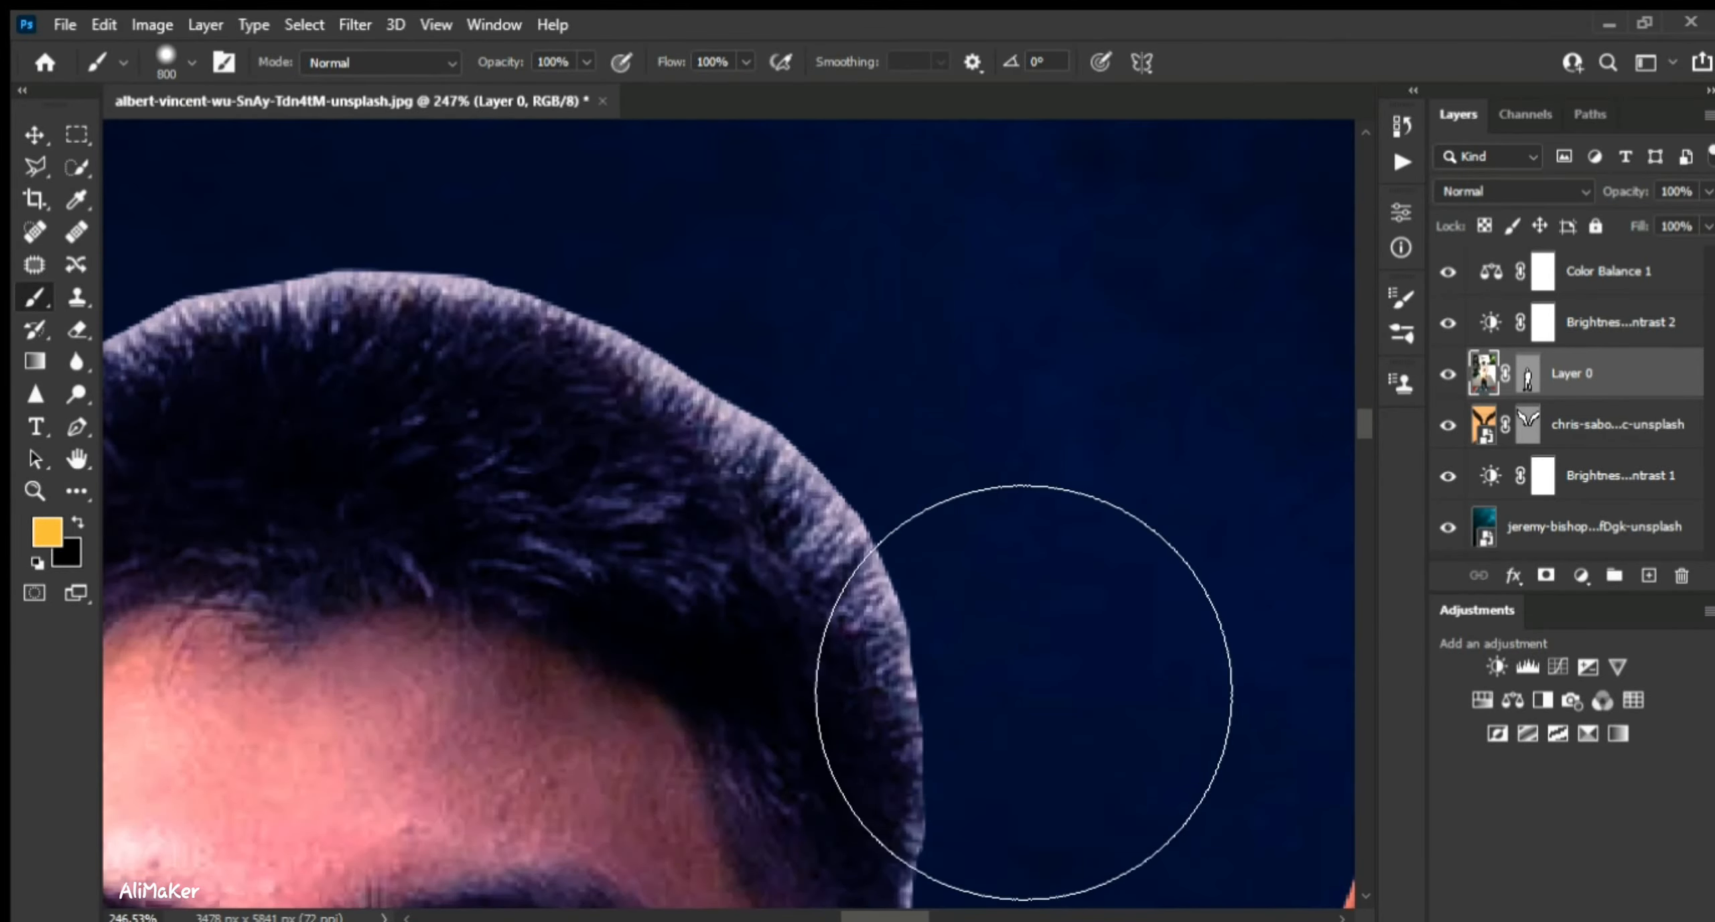
key("bracketleft")
key("bracketleft")
key("bracketleft")
key("bracketleft")
key("bracketleft")
key("bracketleft")
key("bracketleft")
left_click(831, 336, "alt")
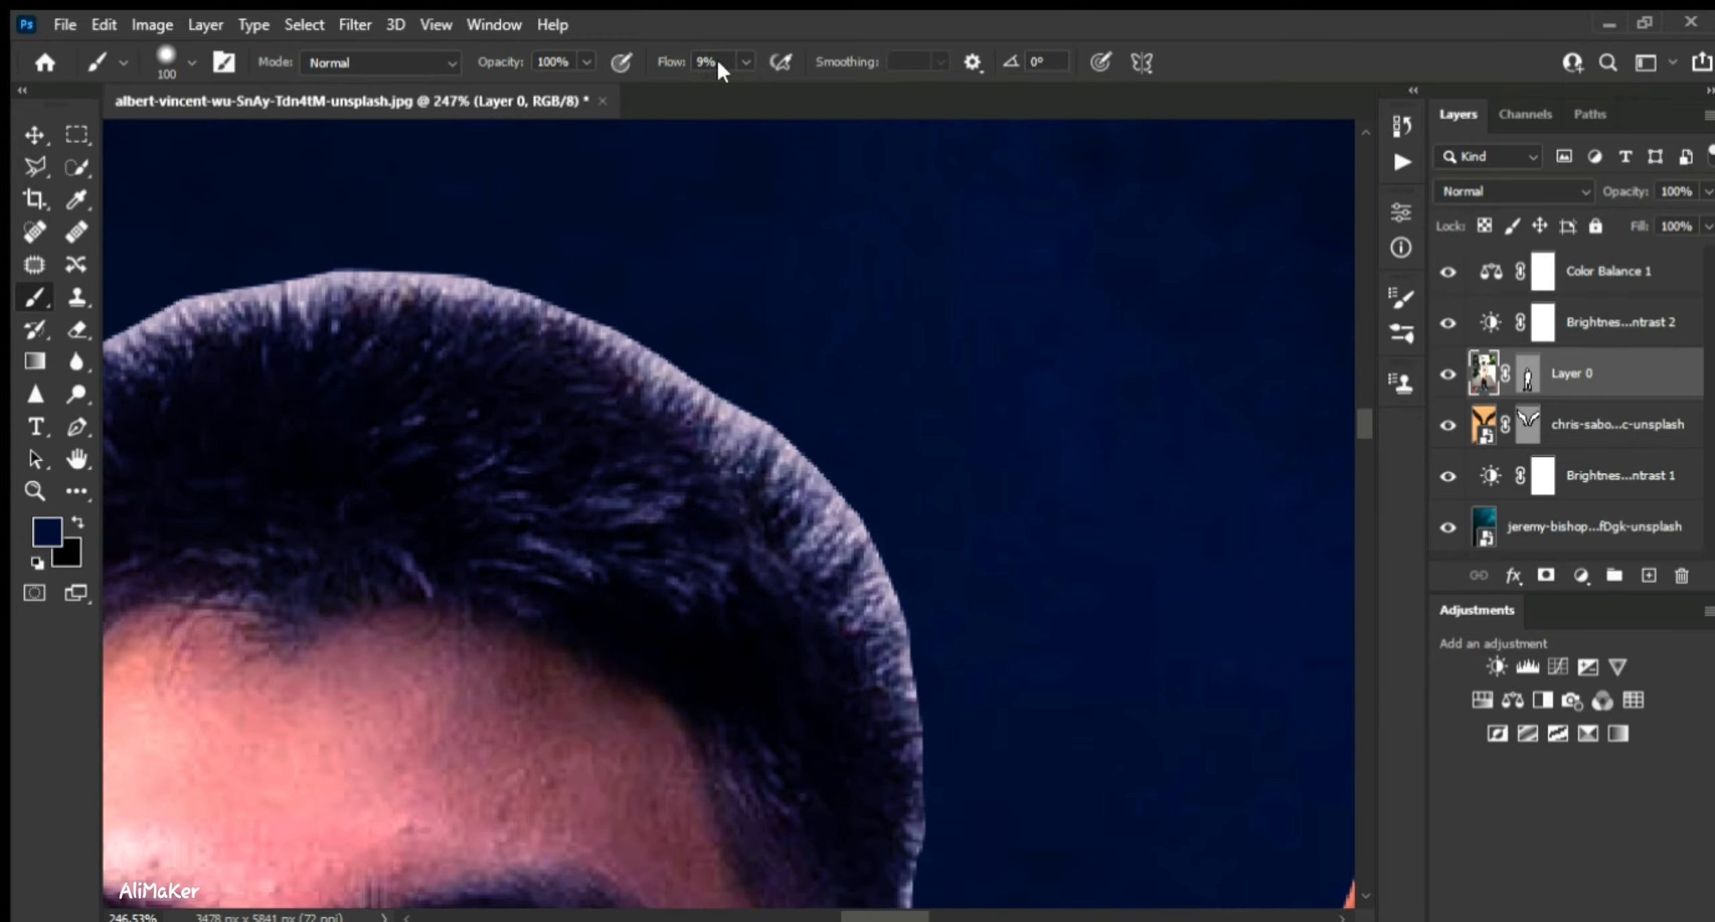
- Set the brush flow to 25% and paint dark blue over the light rim across the crown and around to the wing side
left_click(919, 568, "alt")
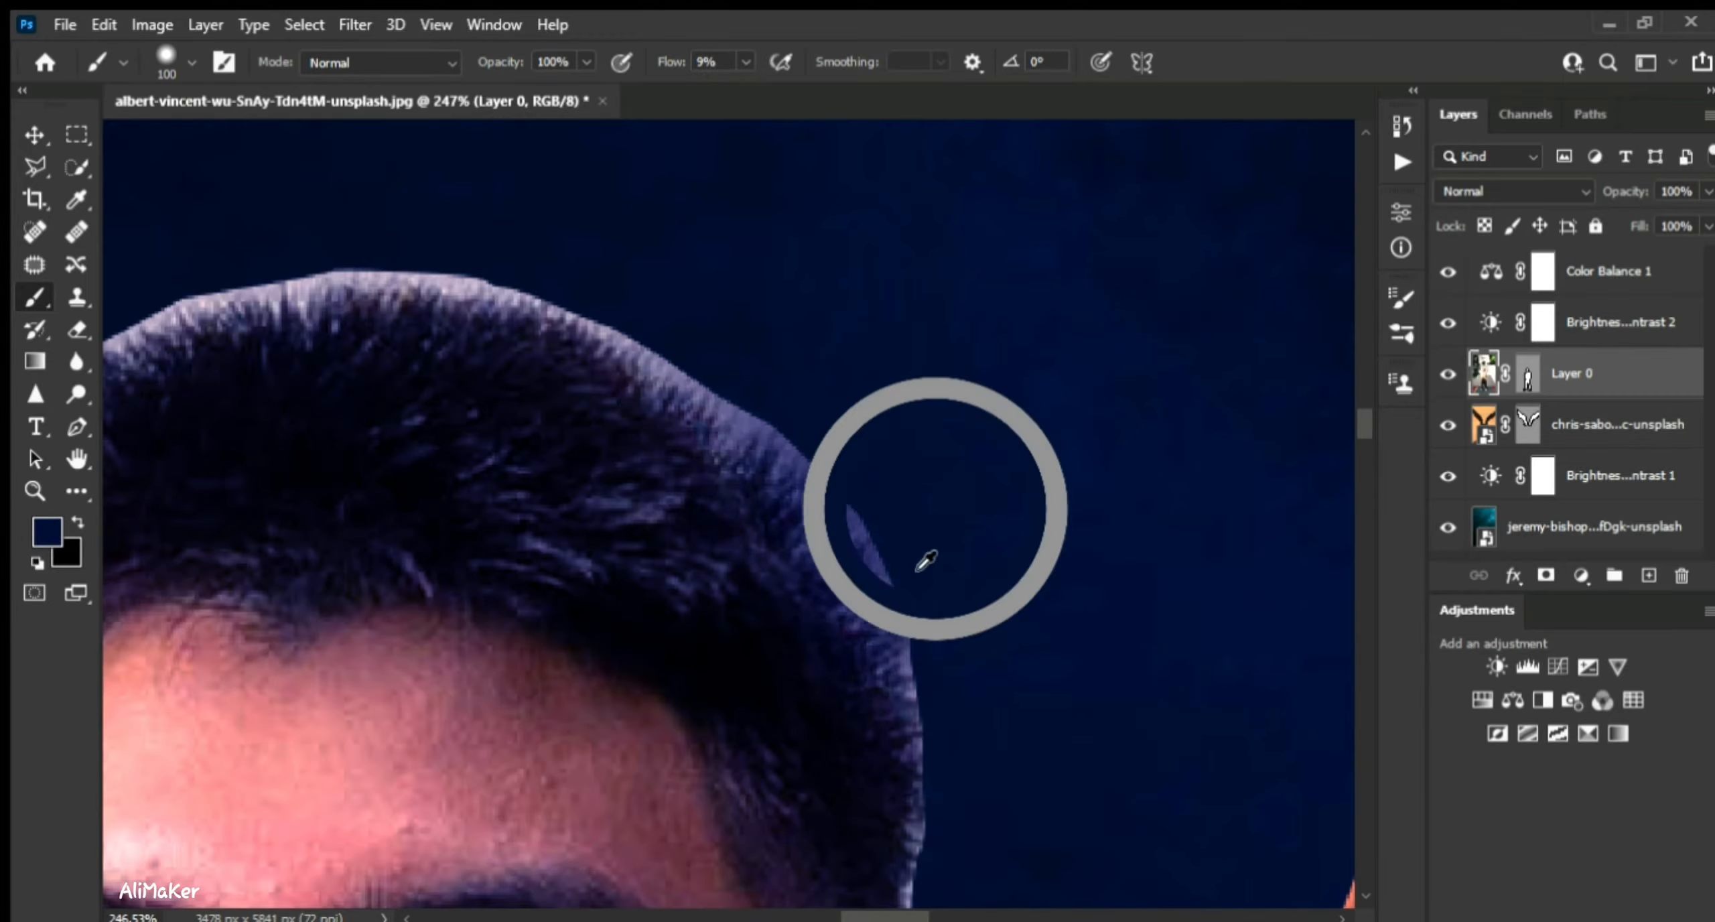
scroll(927, 561, "up", 3)
left_click(714, 60)
mouse_move(1080, 618)
left_mouse_down()
mouse_move(1064, 591)
mouse_move(1147, 702)
mouse_move(1133, 728)
mouse_move(1183, 738)
mouse_move(1347, 898)
left_mouse_up()
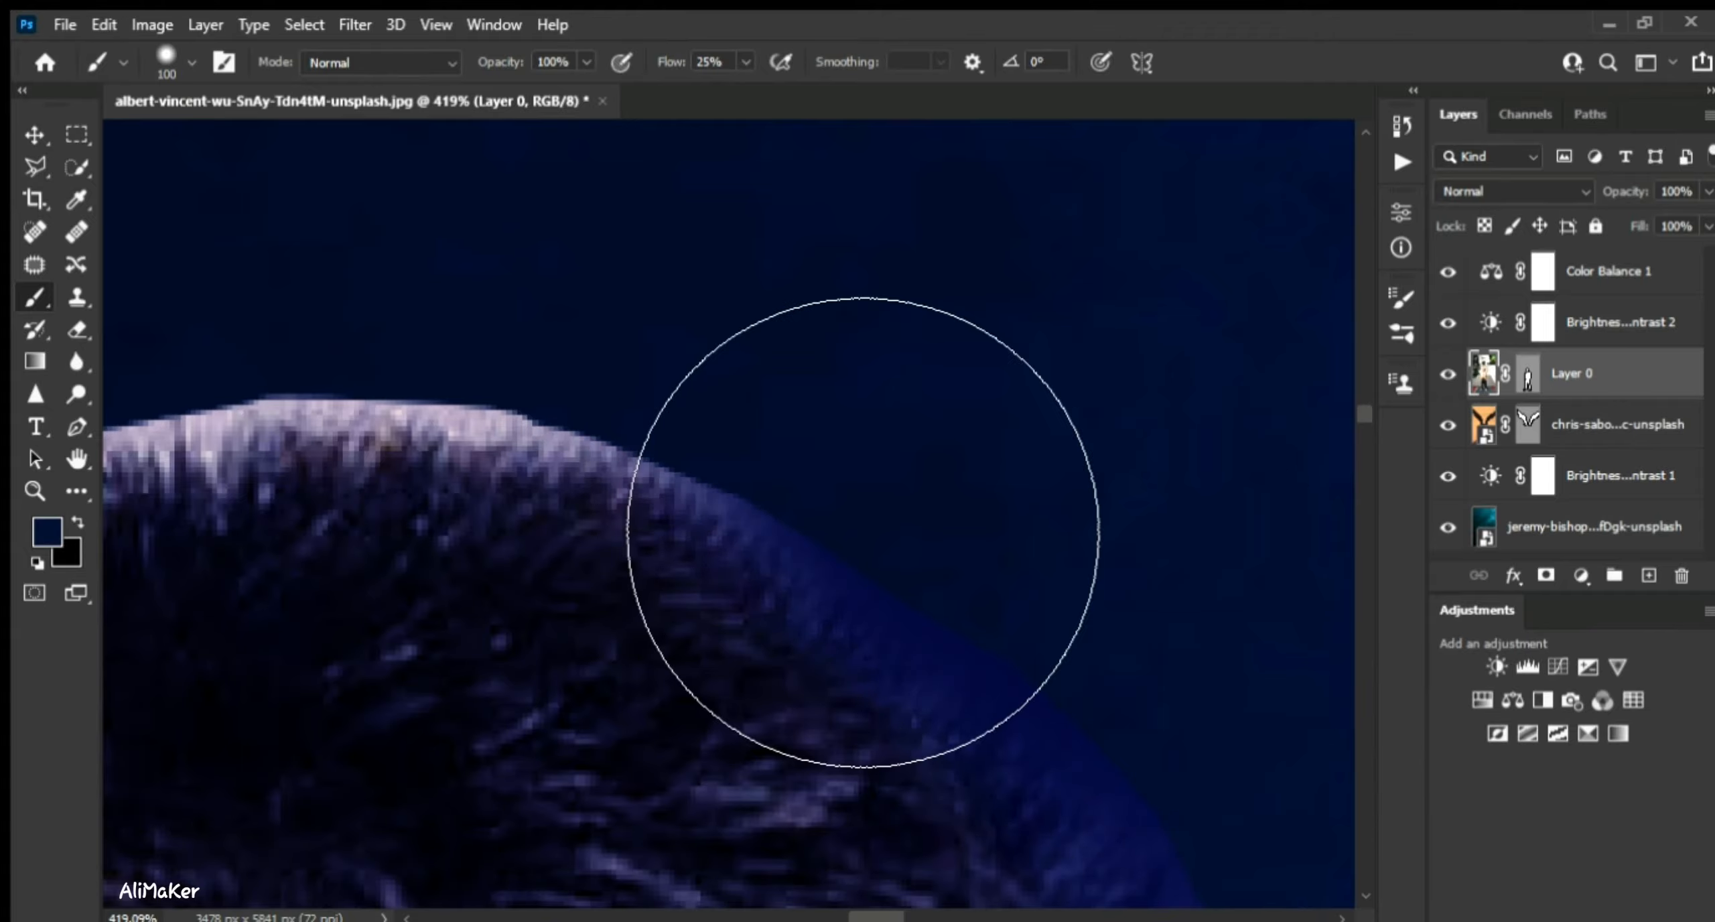
left_click_drag(1053, 467, 1273, 549)
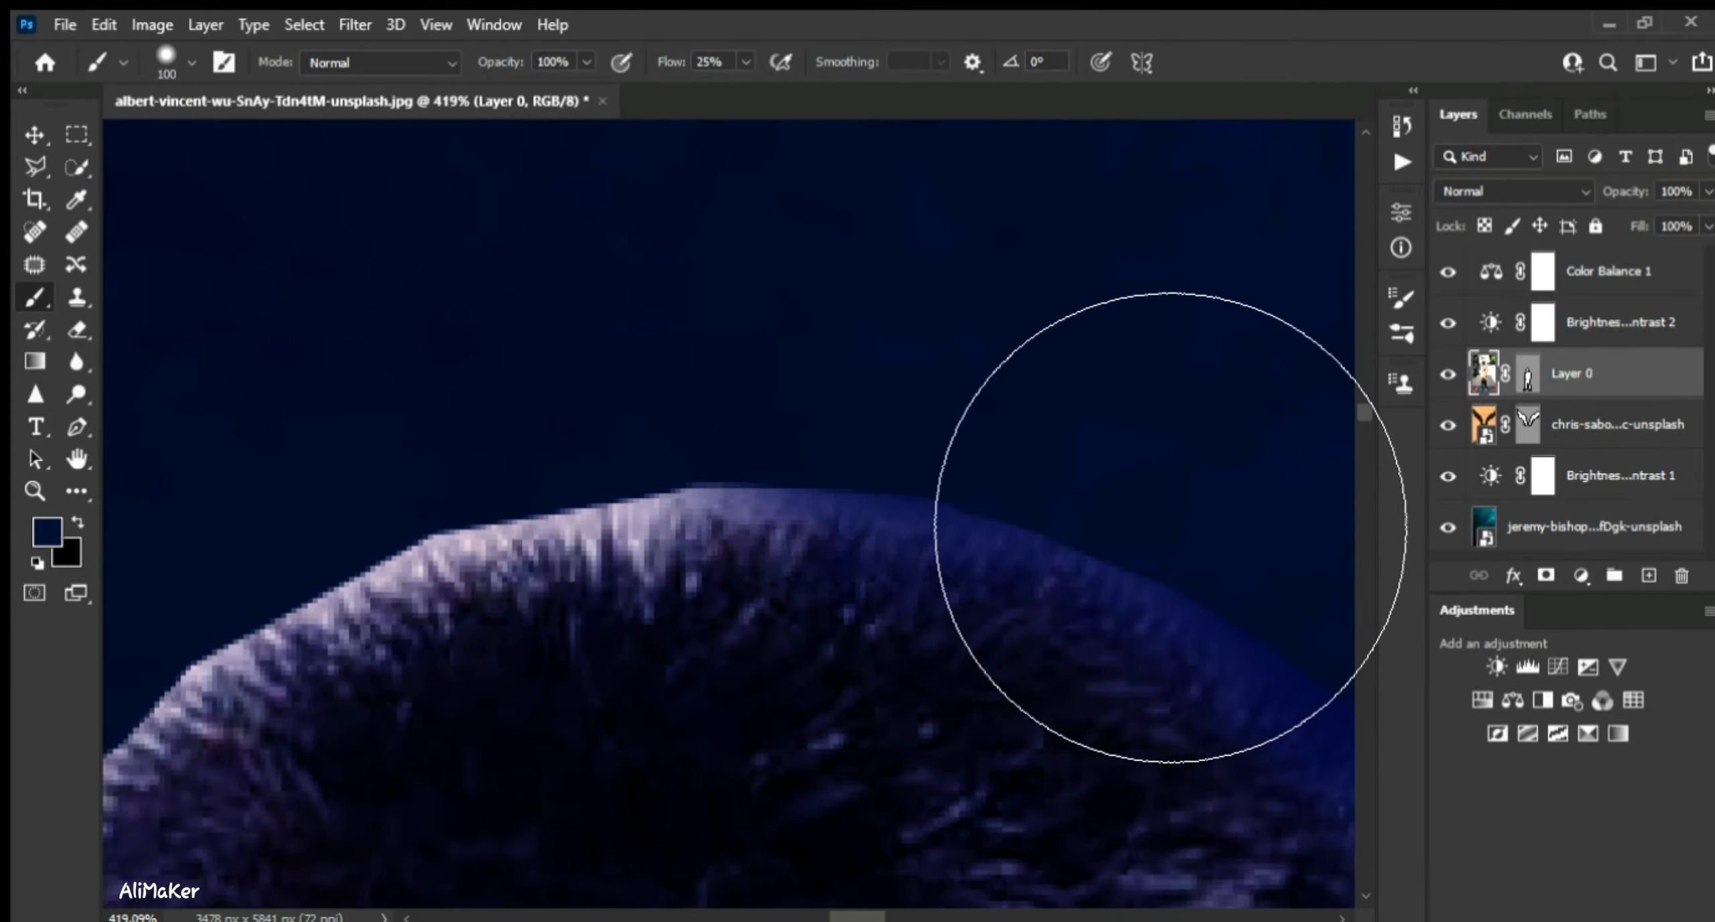
mouse_move(1148, 433)
left_mouse_down()
mouse_move(708, 613)
mouse_move(728, 575)
mouse_move(494, 727)
mouse_move(1477, 788)
left_mouse_up()
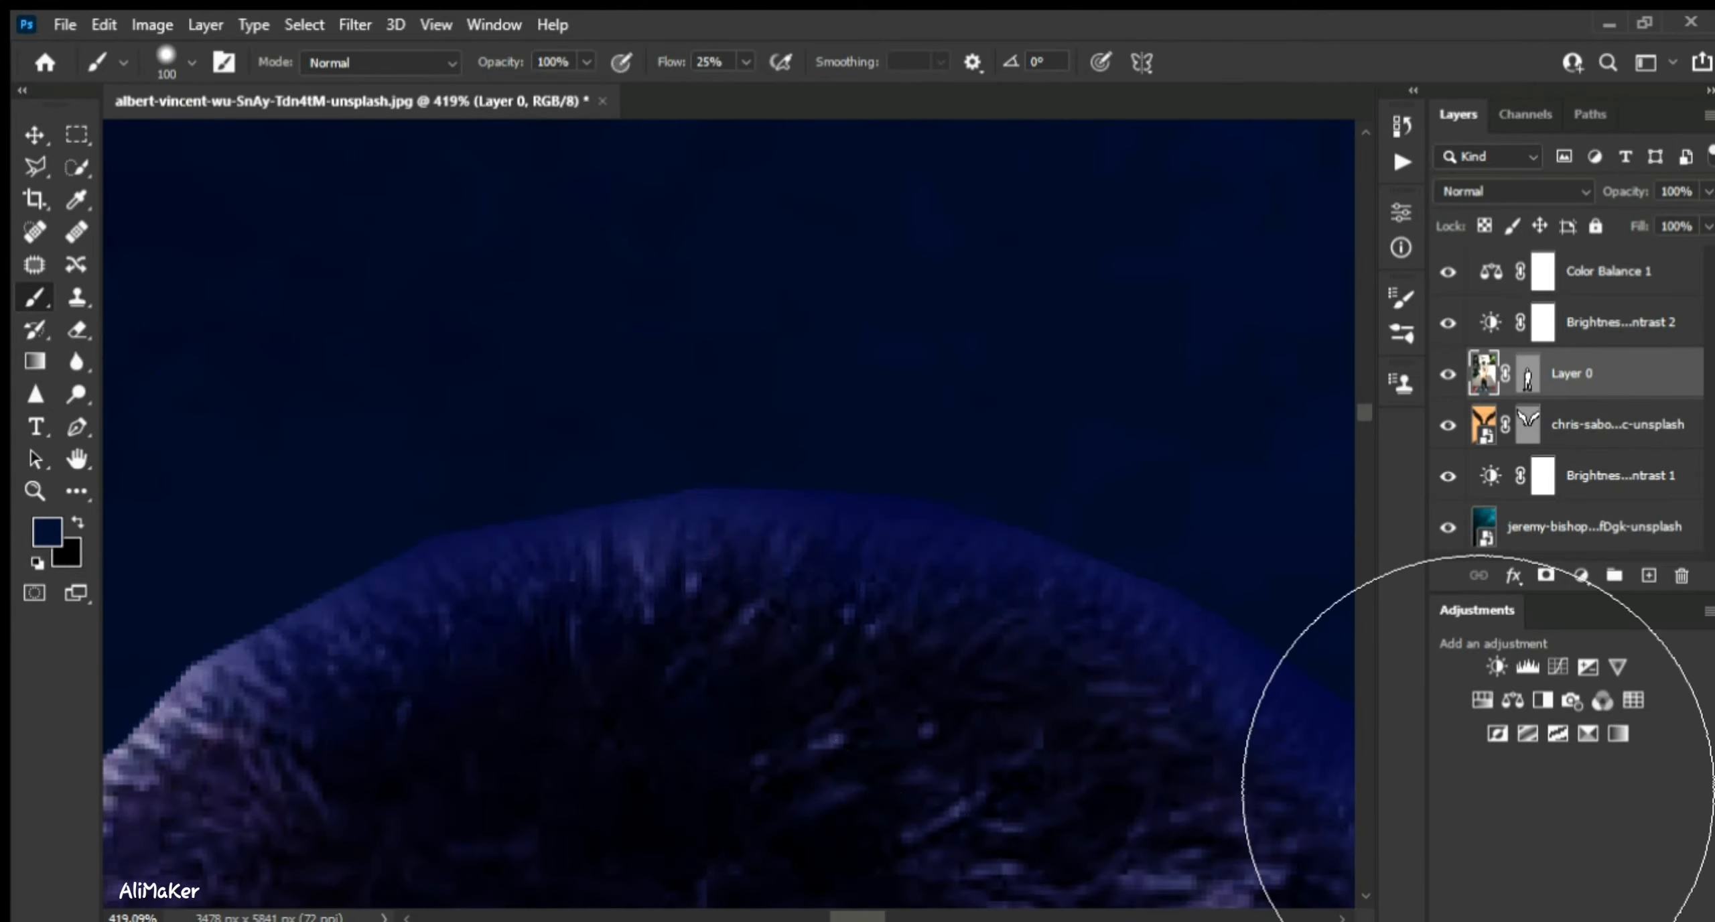
mouse_move(466, 295)
left_mouse_down()
mouse_move(1175, 203)
mouse_move(1148, 122)
left_mouse_up()
mouse_move(927, 650)
left_mouse_down()
mouse_move(752, 855)
mouse_move(736, 914)
mouse_move(935, 659)
mouse_move(754, 730)
mouse_move(740, 714)
mouse_move(756, 770)
left_mouse_up()
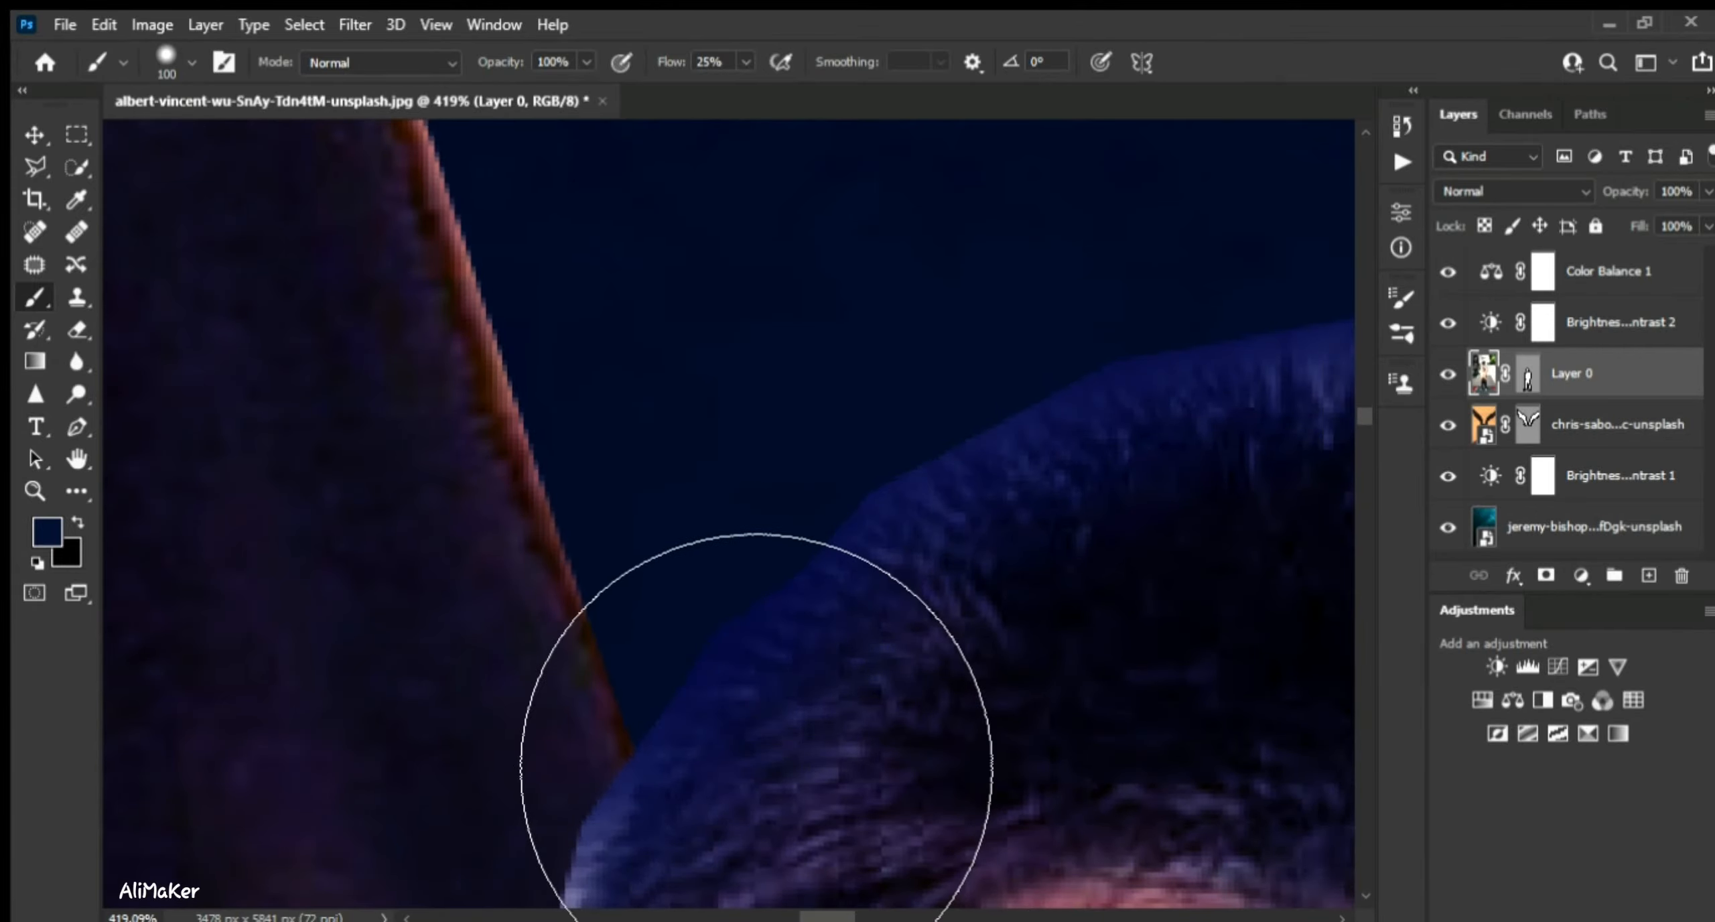
- Sample a dark purple and paint it over the remaining light rim along the crown and both sides of the man's hair
left_click(714, 575, "alt")
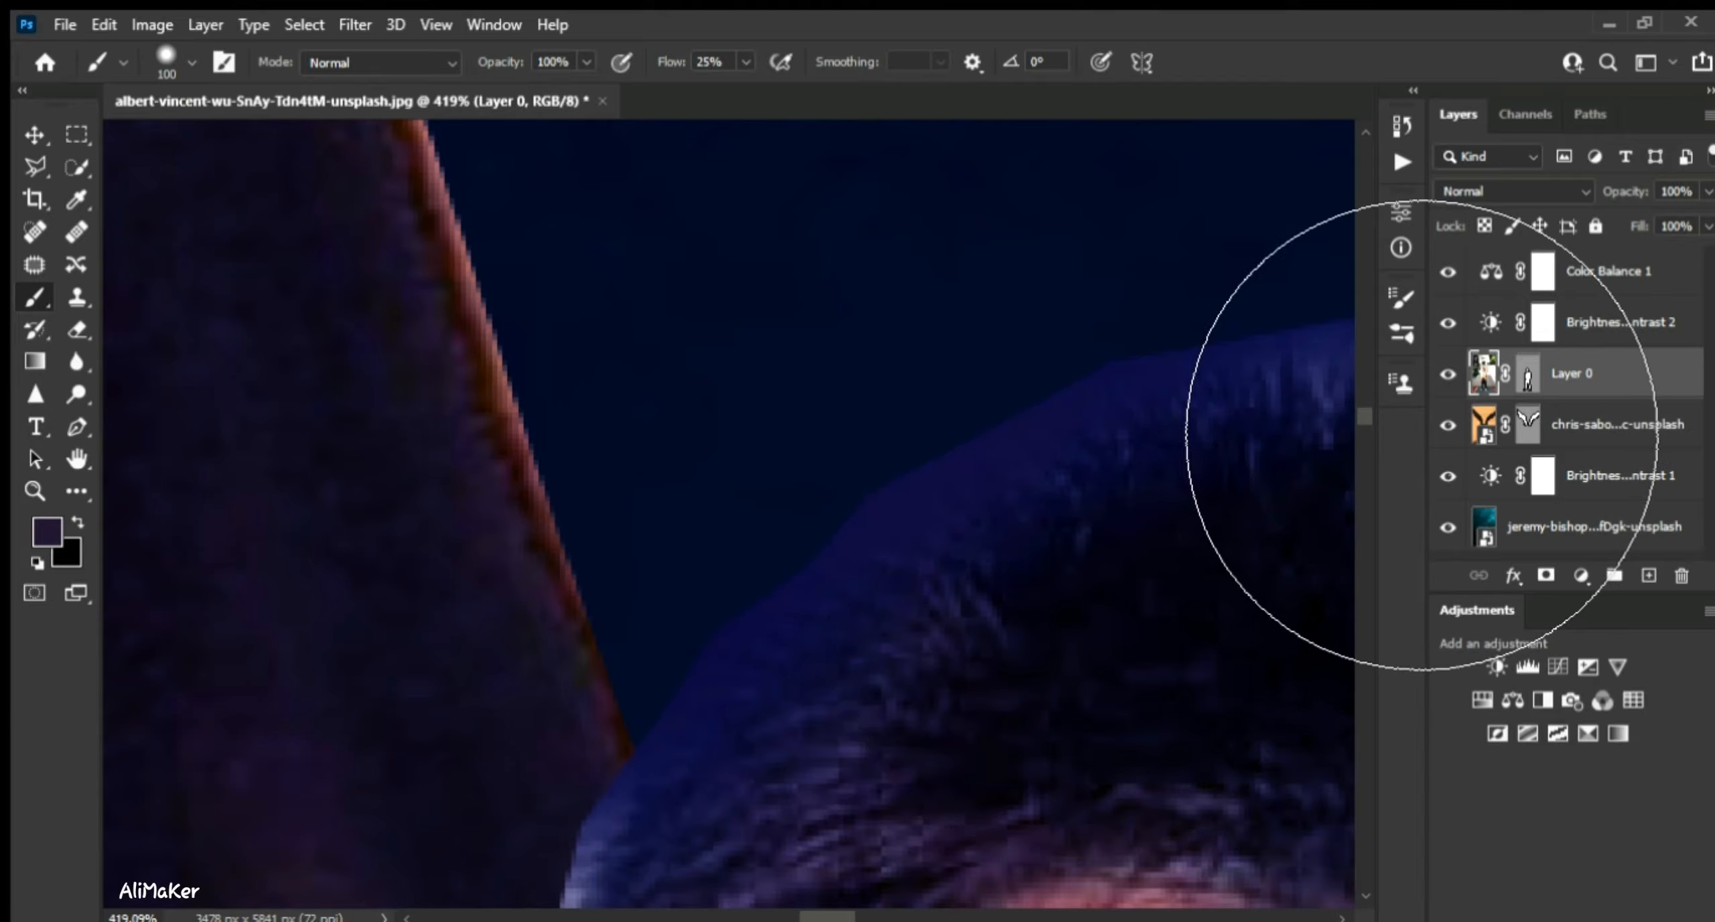
left_click_drag(1206, 298, 804, 352)
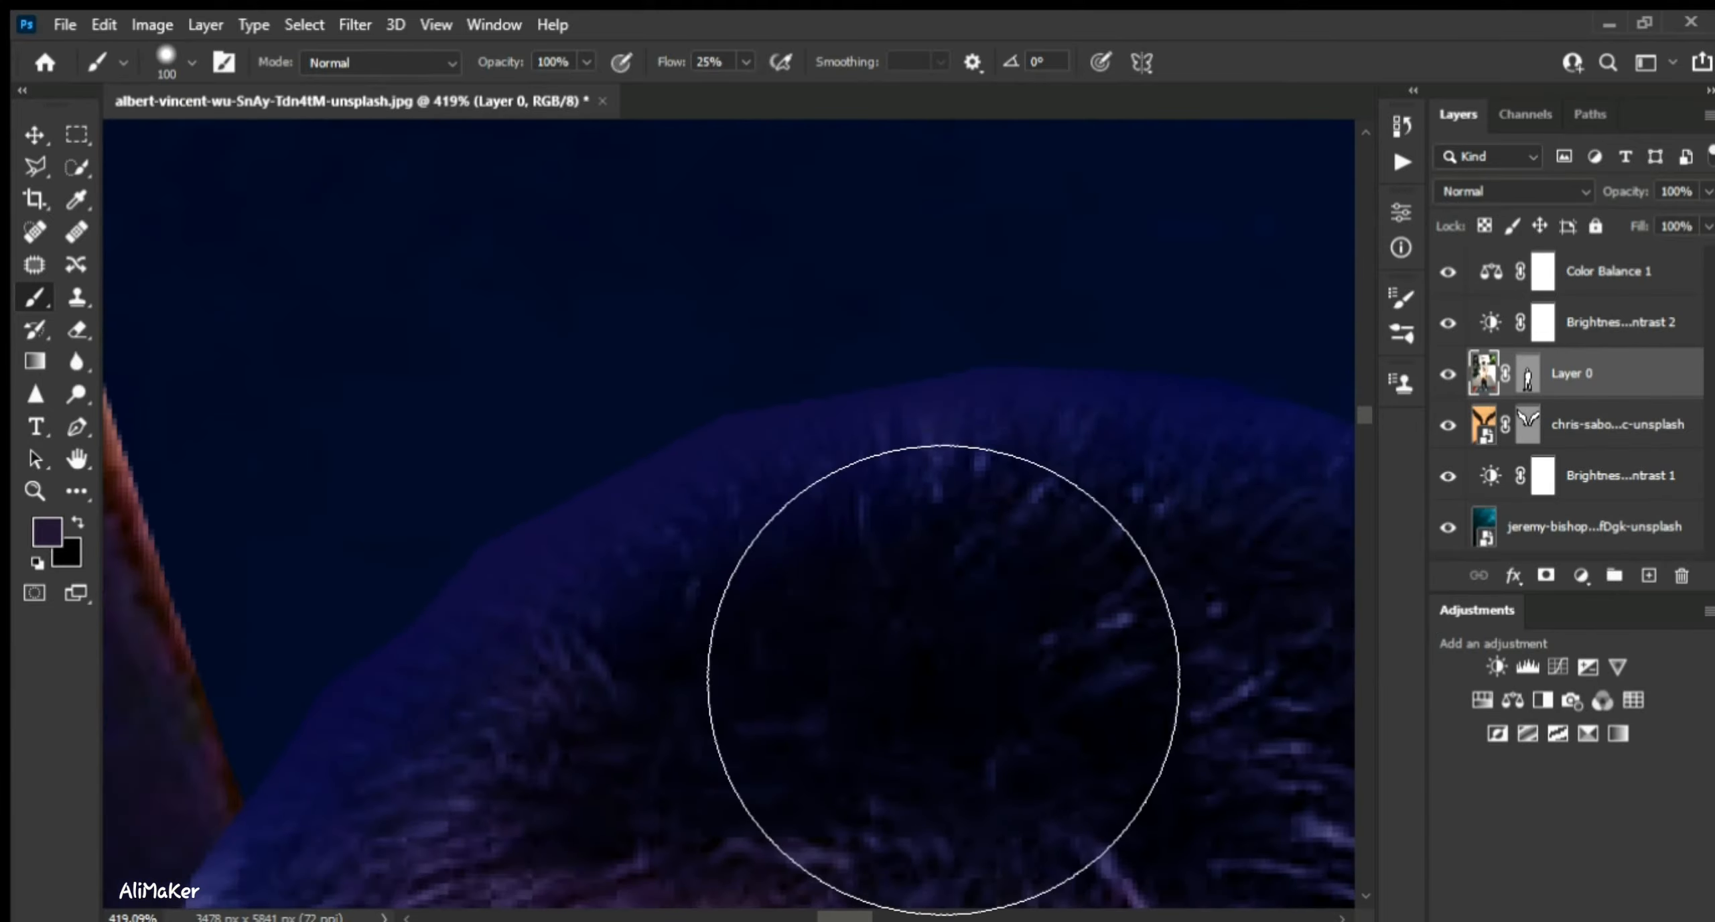
scroll(943, 678, "down", 3)
scroll(944, 678, "left", 3)
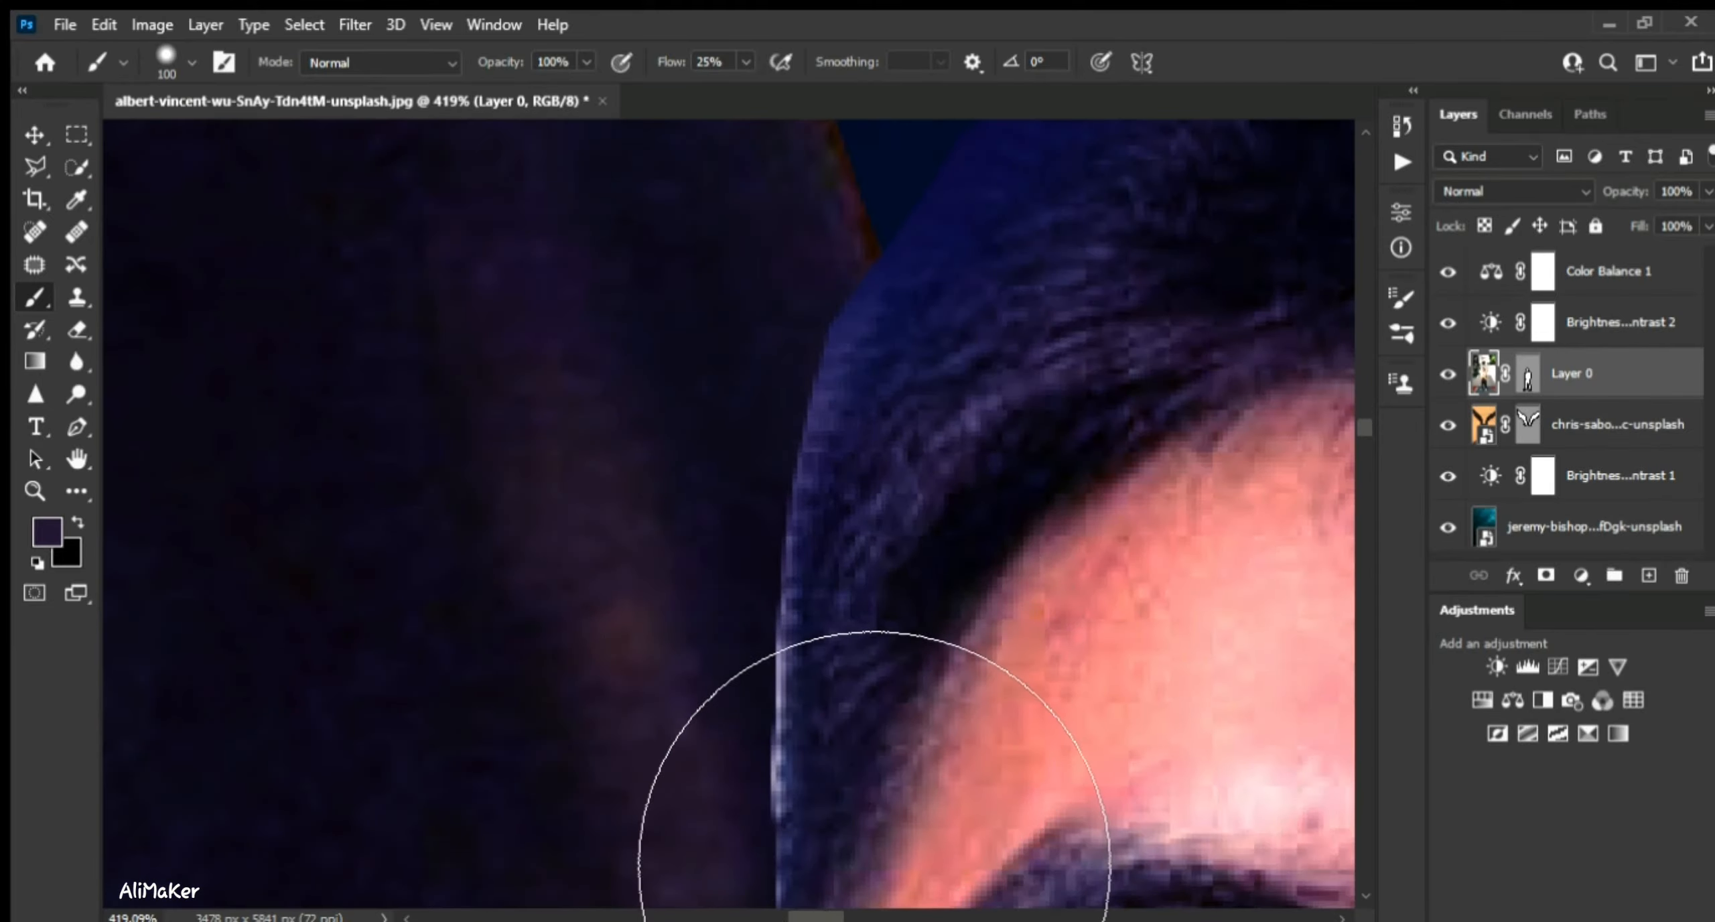
scroll(714, 750, "down", 5)
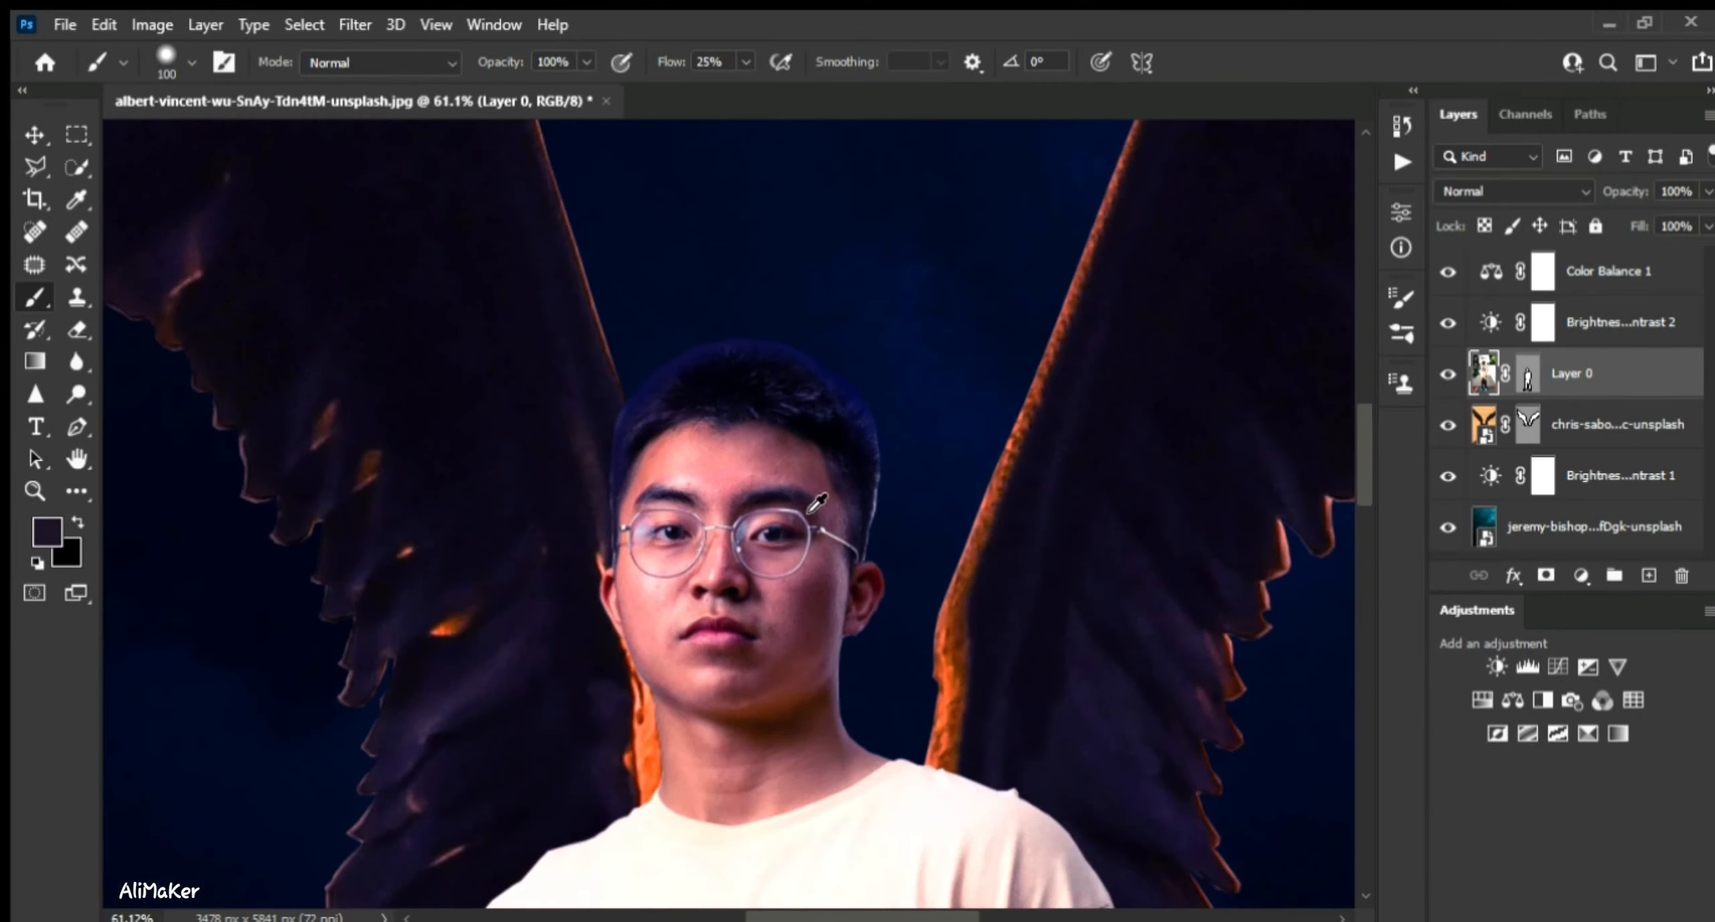
scroll(1045, 540, "up", 3)
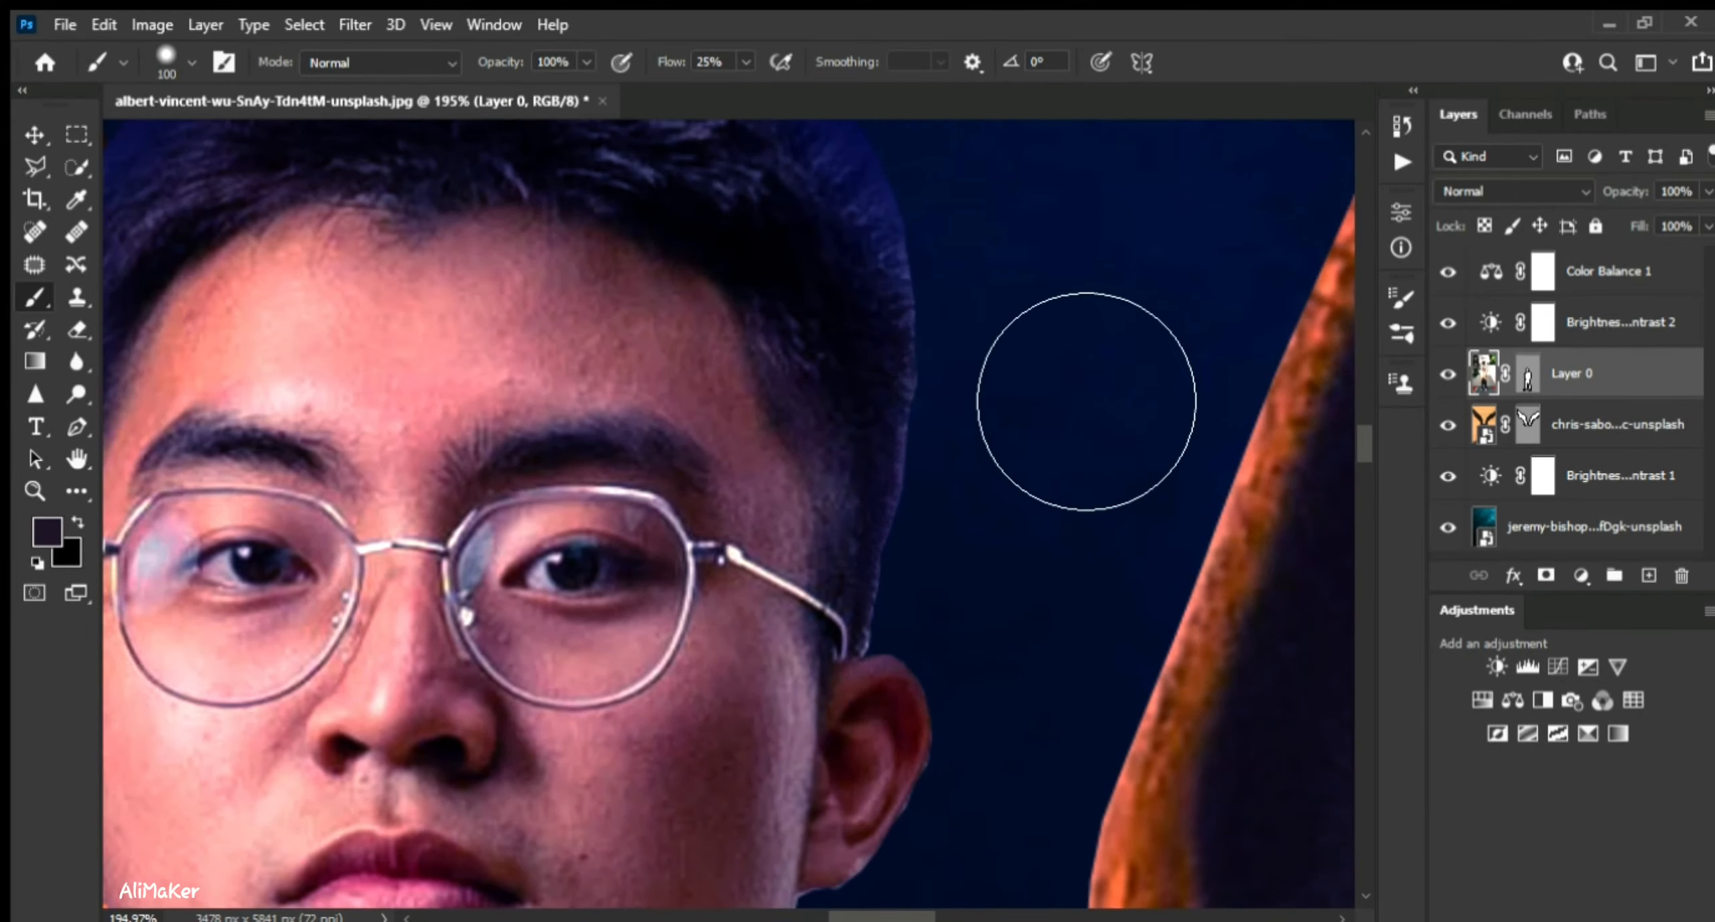
scroll(1045, 563, "down", 5)
scroll(565, 565, "up", 3)
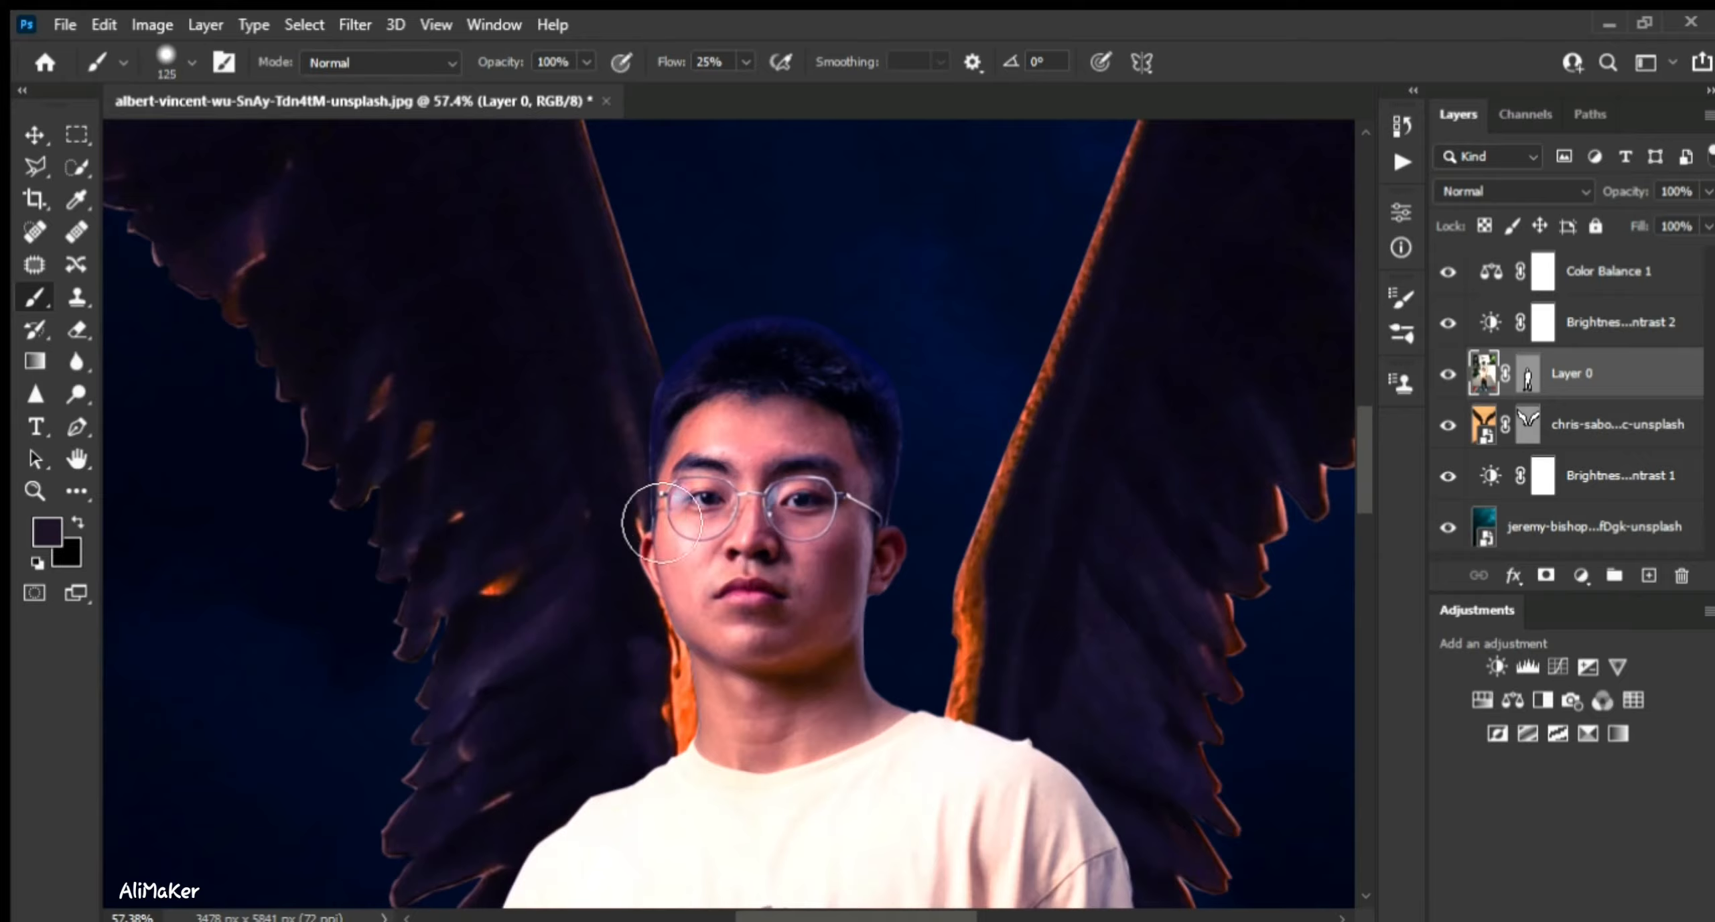
- Set the Brush to 300 px with 4% flow and lightly shade the man from his head down to the shirt
key("bracketright")
key("bracketright")
key("bracketright")
key("bracketright")
key("bracketright")
key("bracketright")
double_click(713, 66)
type("4")
key("Return")
mouse_move(745, 213)
left_mouse_down()
mouse_move(789, 689)
mouse_move(772, 834)
left_mouse_up()
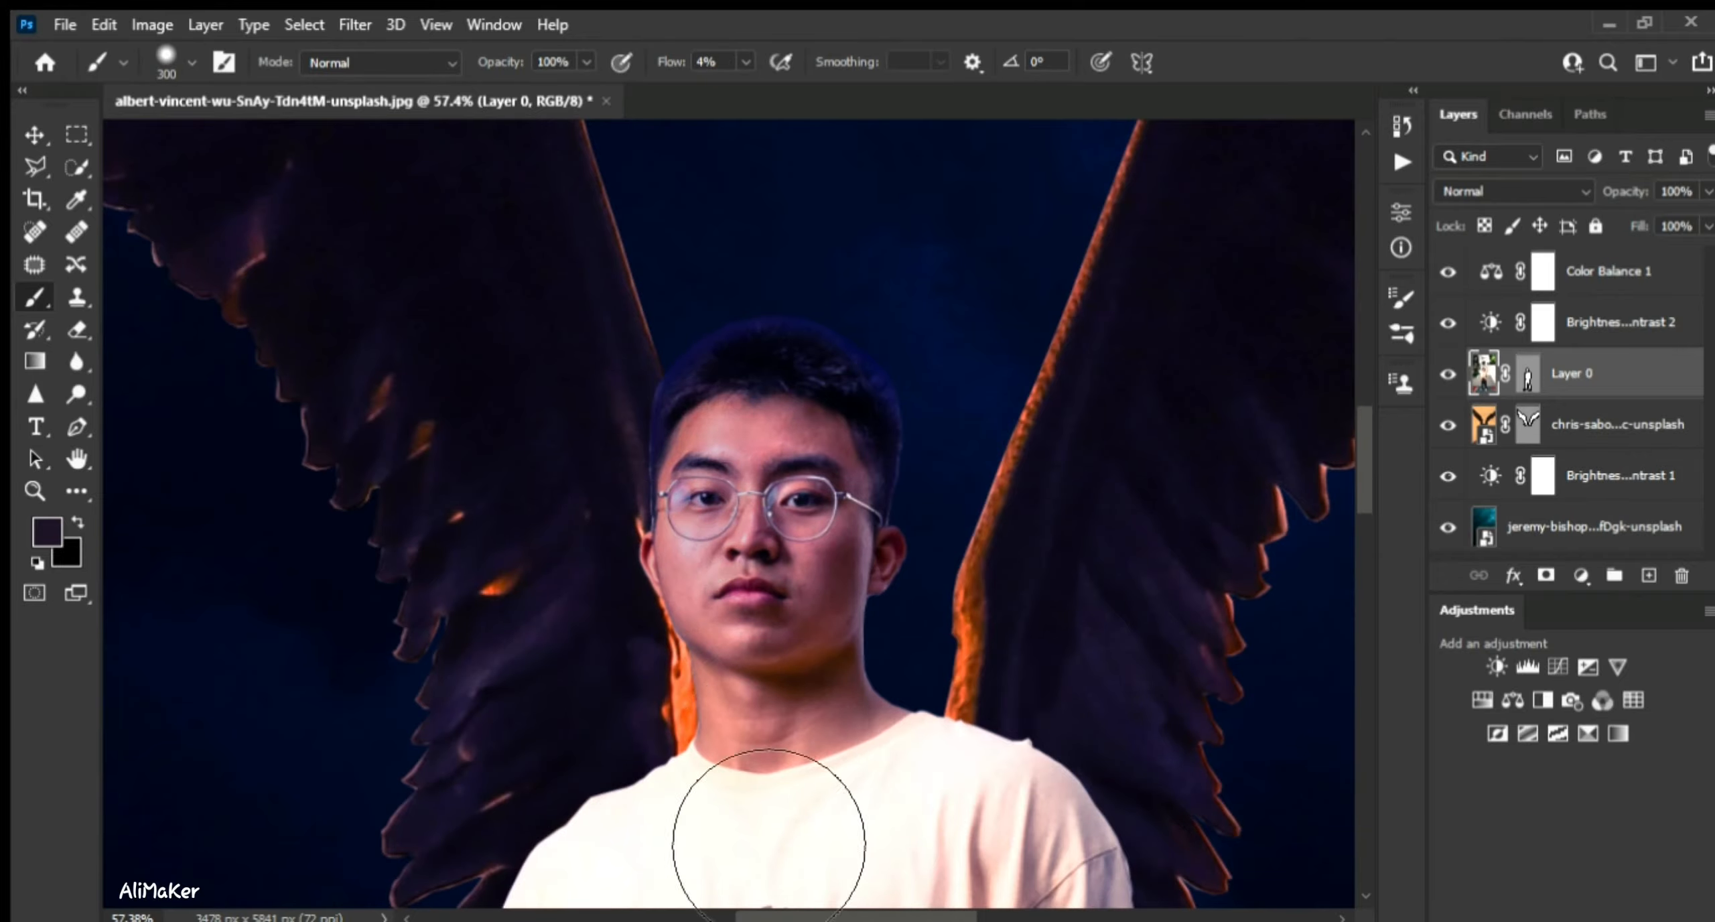
left_click_drag(710, 322, 746, 918)
- Try a dark shading stroke on the shirt with the 300 px brush at 4% flow
scroll(528, 460, "down", 4)
scroll(754, 729, "up", 3)
left_click_drag(760, 477, 819, 479)
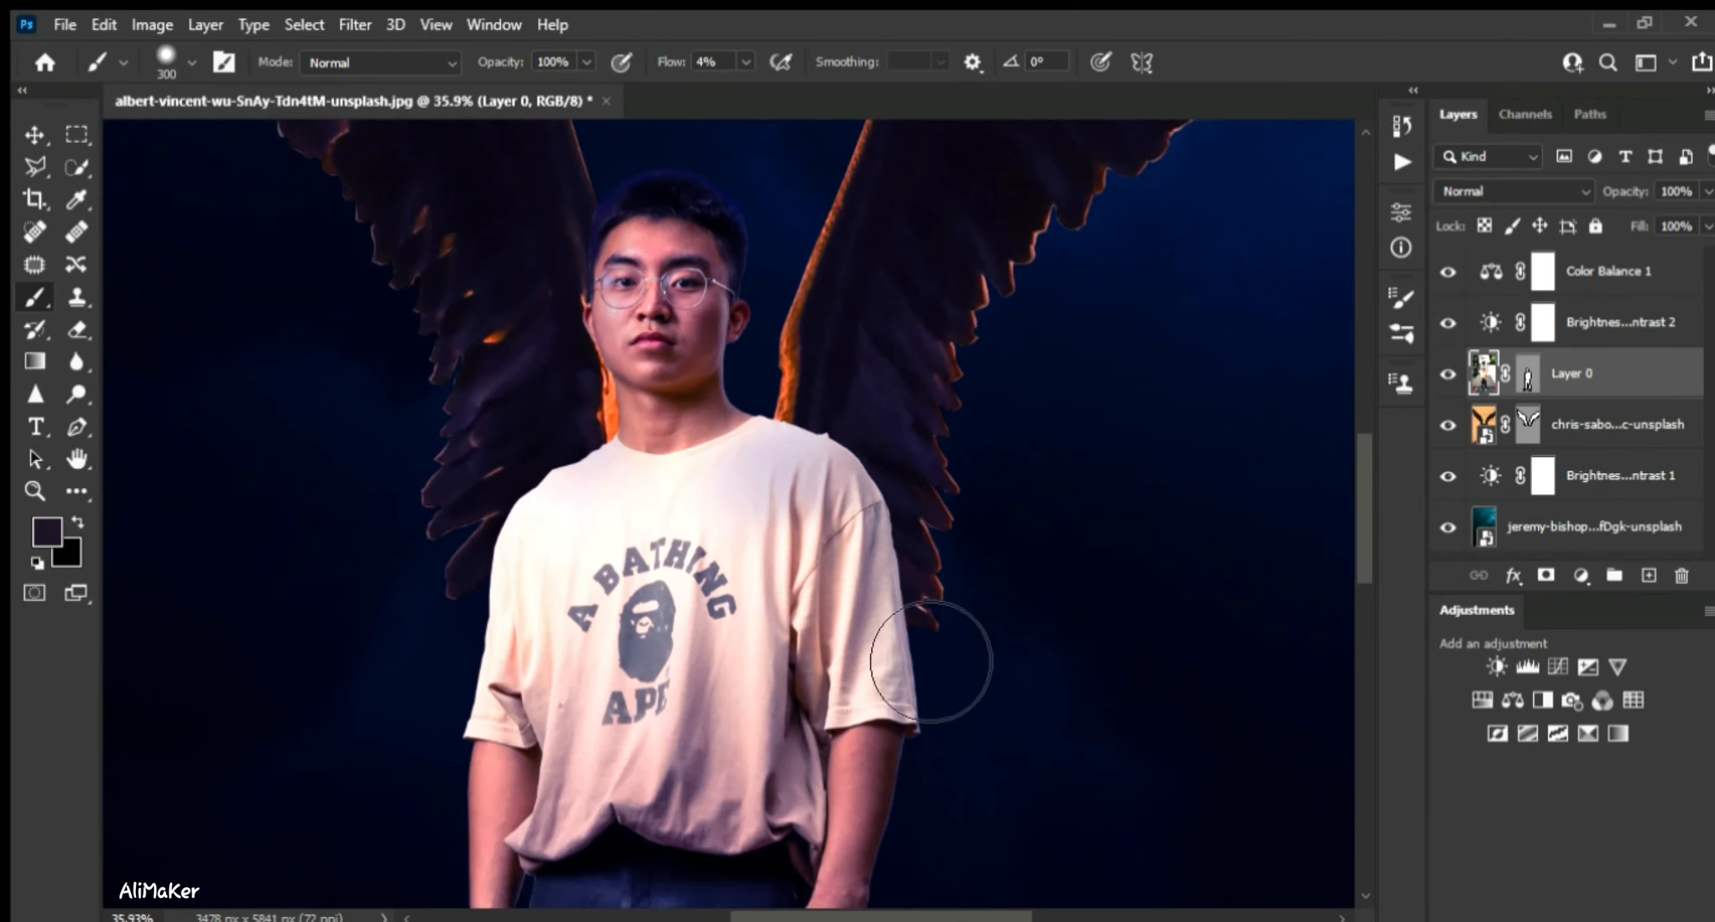
key("ctrl+z")
- Set the Brush to 500 px with 2% flow and softly shade the shirt's outer side and sleeve
left_click_drag(716, 63, 671, 48)
type("2")
key("Return")
key("bracketright")
key("bracketright")
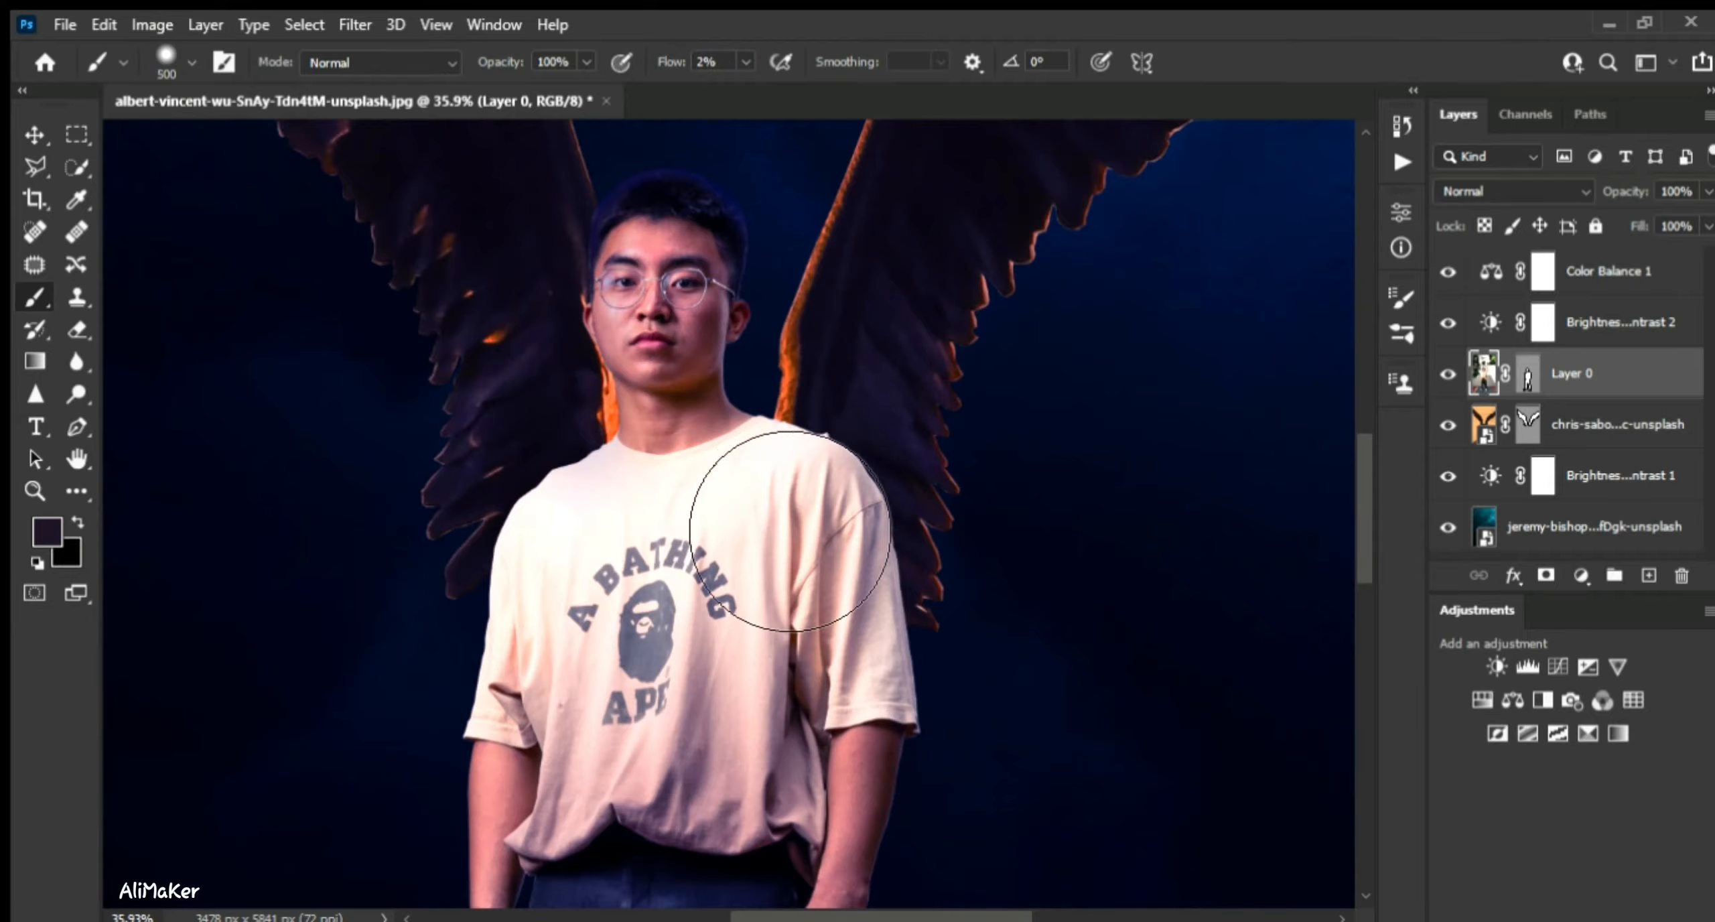
mouse_move(868, 593)
left_mouse_down()
mouse_move(667, 562)
mouse_move(1038, 919)
mouse_move(1058, 625)
left_mouse_up()
scroll(1058, 624, "down", 3)
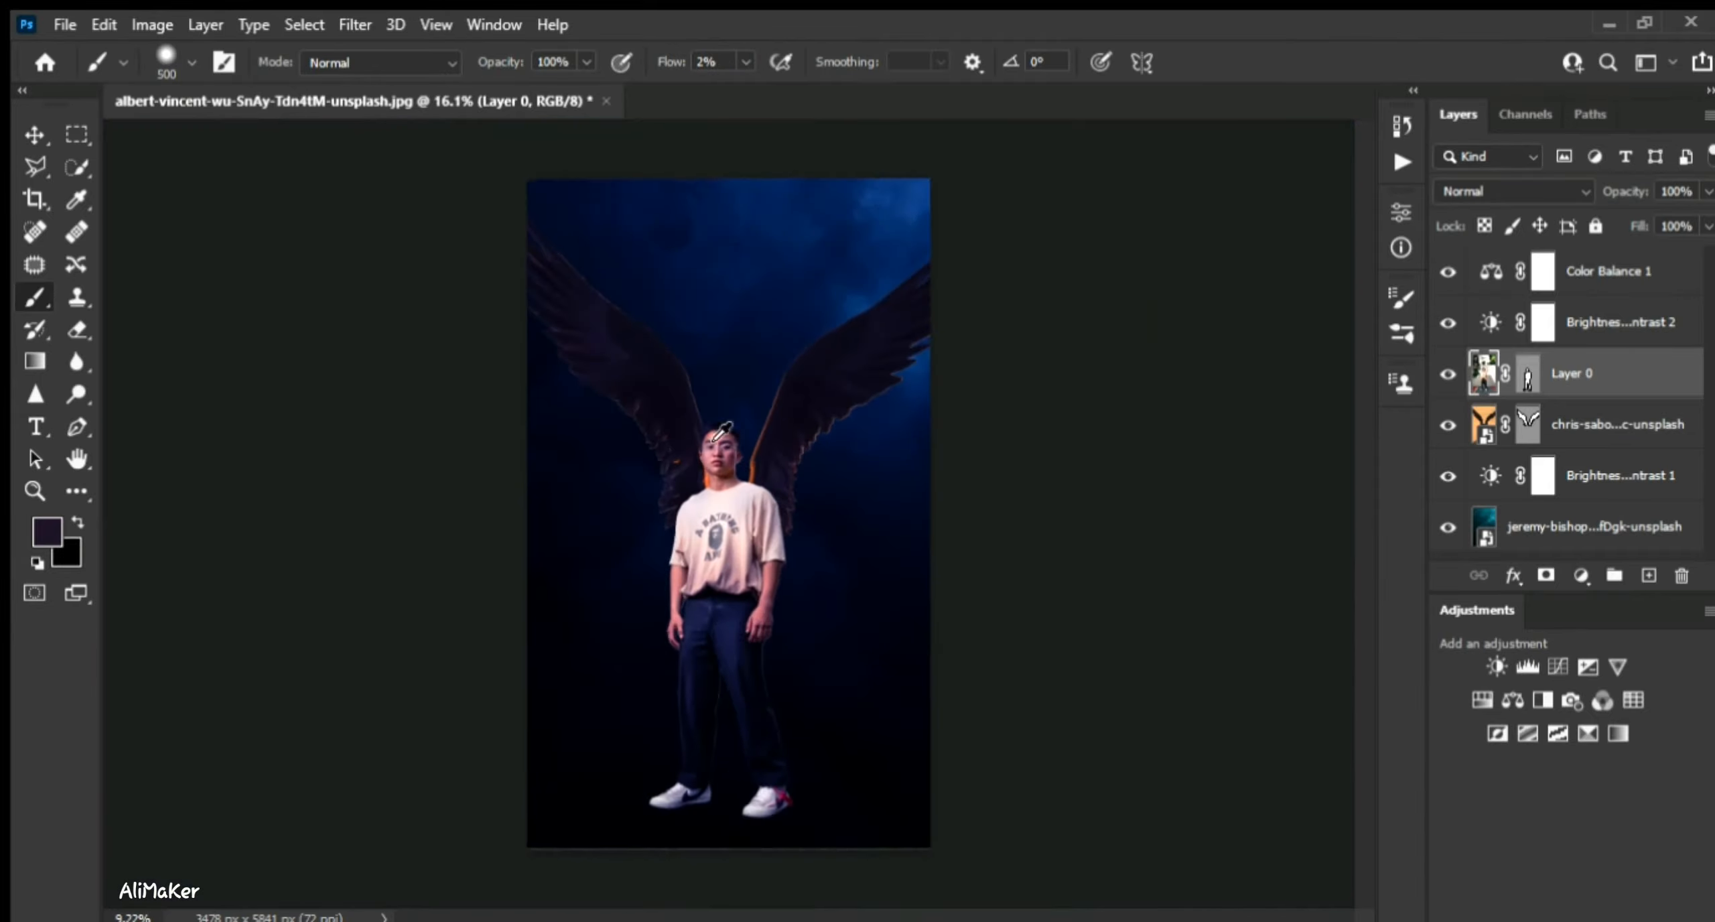
scroll(673, 402, "up", 5)
scroll(674, 402, "down", 2)
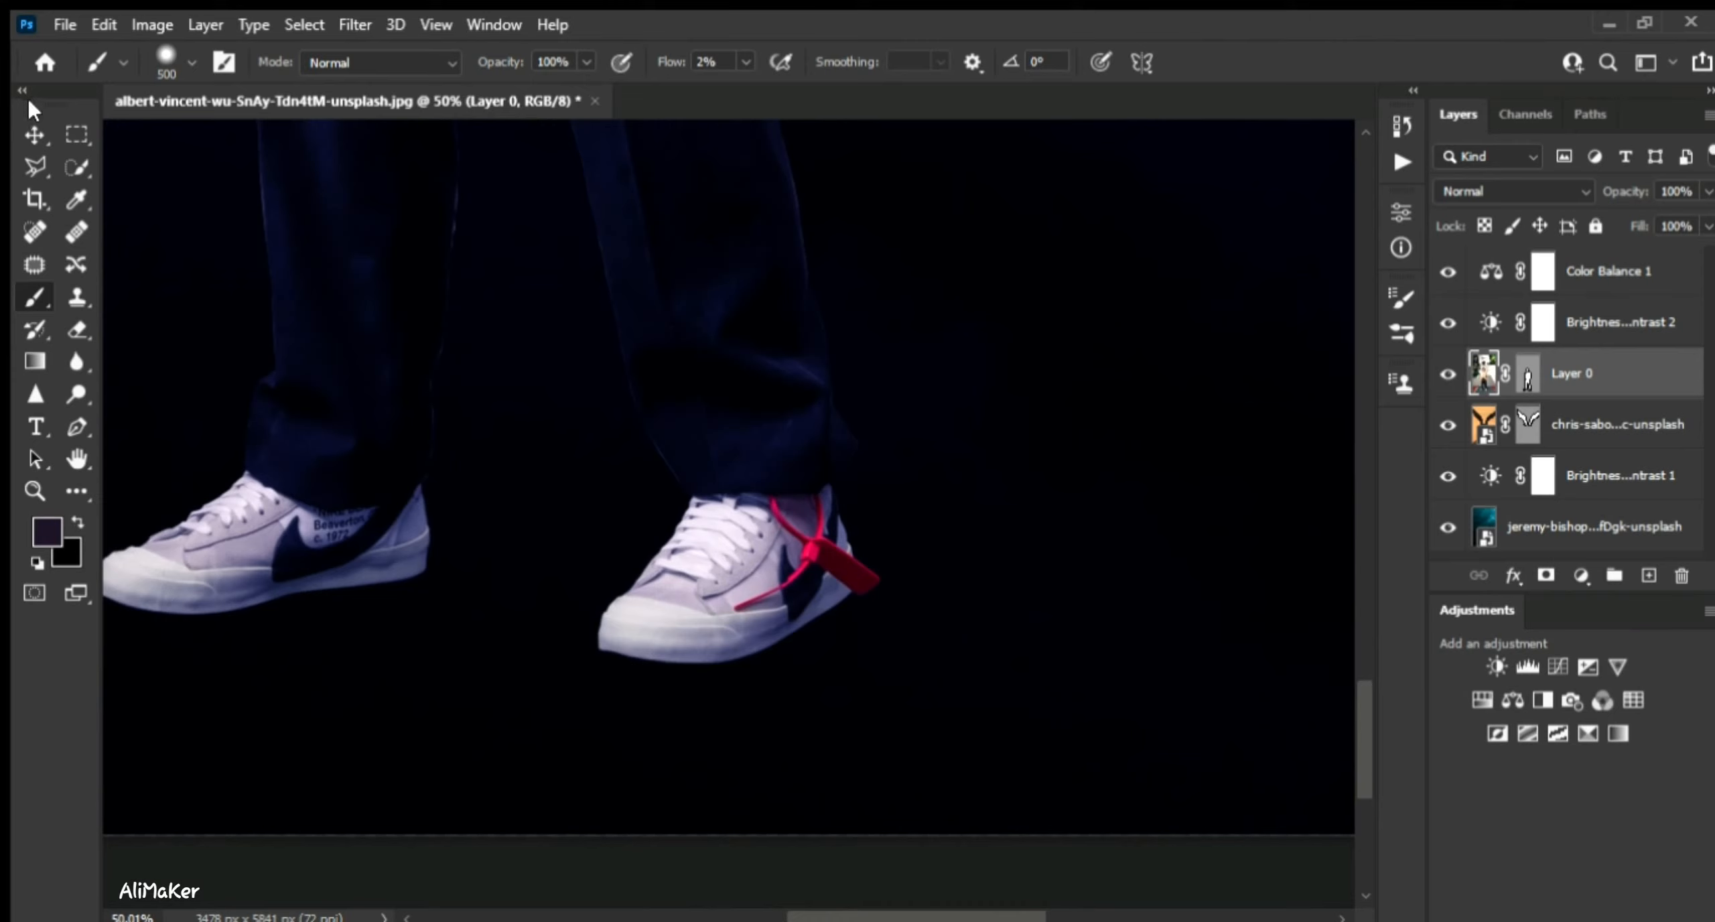
key("v")
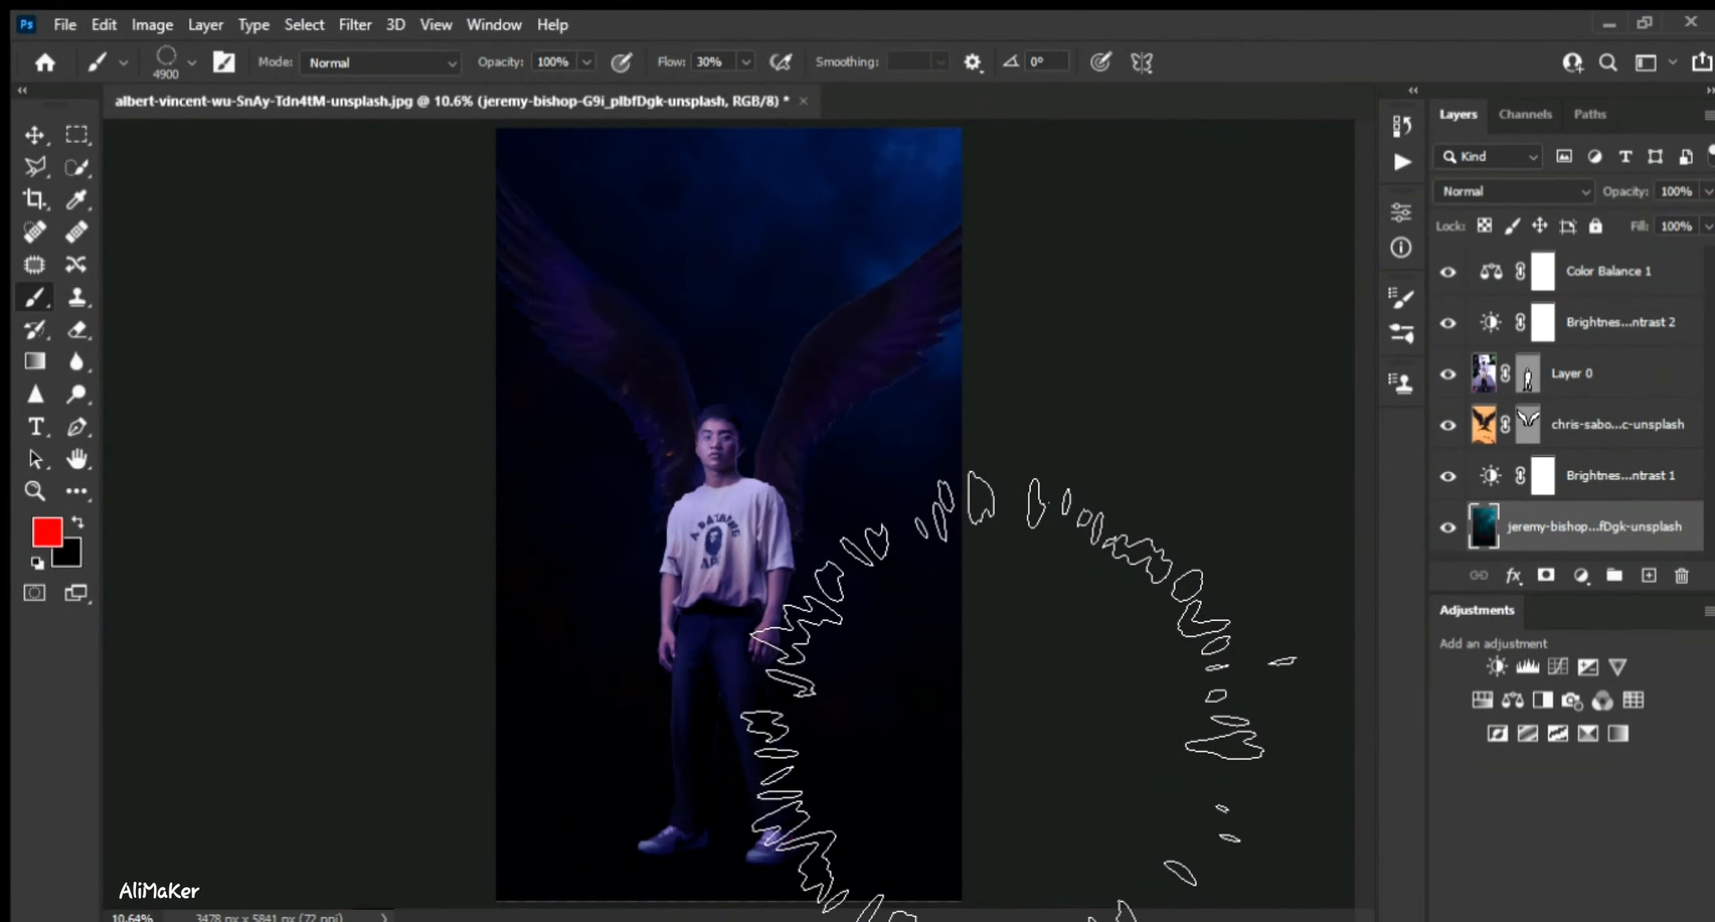
- Stamp red splatter at 30% flow on the jeremy-bishop background layer behind the man, reducing the brush from 5000 to 1300 px between stamps
key("bracketright")
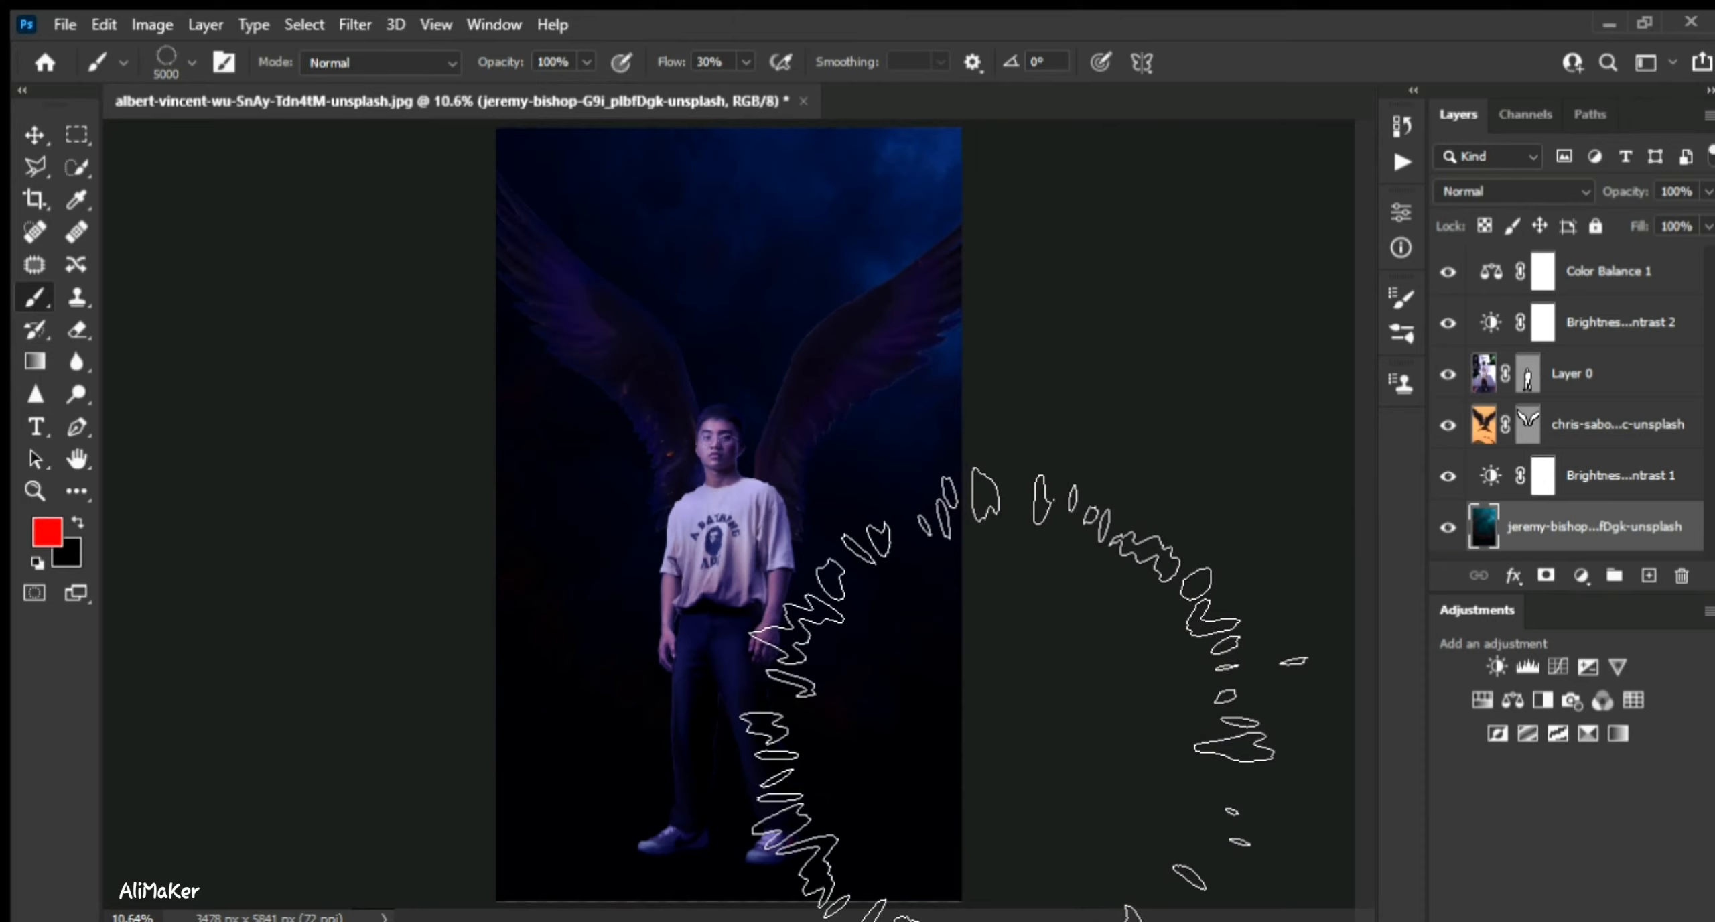
key("bracketleft")
key("bracketleft")
key("bracketleft")
key("bracketleft")
key("bracketleft")
key("bracketleft")
key("bracketleft")
key("bracketleft")
key("bracketleft")
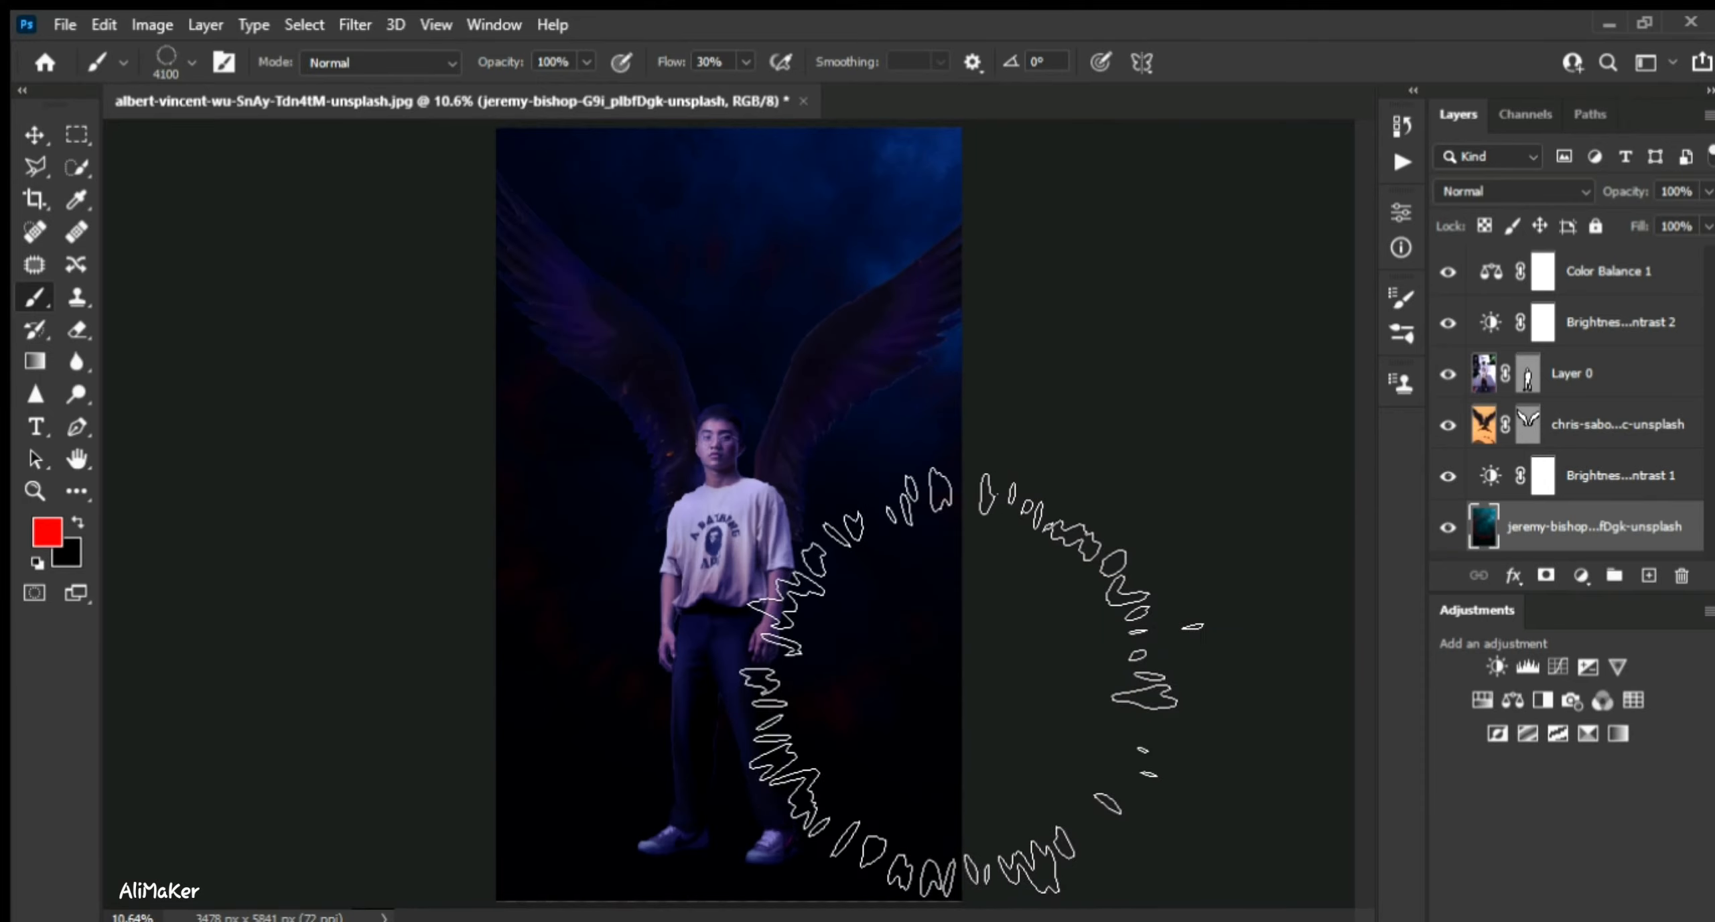
key("bracketleft")
key("bracketleft")
key("bracketleft")
key("bracketleft")
key("bracketleft")
key("bracketleft")
key("bracketleft")
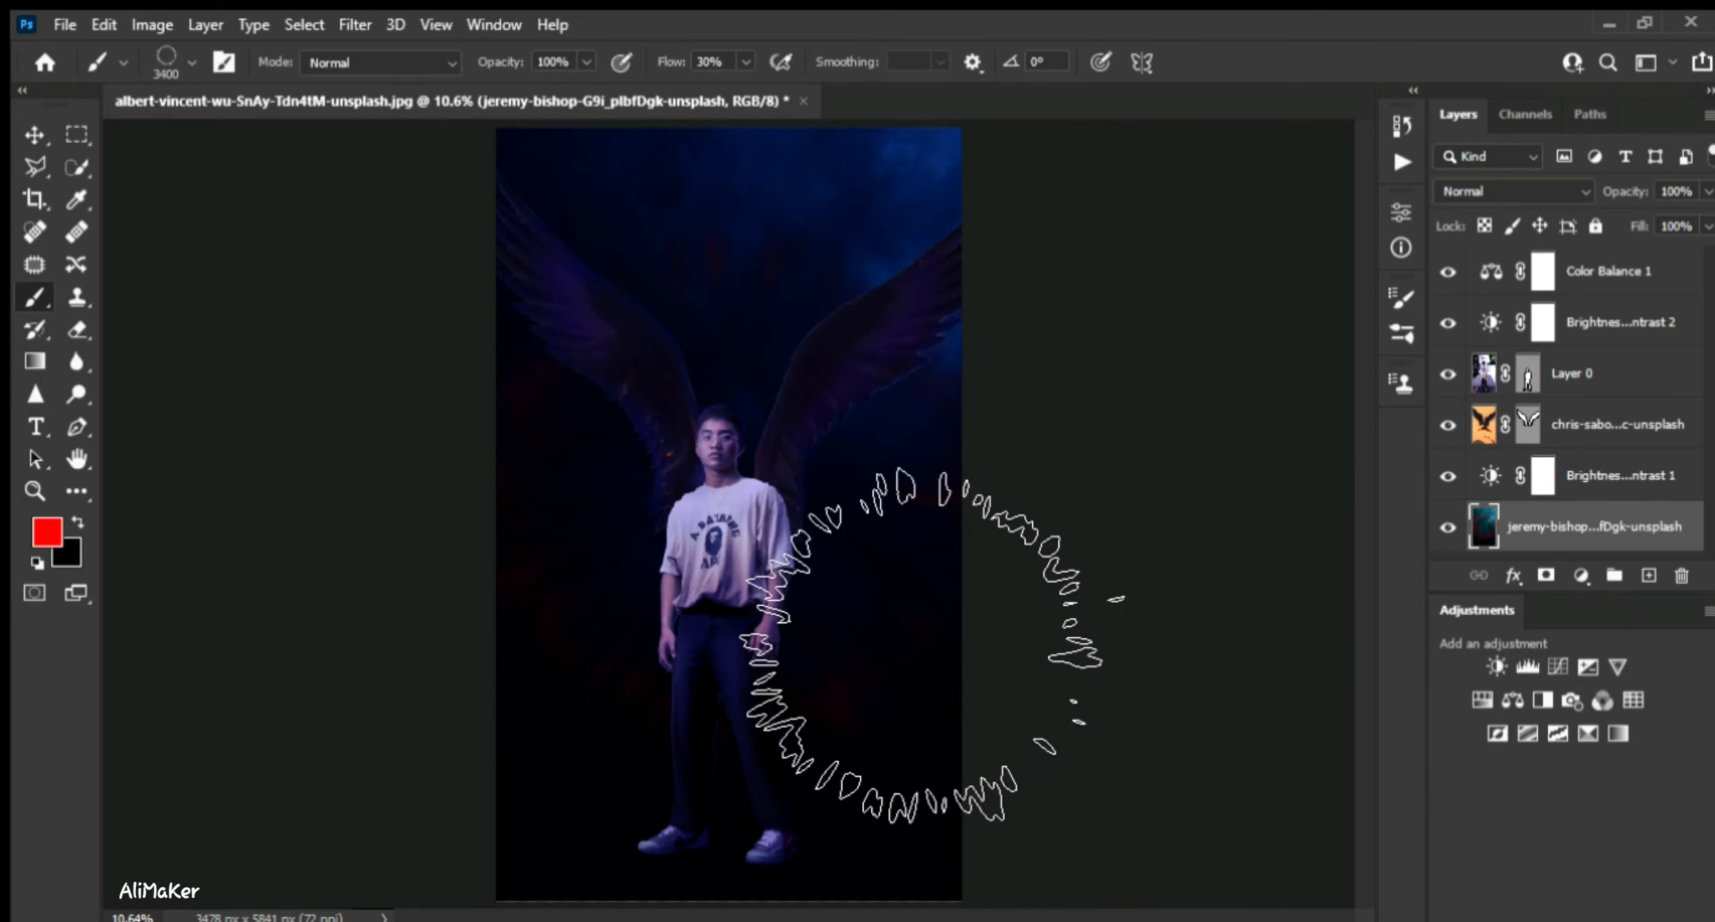
key("bracketleft")
key("bracketleft")
key("bracketleft")
key("bracketleft")
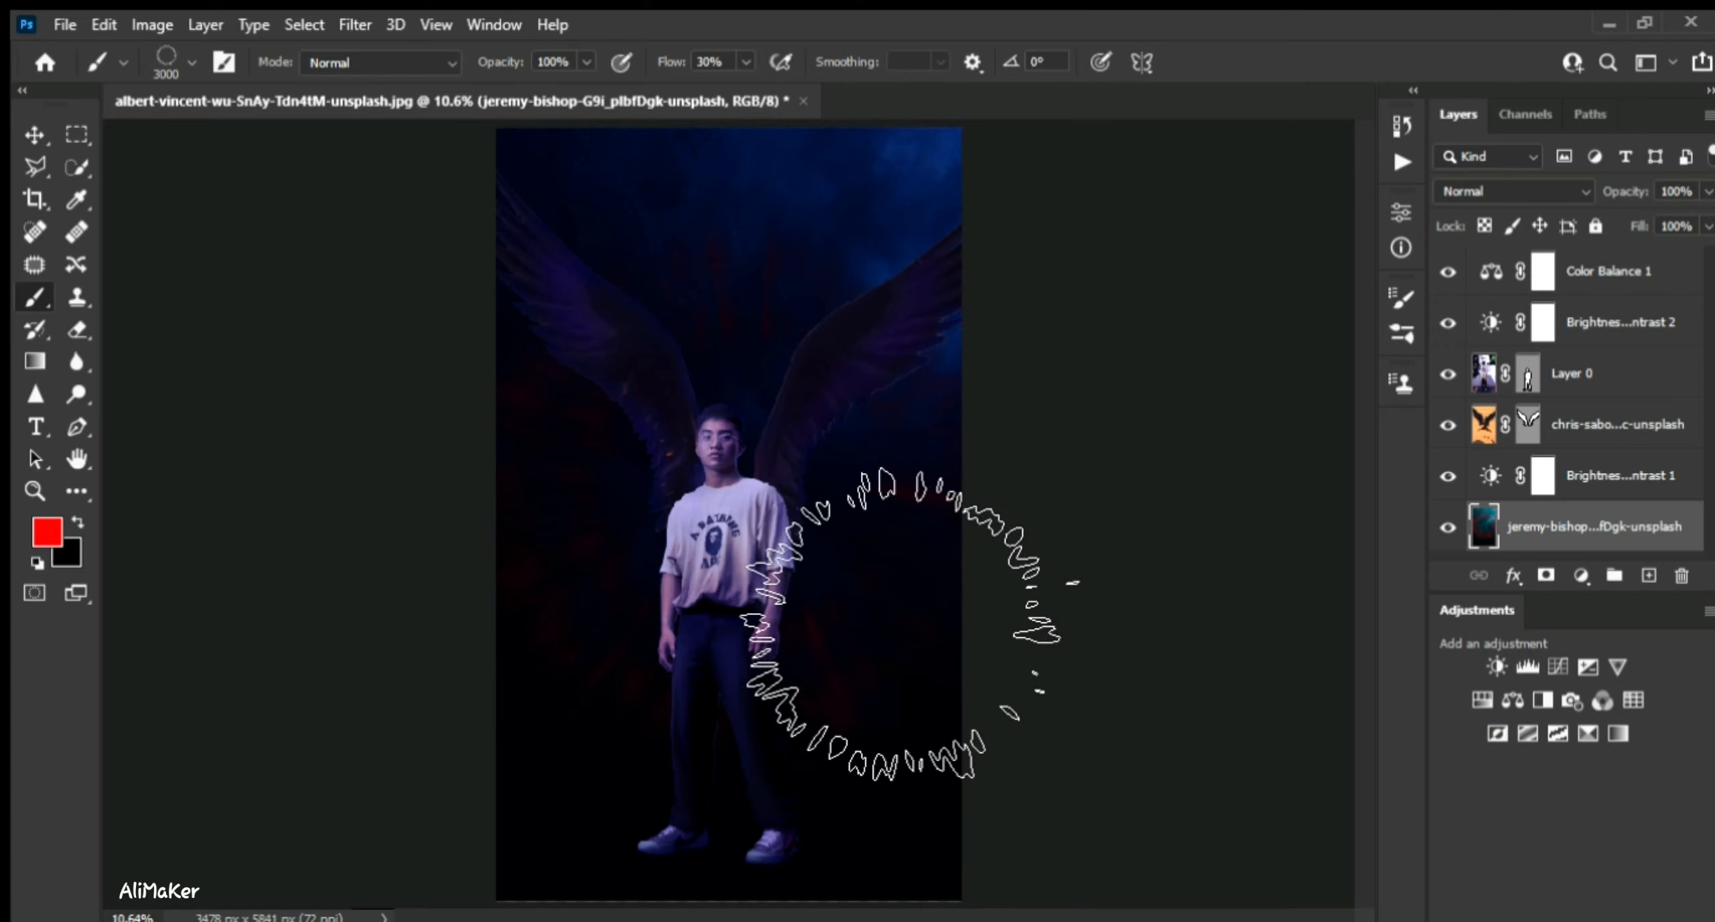
key("bracketleft")
key("bracketleft")
key("bracketleft")
key("bracketleft")
key("bracketleft")
key("bracketleft")
key("bracketleft")
key("bracketleft")
key("bracketleft")
key("bracketleft")
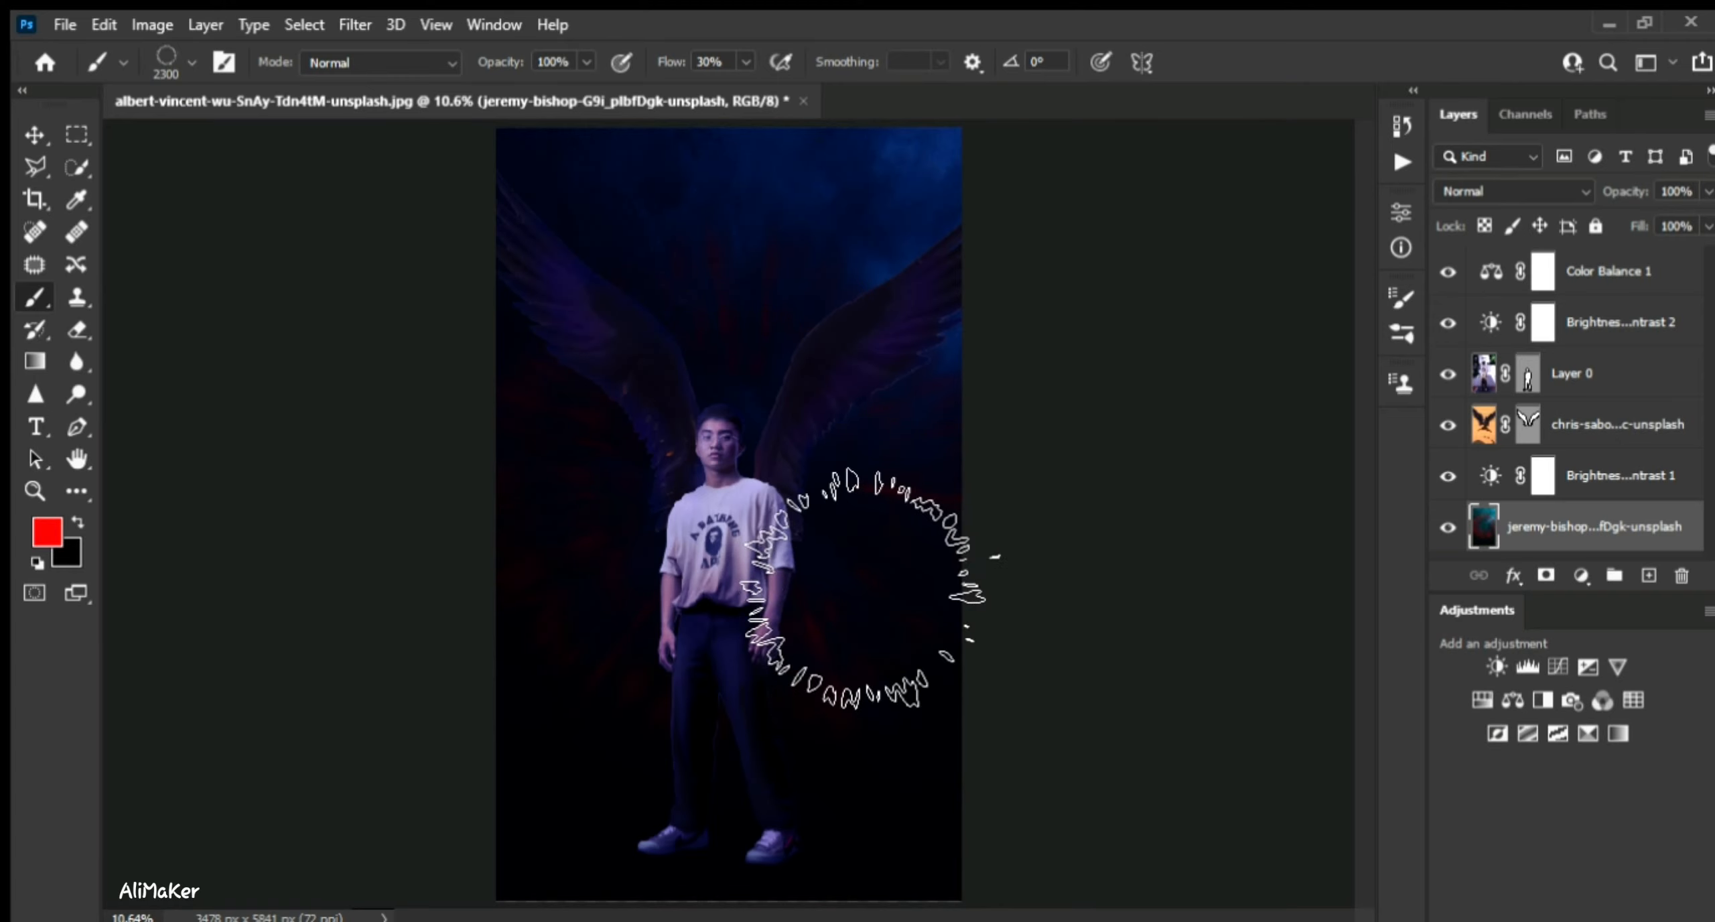
key("bracketleft")
key("bracketleft")
key("bracketleft")
key("bracketleft")
key("bracketleft")
key("bracketleft")
key("bracketleft")
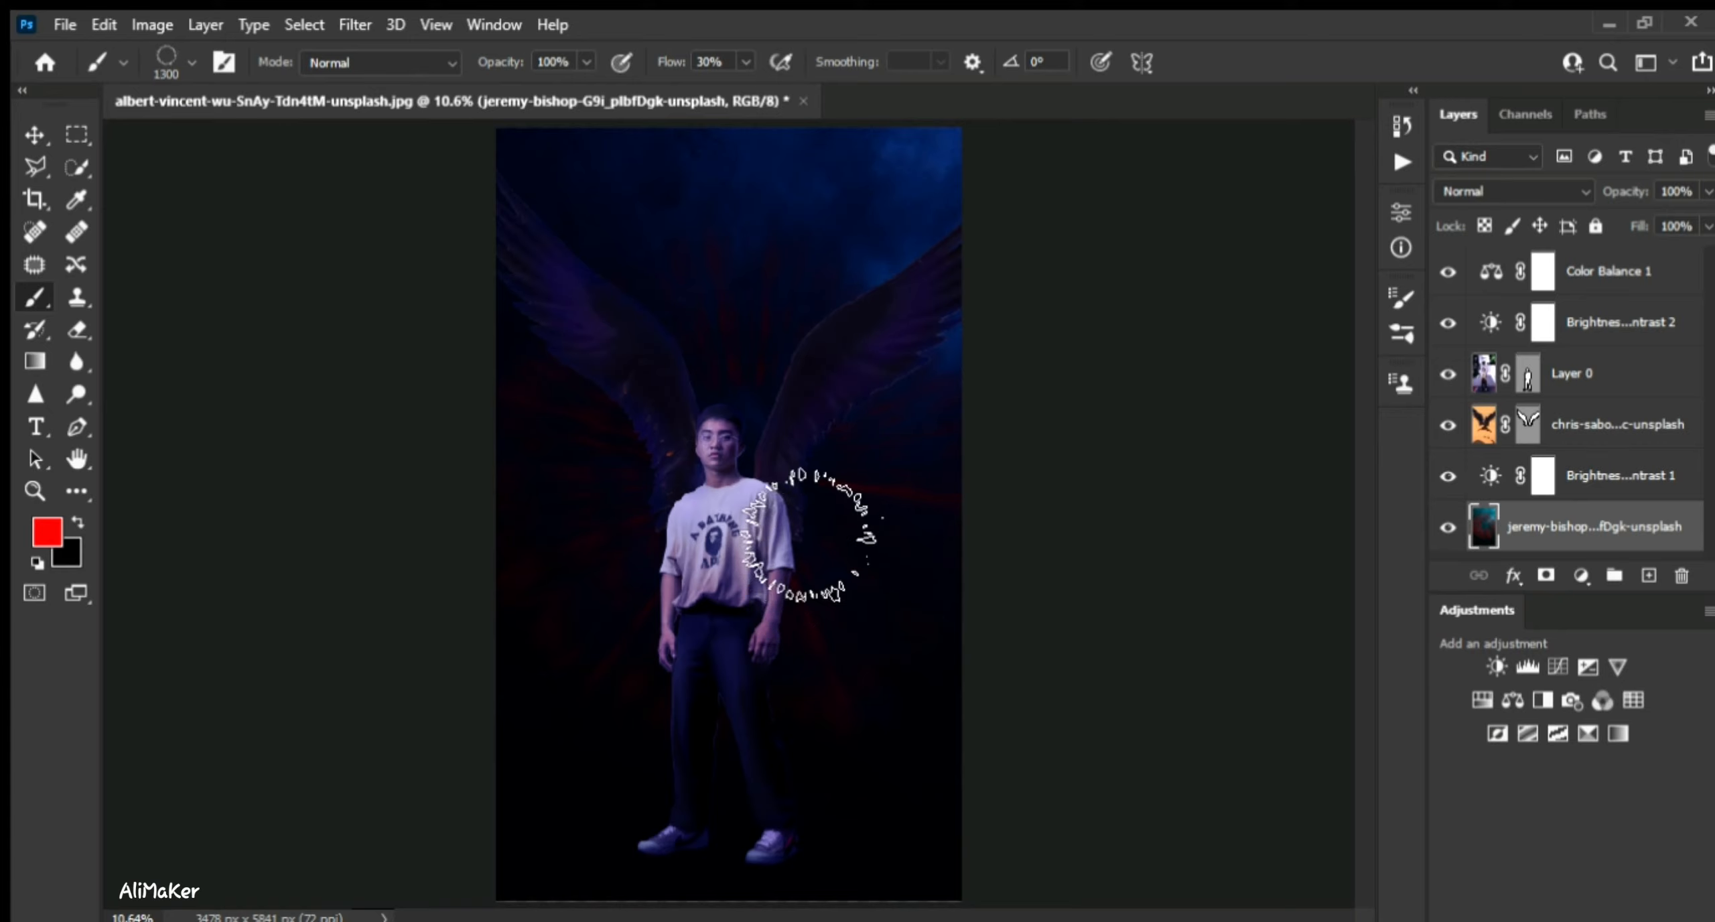
- Select the Blur tool at 1500 px and 50% strength for the red splatter on the background layer
left_click(76, 361)
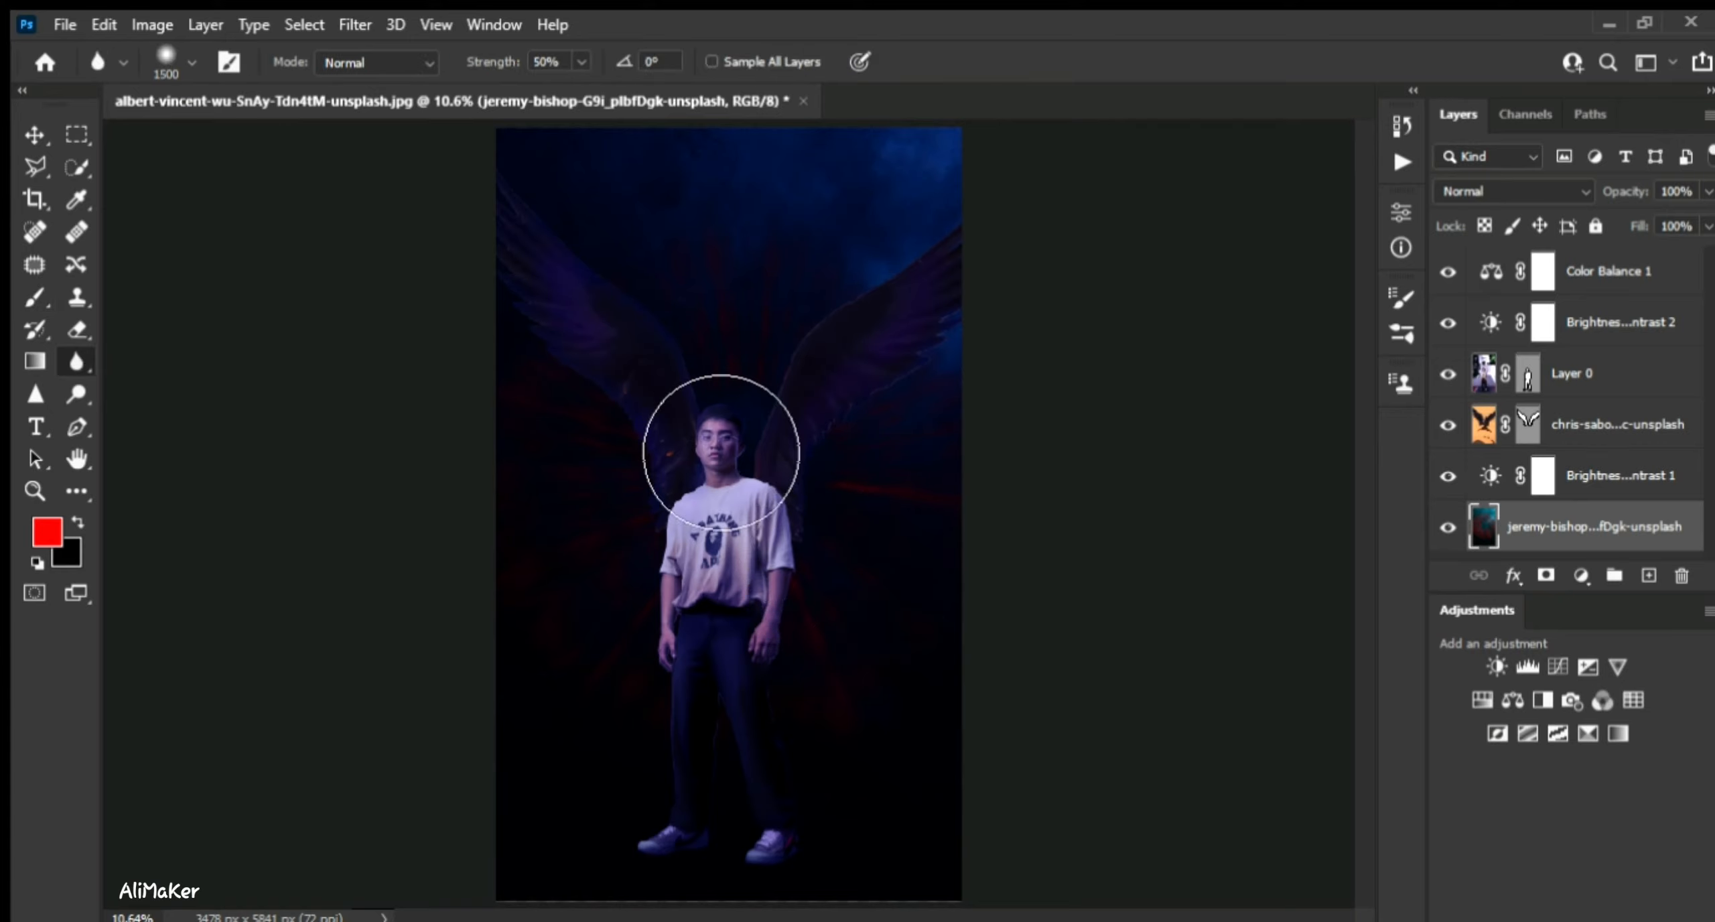